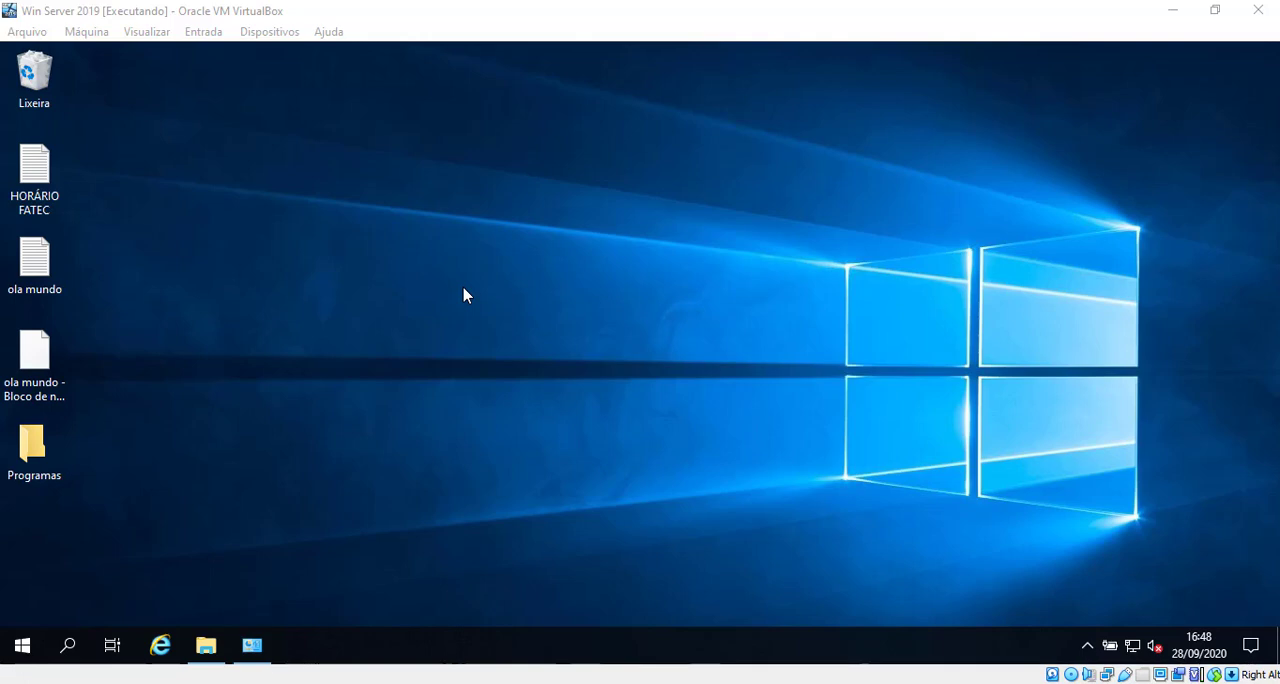
{"action": "left_click", "coordinate": [463, 273]}
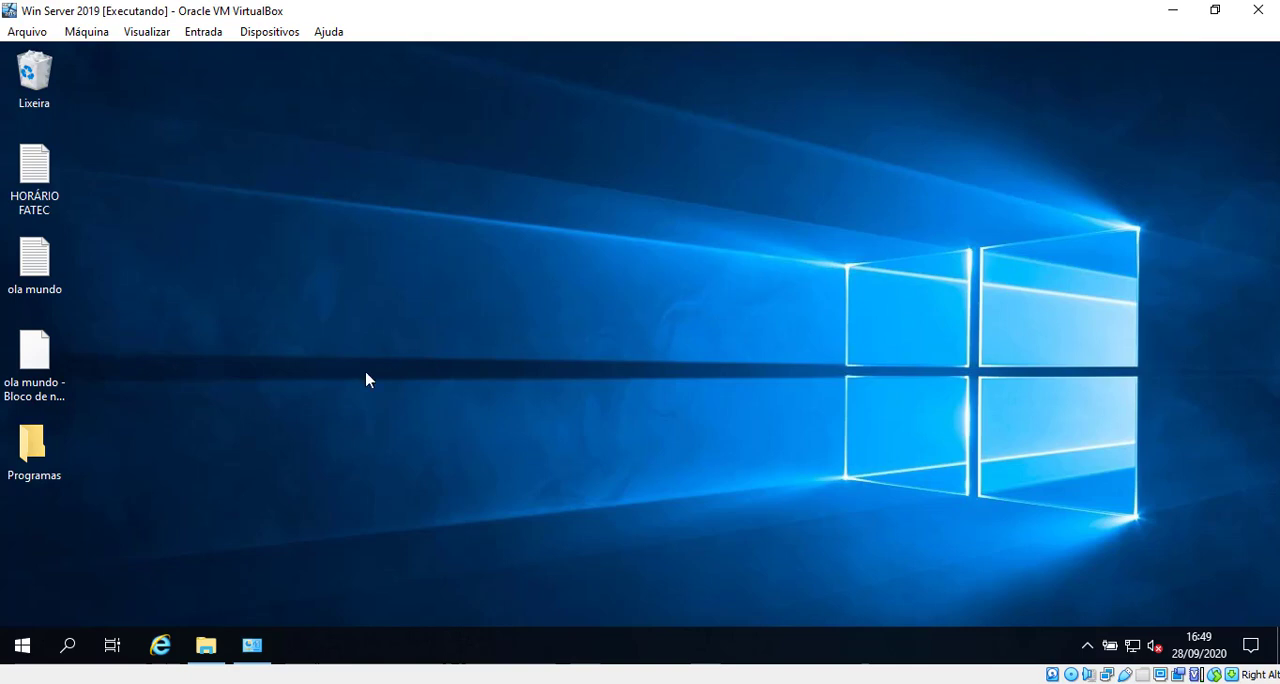
{"action": "left_click", "coordinate": [252, 645]}
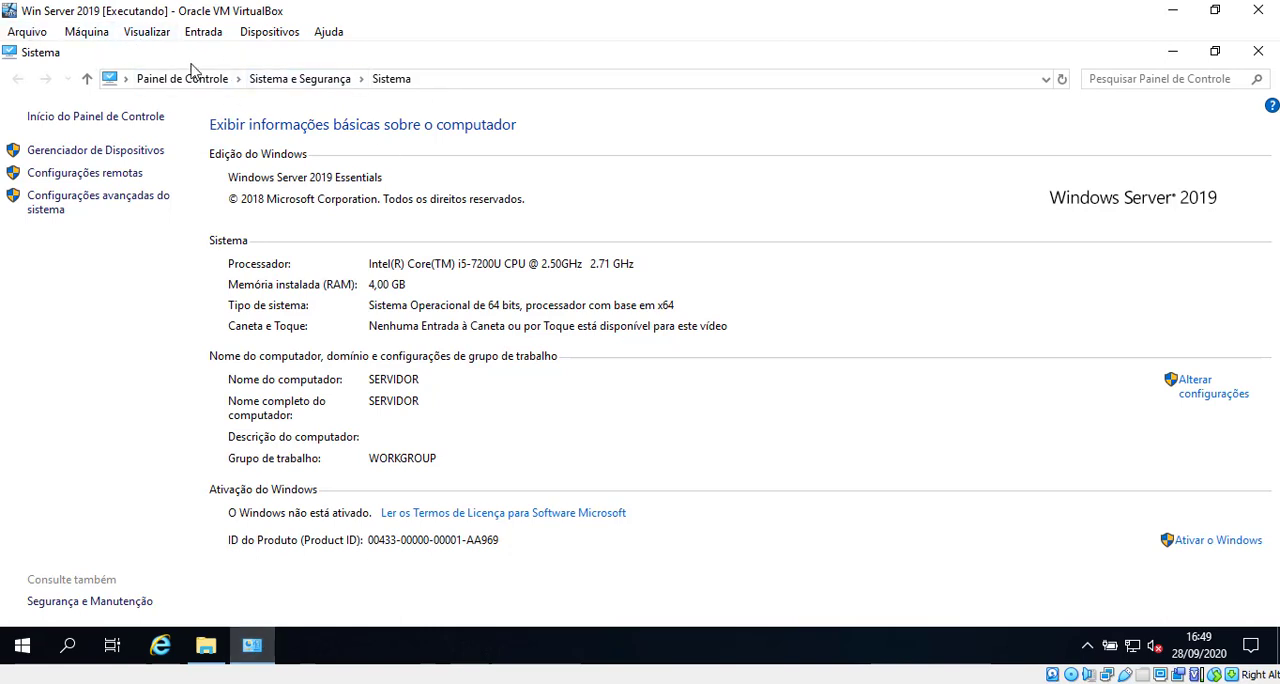
{"action": "left_click", "coordinate": [1258, 52]}
Step: Open the properties of Este Computador and bring up the remote access settings in the advanced system settings
{"action": "left_click", "coordinate": [206, 645]}
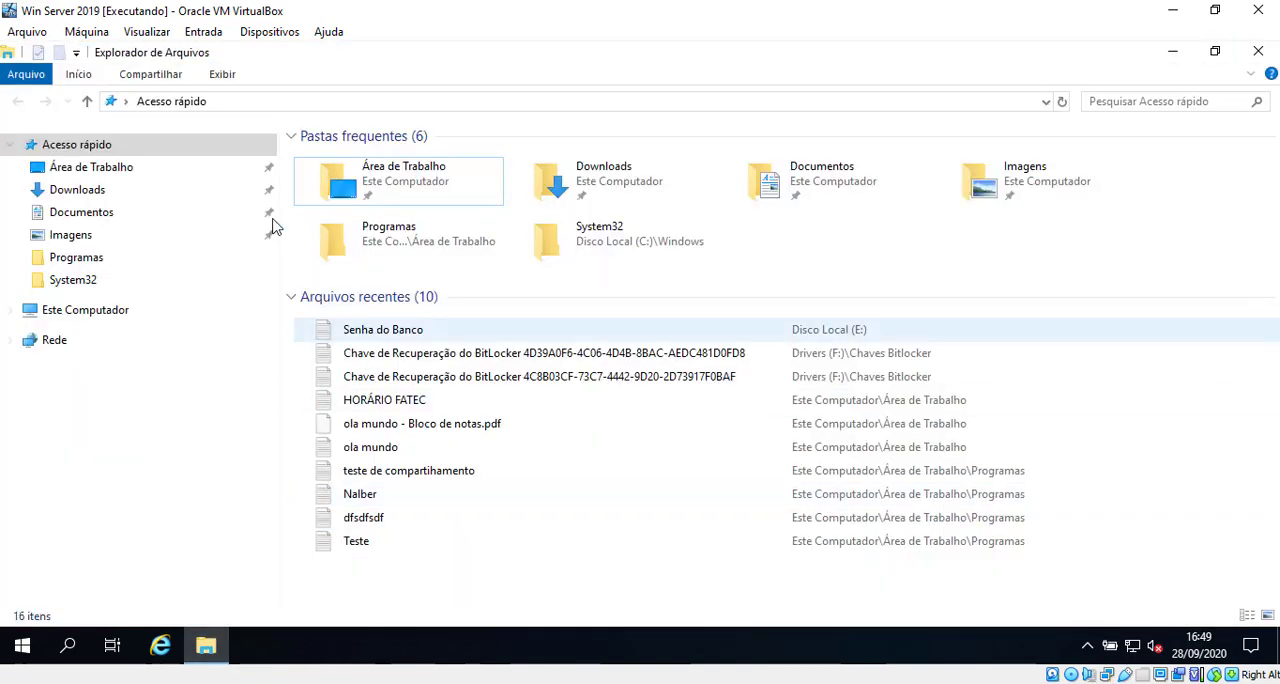
{"action": "right_click", "coordinate": [86, 314]}
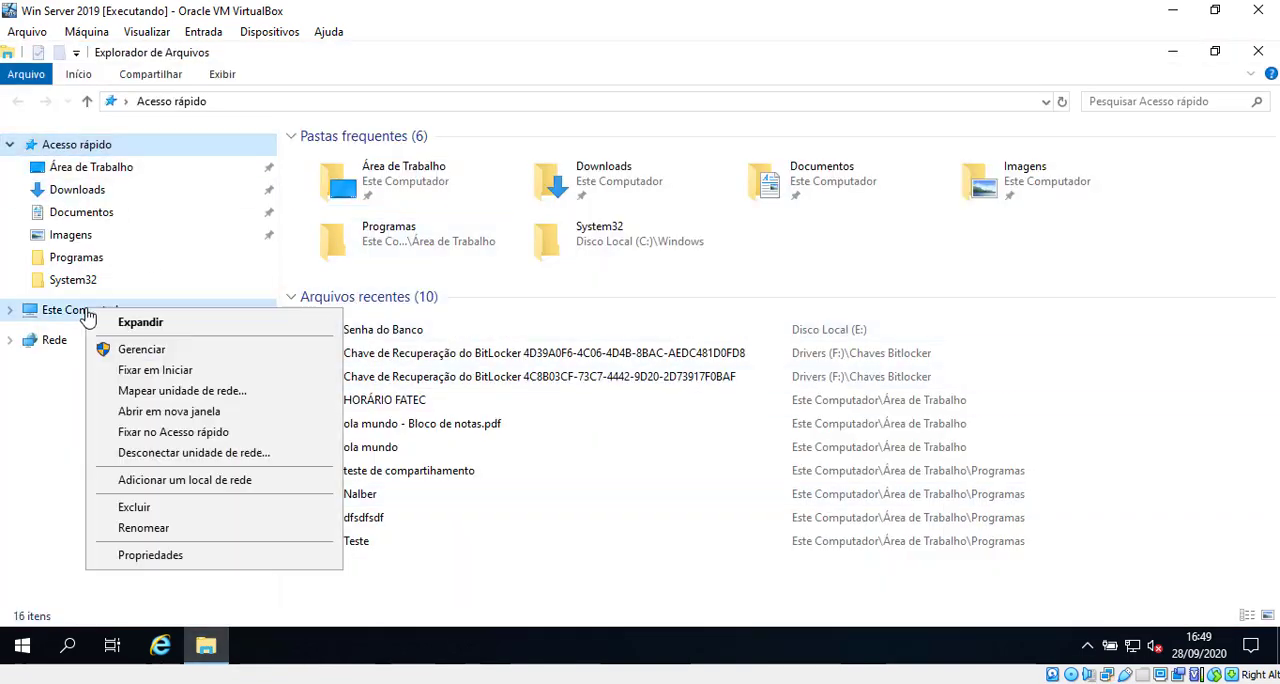
{"action": "left_click", "coordinate": [197, 570]}
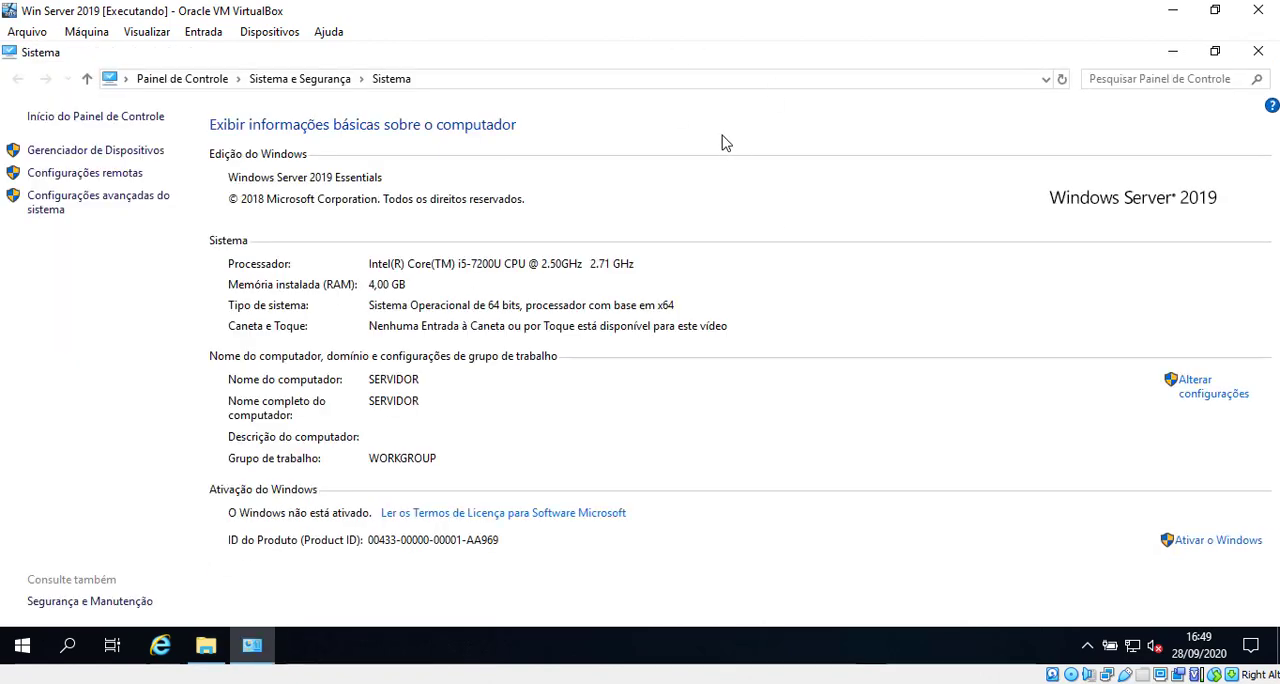
{"action": "left_click", "coordinate": [45, 210]}
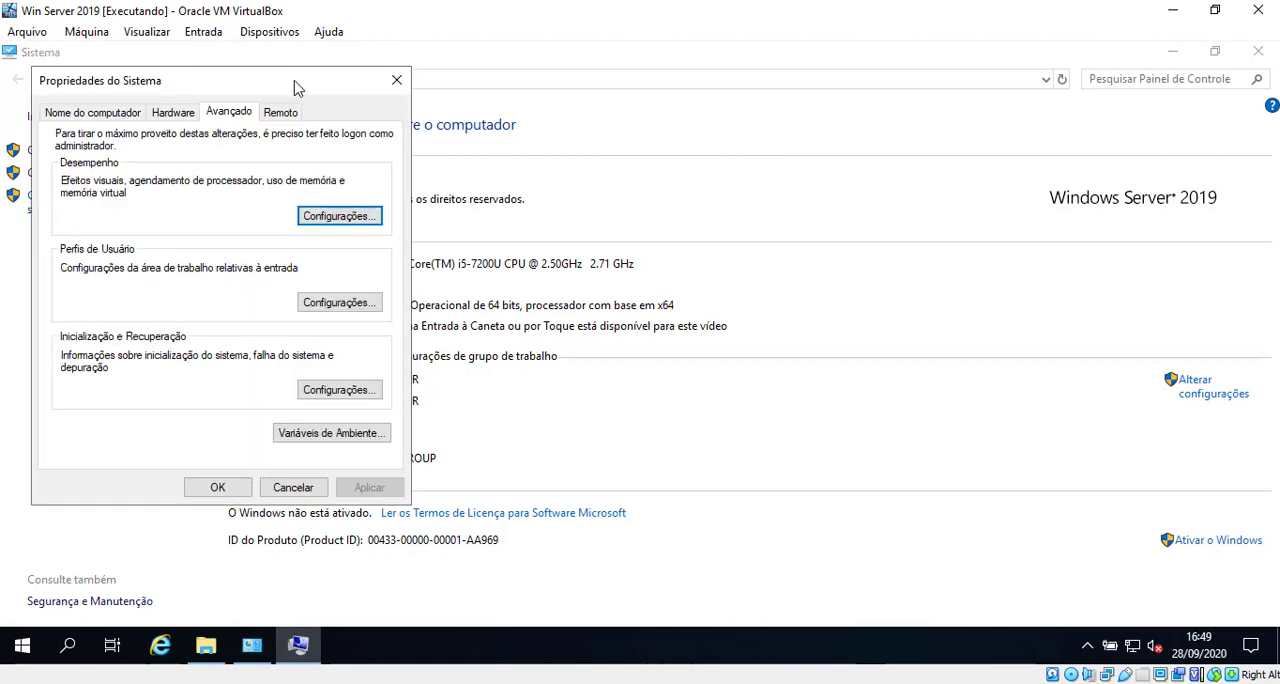
{"action": "left_click", "coordinate": [281, 115]}
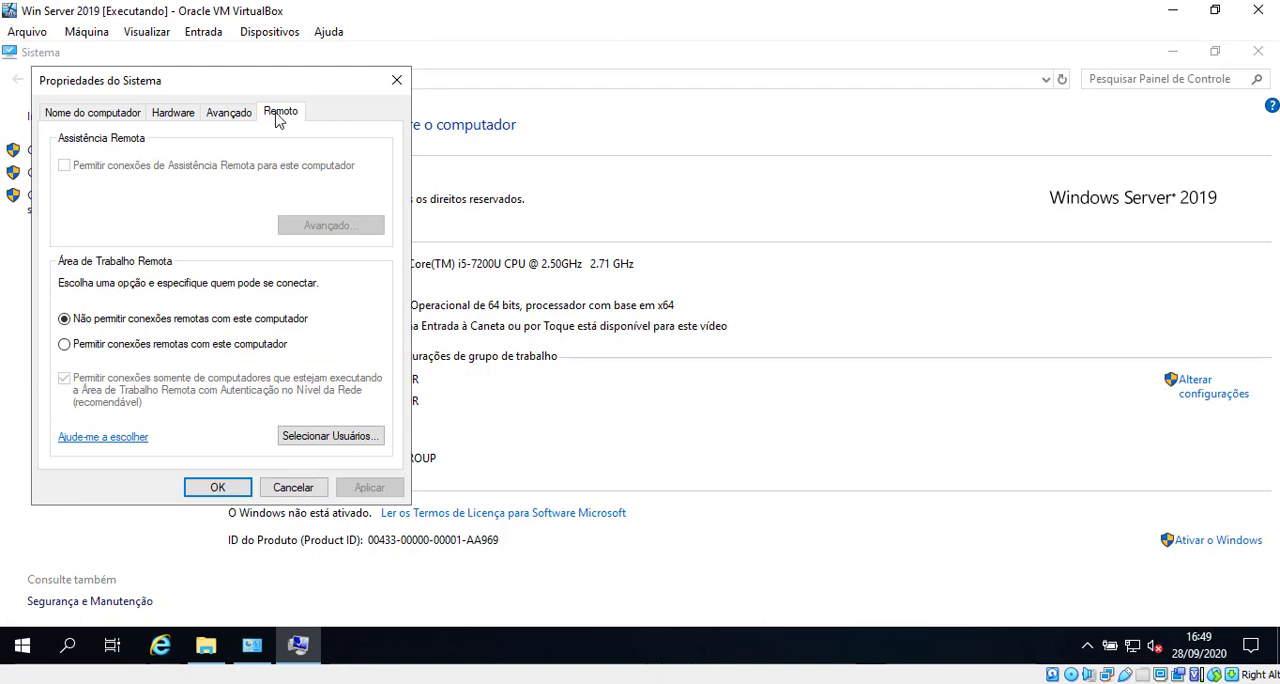
{"action": "left_click_drag", "start_coordinate": [305, 82], "coordinate": [405, 82]}
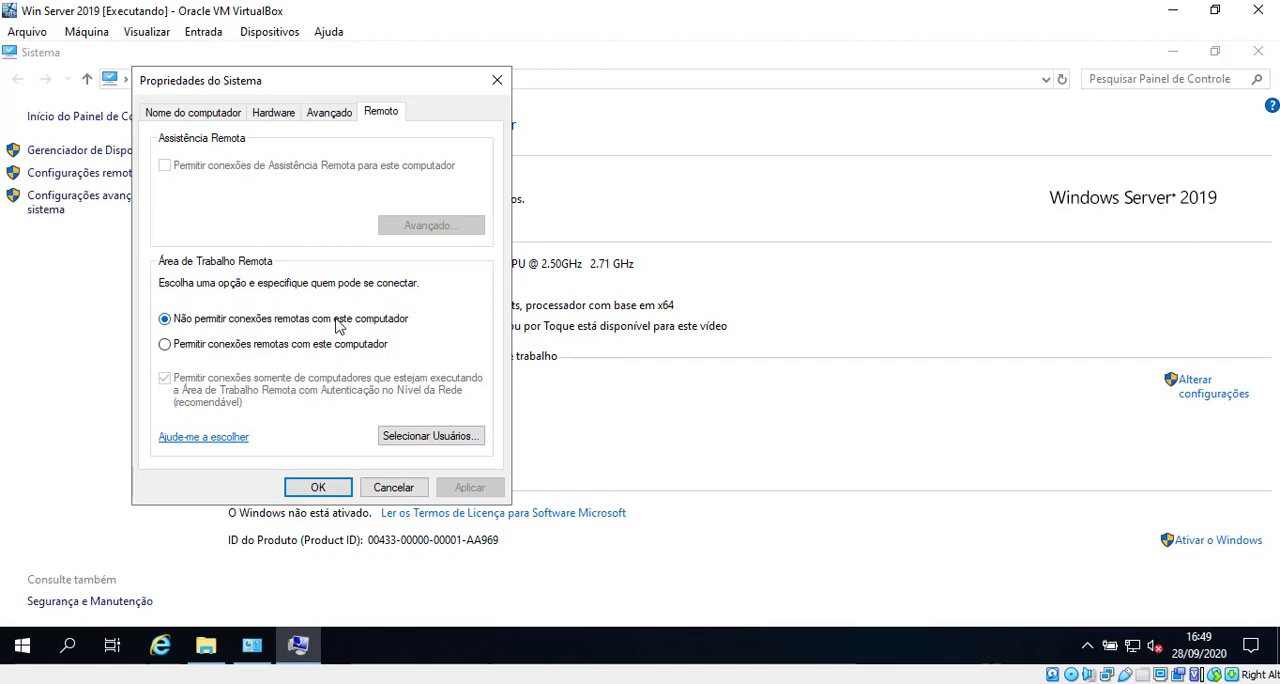
Step: Allow remote connections to this computer and acknowledge the Remote Desktop firewall exception notice
{"action": "left_click", "coordinate": [305, 350]}
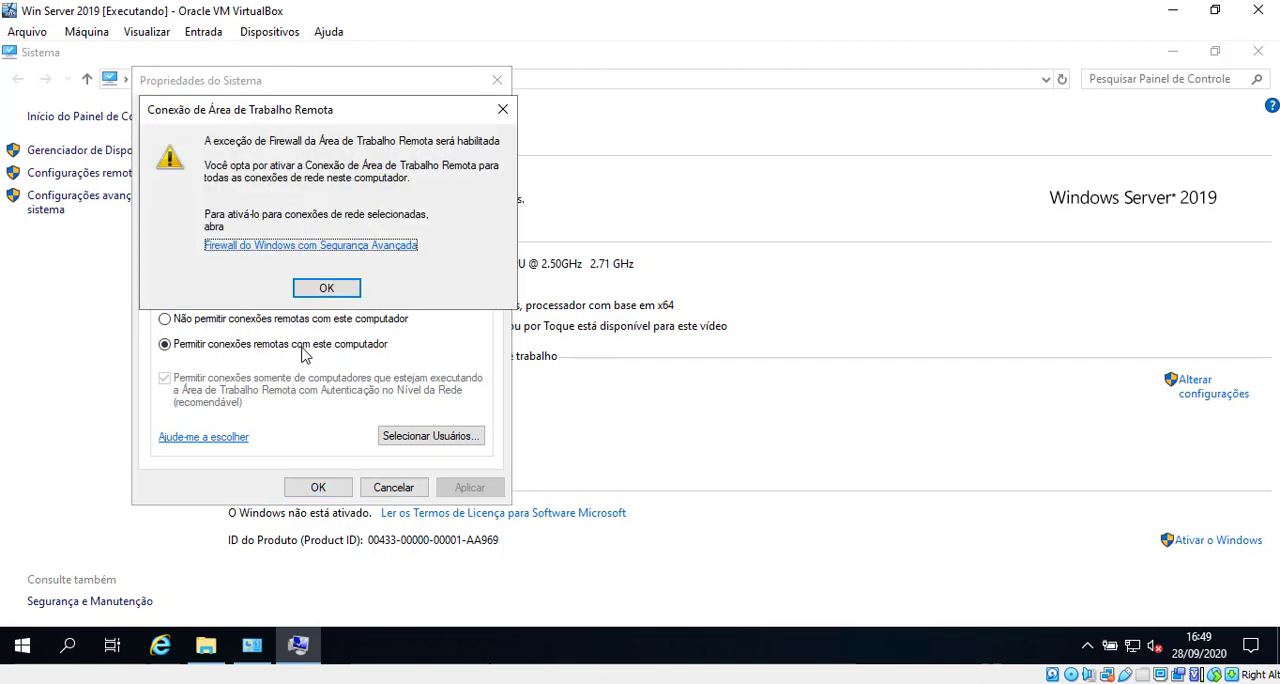
{"action": "left_click_drag", "start_coordinate": [279, 120], "coordinate": [315, 136]}
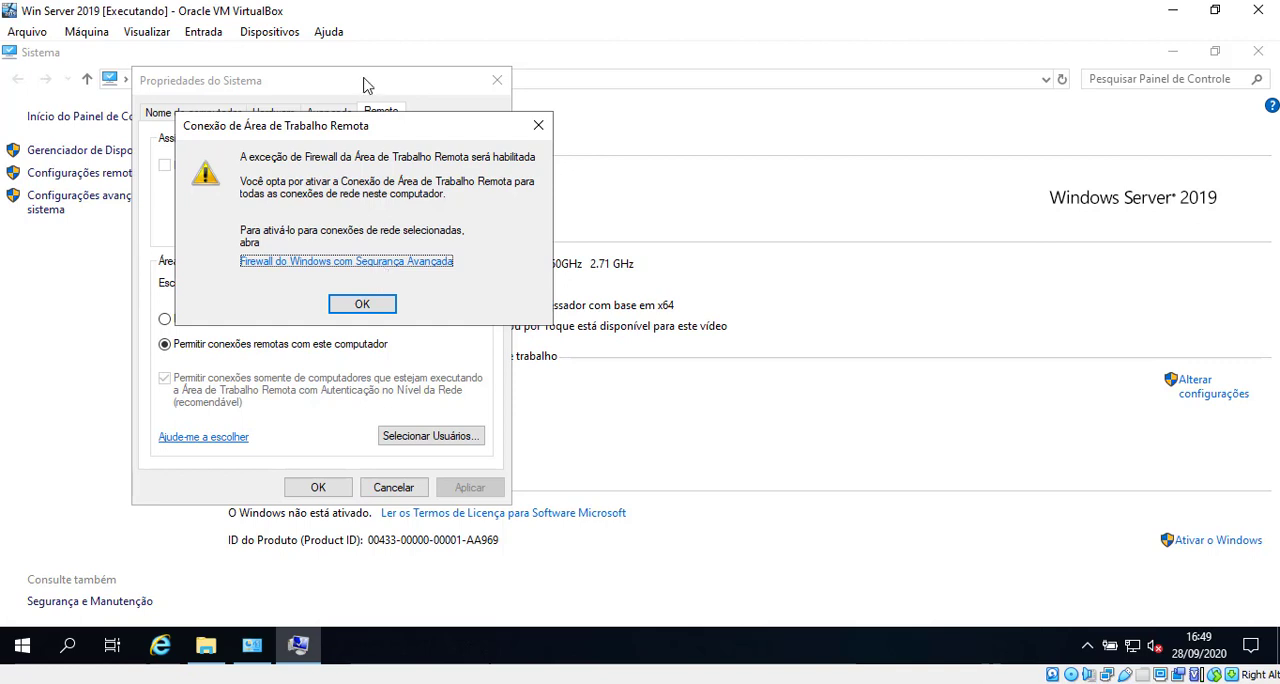
{"action": "left_click_drag", "start_coordinate": [362, 138], "coordinate": [443, 188]}
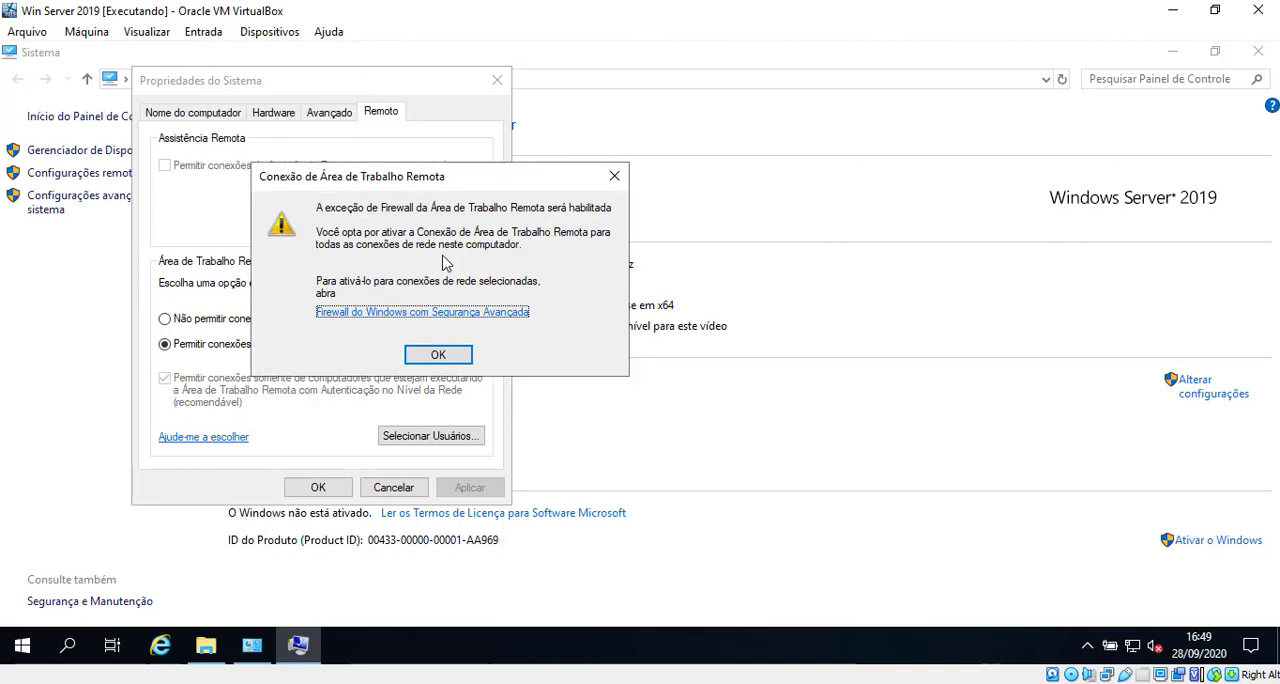
{"action": "left_click", "coordinate": [446, 354]}
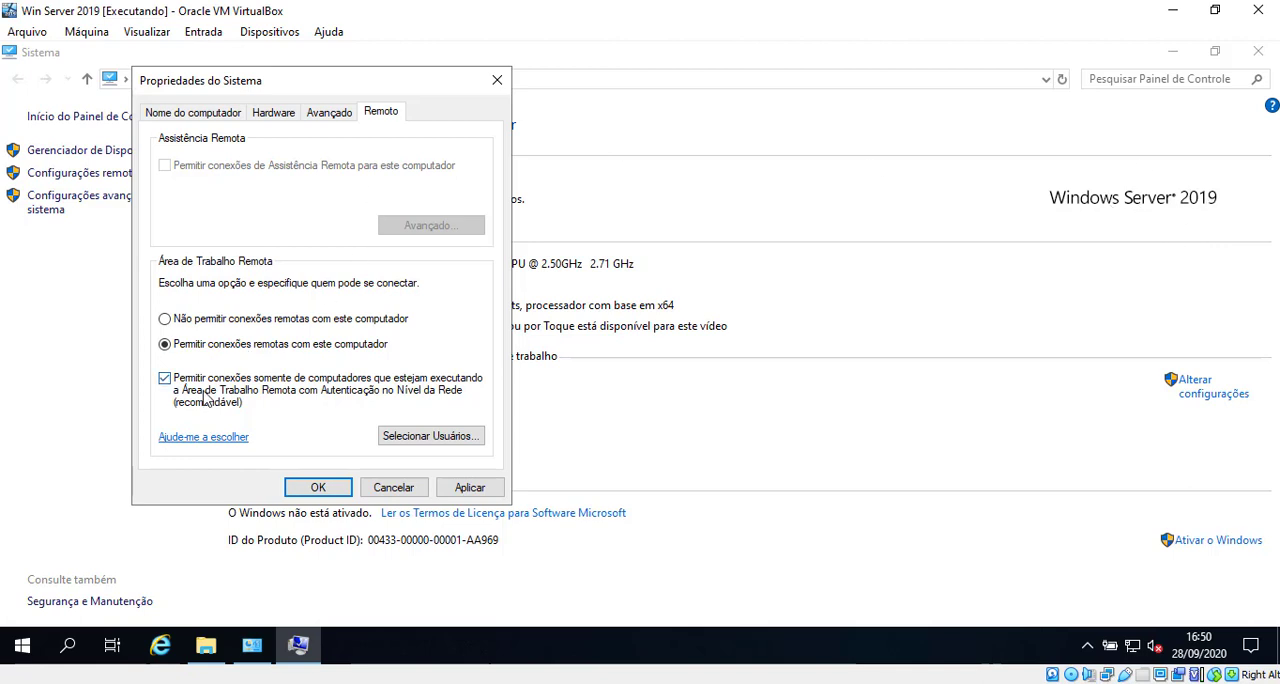
Step: Add a local user account of SERVIDOR to the Remote Desktop users, checking its name before accepting
{"action": "left_click", "coordinate": [441, 437]}
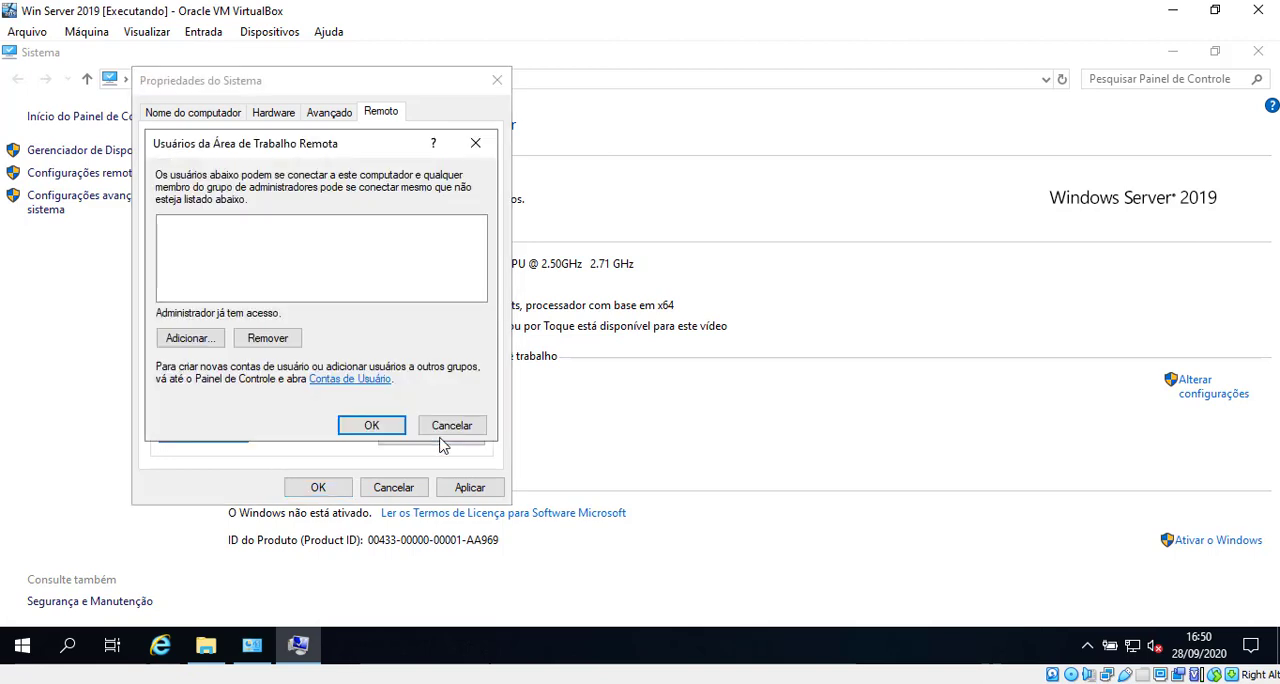
{"action": "left_click_drag", "start_coordinate": [312, 149], "coordinate": [712, 185]}
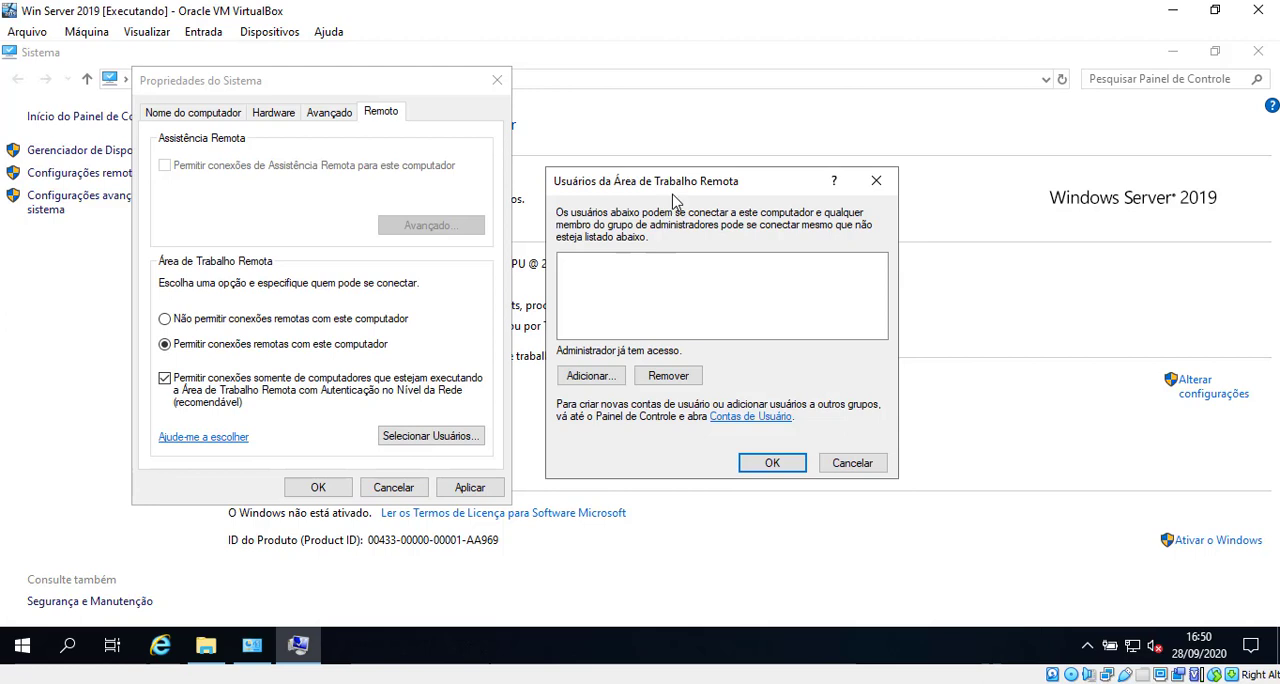
{"action": "left_click", "coordinate": [600, 376]}
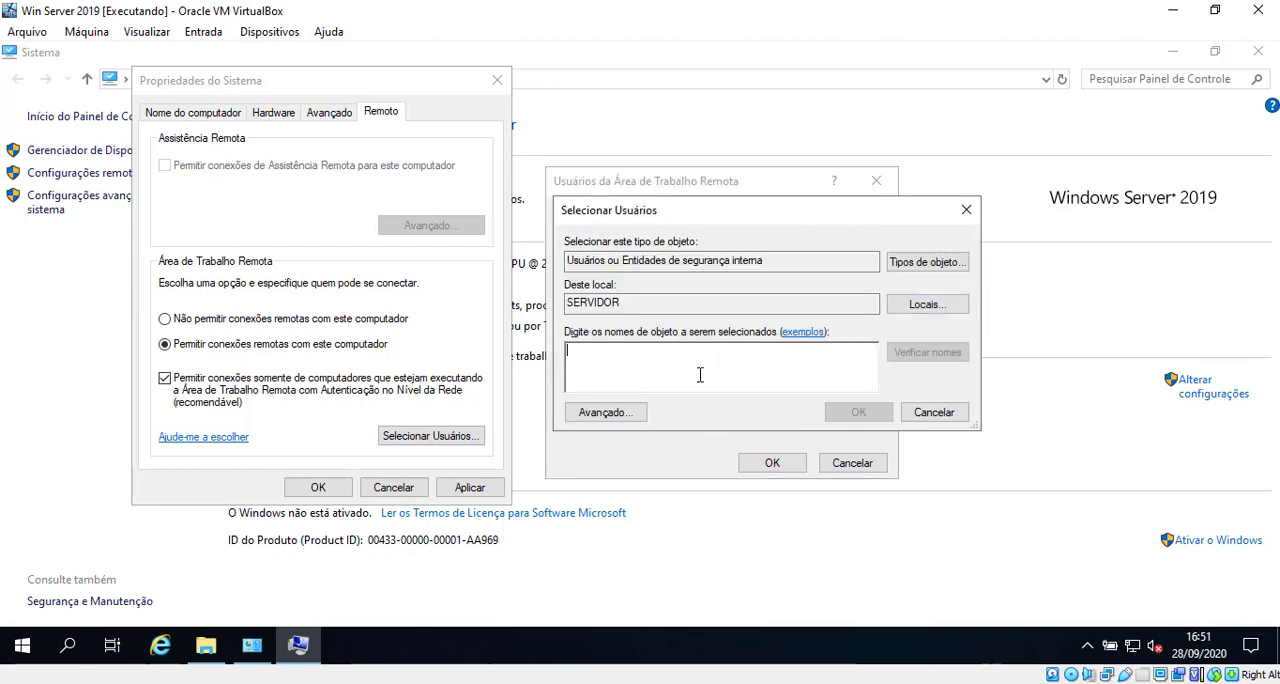
{"action": "type", "text": "tiago"}
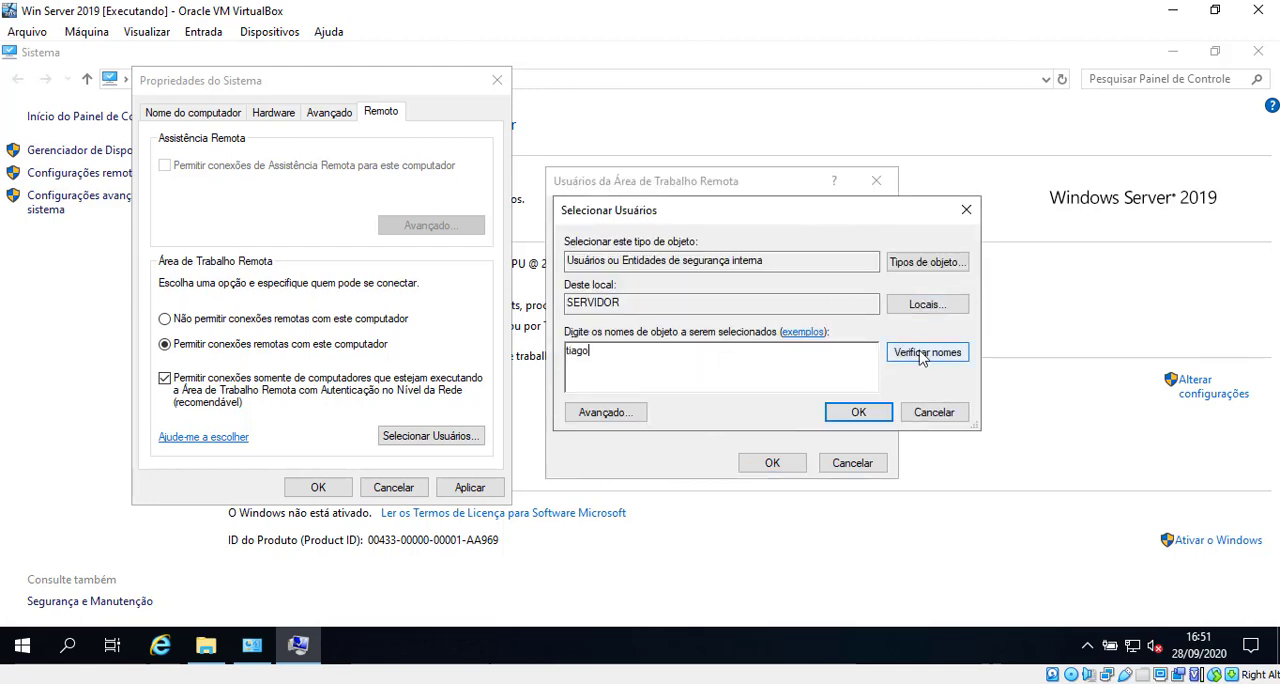
{"action": "left_click", "coordinate": [922, 356]}
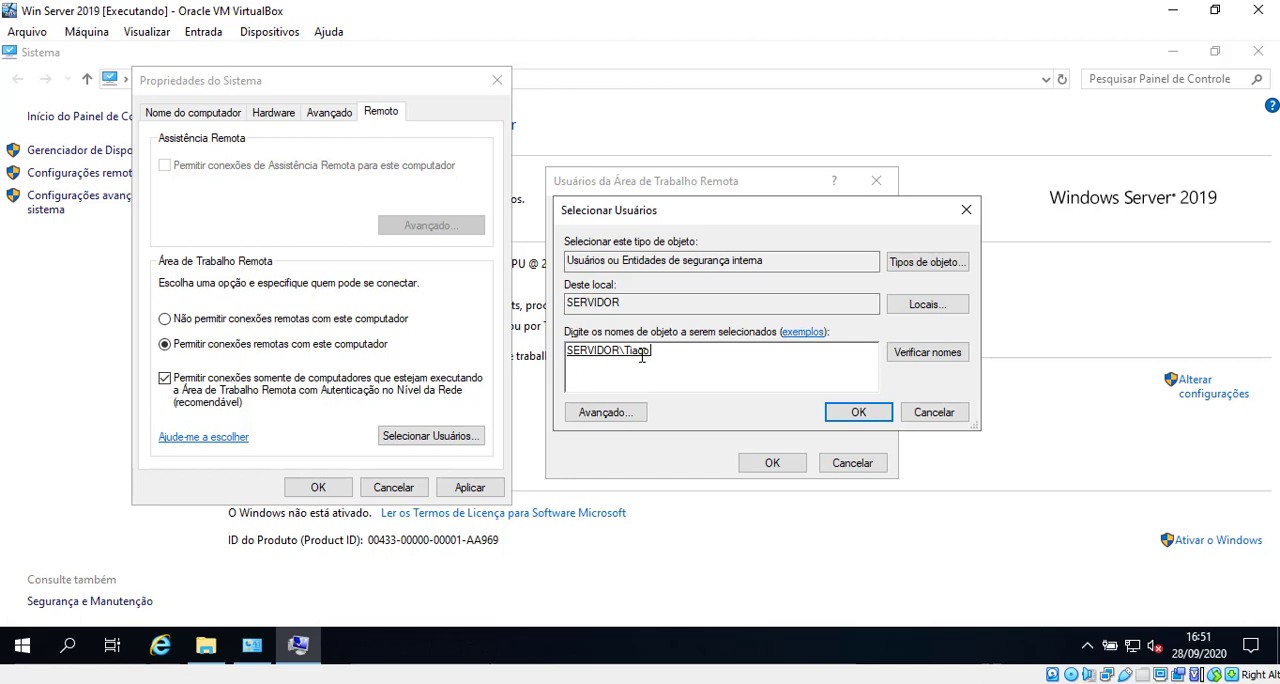
{"action": "left_click", "coordinate": [864, 411]}
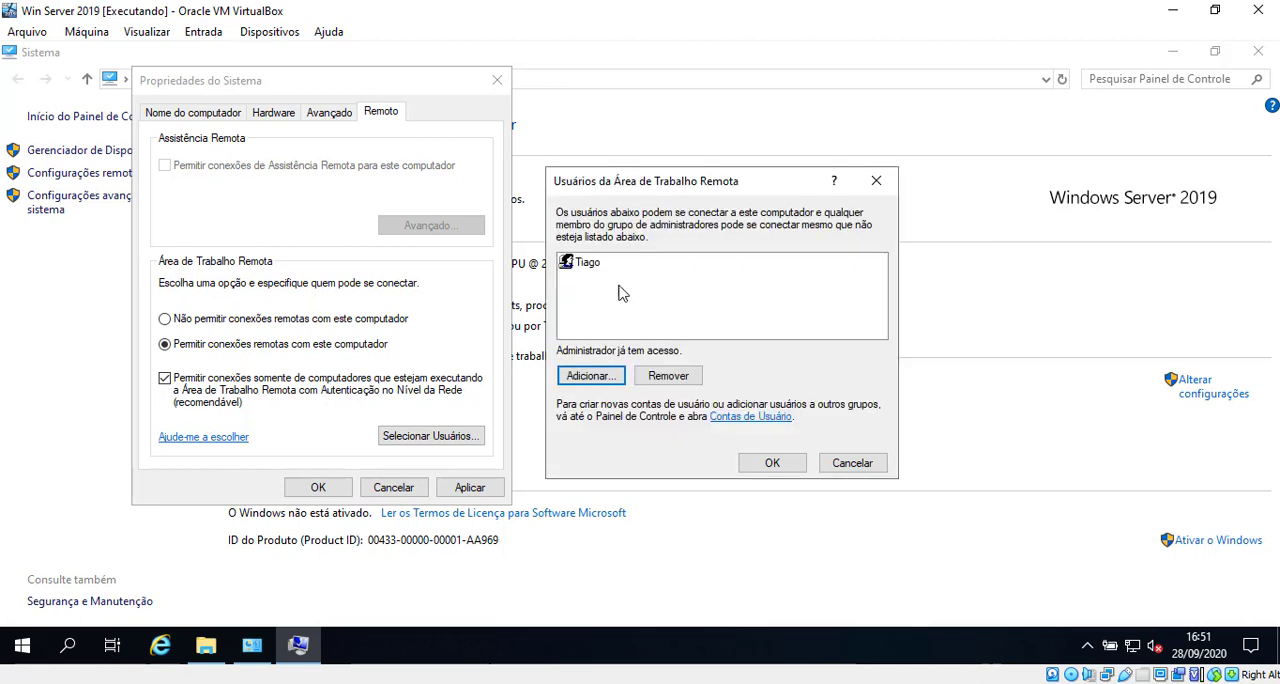
{"action": "left_click", "coordinate": [590, 264]}
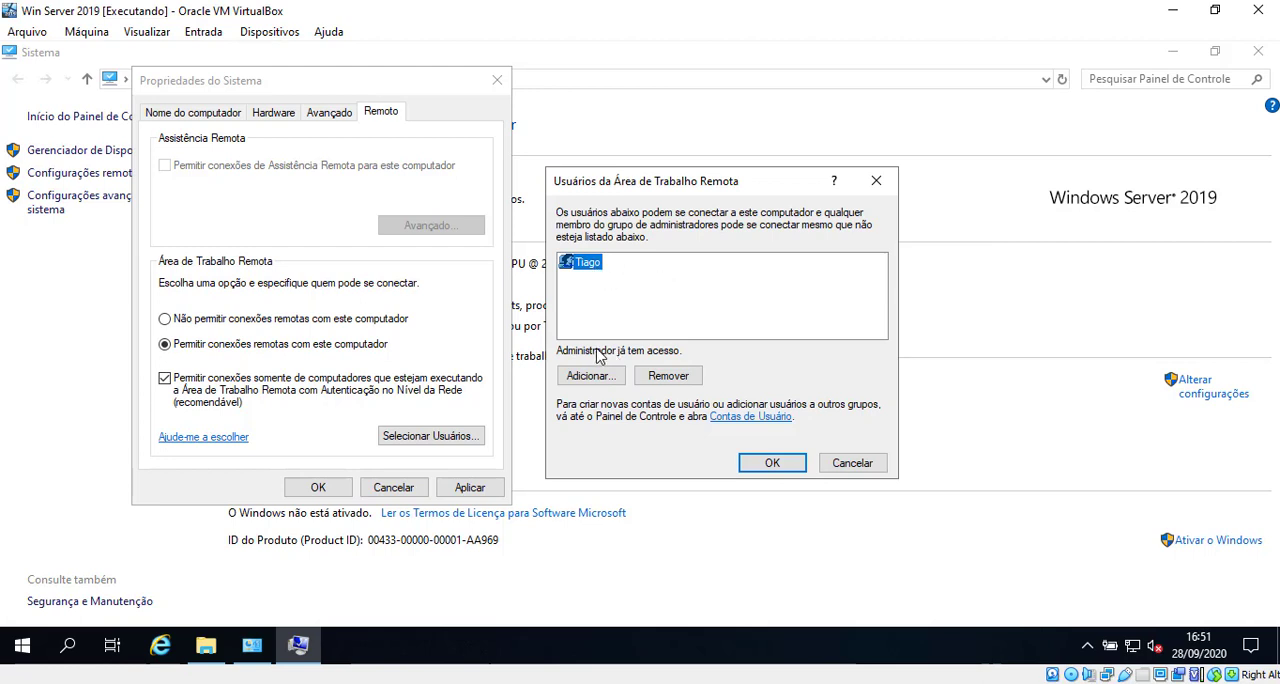
{"action": "left_click", "coordinate": [766, 467]}
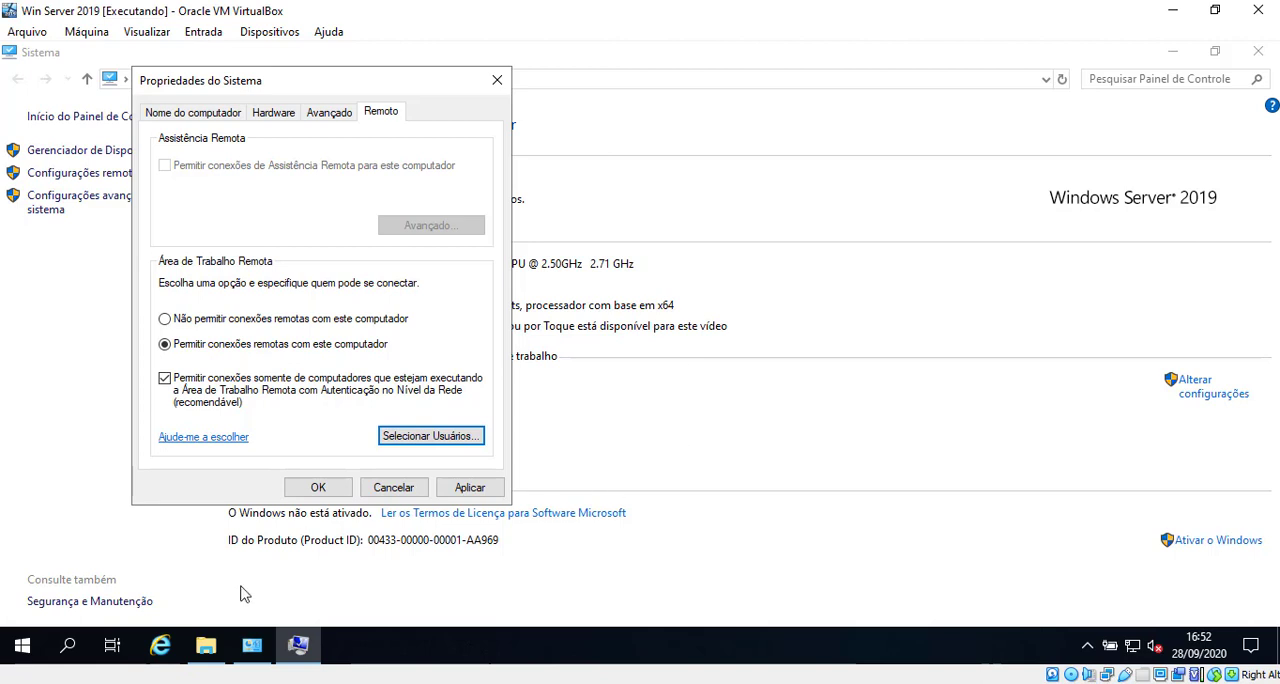
Step: Apply the remote access settings, close System Properties and minimize the Sistema window
{"action": "mouse_move", "coordinate": [272, 668]}
{"action": "mouse_move", "coordinate": [271, 623]}
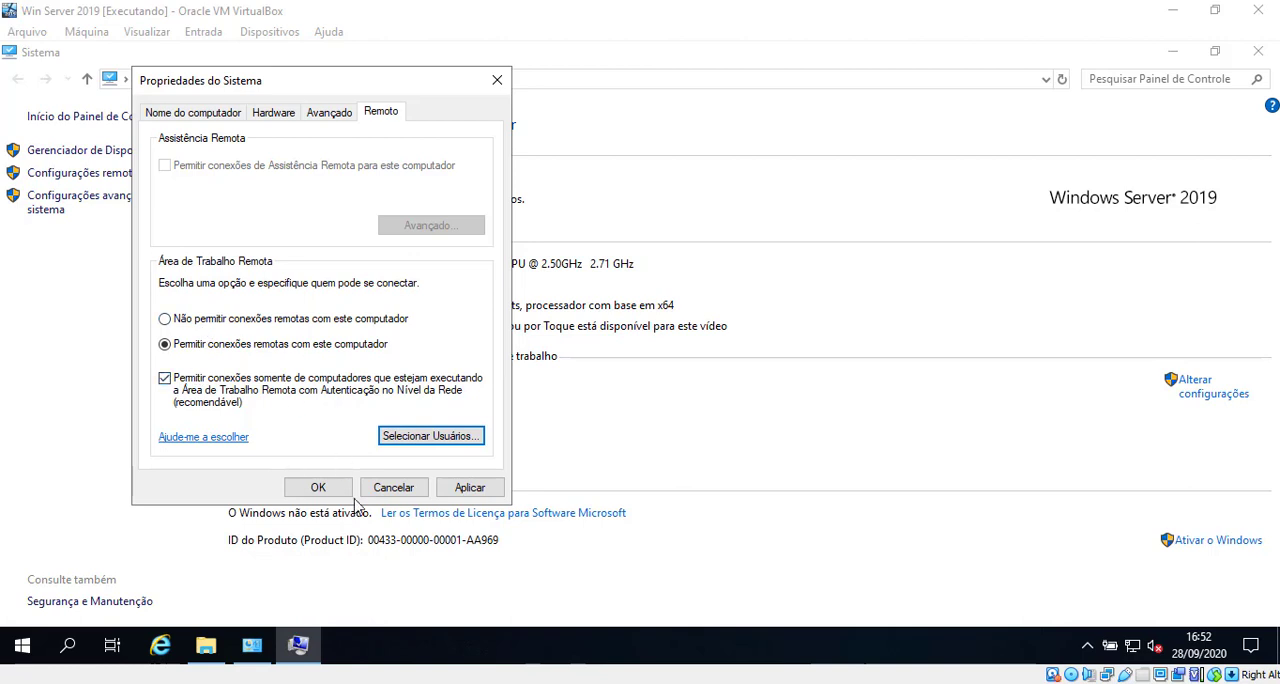
{"action": "left_click", "coordinate": [470, 488]}
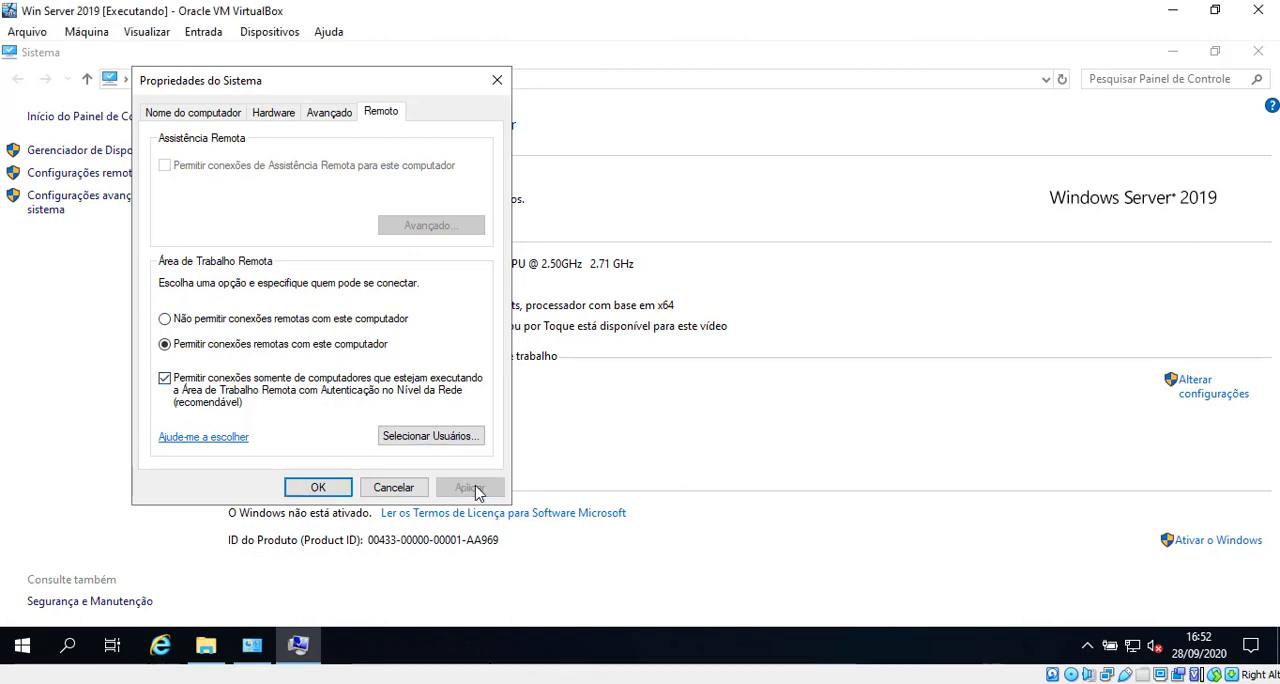
{"action": "left_click", "coordinate": [322, 488]}
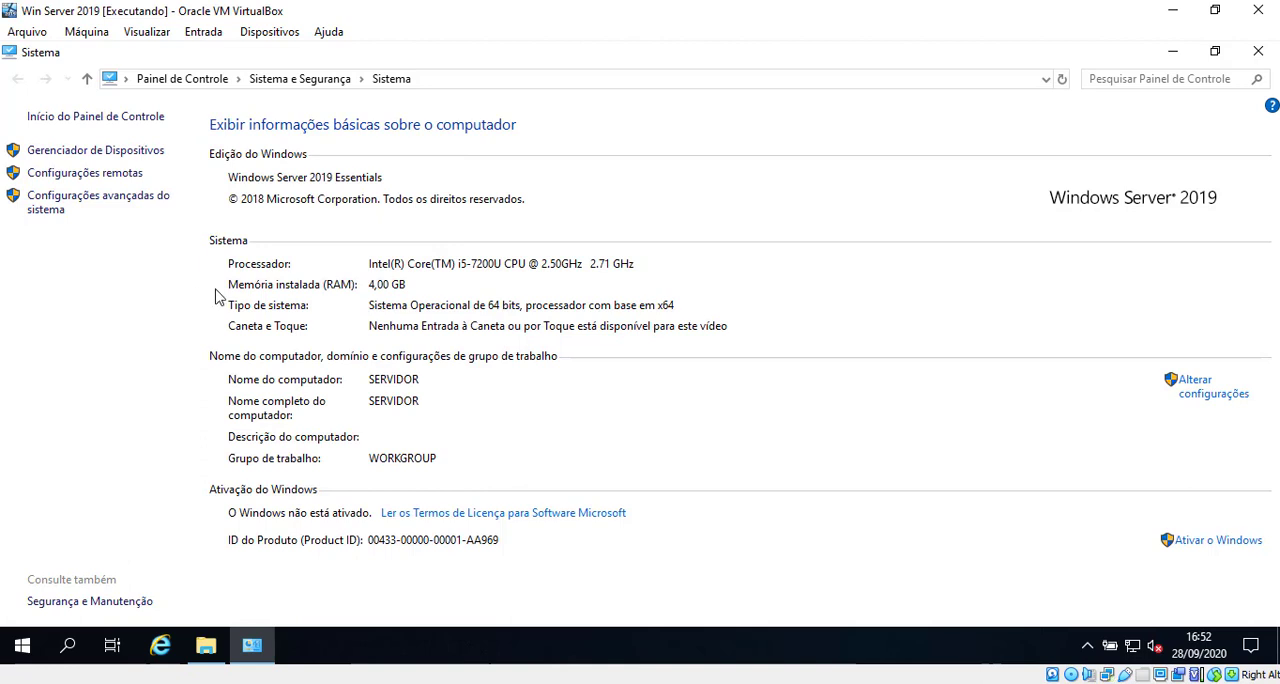
{"action": "left_click", "coordinate": [1174, 51]}
{"action": "left_click", "coordinate": [1182, 56]}
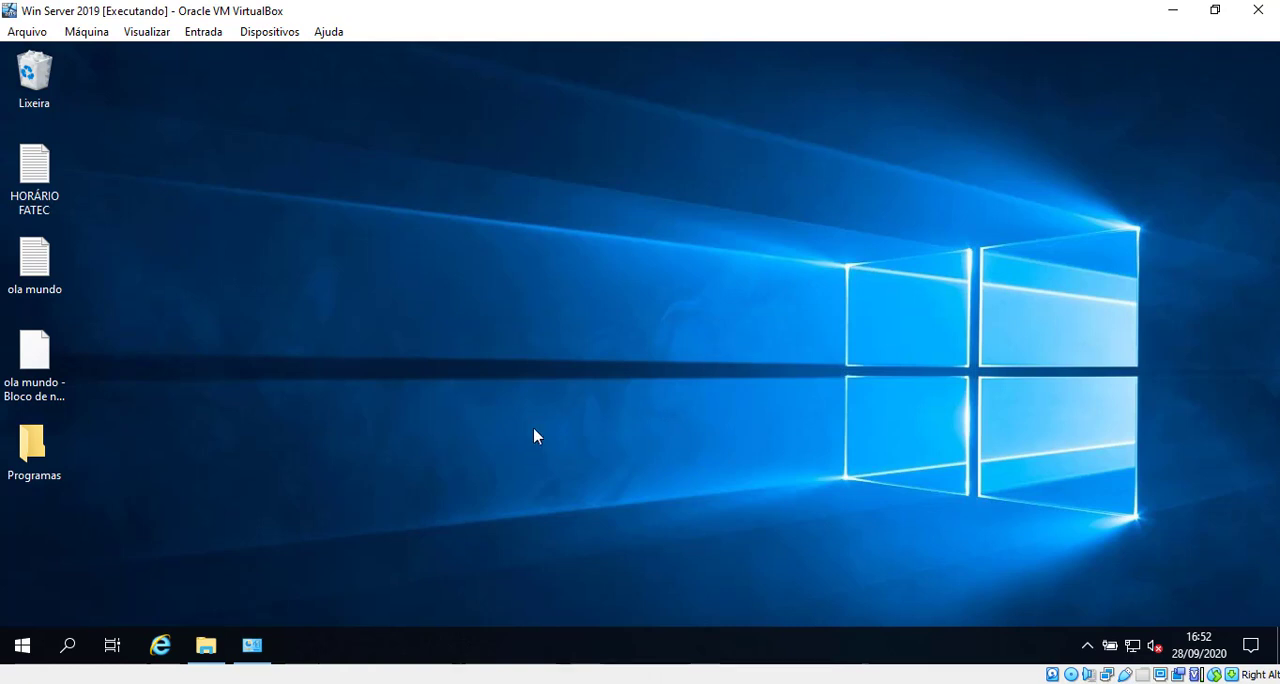
Step: Switch to the VirtualBox Manager and set Adapter 1 of Win Server 2019 to Placa de rede exclusiva de hospedeiro (host-only)
{"action": "left_click", "coordinate": [290, 683]}
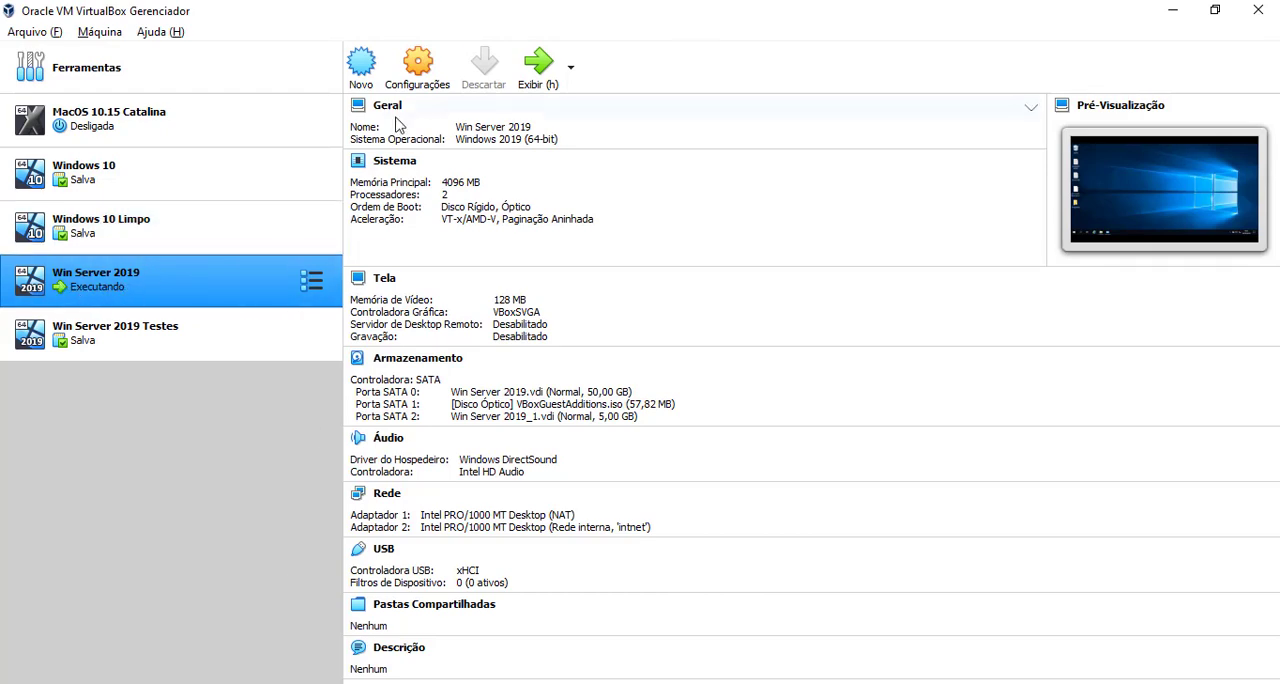
{"action": "left_click", "coordinate": [416, 72]}
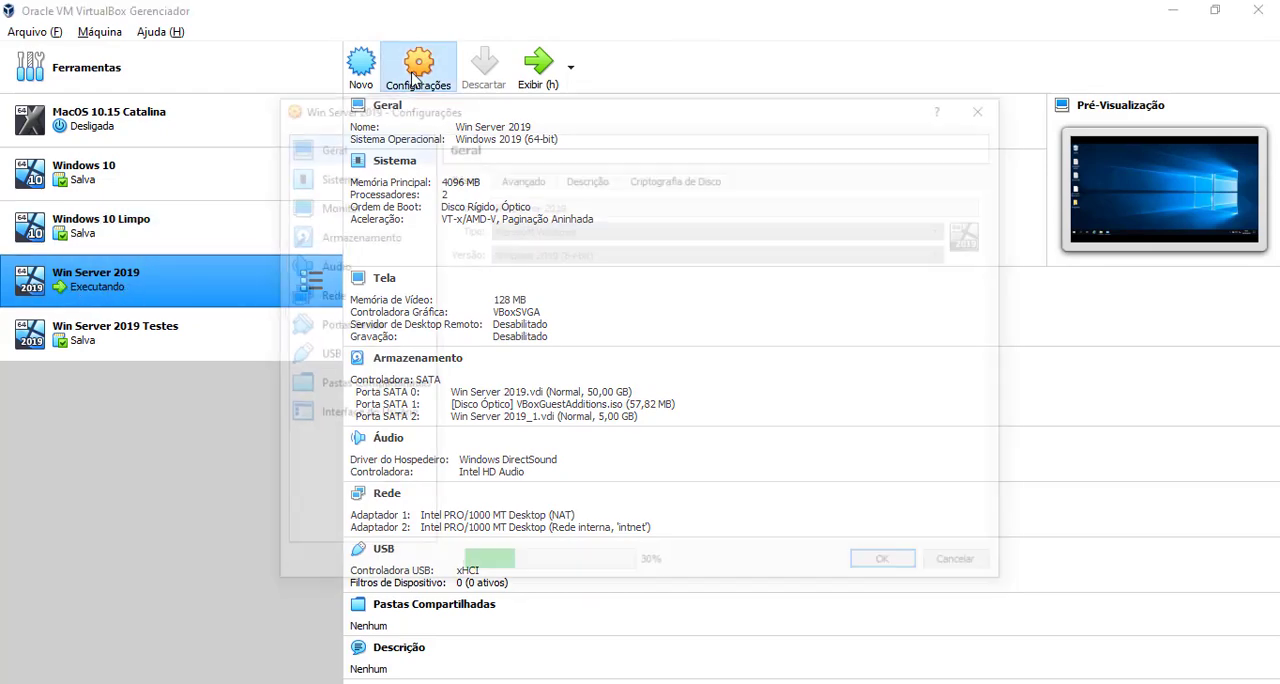
{"action": "left_click", "coordinate": [360, 298]}
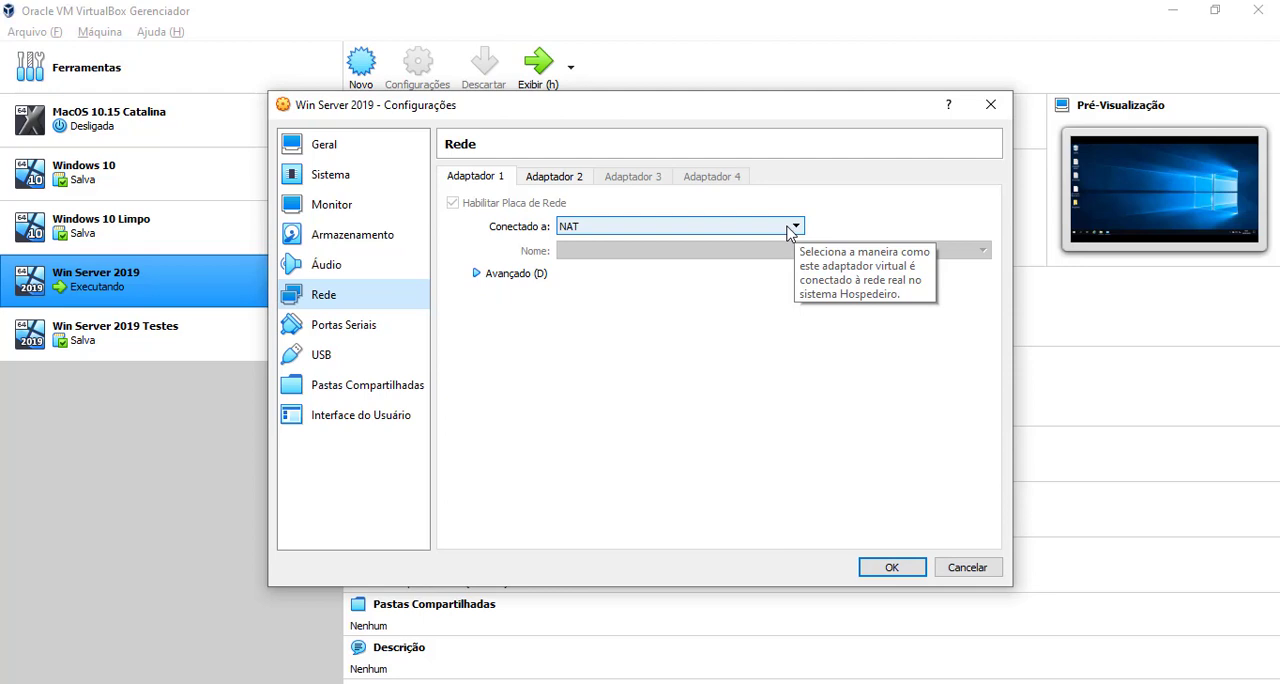
{"action": "left_click", "coordinate": [826, 683]}
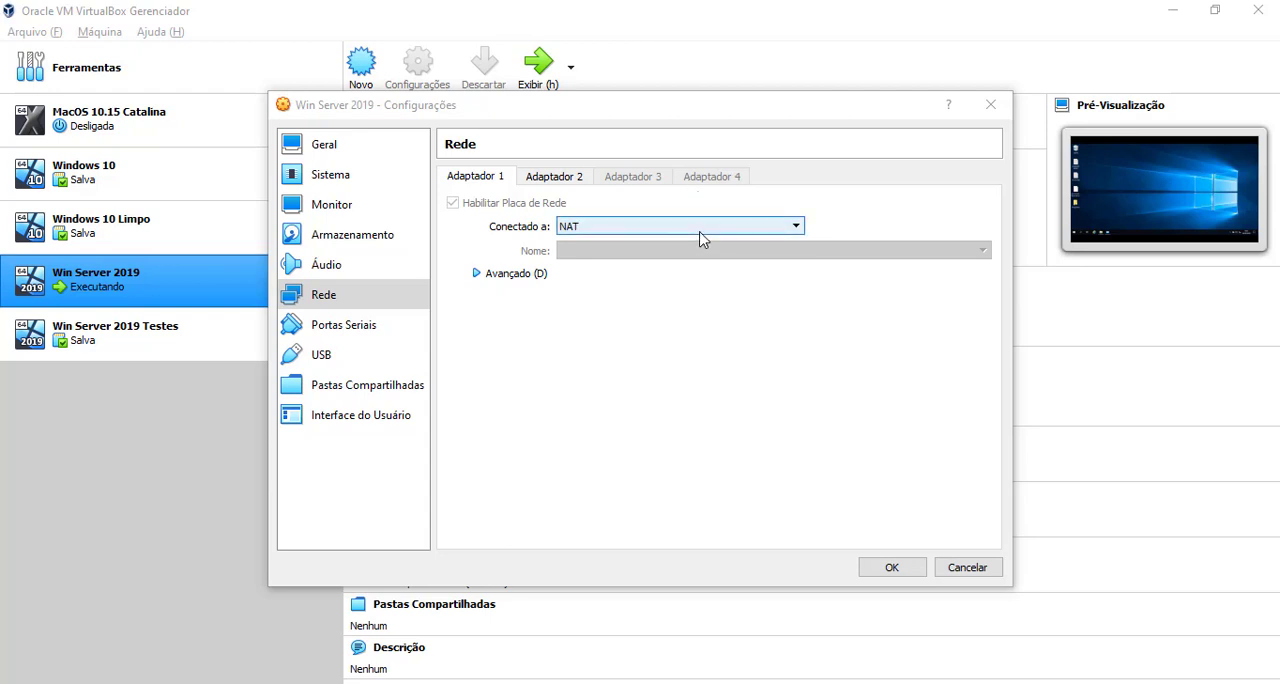
{"action": "left_click", "coordinate": [770, 229]}
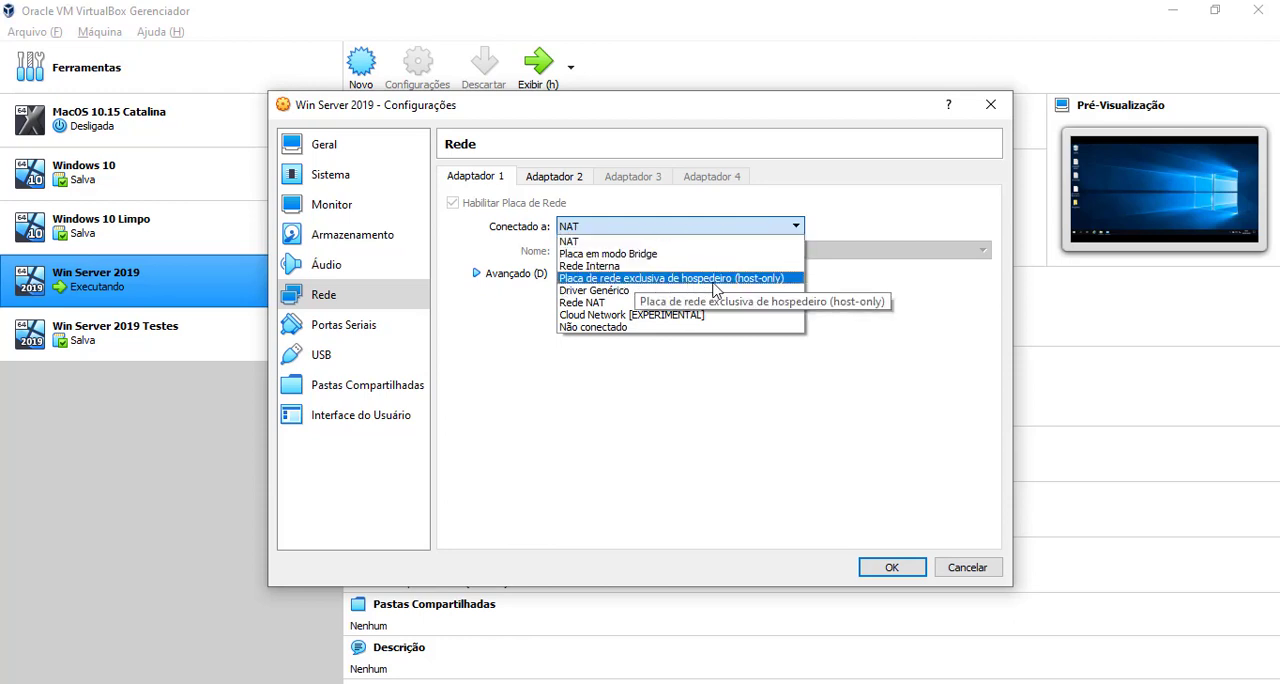
{"action": "left_click", "coordinate": [776, 285]}
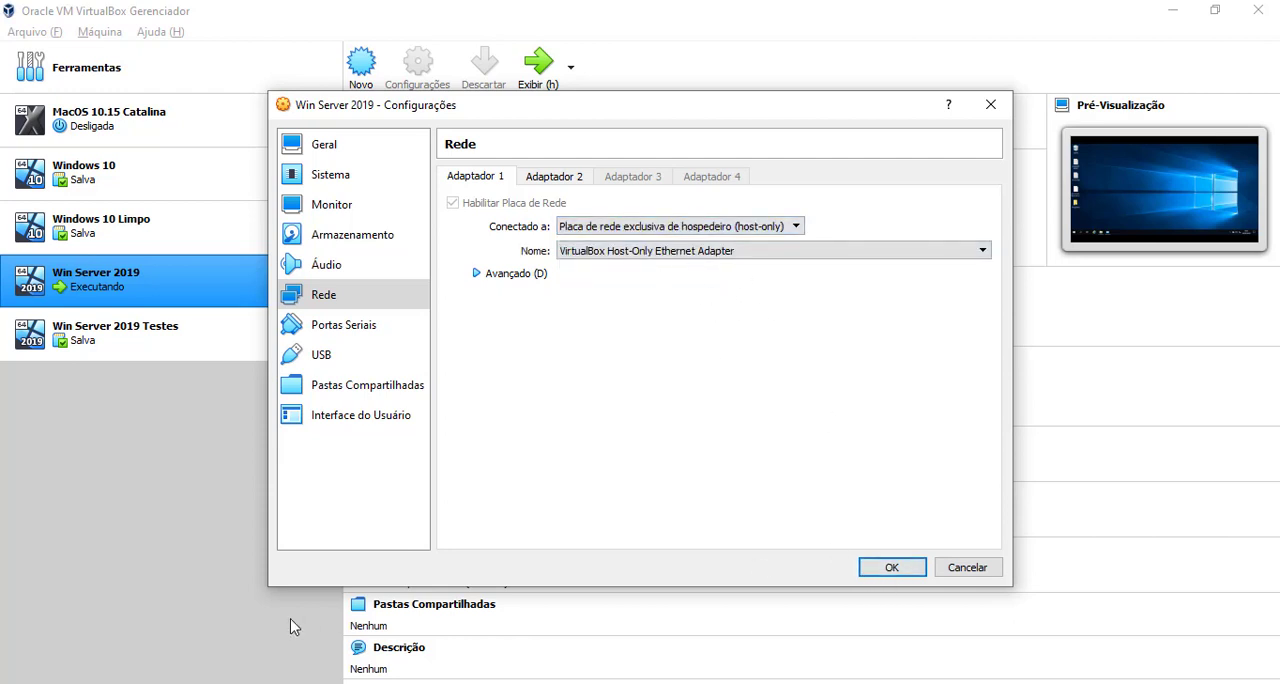
Step: Return to the running Win Server 2019 machine and open a Command Prompt by running cmd
{"action": "left_click", "coordinate": [554, 597]}
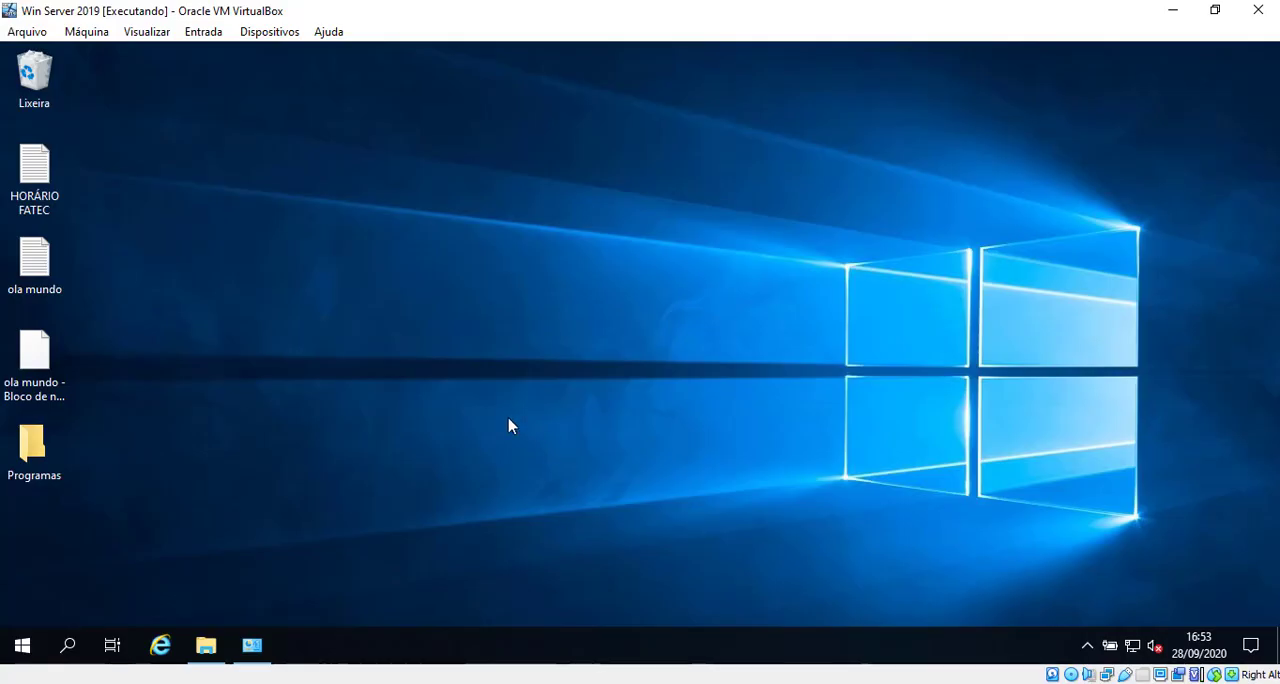
{"action": "right_click", "coordinate": [399, 649]}
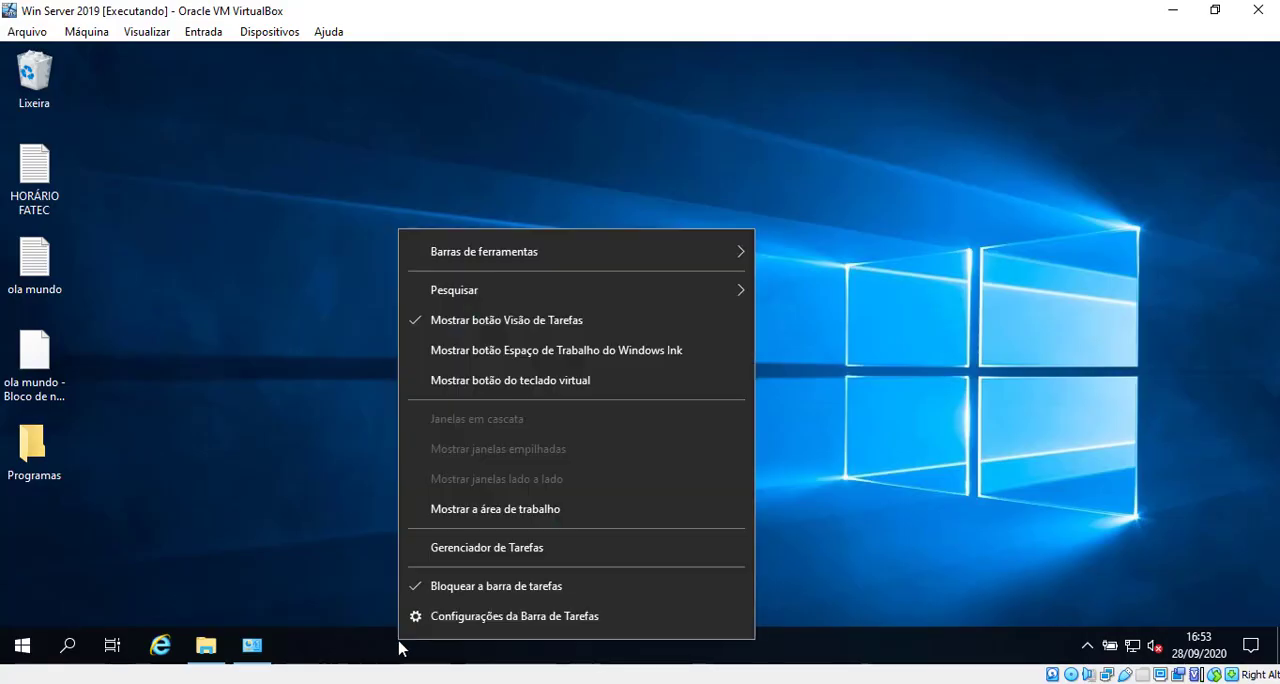
{"action": "left_click", "coordinate": [325, 500]}
{"action": "key", "text": "super+r"}
{"action": "type", "text": "cmd"}
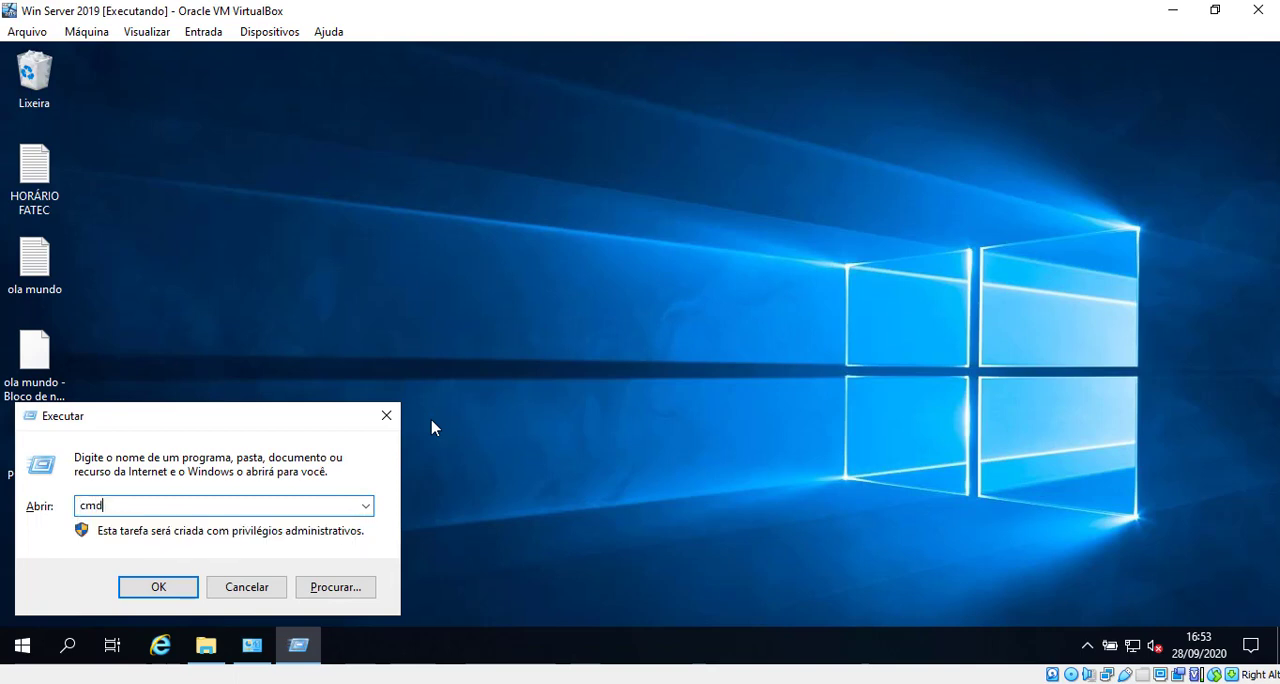
{"action": "key", "text": "Return"}
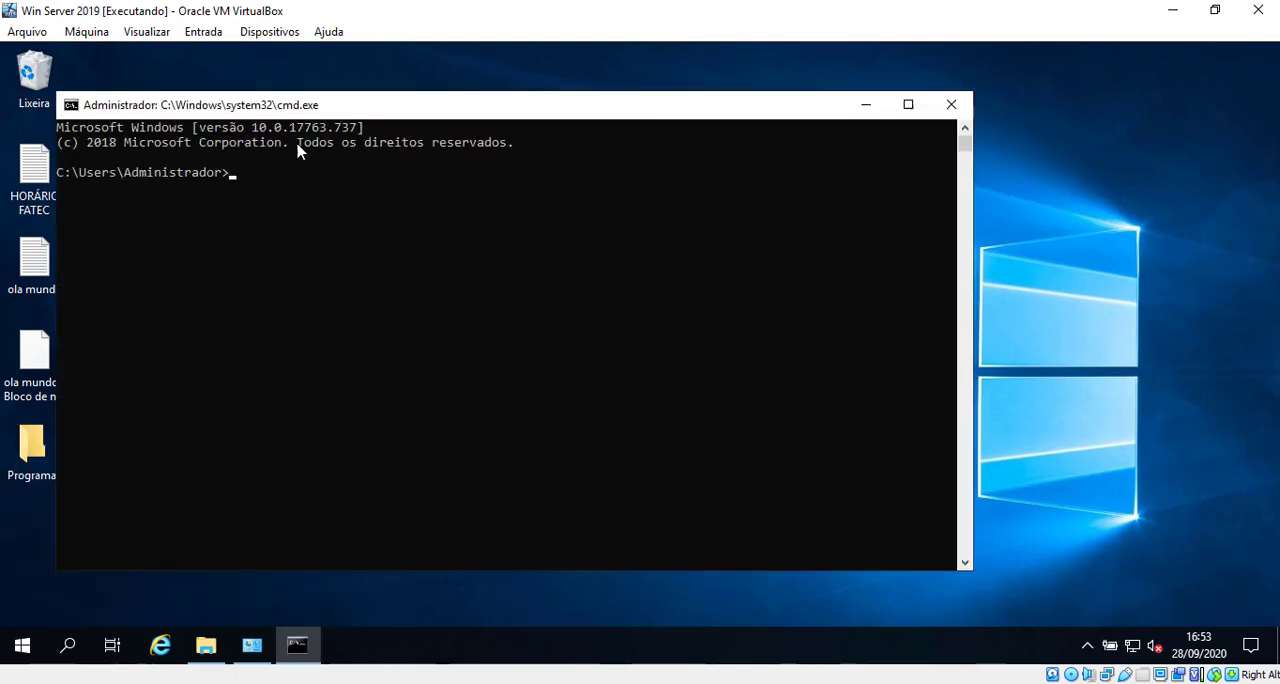
{"action": "left_click_drag", "start_coordinate": [290, 108], "coordinate": [382, 113]}
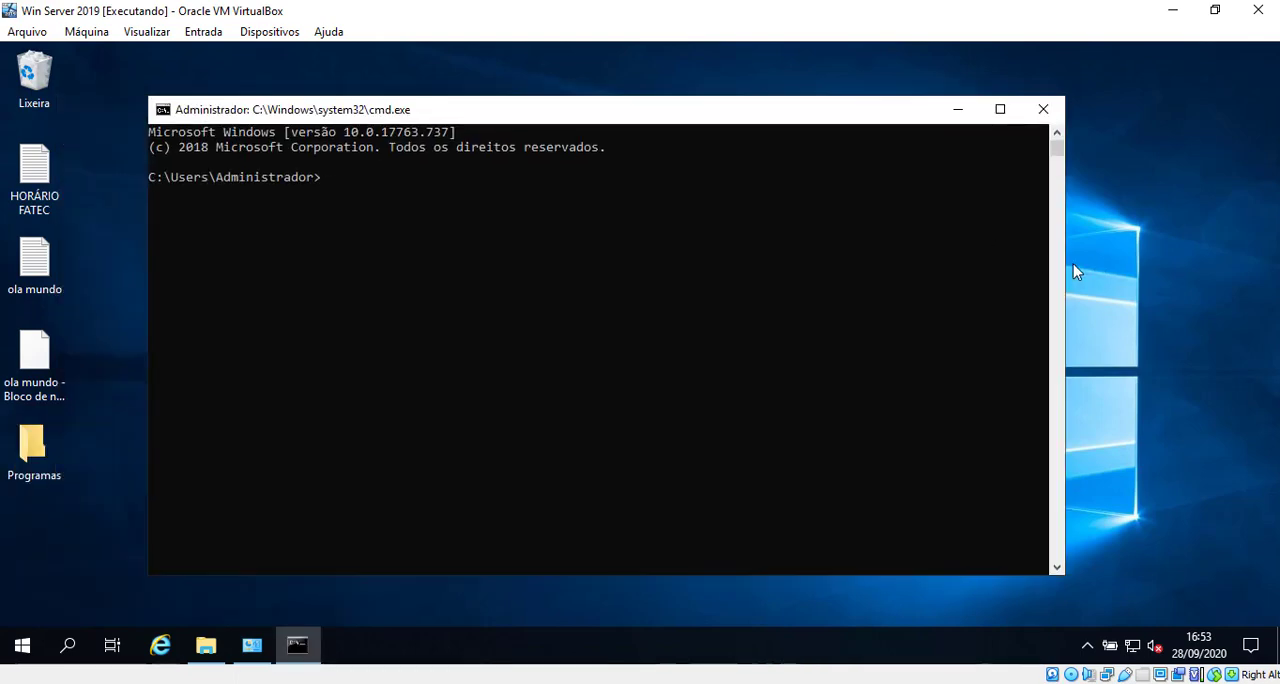
Step: Narrow the server's Command Prompt window and run ipconfig in it
{"action": "left_click_drag", "start_coordinate": [1065, 265], "coordinate": [904, 264]}
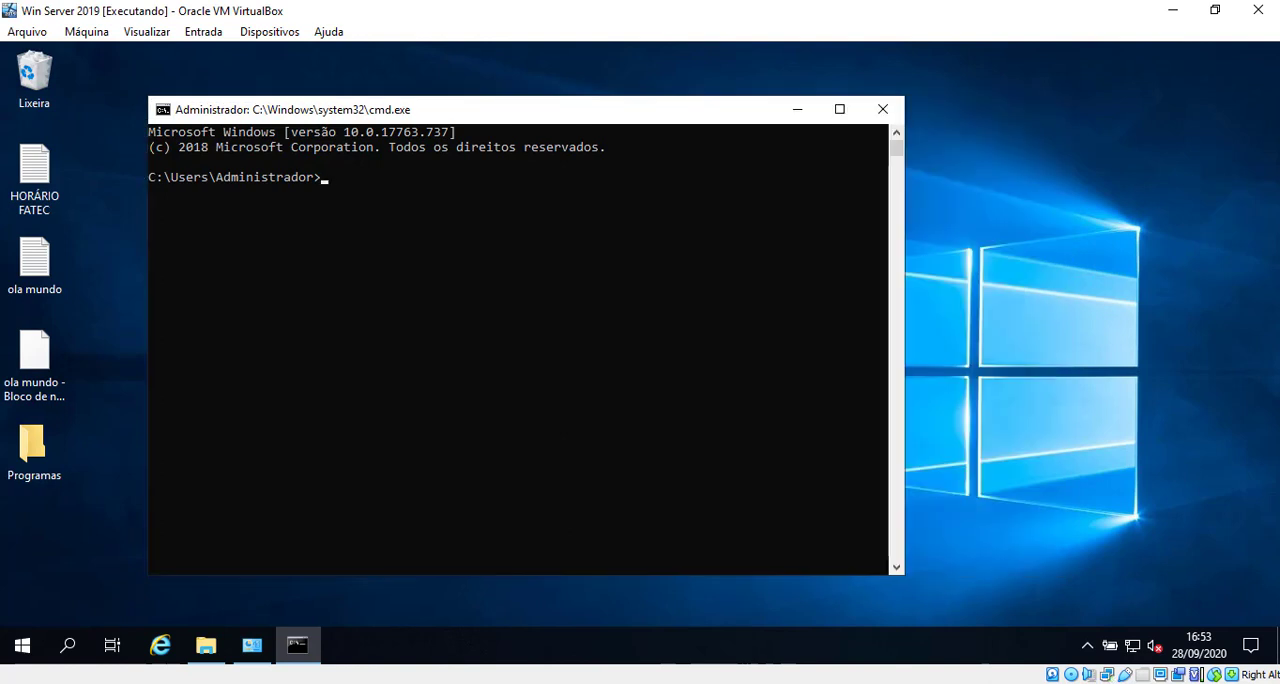
{"action": "type", "text": "i´con"}
{"action": "key", "text": "BackSpace"}
{"action": "key", "text": "BackSpace"}
{"action": "key", "text": "BackSpace"}
{"action": "key", "text": "BackSpace"}
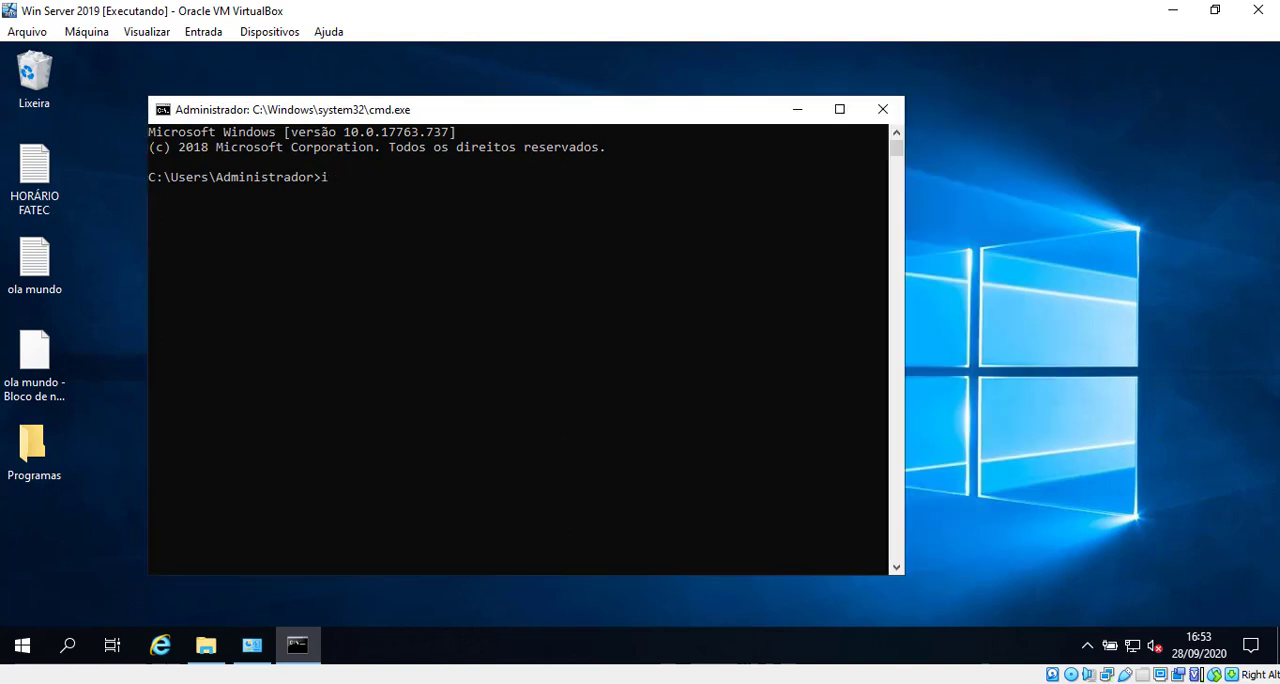
{"action": "type", "text": "´config"}
{"action": "key", "text": "BackSpace"}
{"action": "key", "text": "BackSpace"}
{"action": "key", "text": "BackSpace"}
{"action": "key", "text": "BackSpace"}
{"action": "key", "text": "BackSpace"}
{"action": "key", "text": "BackSpace"}
{"action": "key", "text": "BackSpace"}
{"action": "key", "text": "BackSpace"}
{"action": "type", "text": "ipconfig"}
{"action": "key", "text": "Return"}
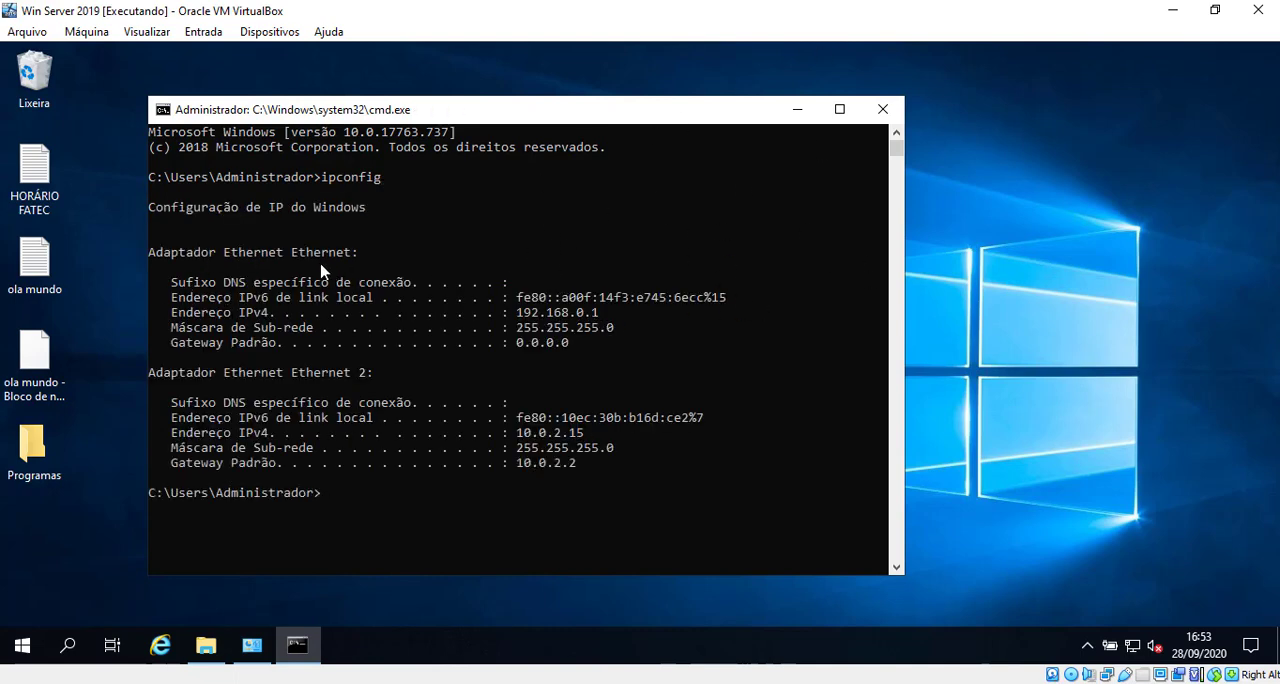
Step: Examine the IPv4 addresses of the server's Ethernet and Ethernet 2 adapters in the ipconfig output
{"action": "left_click_drag", "start_coordinate": [150, 252], "coordinate": [371, 326]}
{"action": "left_click", "coordinate": [504, 315]}
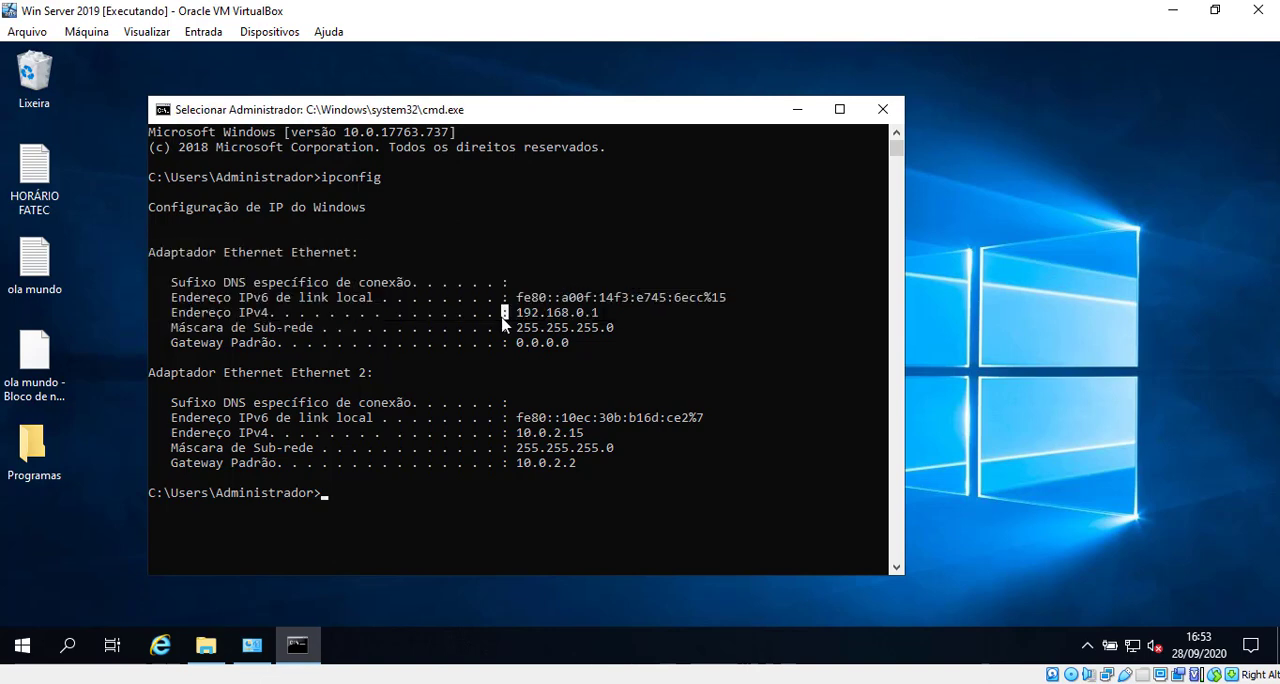
{"action": "left_click_drag", "start_coordinate": [518, 315], "coordinate": [603, 320]}
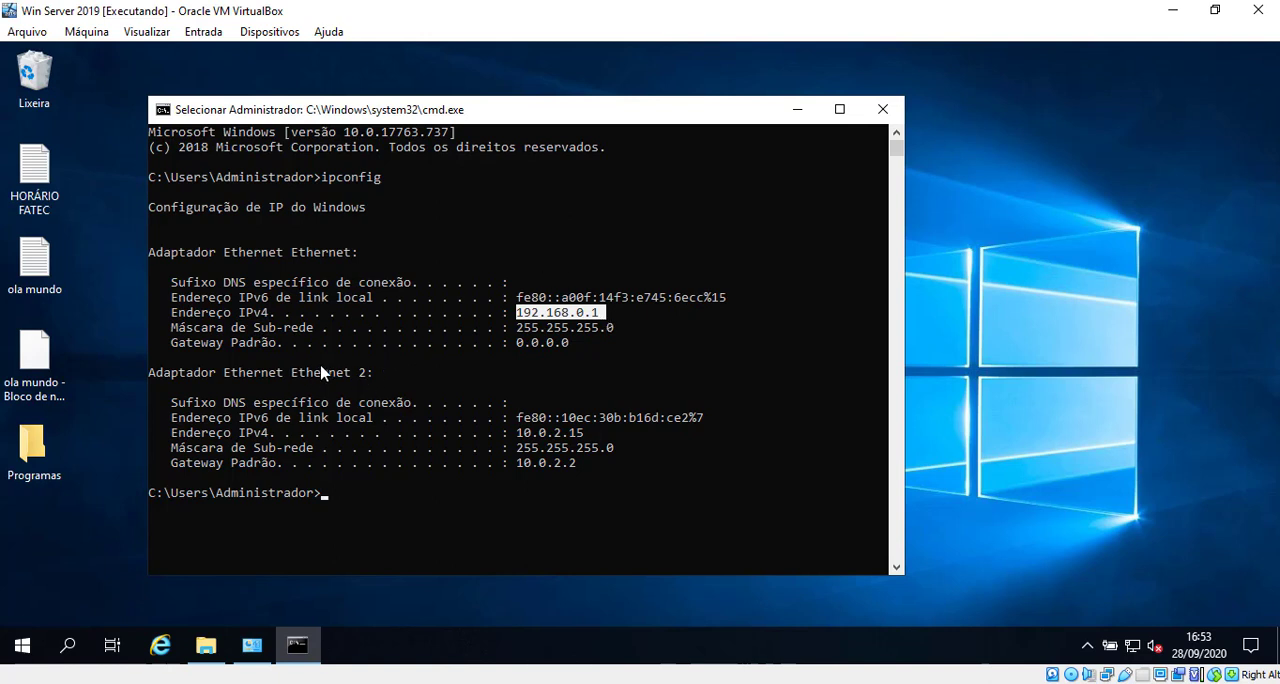
{"action": "left_click_drag", "start_coordinate": [164, 374], "coordinate": [580, 437]}
{"action": "left_click", "coordinate": [540, 460]}
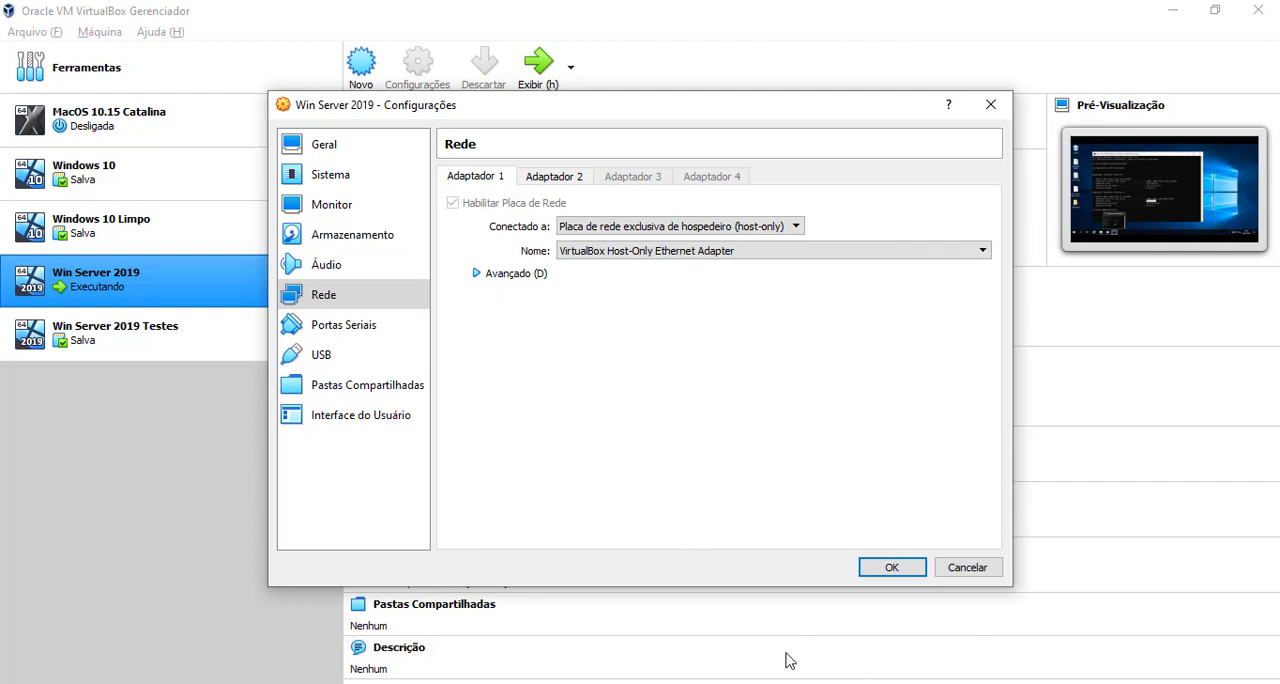
Step: Switch to the host computer and open a Command Prompt there by running cmd
{"action": "right_click", "coordinate": [820, 683]}
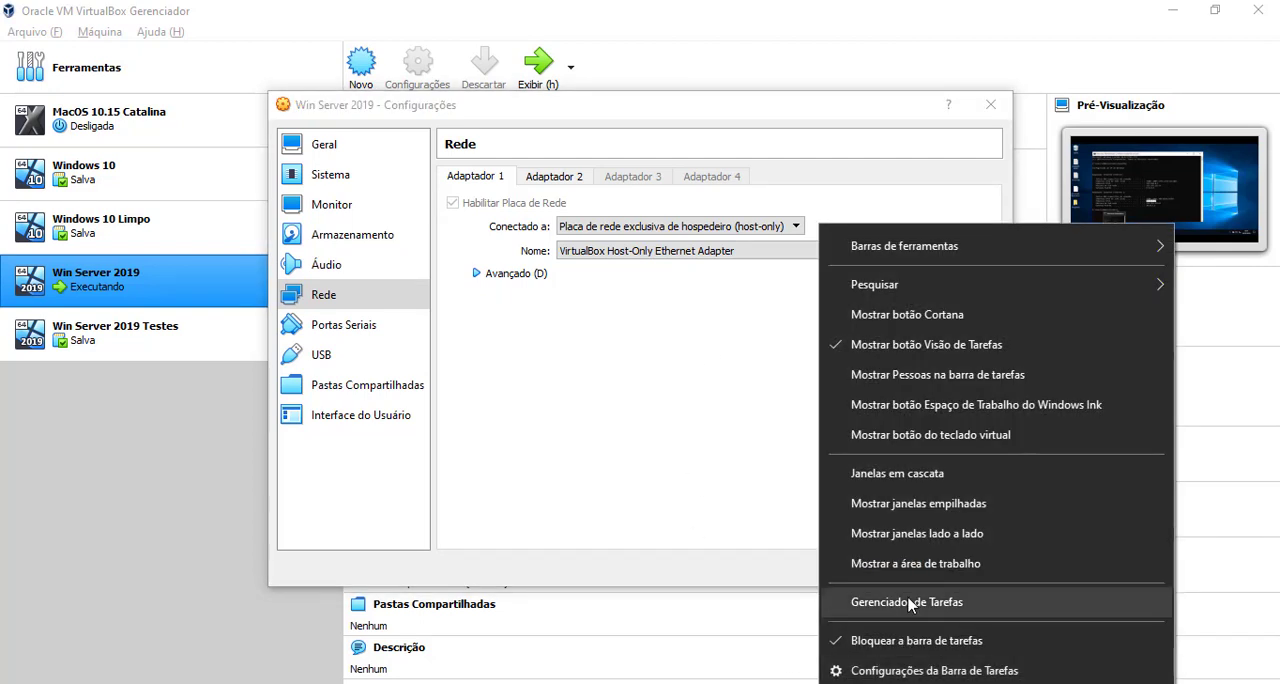
{"action": "left_click", "coordinate": [880, 683]}
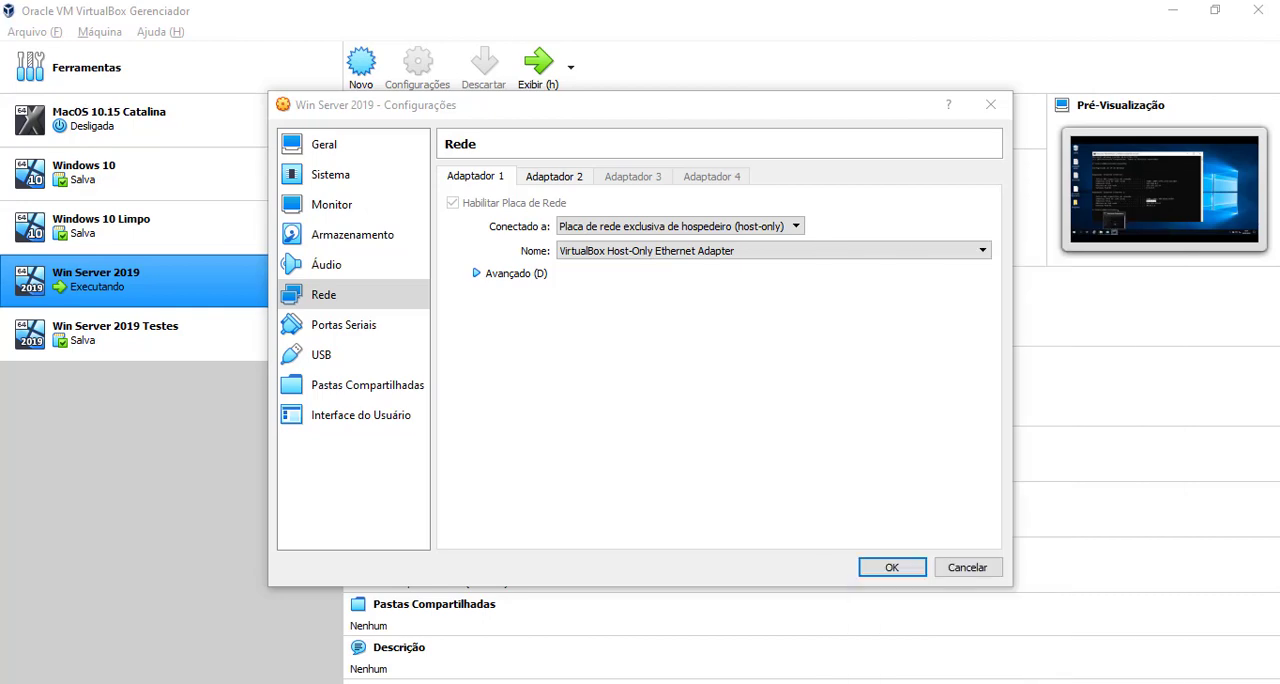
{"action": "key", "text": "super+r"}
{"action": "type", "text": "'cmd"}
{"action": "key", "text": "Return"}
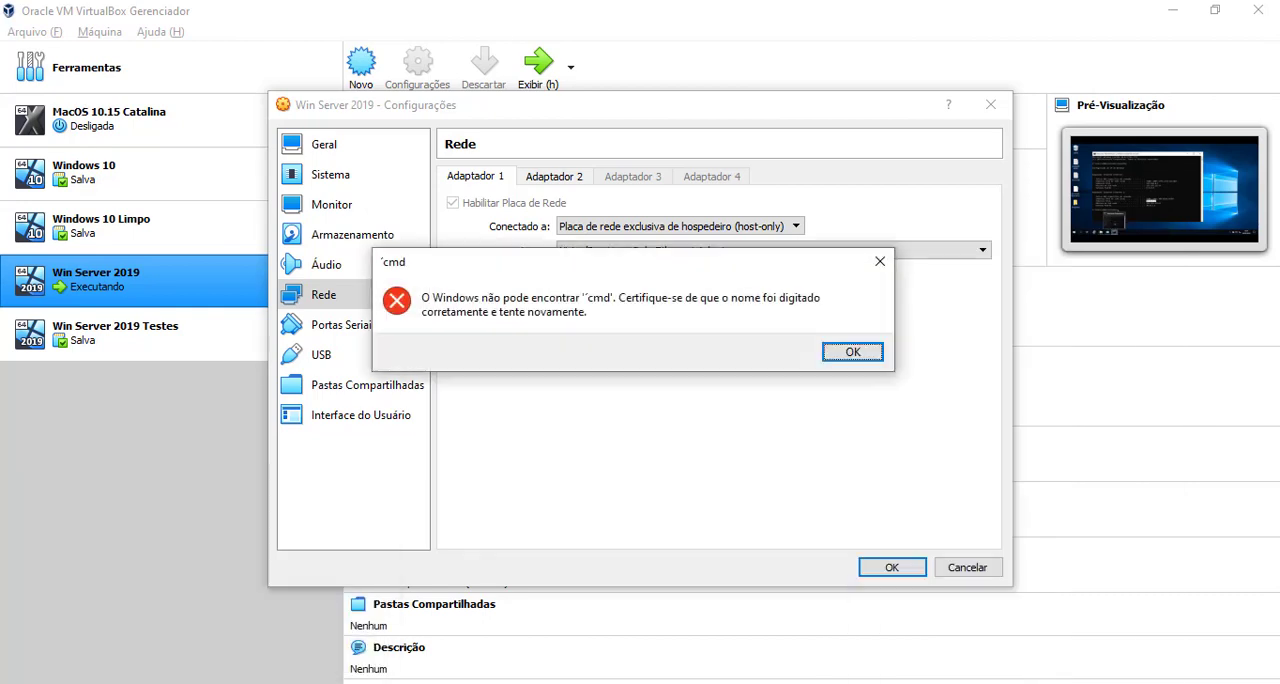
{"action": "key", "text": "Return"}
{"action": "type", "text": "cmd"}
{"action": "key", "text": "Return"}
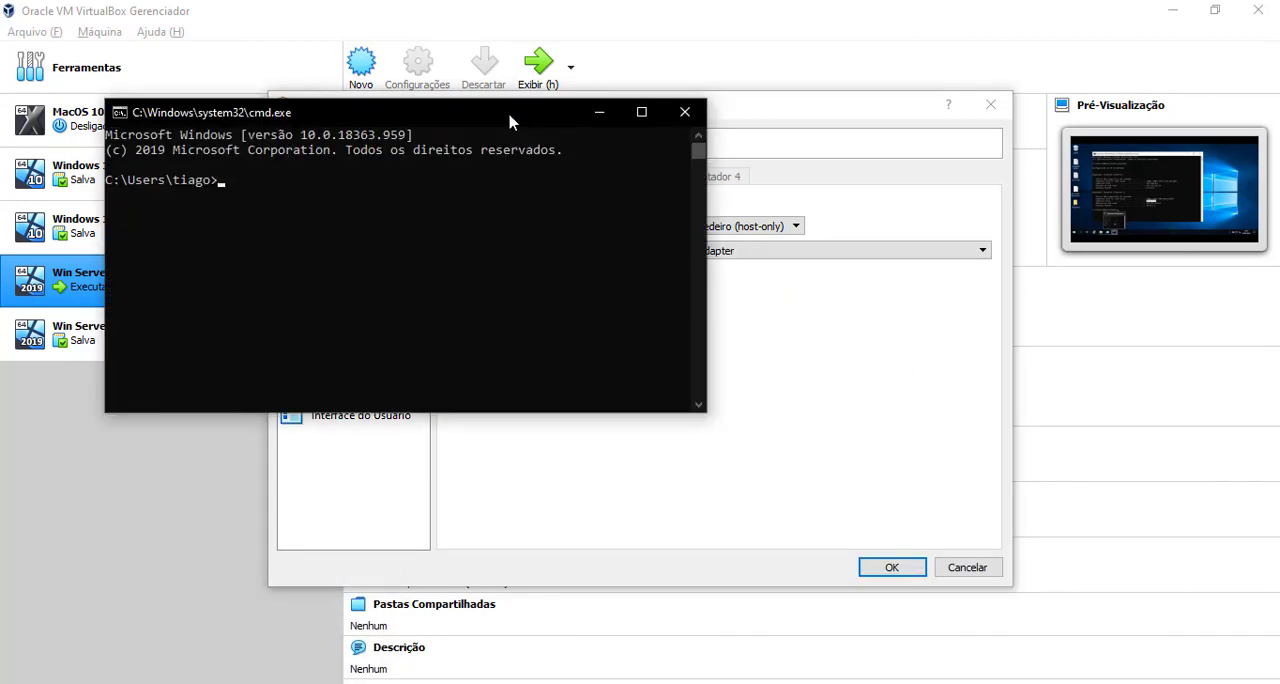
Step: Enlarge the host's Command Prompt window, run ipconfig in it and move the window up
{"action": "left_click_drag", "start_coordinate": [495, 115], "coordinate": [487, 95]}
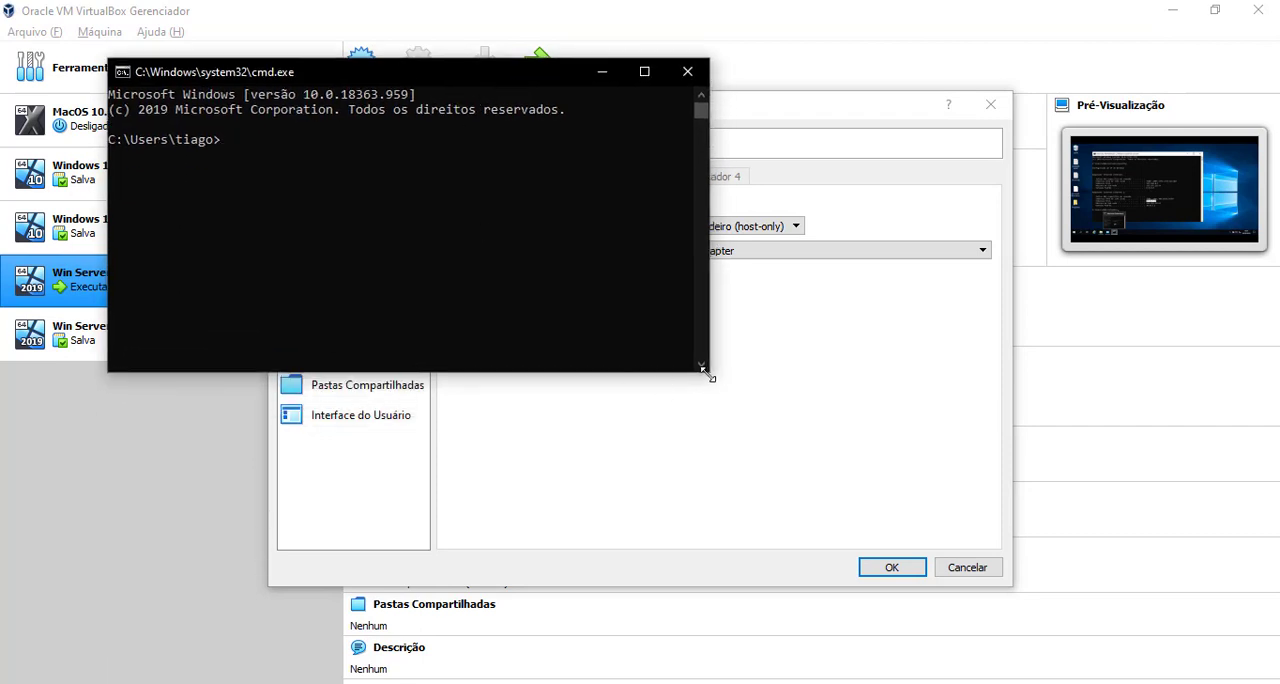
{"action": "left_click_drag", "start_coordinate": [709, 372], "coordinate": [1113, 500]}
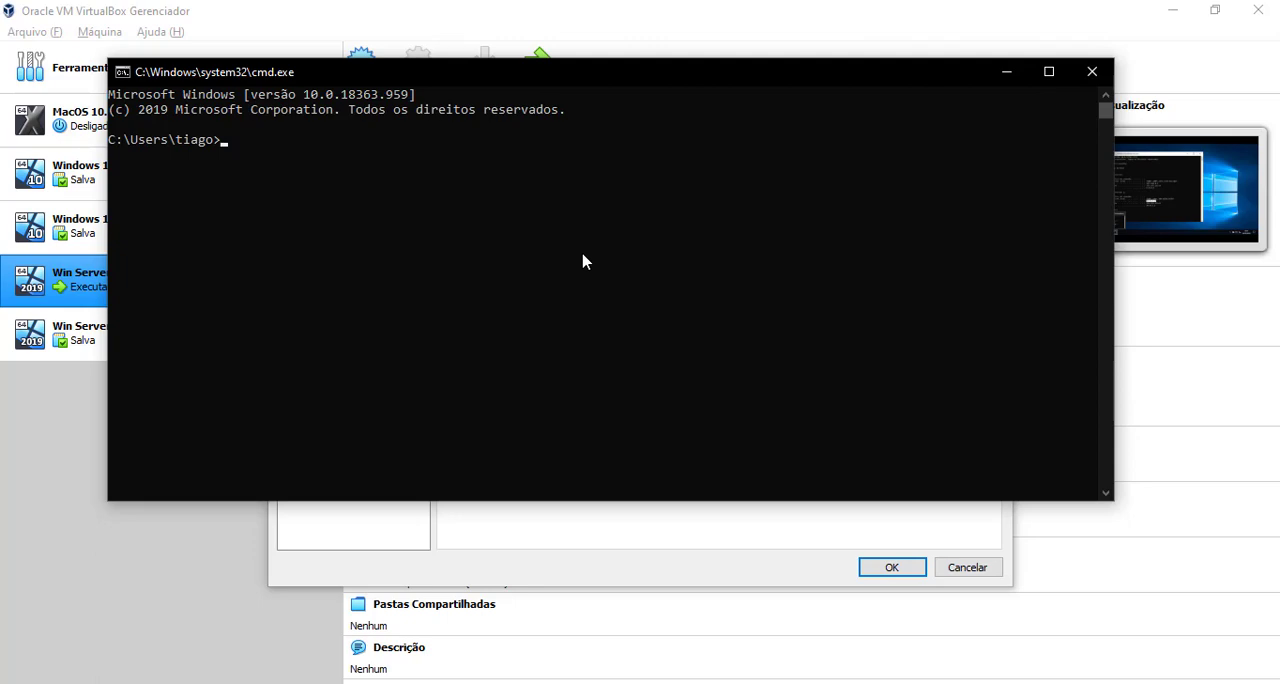
{"action": "key", "text": "Return"}
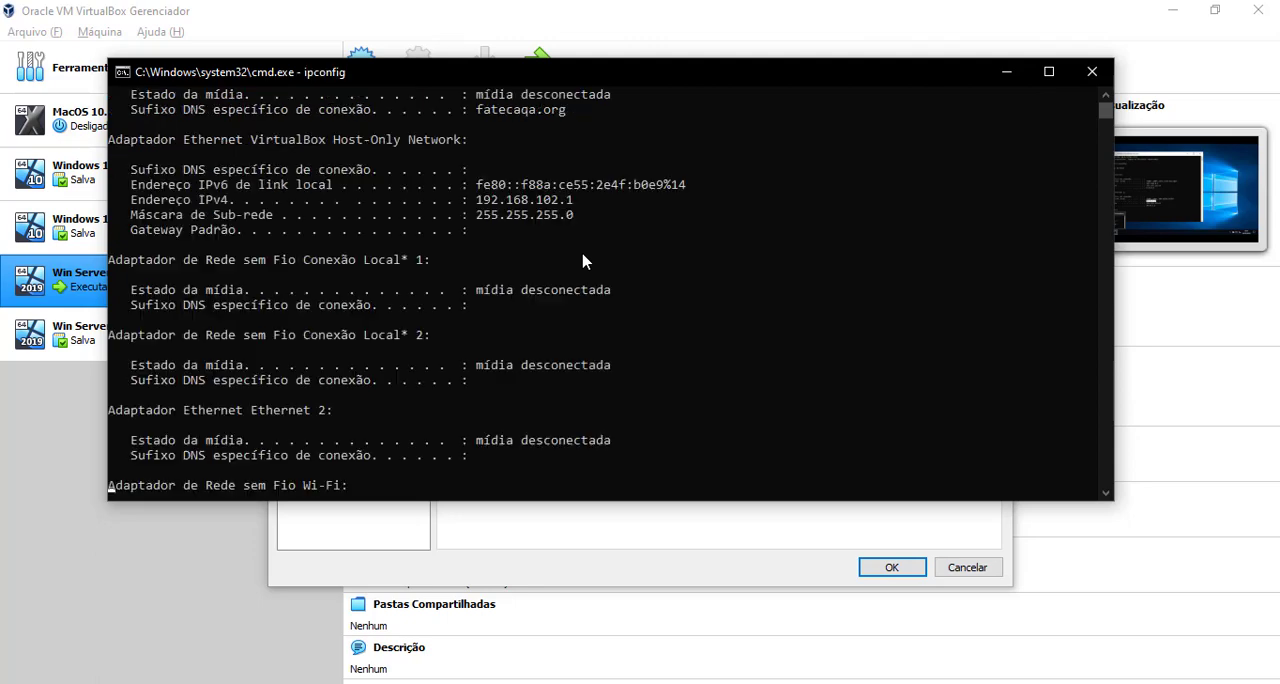
{"action": "scroll", "coordinate": [585, 368], "scroll_direction": "up", "scroll_amount": 9}
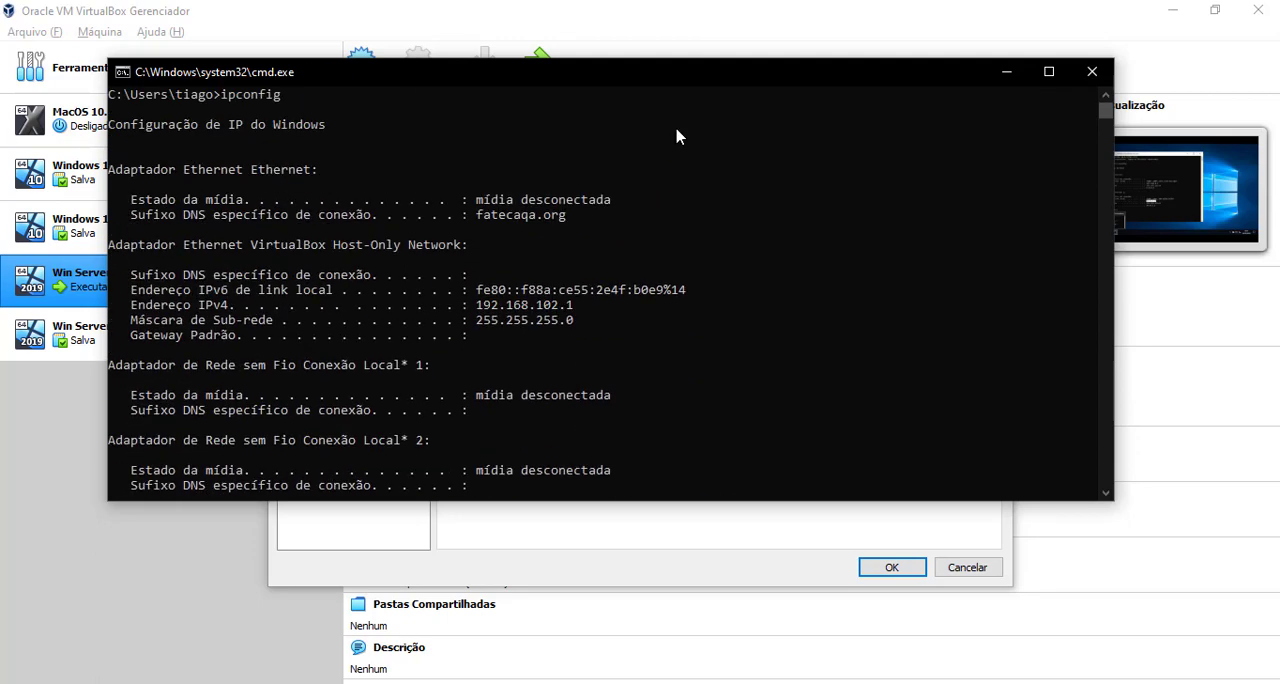
{"action": "left_click_drag", "start_coordinate": [705, 62], "coordinate": [707, 18]}
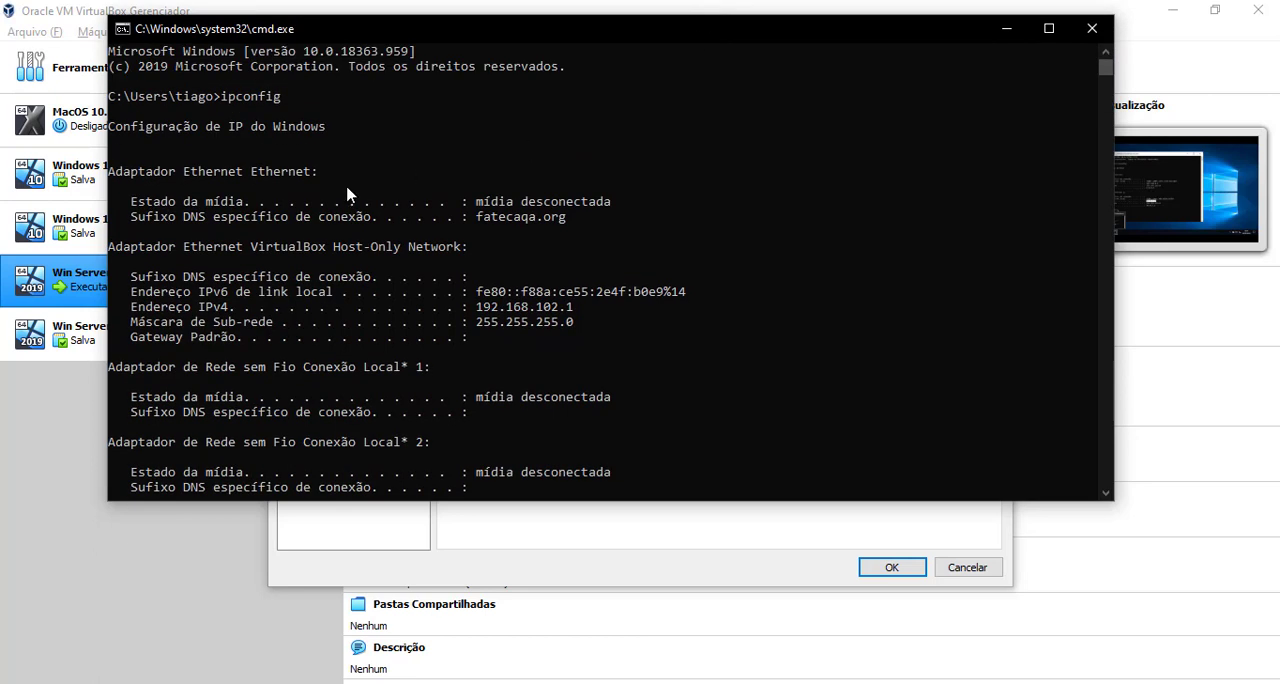
Step: Examine the host's ipconfig output, especially the IPv4 address of the VirtualBox Host-Only Network adapter, and compare it with the Wi-Fi adapter
{"action": "scroll", "coordinate": [373, 231], "scroll_direction": "down", "scroll_amount": 1}
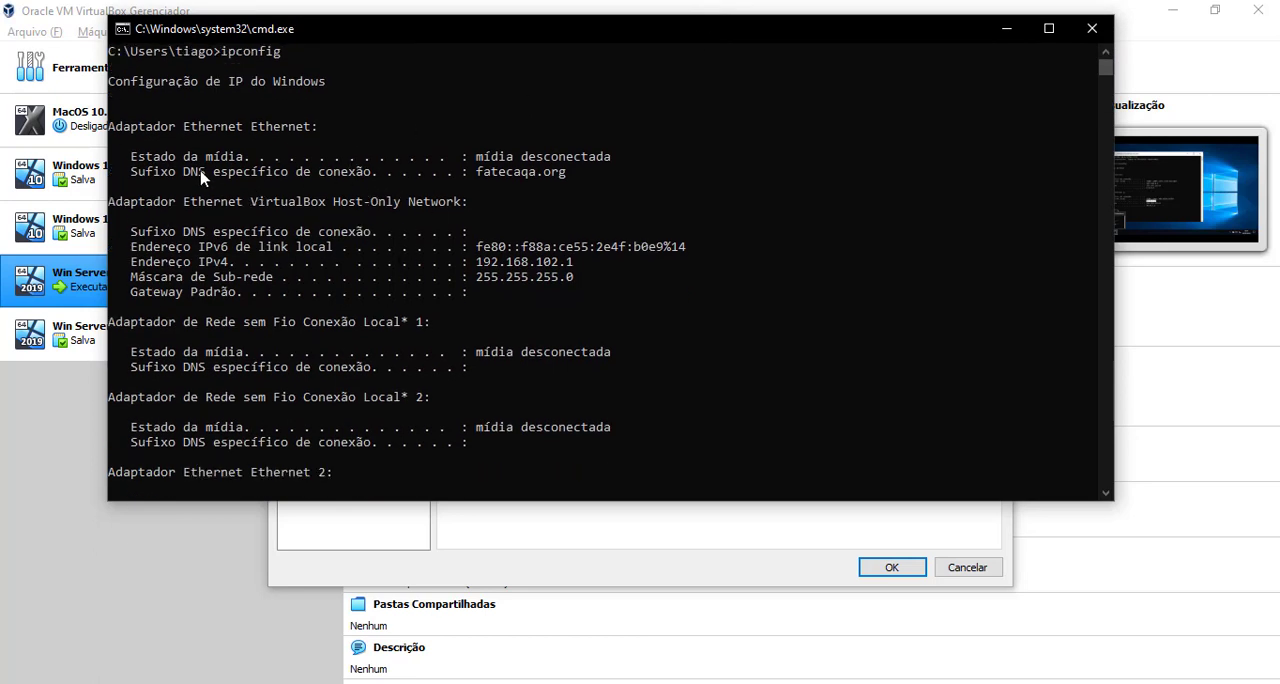
{"action": "left_click_drag", "start_coordinate": [134, 129], "coordinate": [568, 171]}
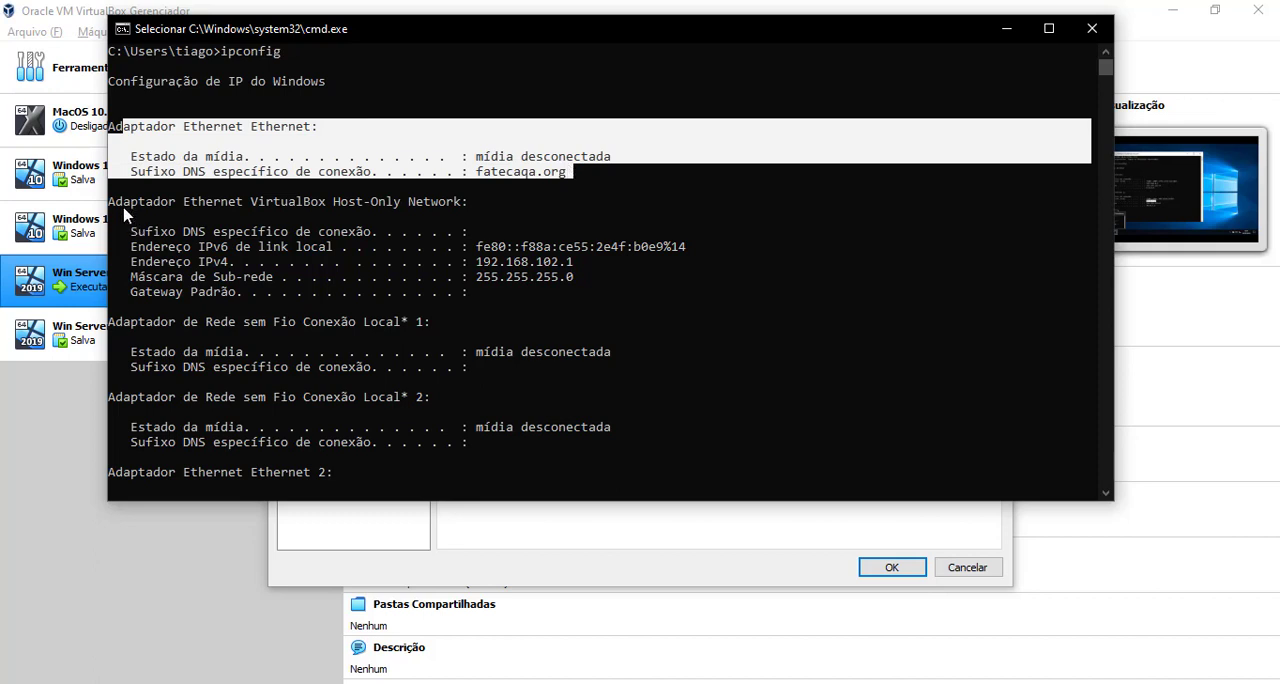
{"action": "left_click_drag", "start_coordinate": [112, 207], "coordinate": [460, 207]}
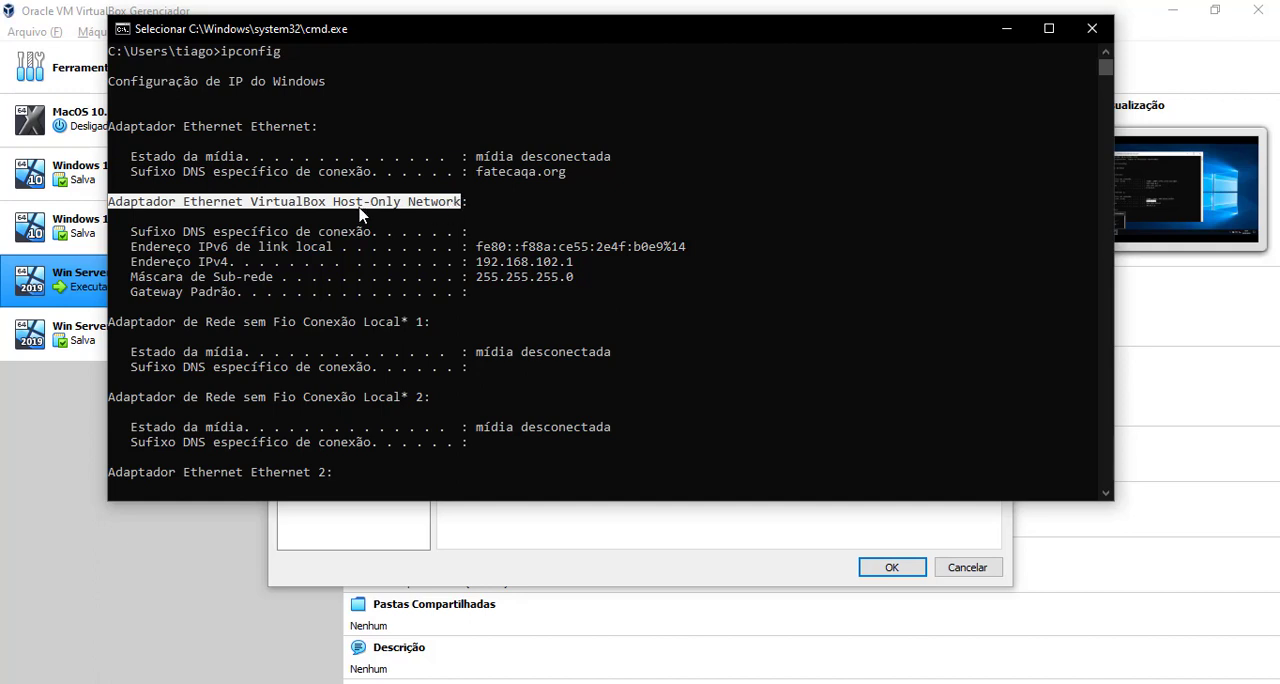
{"action": "left_click_drag", "start_coordinate": [333, 206], "coordinate": [403, 205]}
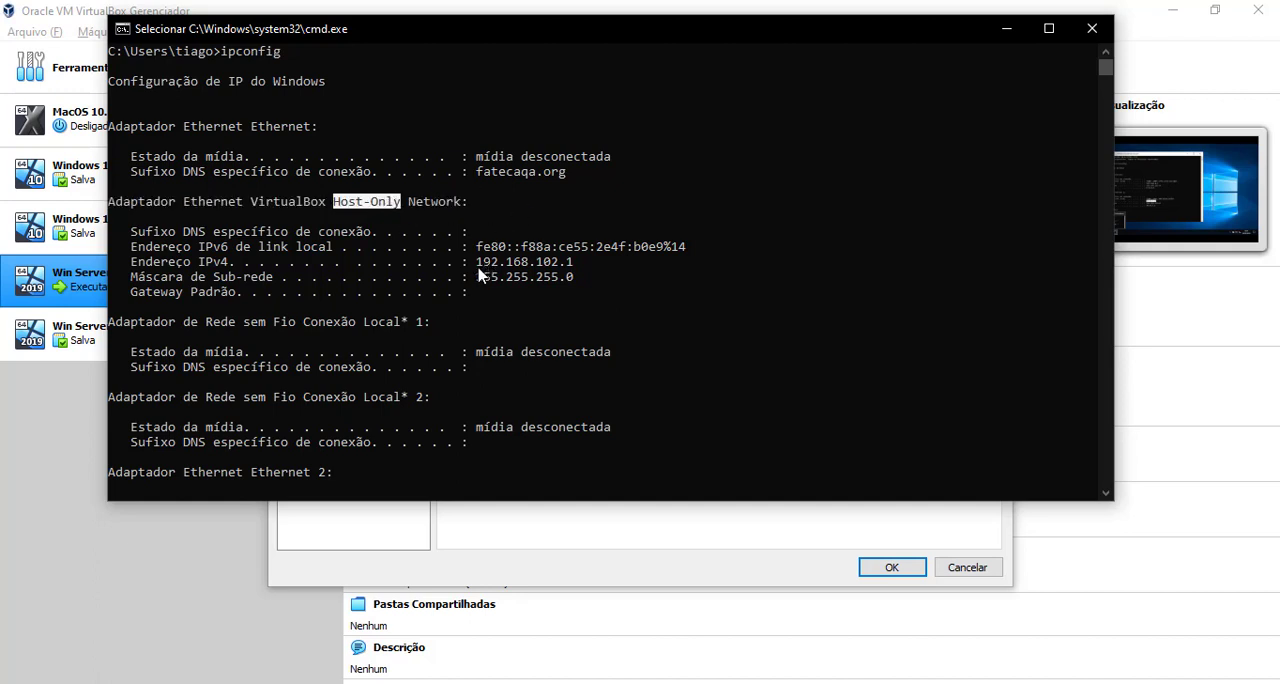
{"action": "left_click_drag", "start_coordinate": [478, 266], "coordinate": [573, 266]}
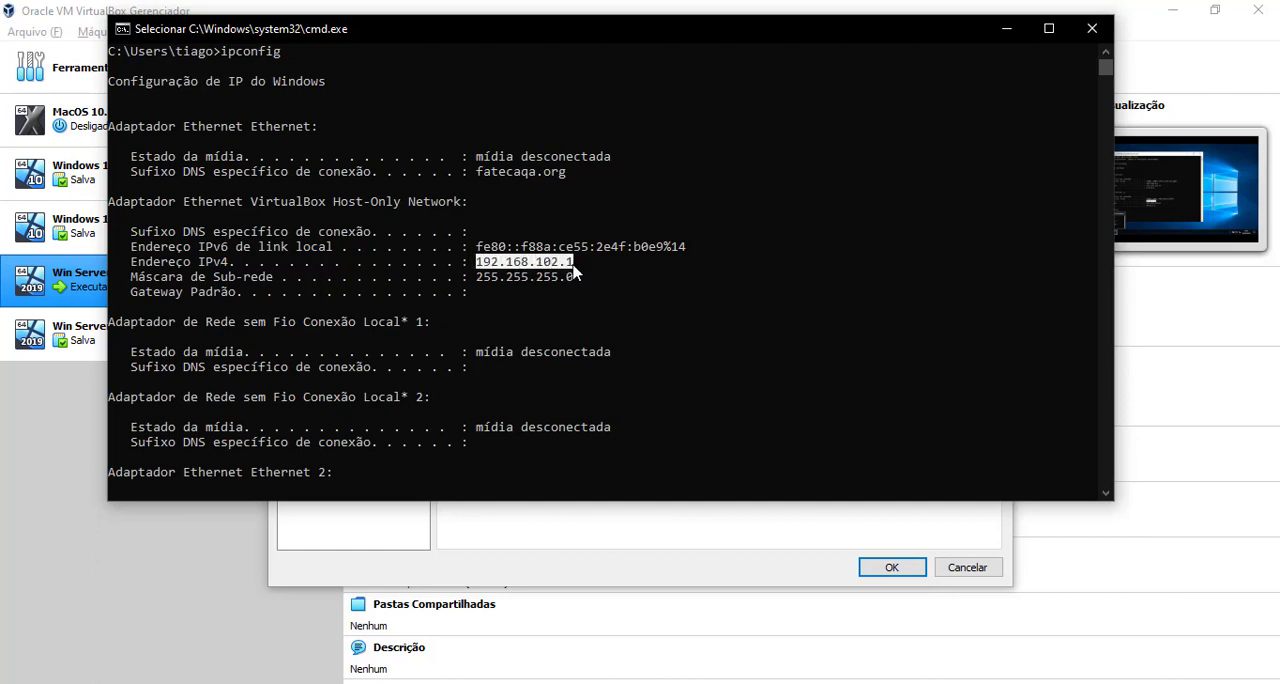
{"action": "scroll", "coordinate": [502, 313], "scroll_direction": "down", "scroll_amount": 4}
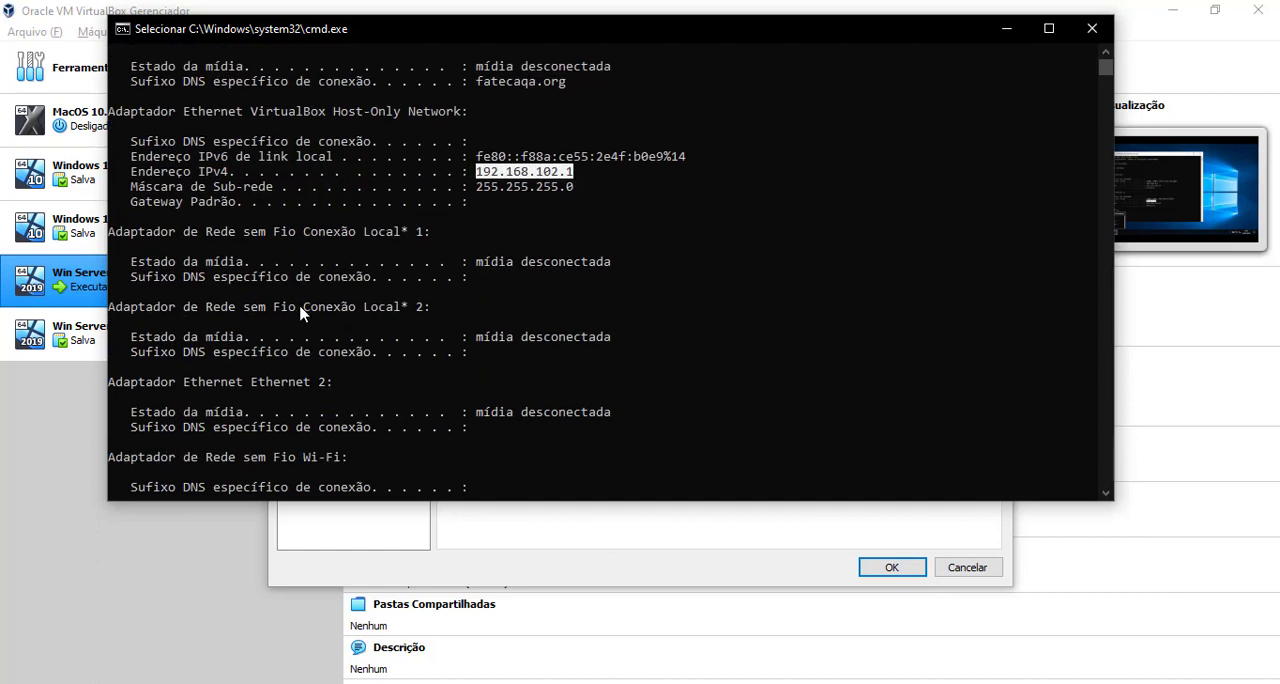
{"action": "scroll", "coordinate": [350, 282], "scroll_direction": "down", "scroll_amount": 1}
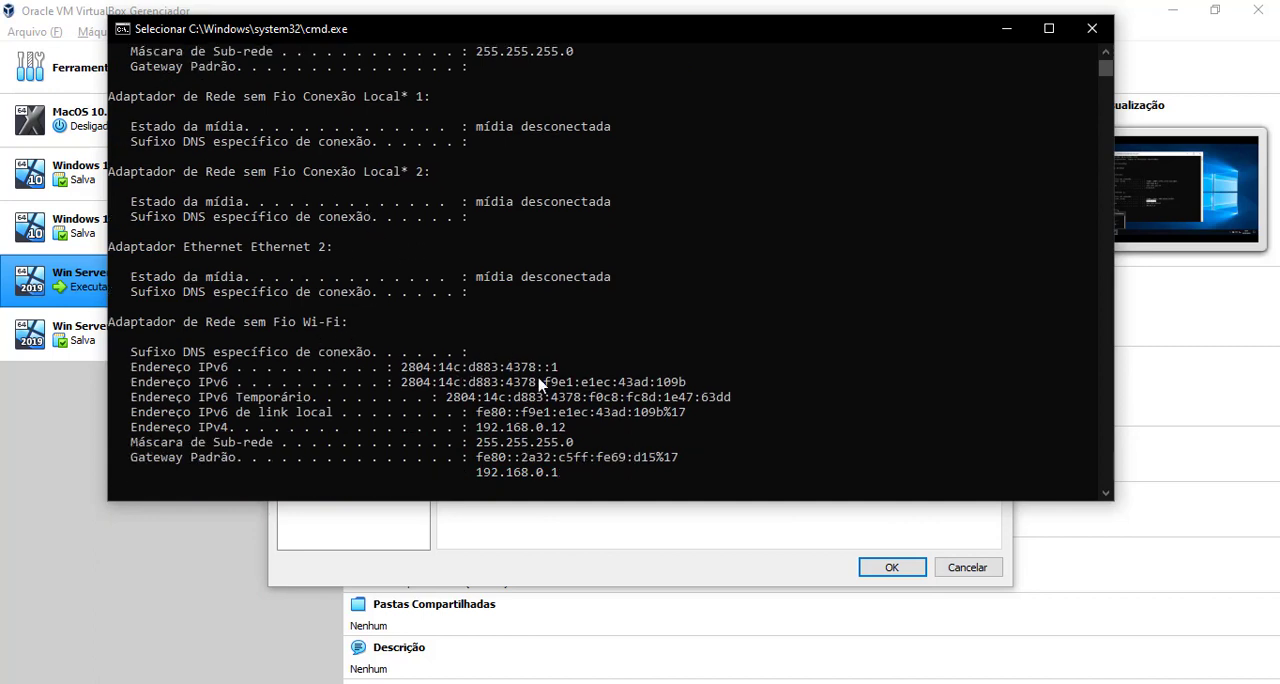
{"action": "scroll", "coordinate": [597, 327], "scroll_direction": "up", "scroll_amount": 6}
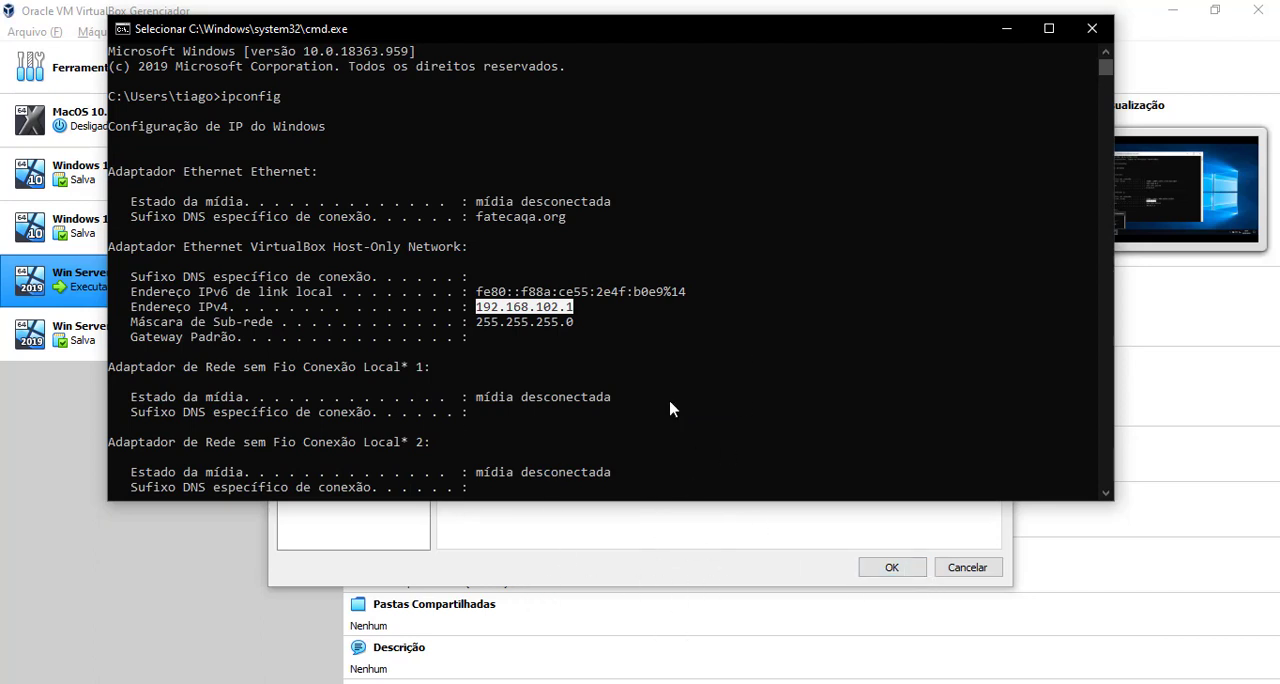
Step: Minimize the host's Command Prompt and accept the Win Server 2019 network settings with Adapter 1 on host-only
{"action": "left_click", "coordinate": [1003, 29]}
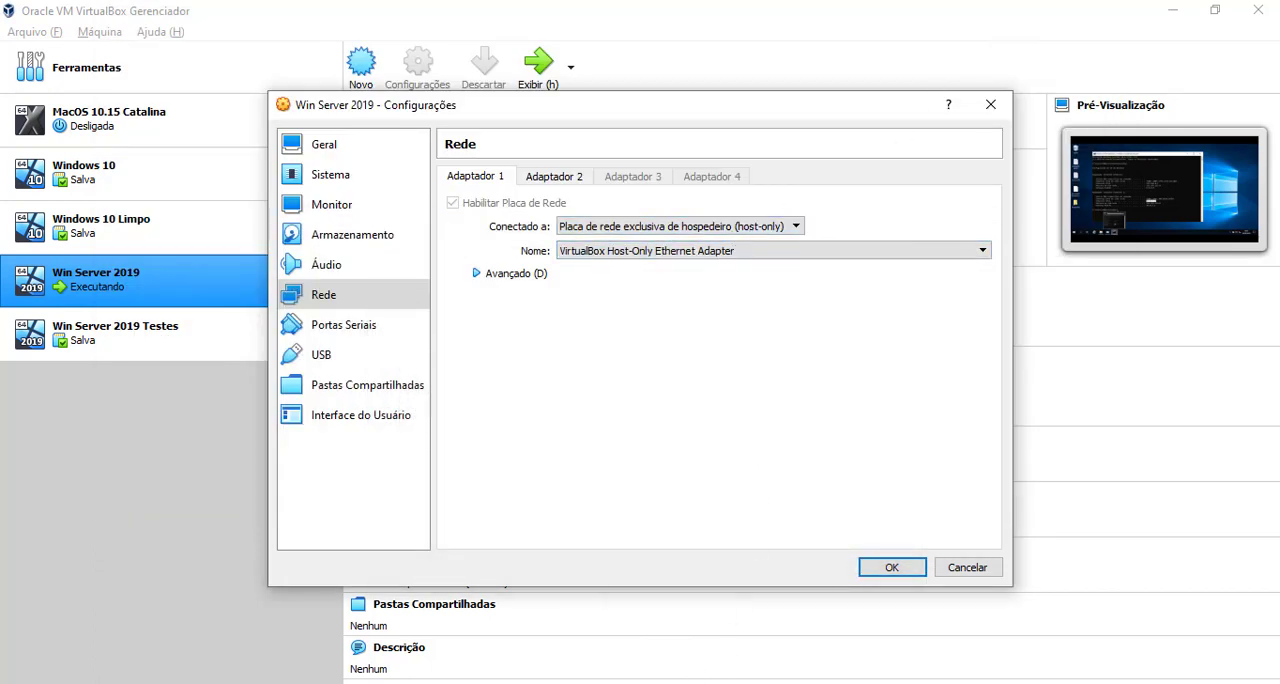
{"action": "left_click", "coordinate": [714, 683]}
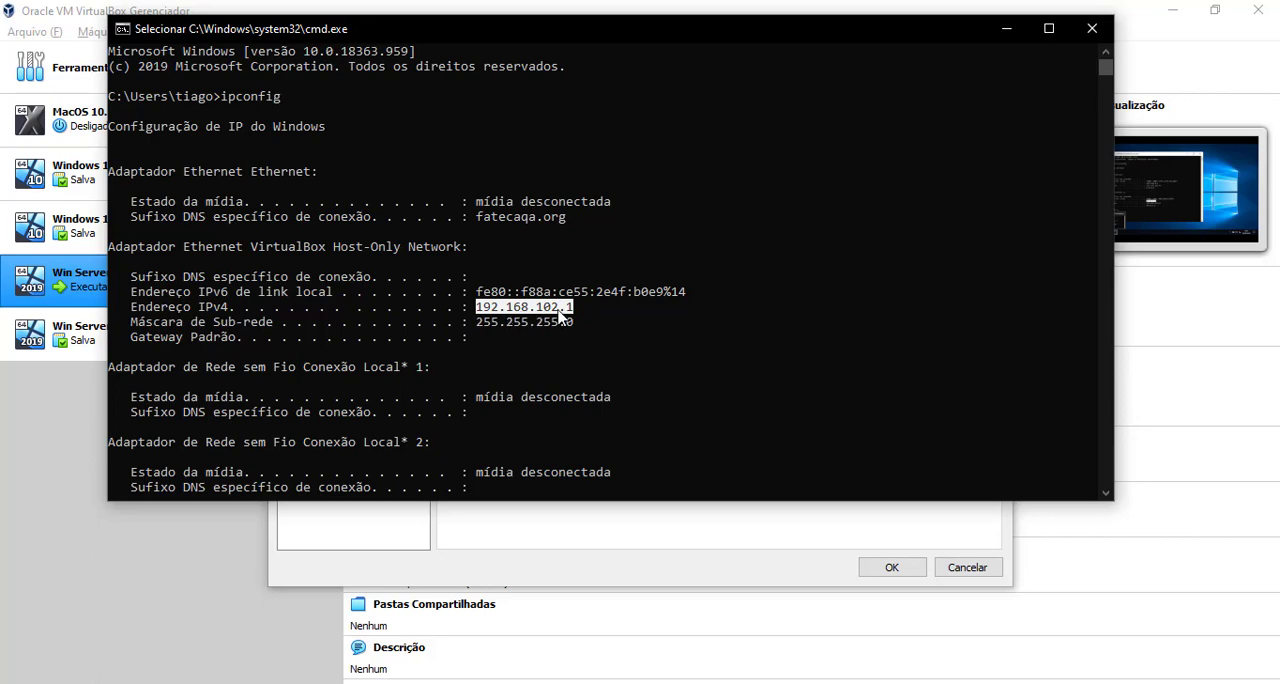
{"action": "left_click", "coordinate": [1006, 28]}
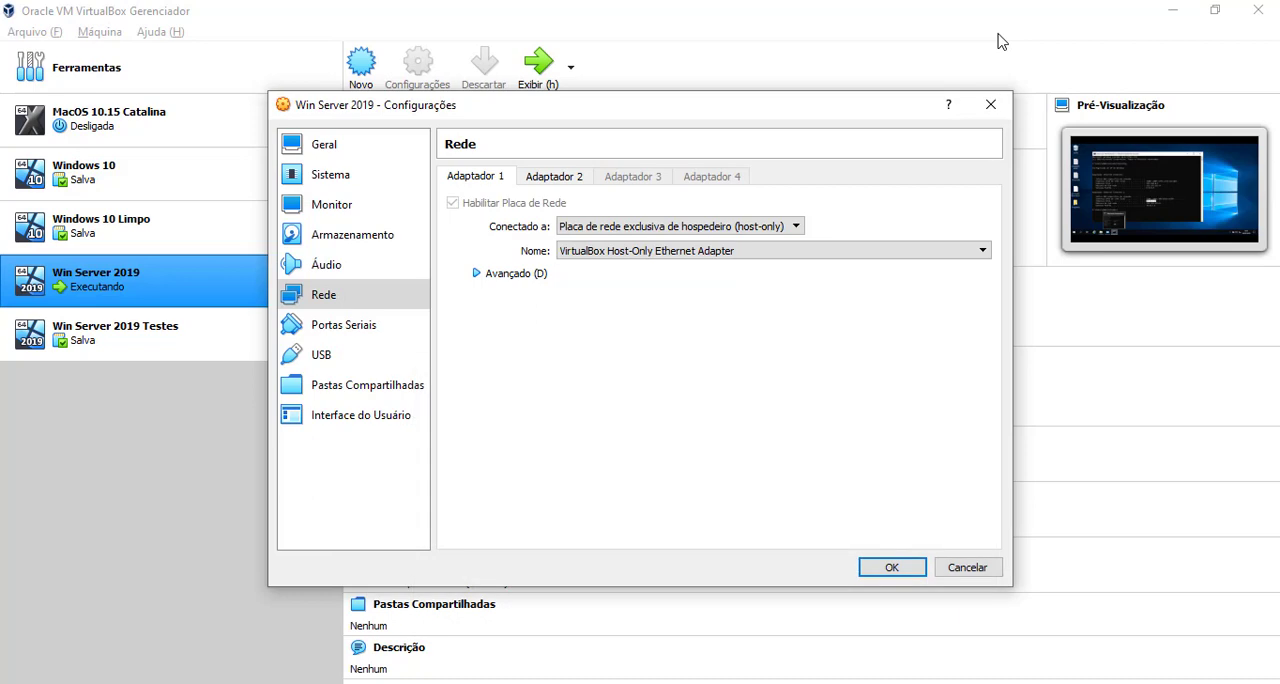
{"action": "left_click", "coordinate": [891, 567]}
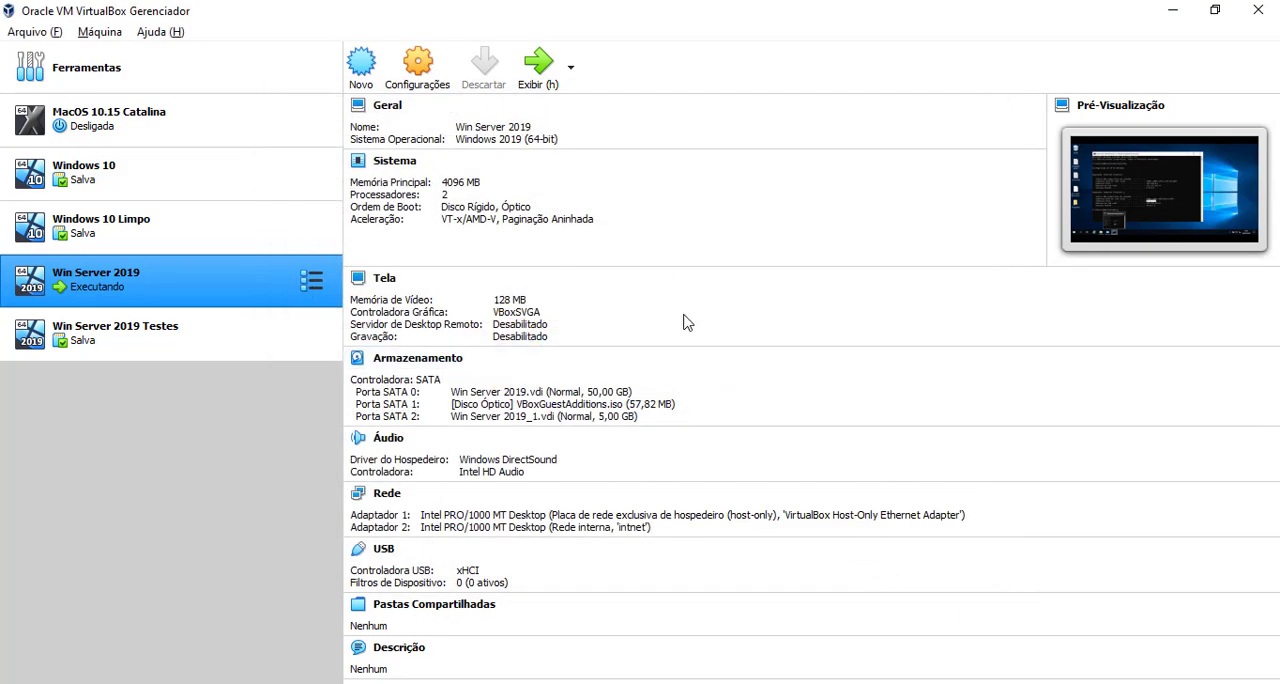
Step: Return to the Win Server 2019 machine, reposition its Command Prompt and run ipconfig again to check the addresses
{"action": "left_click", "coordinate": [530, 683]}
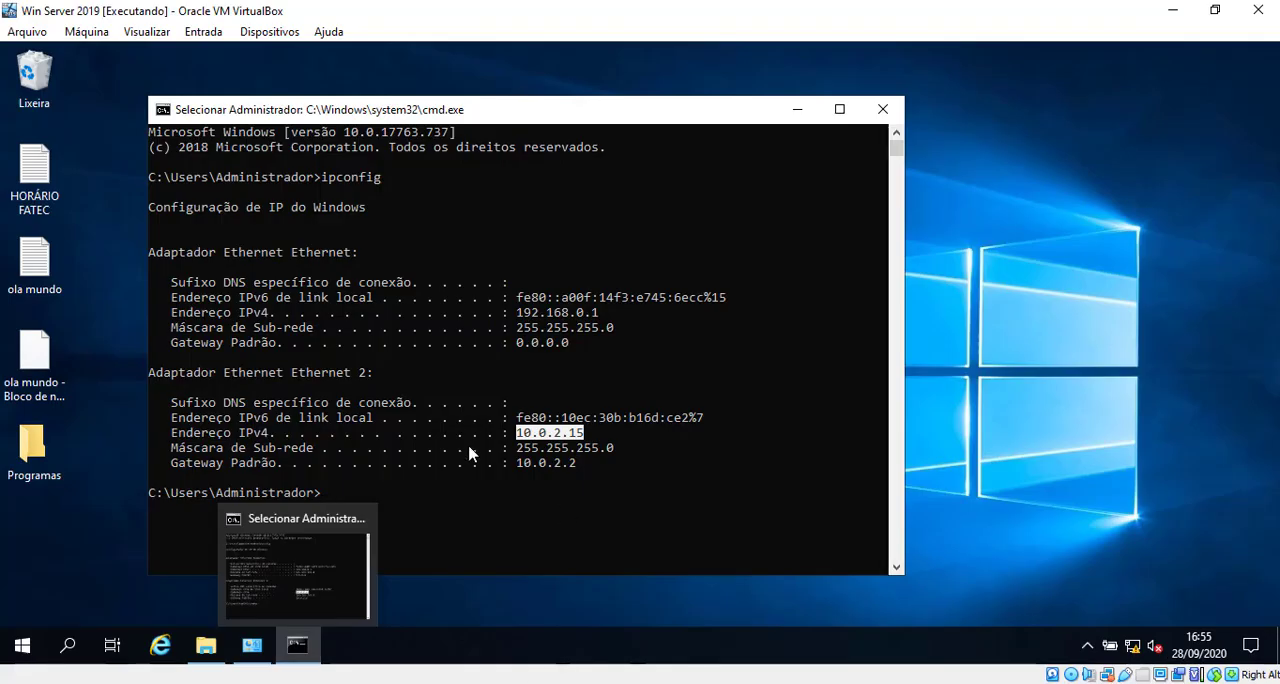
{"action": "left_click_drag", "start_coordinate": [512, 104], "coordinate": [614, 92]}
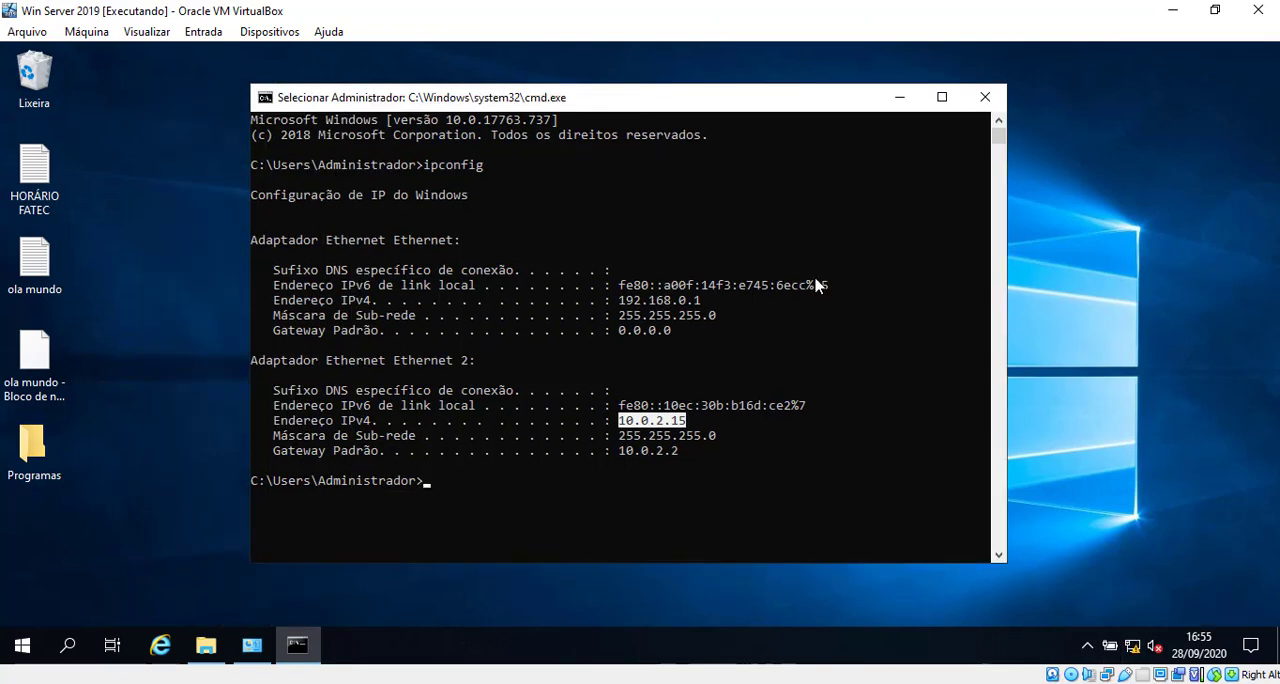
{"action": "left_click_drag", "start_coordinate": [657, 108], "coordinate": [630, 84]}
{"action": "type", "text": "ipconfig"}
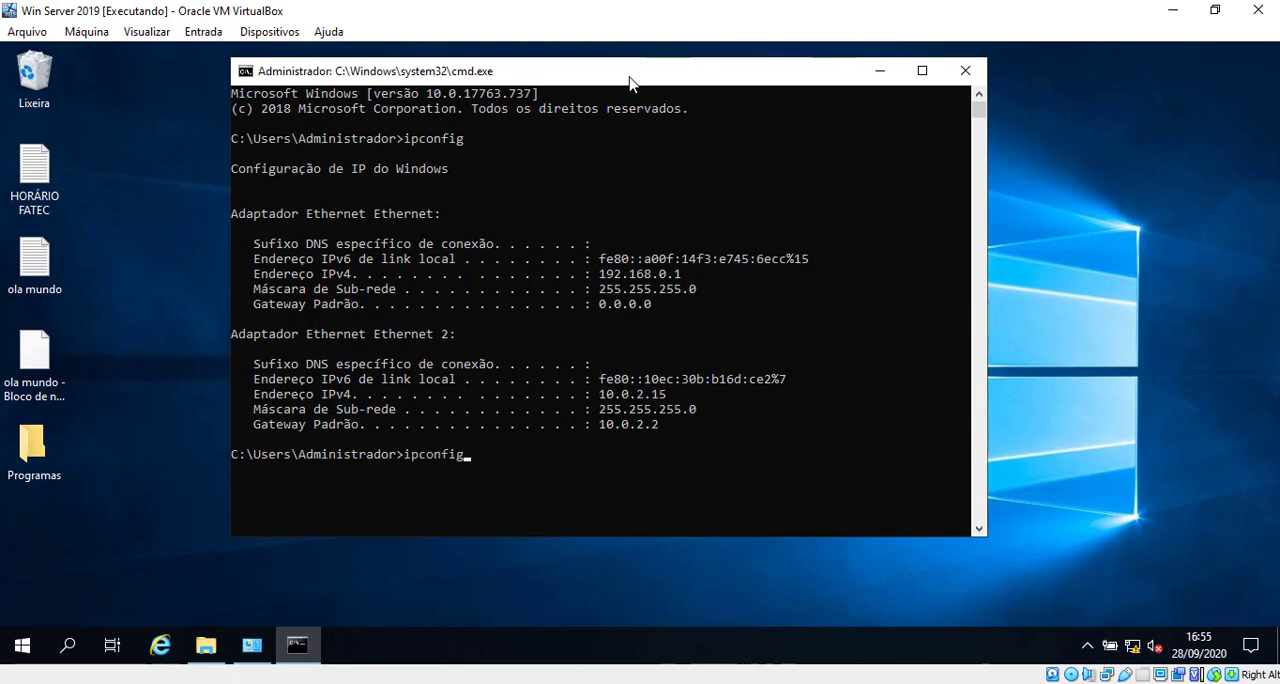
{"action": "key", "text": "Return"}
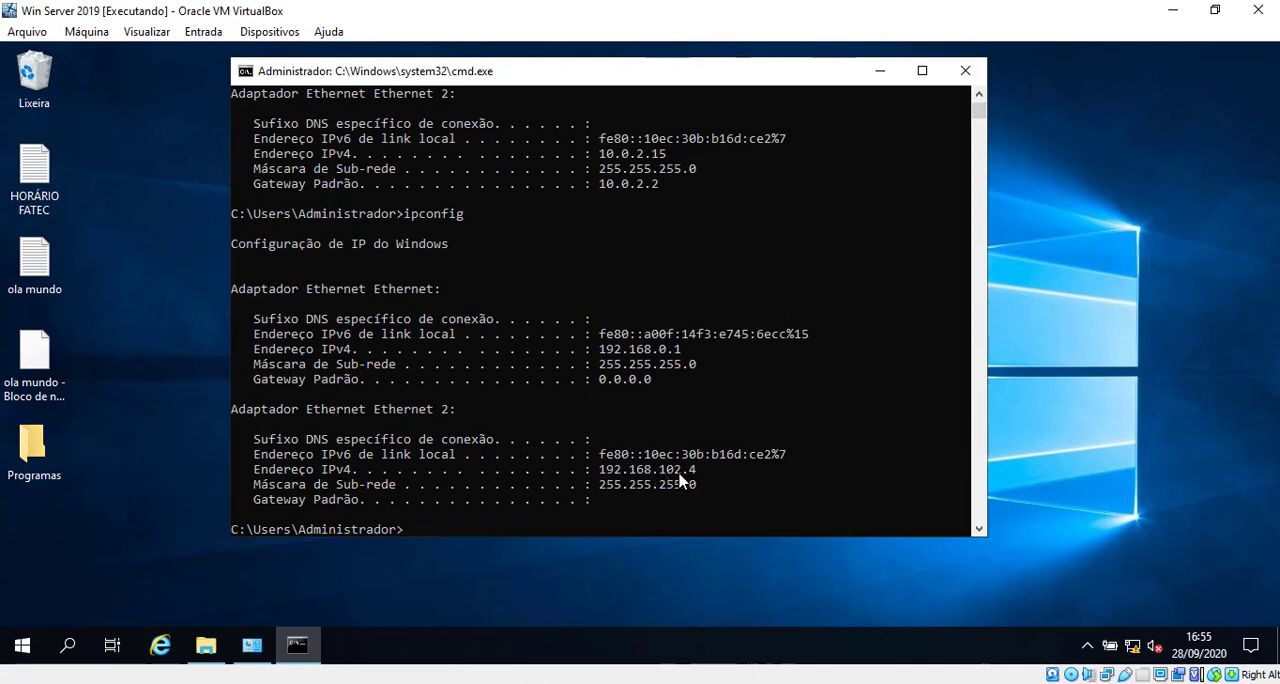
Step: Bring the host's Command Prompt to the front, scroll down to its prompt, reposition the window and maximize it
{"action": "left_click", "coordinate": [748, 683]}
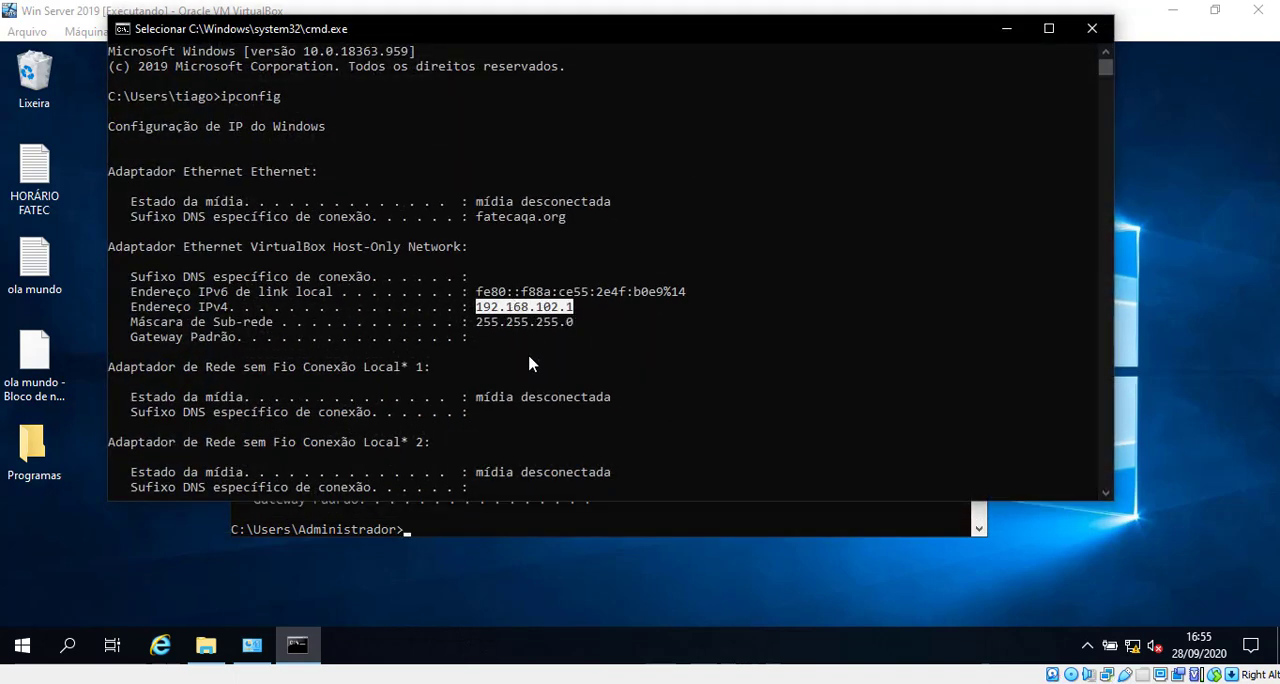
{"action": "scroll", "coordinate": [530, 363], "scroll_direction": "down", "scroll_amount": 12}
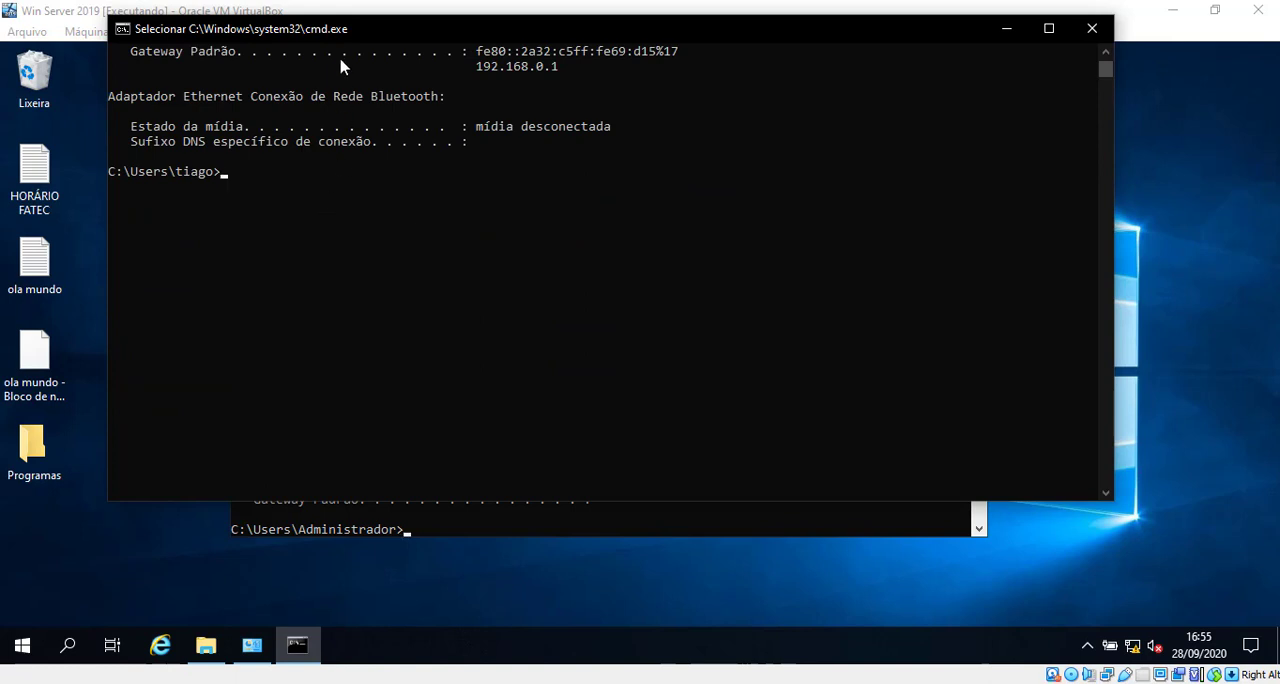
{"action": "left_click_drag", "start_coordinate": [345, 34], "coordinate": [617, 177]}
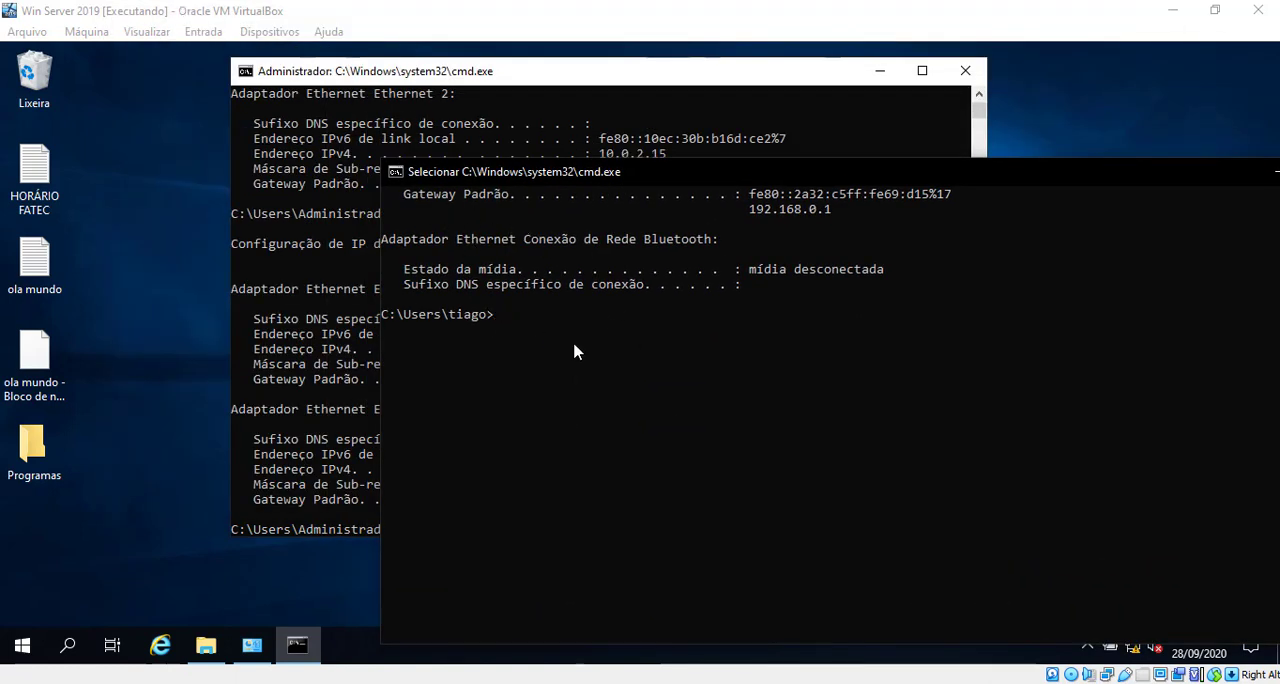
{"action": "left_click_drag", "start_coordinate": [445, 173], "coordinate": [314, 133]}
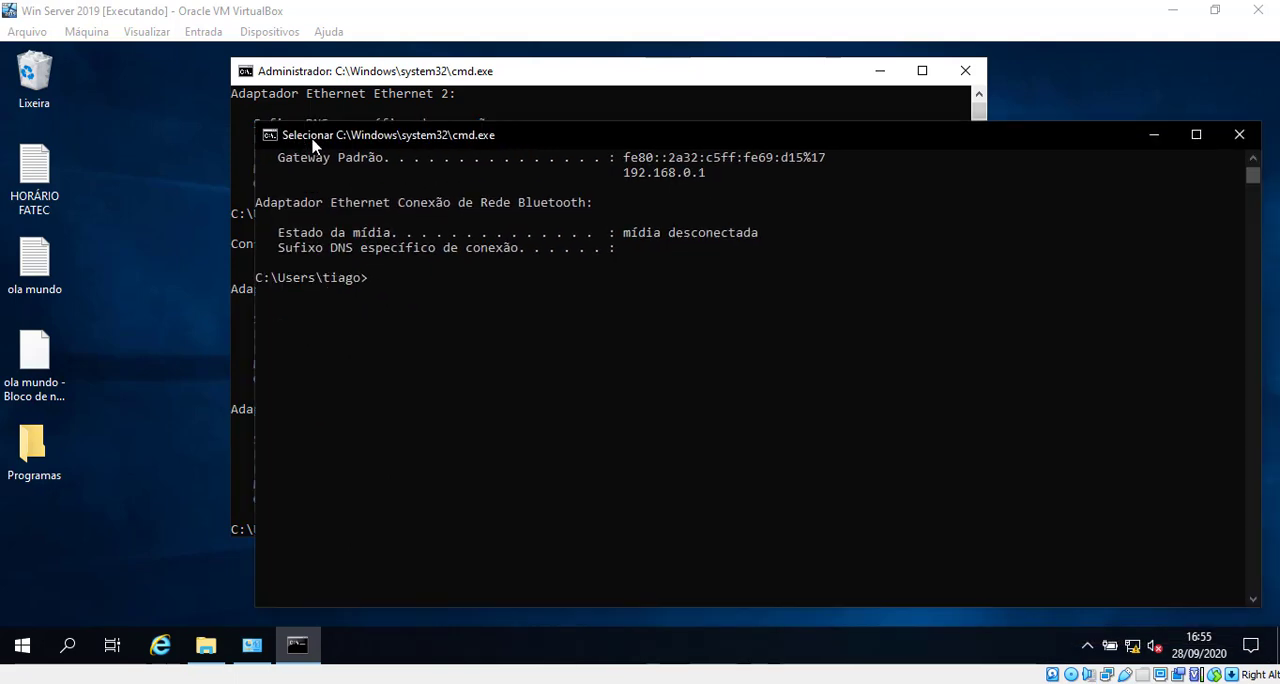
{"action": "double_click", "coordinate": [314, 133]}
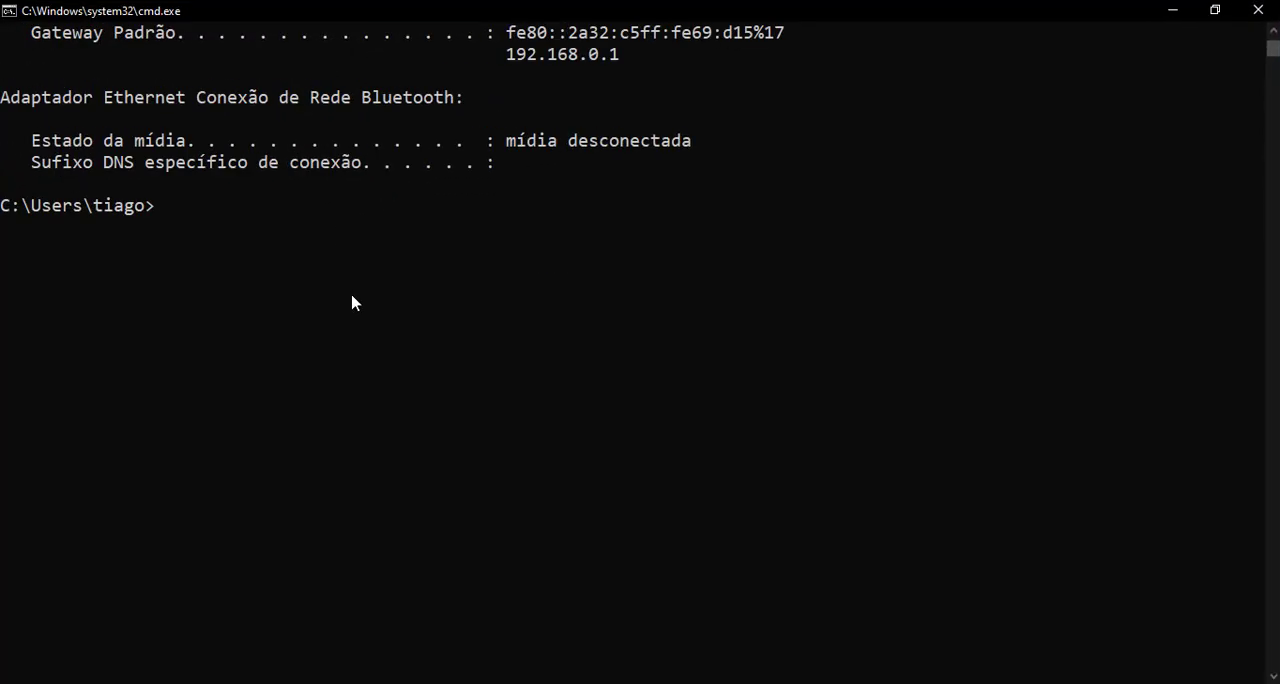
Step: Enlarge the console text, run ping -a 192.168.102.4 from the host and highlight the resolved computer name
{"action": "scroll", "coordinate": [552, 287], "scroll_direction": "up", "scroll_amount": 3}
{"action": "type", "text": "ping"}
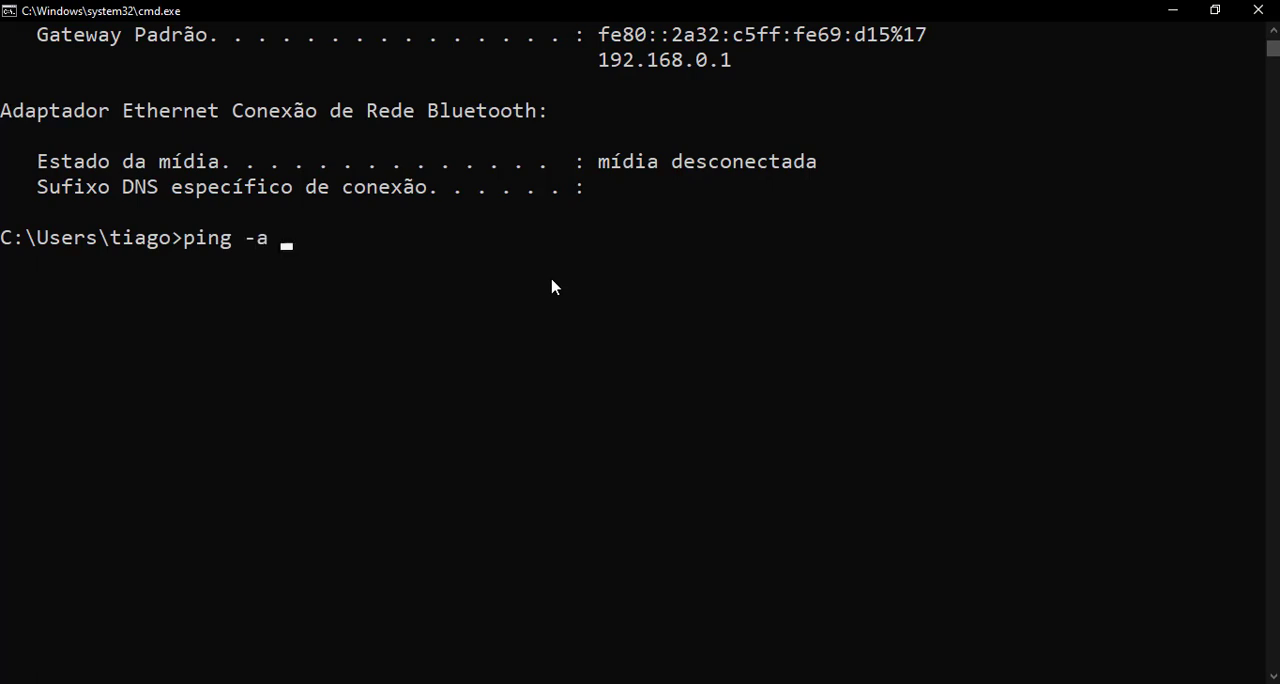
{"action": "type", "text": "-a 192.168.1"}
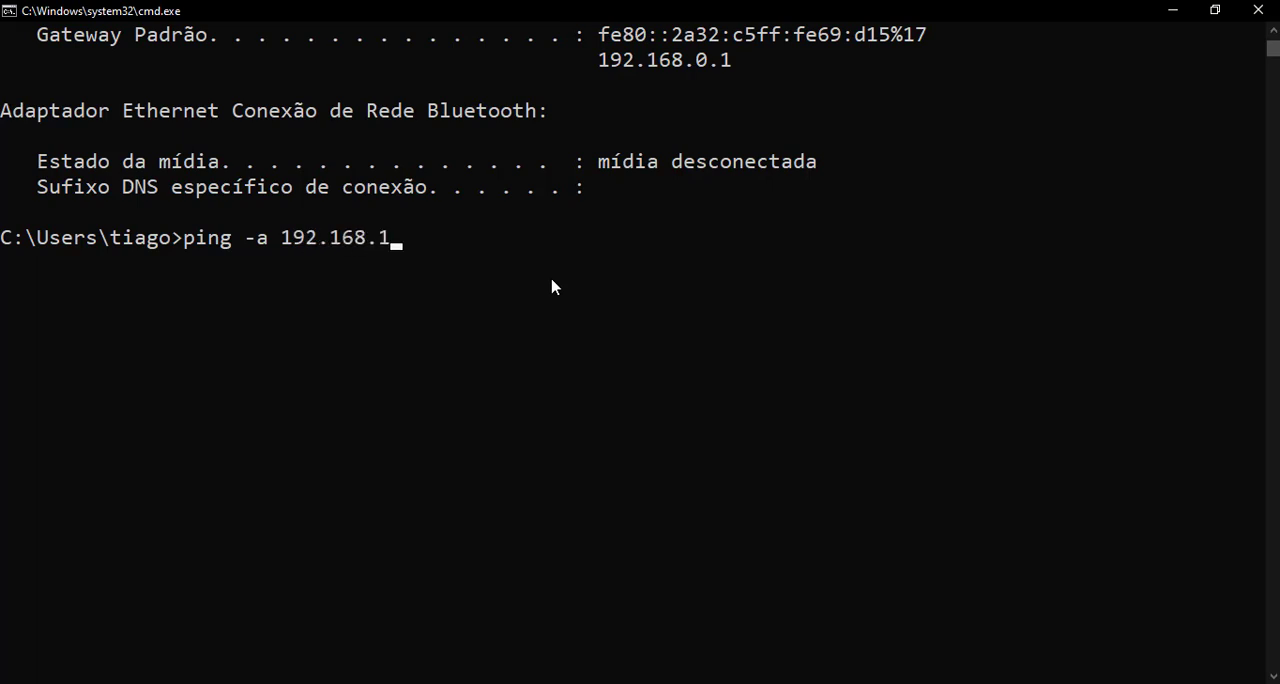
{"action": "type", "text": "0."}
{"action": "key", "text": "Return"}
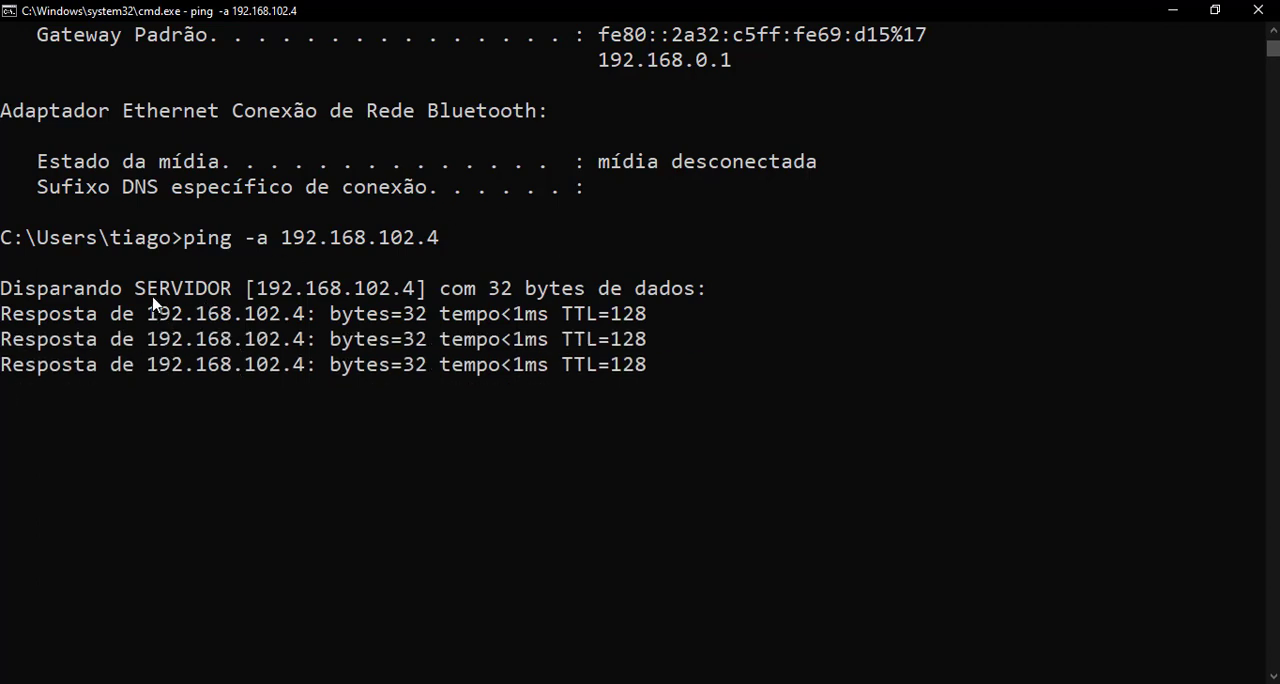
{"action": "left_click_drag", "start_coordinate": [137, 295], "coordinate": [232, 293]}
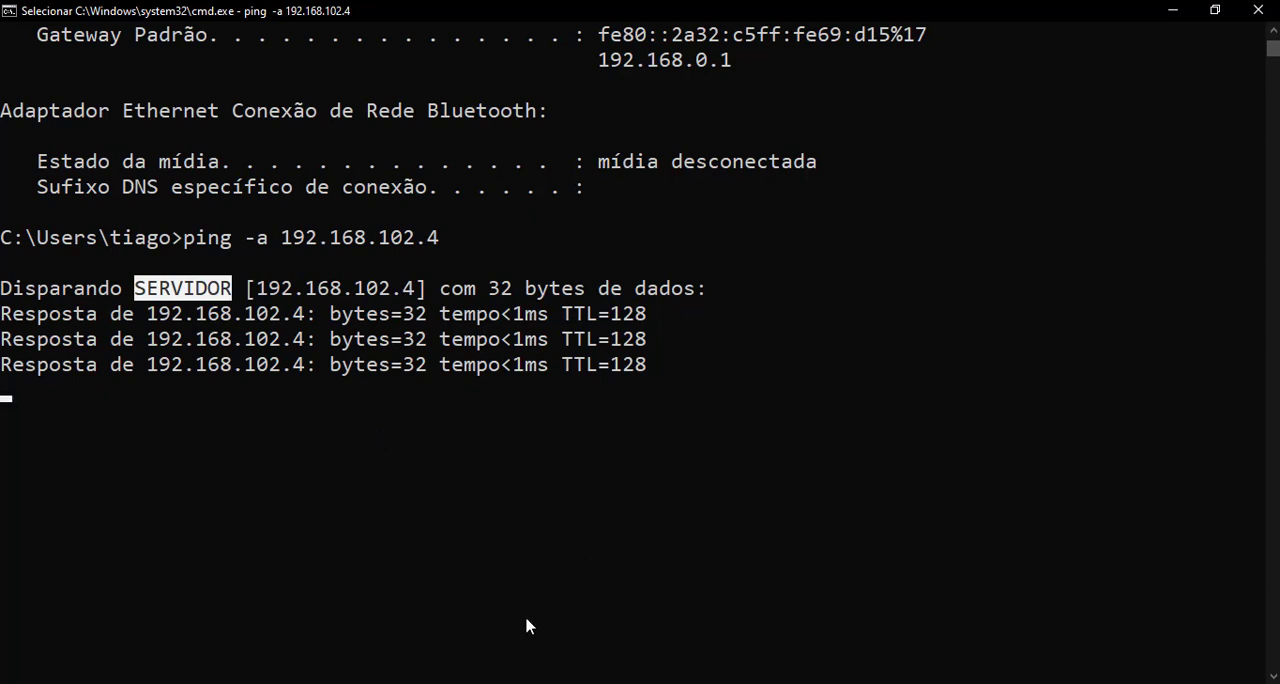
Step: Switch to Advanced Port Scanner, scan 192.168.102.1 to 192.168.102.254 and inspect the hosts at 192.168.102.2, 192.168.102.3 and 192.168.102.4
{"action": "left_click", "coordinate": [499, 683]}
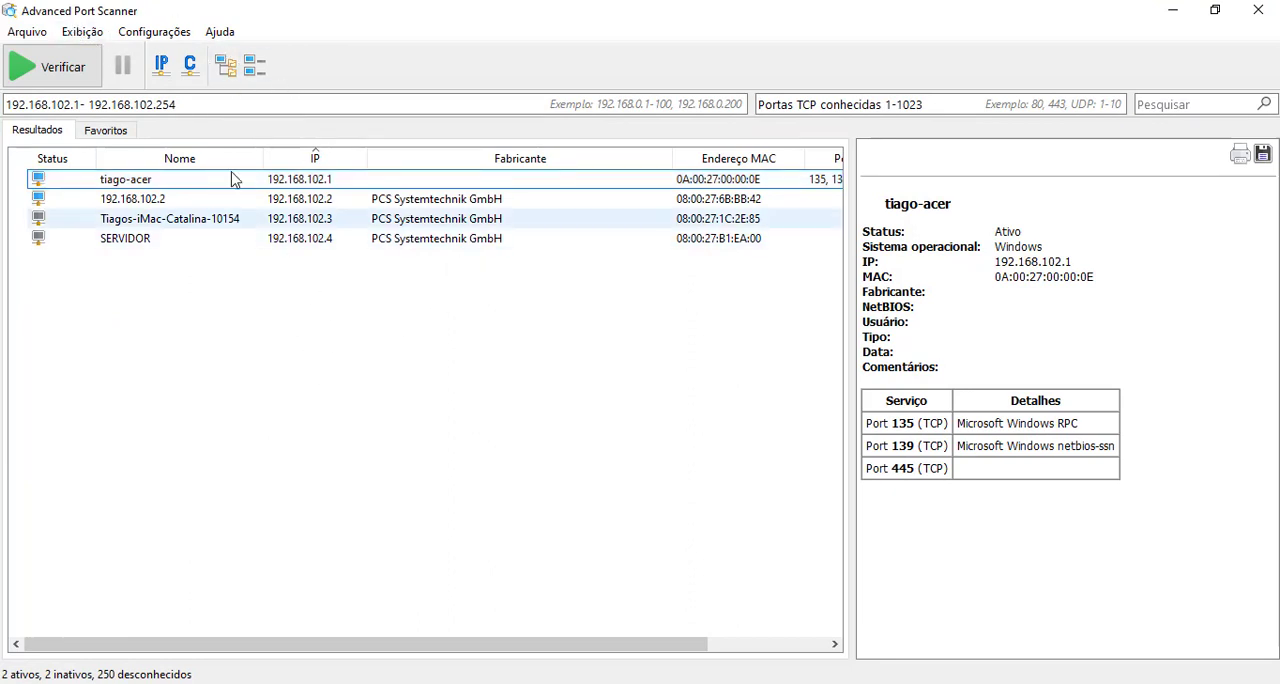
{"action": "left_click", "coordinate": [82, 72]}
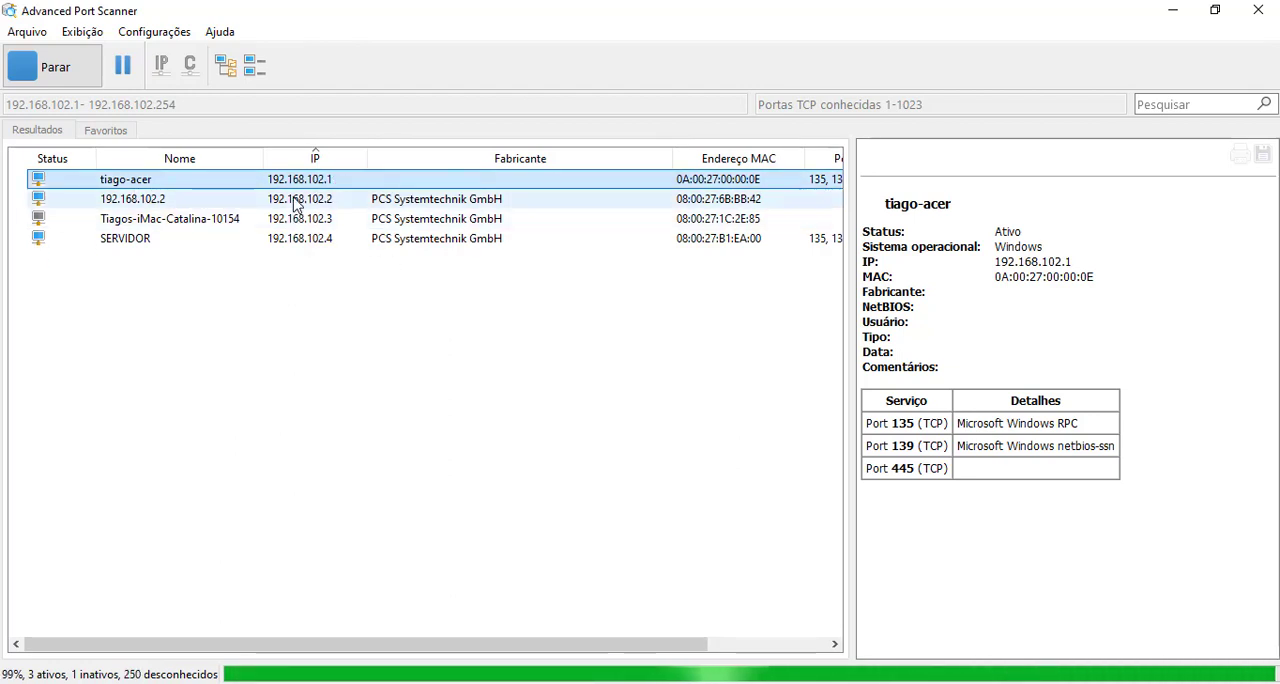
{"action": "left_click", "coordinate": [300, 200]}
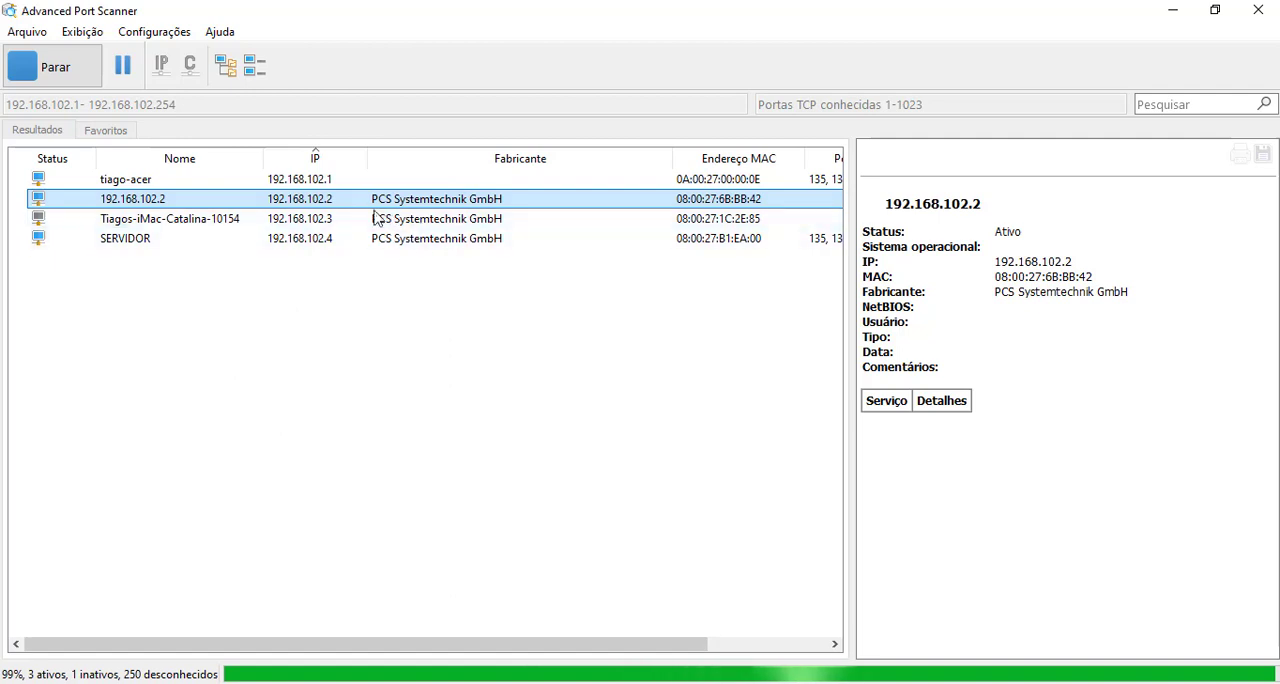
{"action": "left_click", "coordinate": [292, 222]}
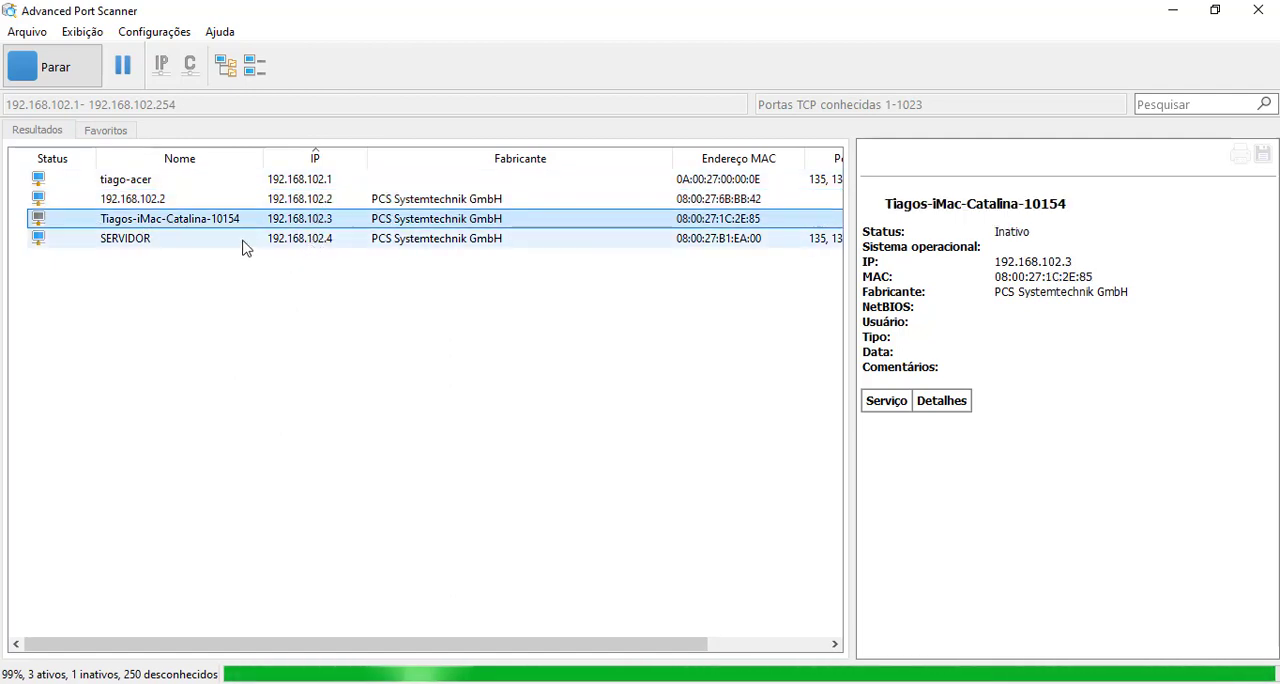
{"action": "left_click", "coordinate": [315, 246]}
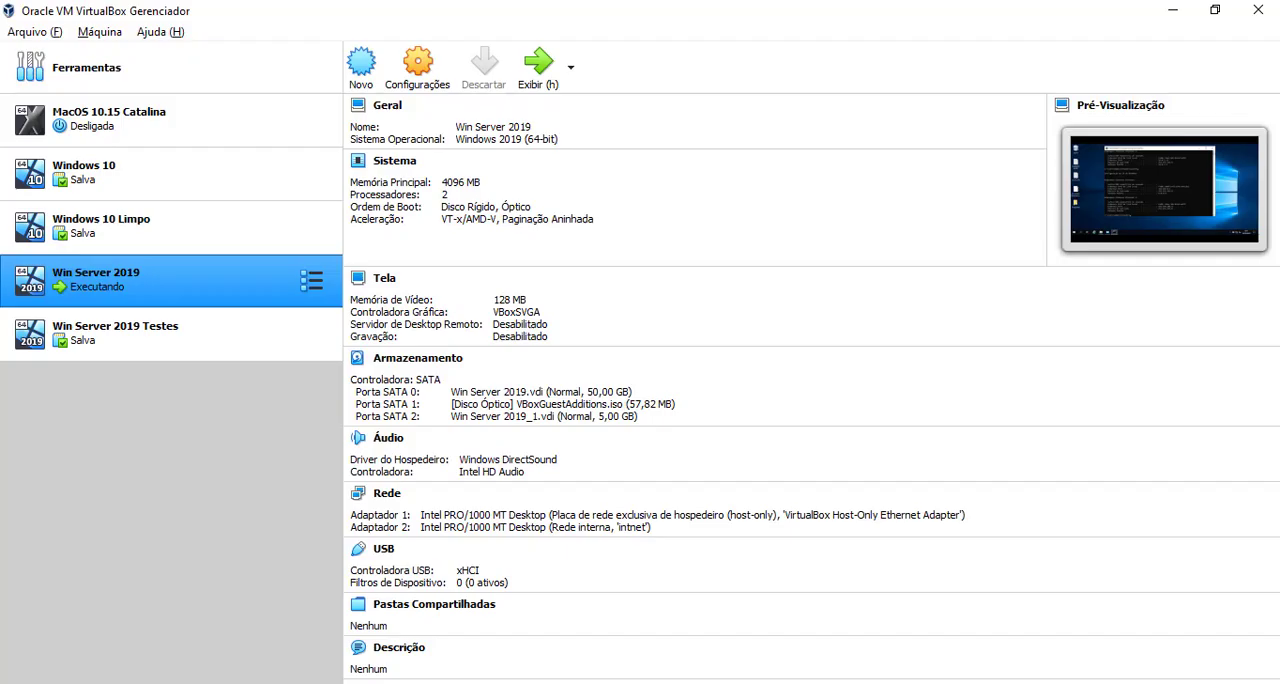
Step: Check the adapter and DHCP server settings of the VirtualBox Host-Only Ethernet Adapter in Host Network Manager, then close it and minimize VirtualBox
{"action": "left_click", "coordinate": [55, 31]}
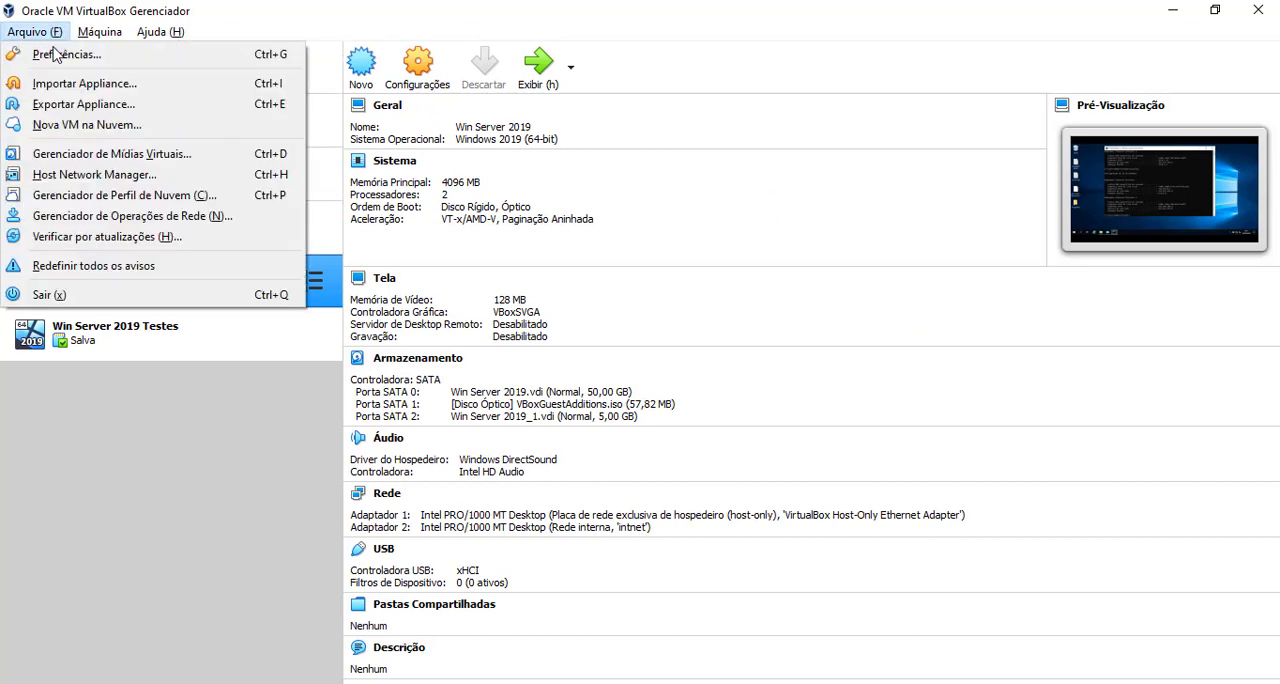
{"action": "left_click", "coordinate": [97, 178]}
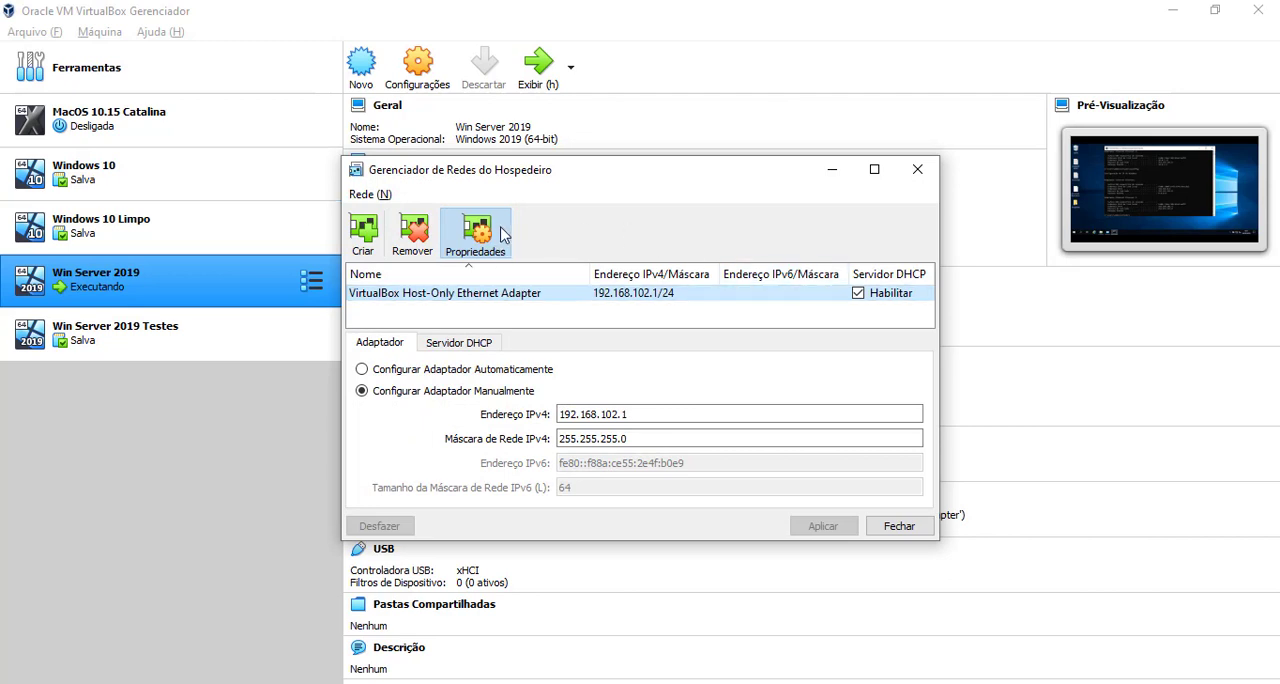
{"action": "mouse_move", "coordinate": [441, 299]}
{"action": "left_click", "coordinate": [478, 346]}
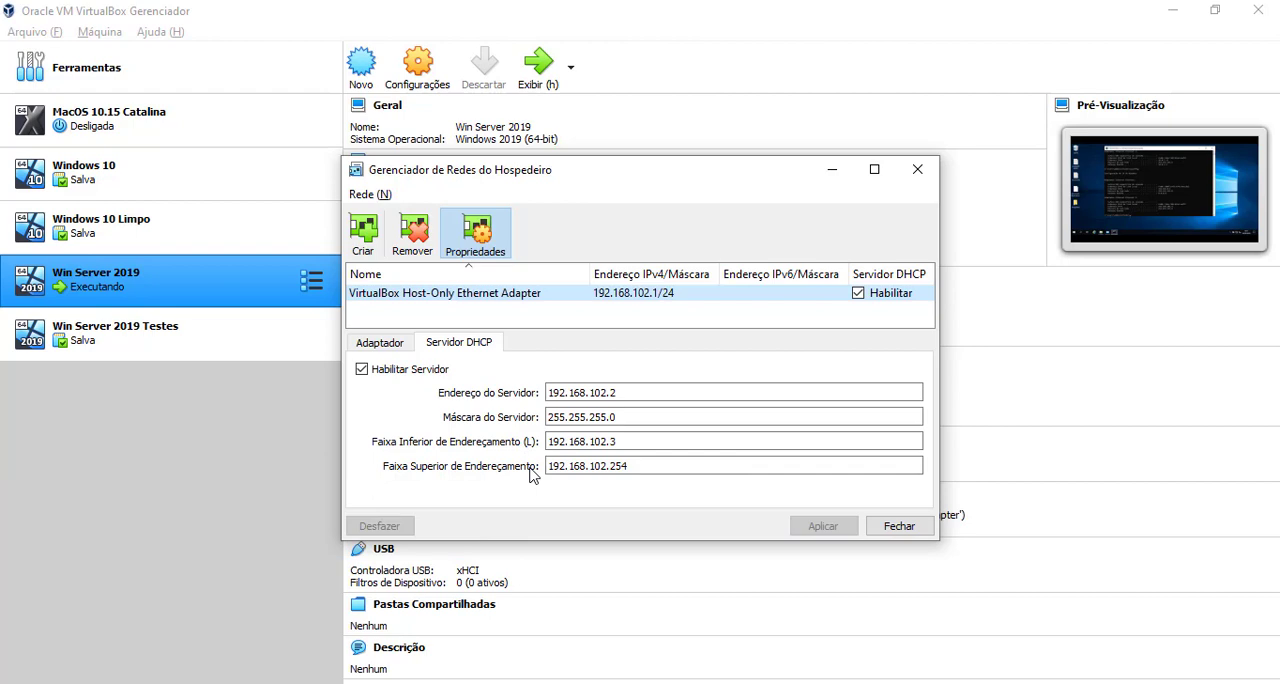
{"action": "left_click", "coordinate": [927, 173]}
{"action": "left_click", "coordinate": [1172, 9]}
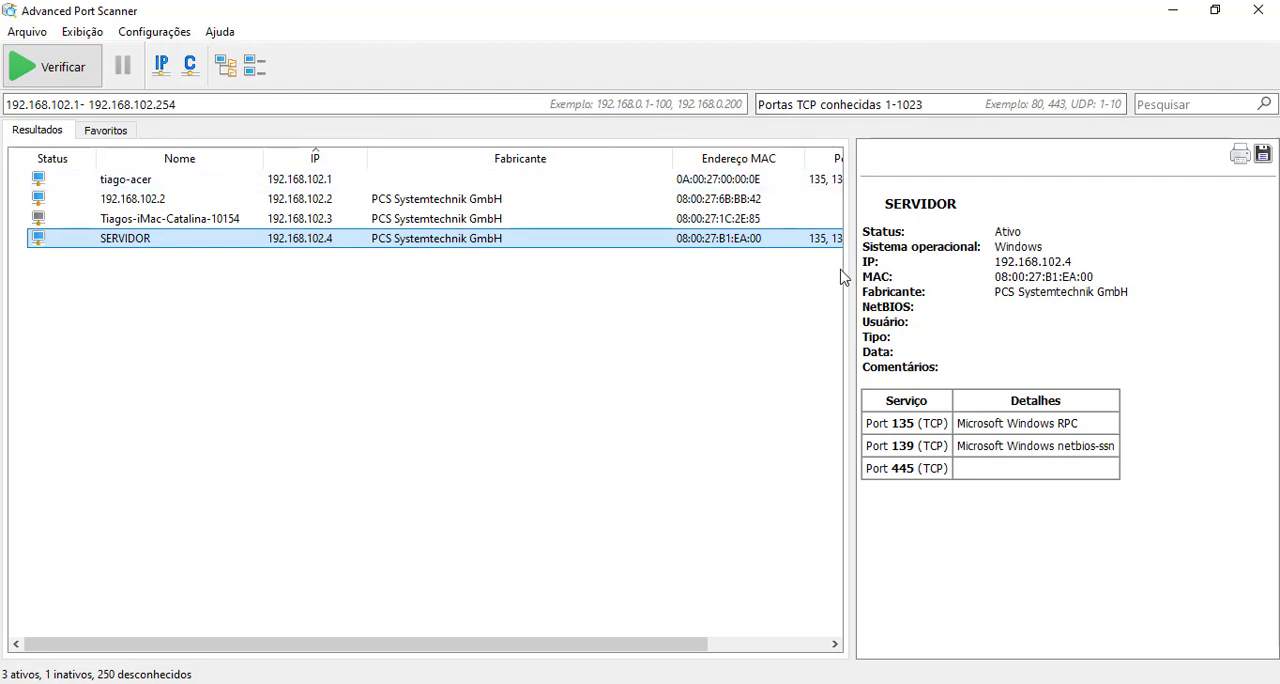
Step: Start an RDP connection to SERVIDOR from the scan results and dismiss the credentials prompt
{"action": "right_click", "coordinate": [442, 242]}
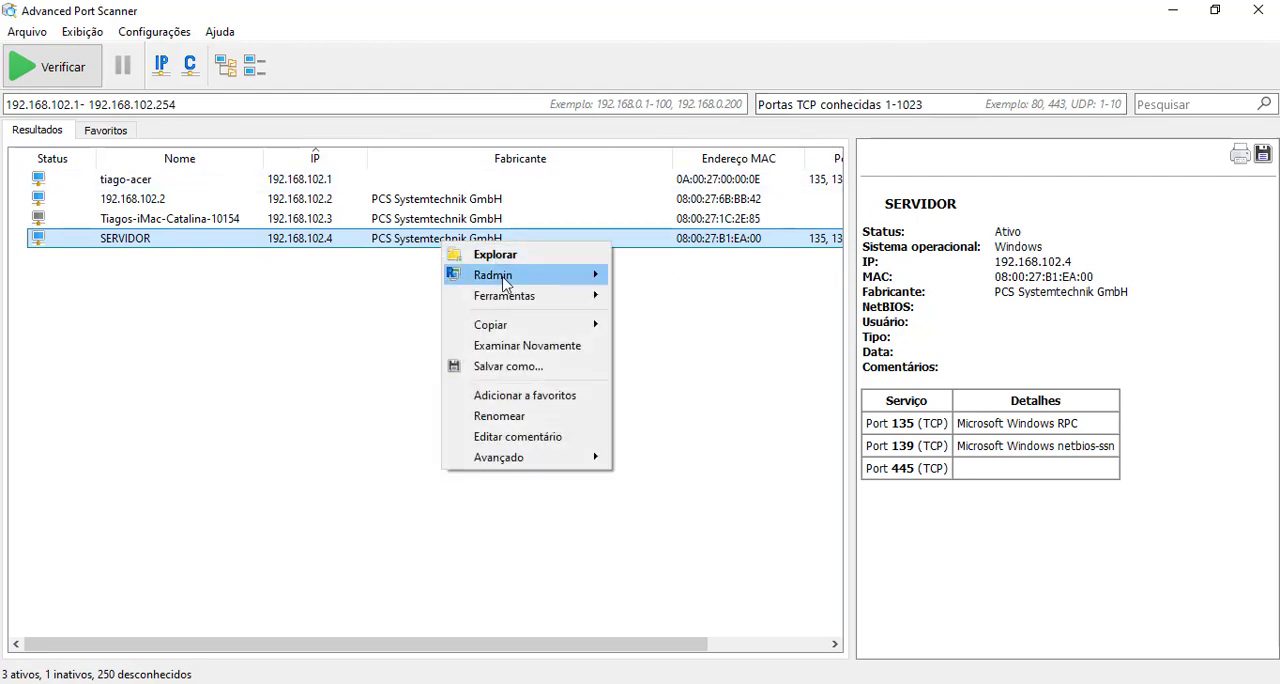
{"action": "mouse_move", "coordinate": [600, 278]}
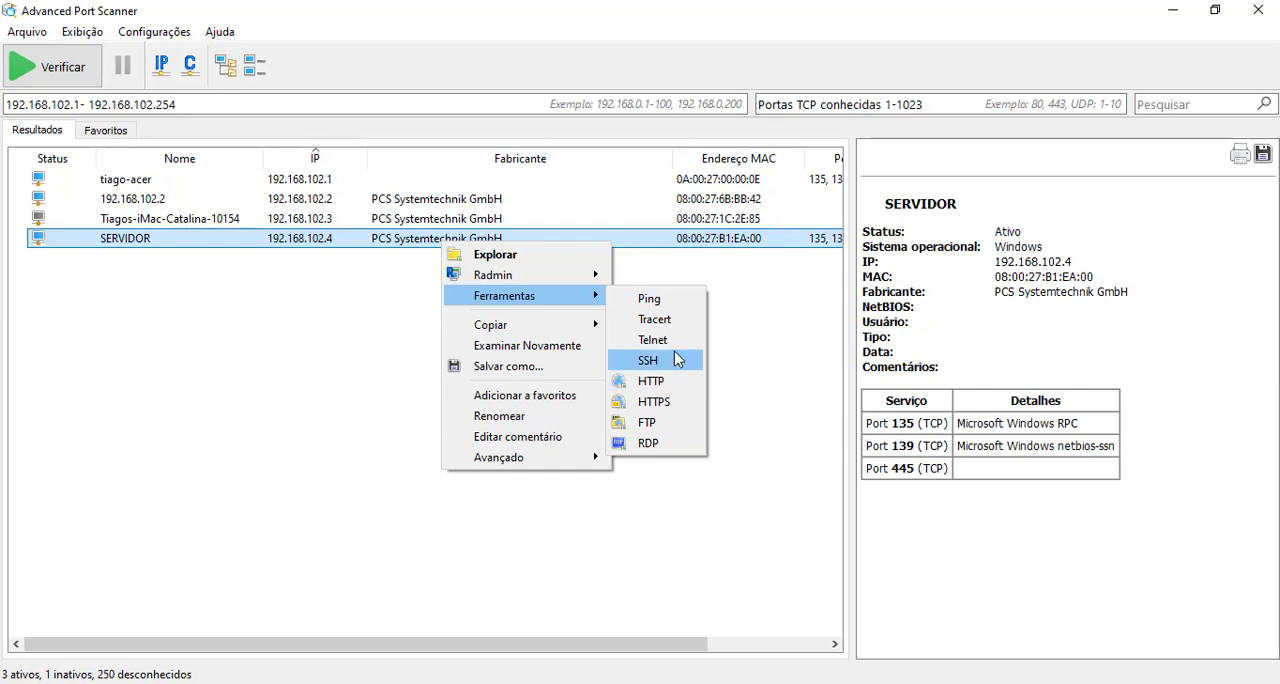
{"action": "left_click", "coordinate": [670, 443]}
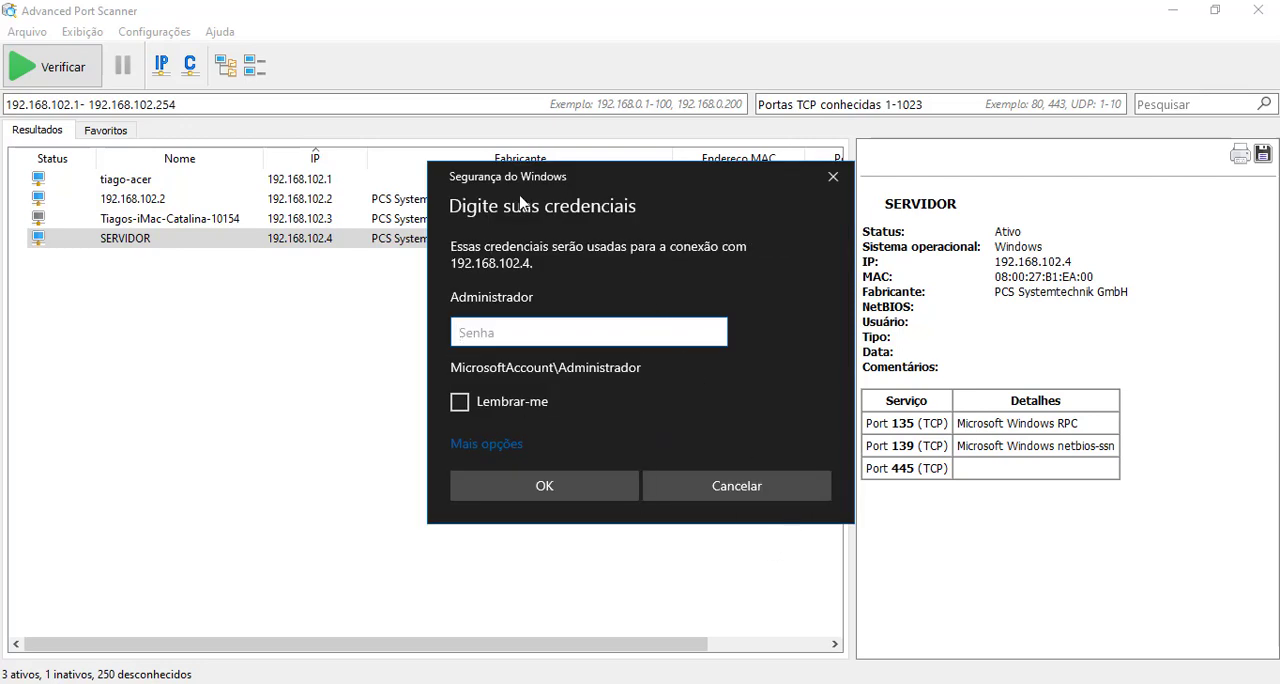
{"action": "left_click", "coordinate": [840, 188]}
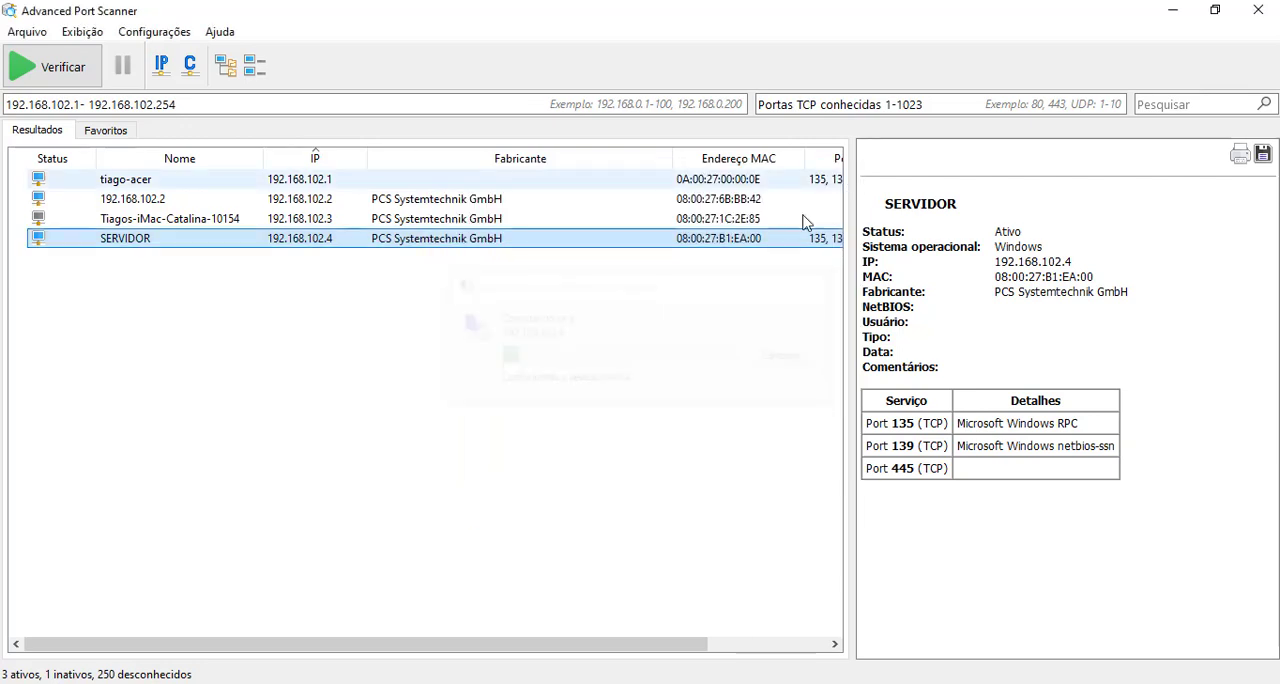
Step: Run the scanner's Ping tool against SERVIDOR and close the ping window
{"action": "right_click", "coordinate": [516, 241]}
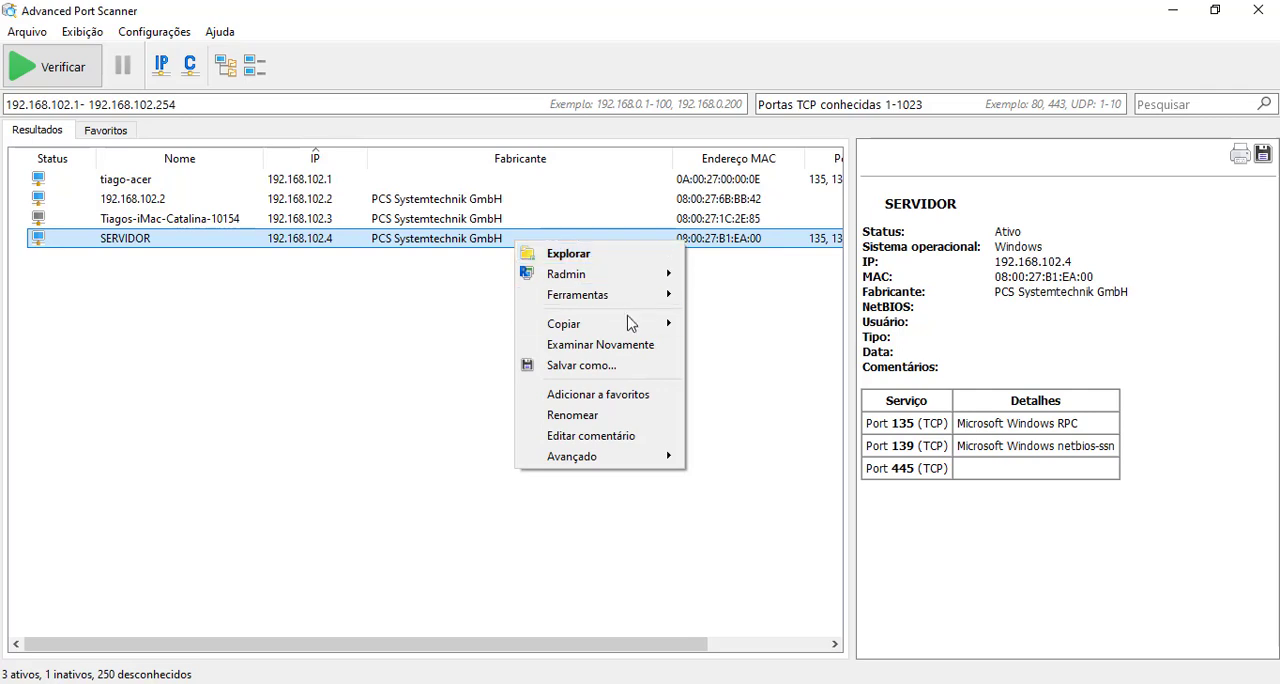
{"action": "mouse_move", "coordinate": [632, 325]}
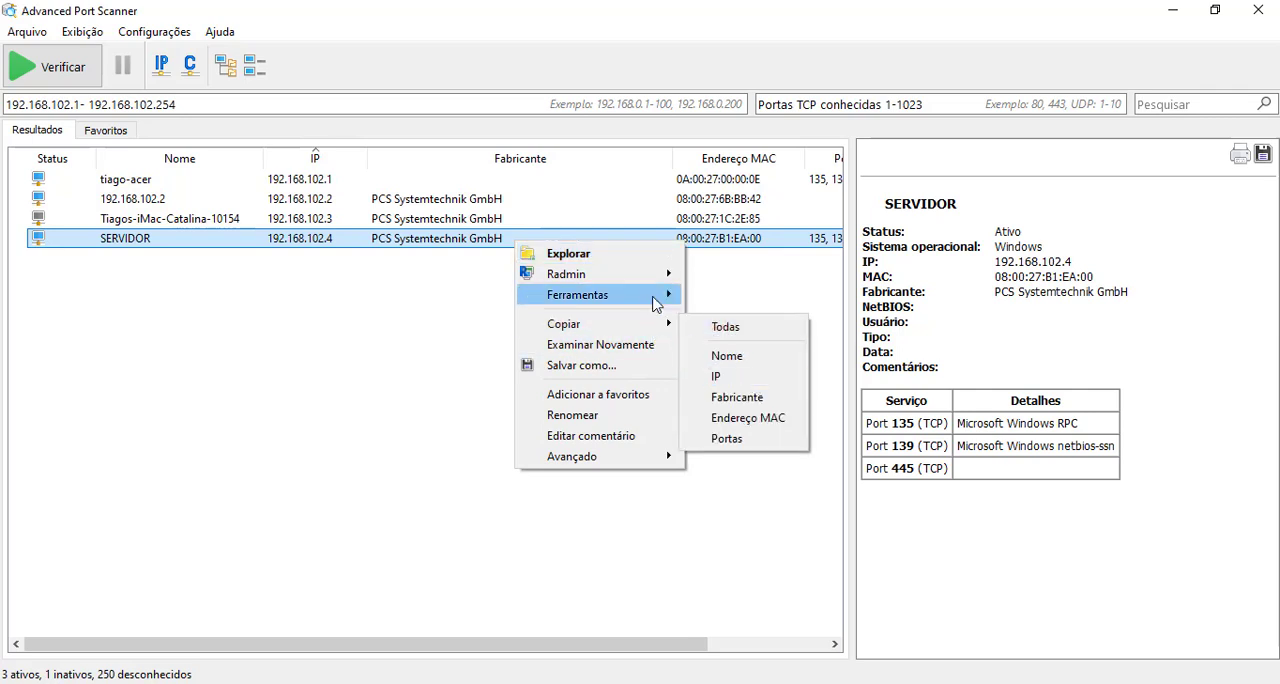
{"action": "mouse_move", "coordinate": [660, 296]}
{"action": "left_click", "coordinate": [730, 293]}
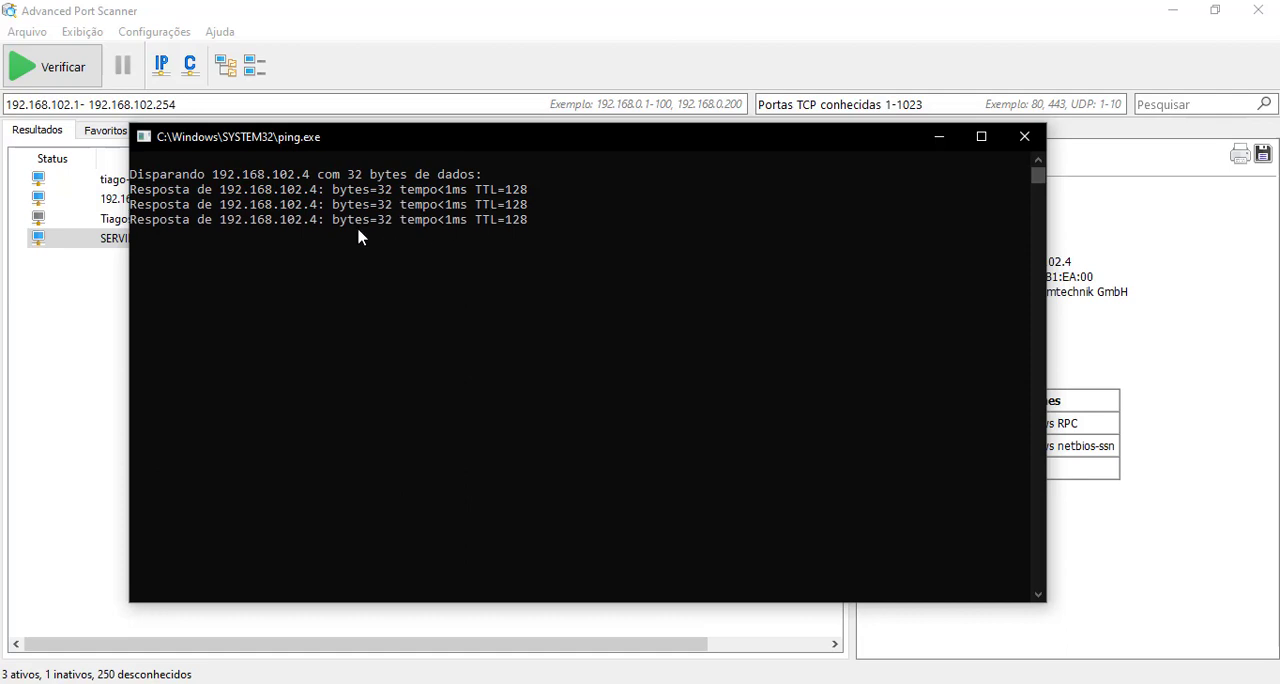
{"action": "left_click", "coordinate": [1016, 140]}
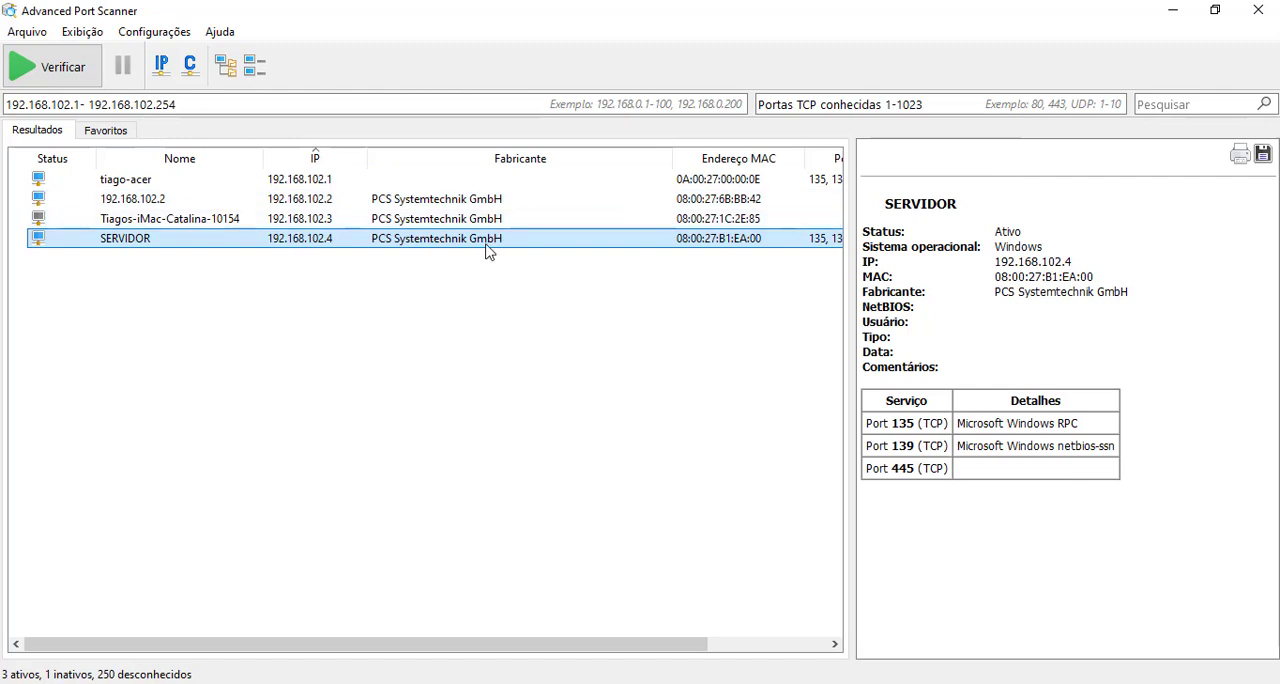
{"action": "left_click_drag", "start_coordinate": [269, 645], "coordinate": [200, 645]}
Step: Return to the Win Server 2019 machine, minimize its Command Prompt and show the logged-on users in Task Manager
{"action": "left_click", "coordinate": [550, 682]}
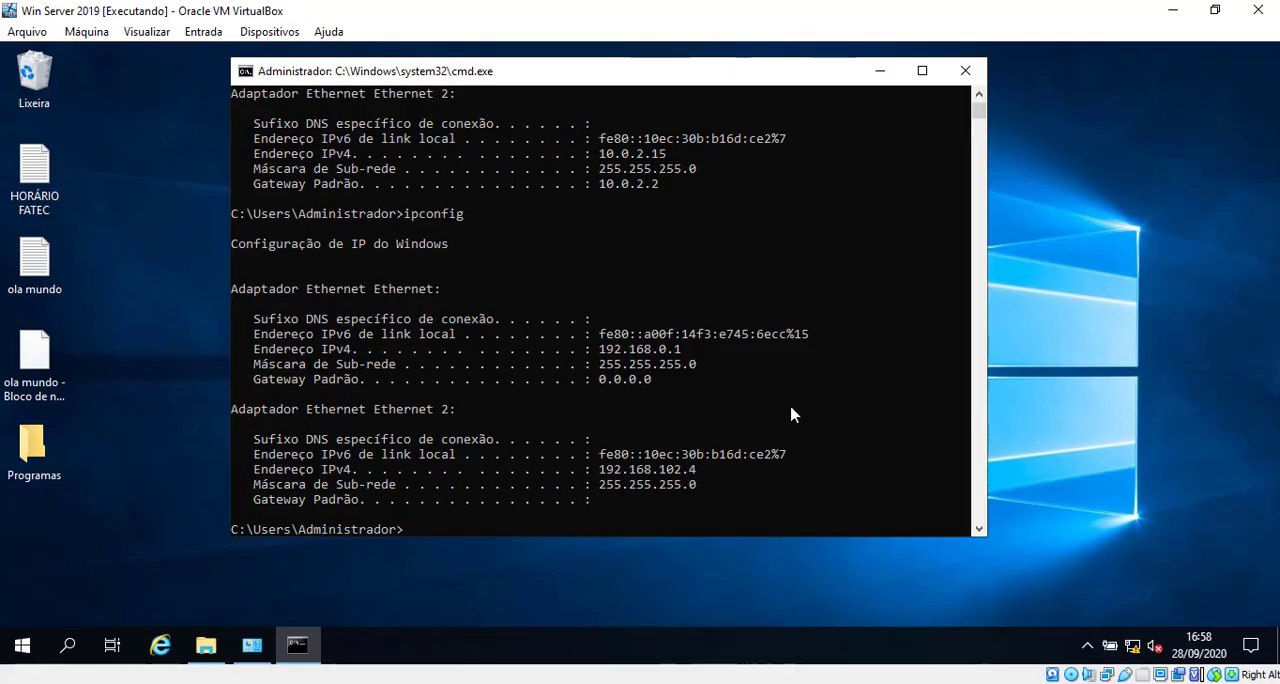
{"action": "left_click", "coordinate": [921, 70]}
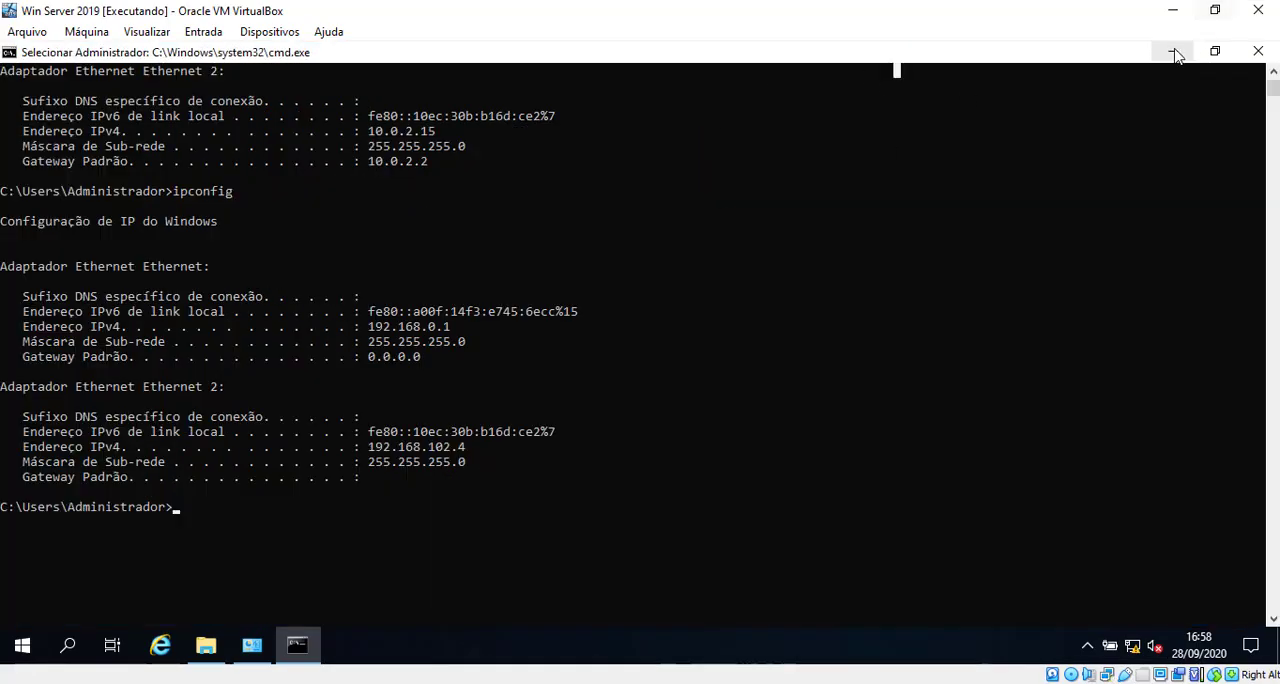
{"action": "left_click", "coordinate": [1170, 52]}
{"action": "right_click", "coordinate": [464, 648]}
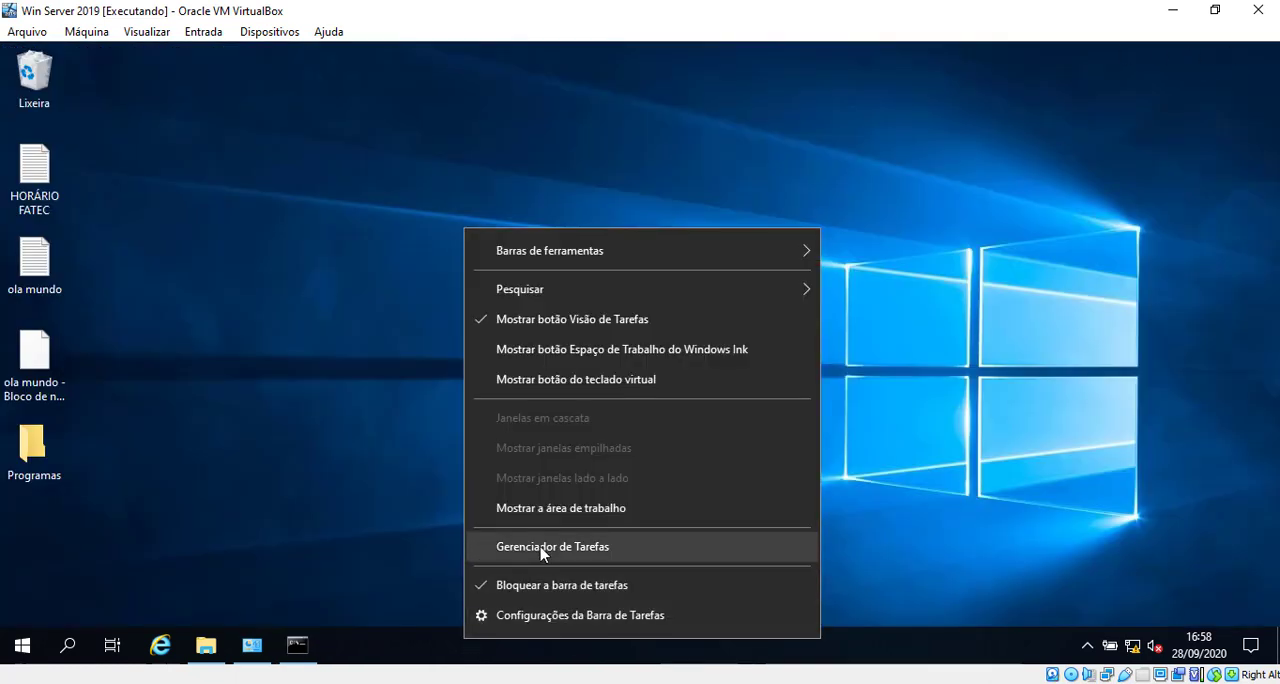
{"action": "left_click", "coordinate": [543, 548]}
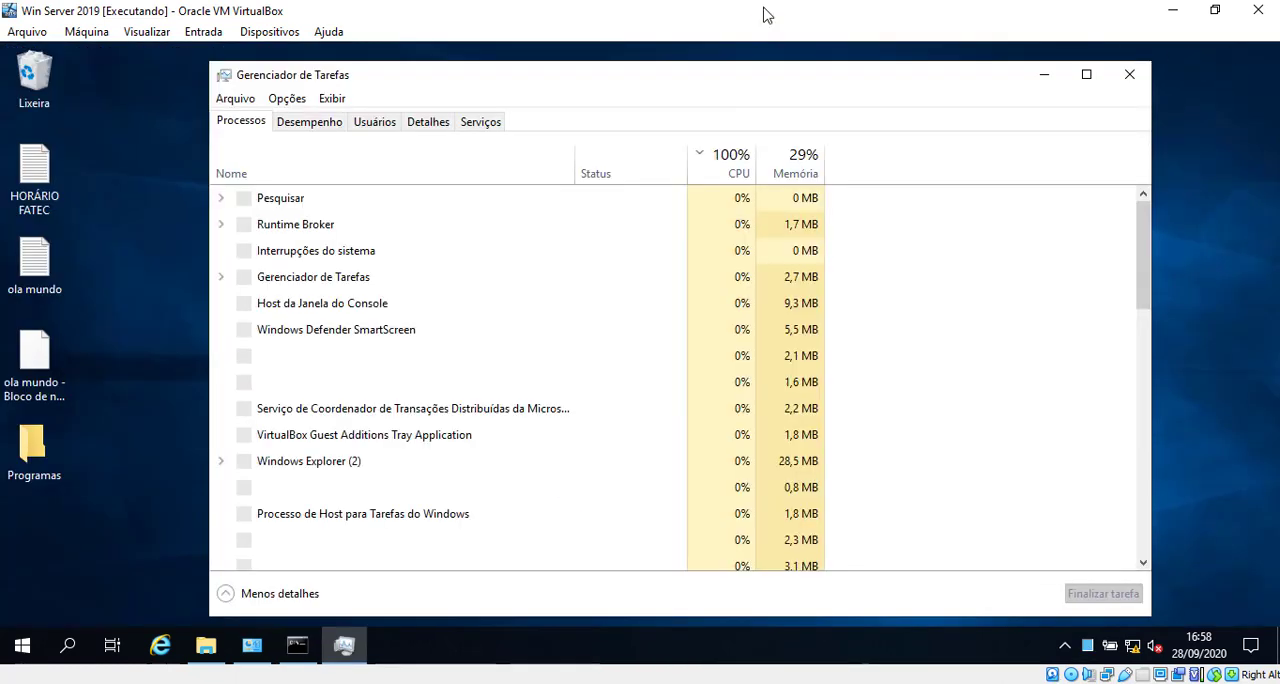
{"action": "left_click", "coordinate": [383, 120]}
{"action": "left_click", "coordinate": [345, 198]}
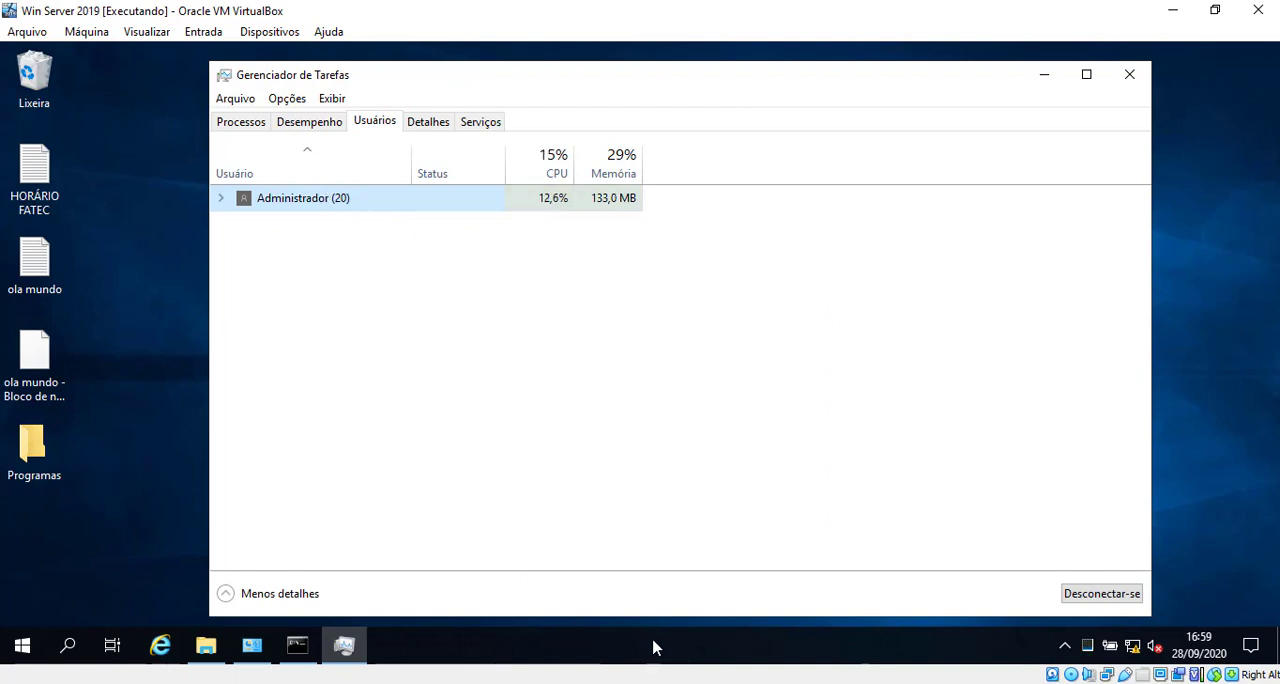
Step: Launch Remote Desktop Connection on the host by running mstsc
{"action": "left_click", "coordinate": [758, 683]}
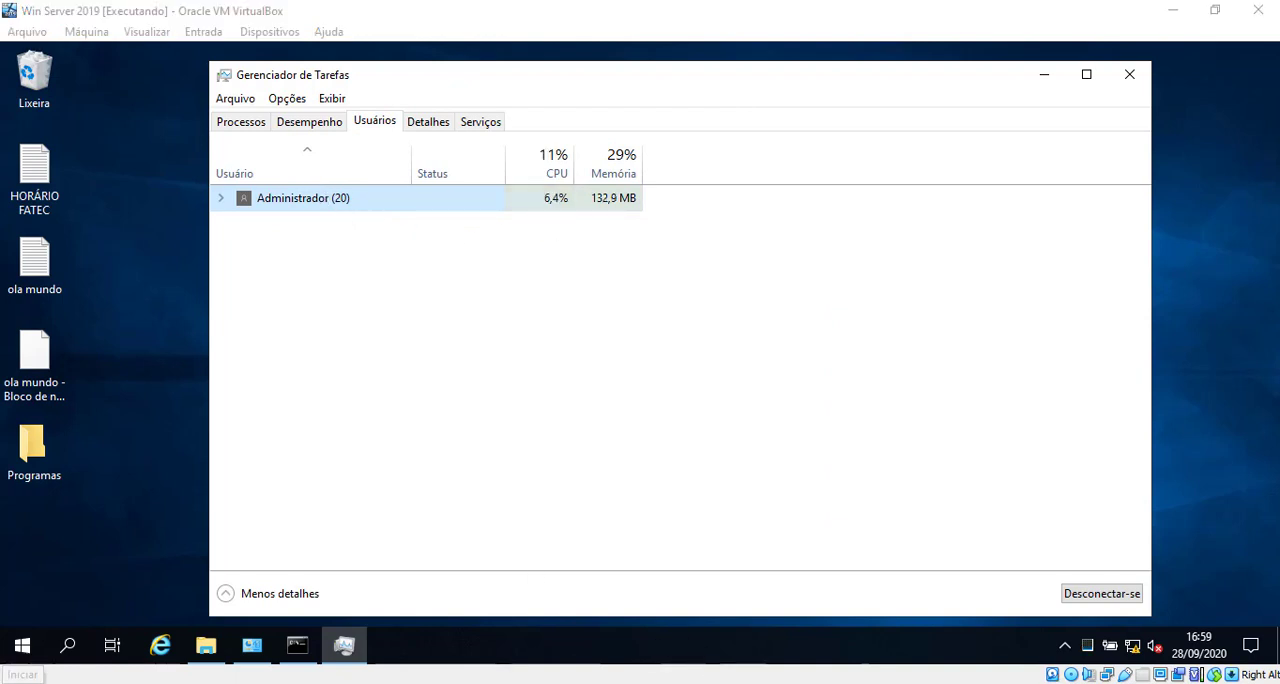
{"action": "left_click", "coordinate": [20, 683]}
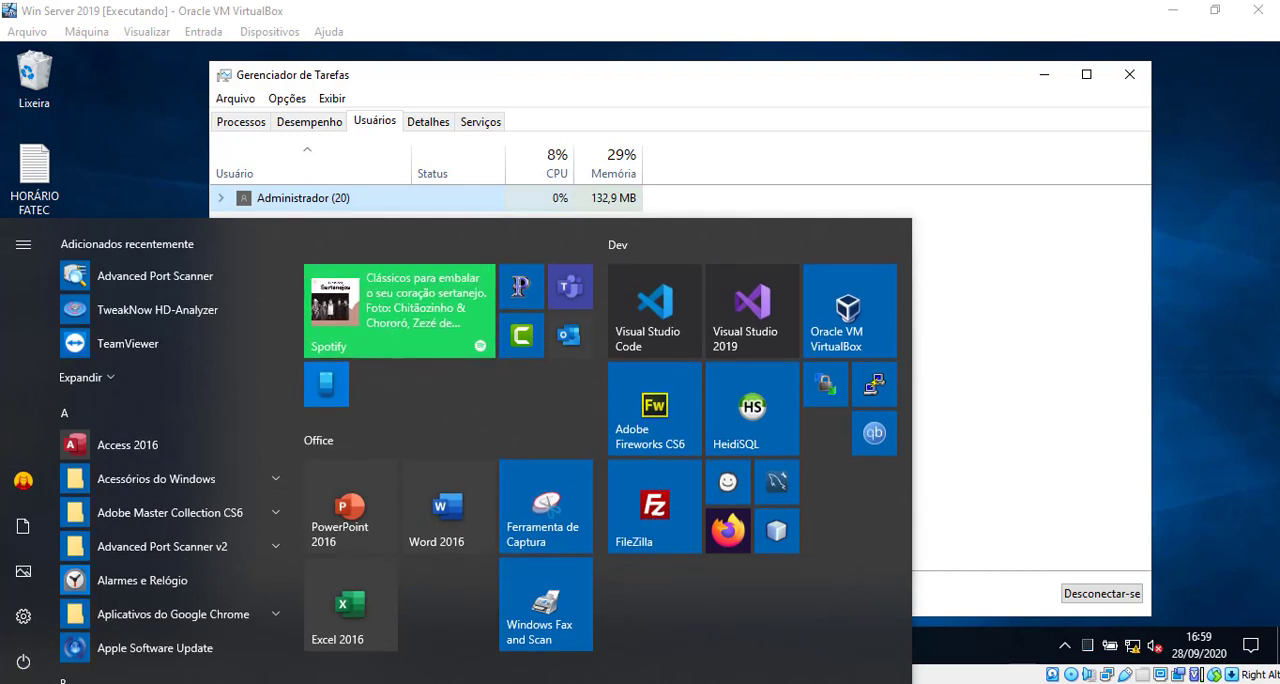
{"action": "key", "text": "super+r"}
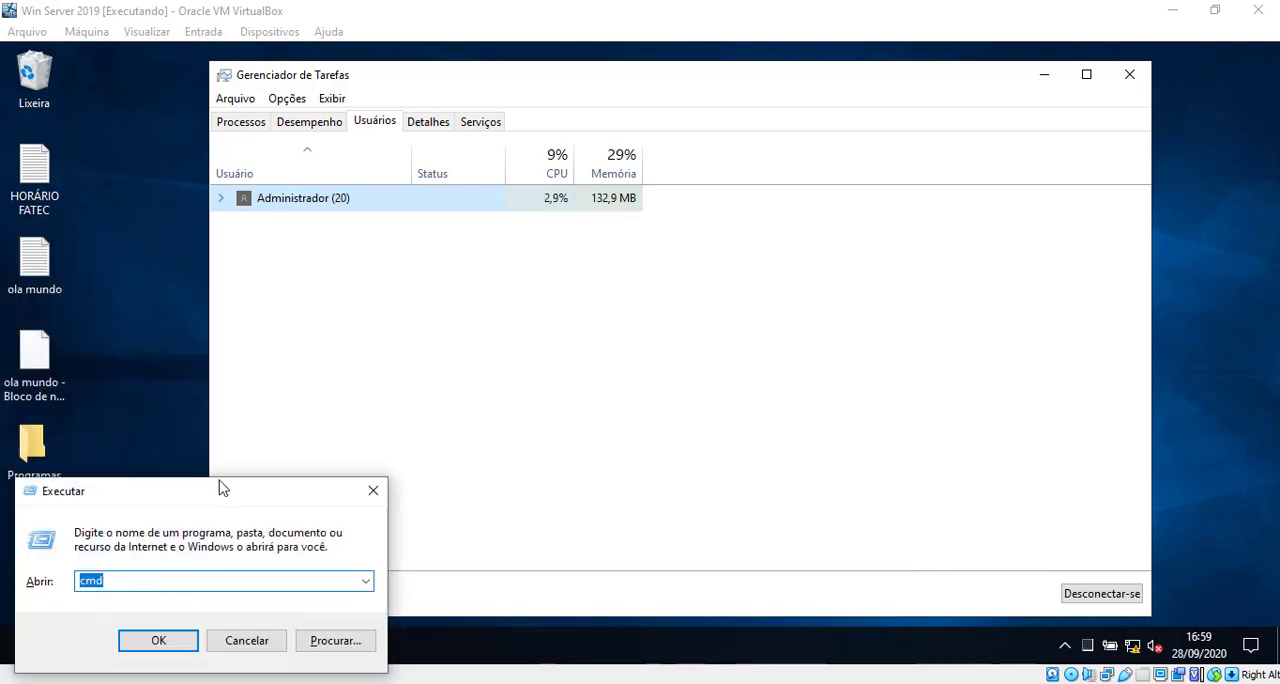
{"action": "left_click_drag", "start_coordinate": [223, 488], "coordinate": [519, 327]}
{"action": "type", "text": "m"}
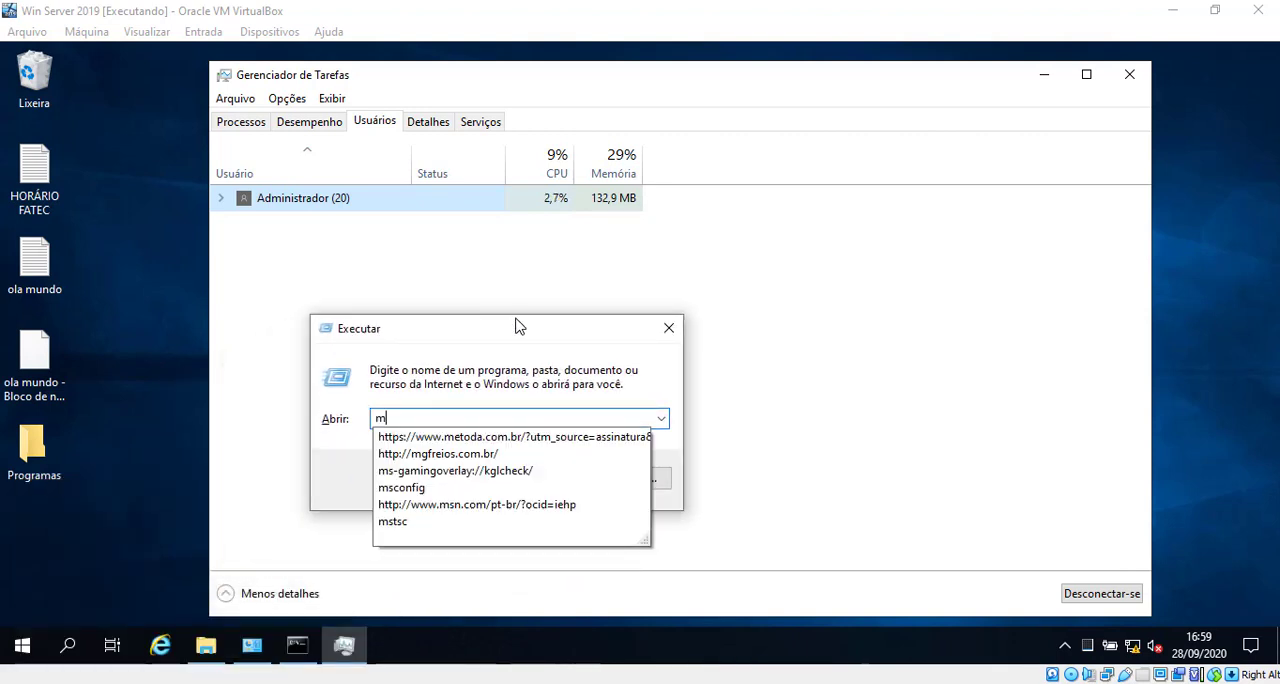
{"action": "type", "text": "sctsc"}
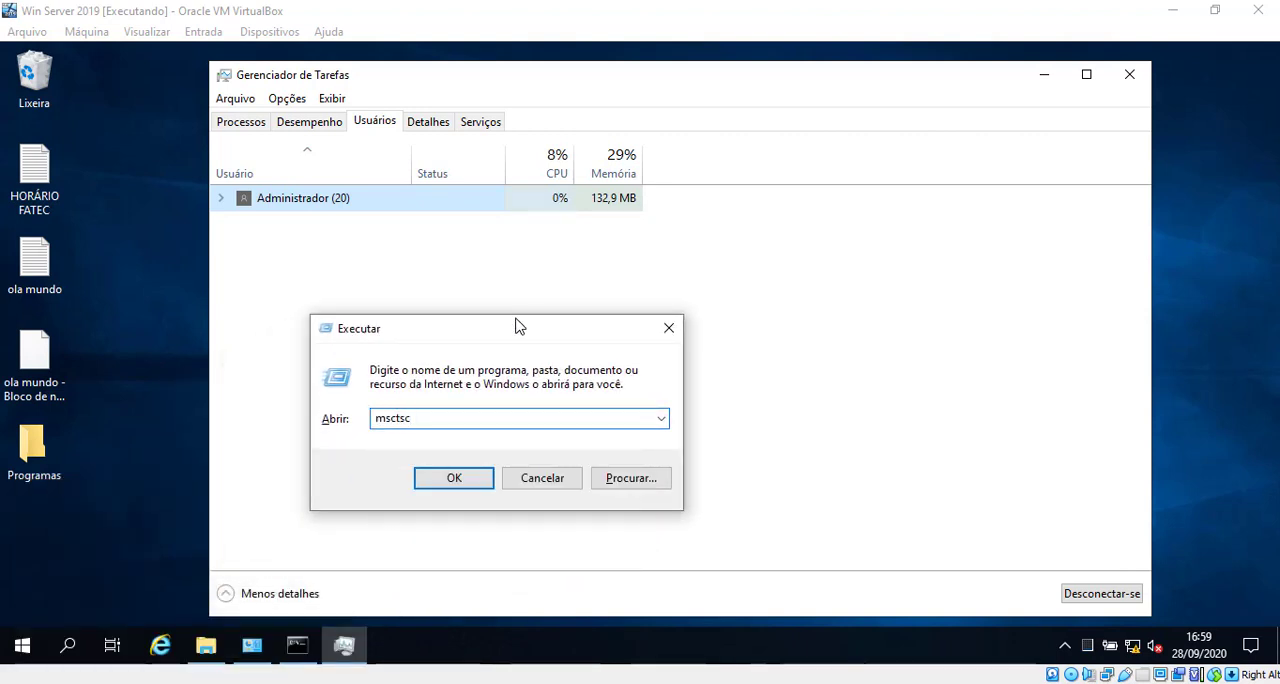
{"action": "left_click", "coordinate": [455, 478]}
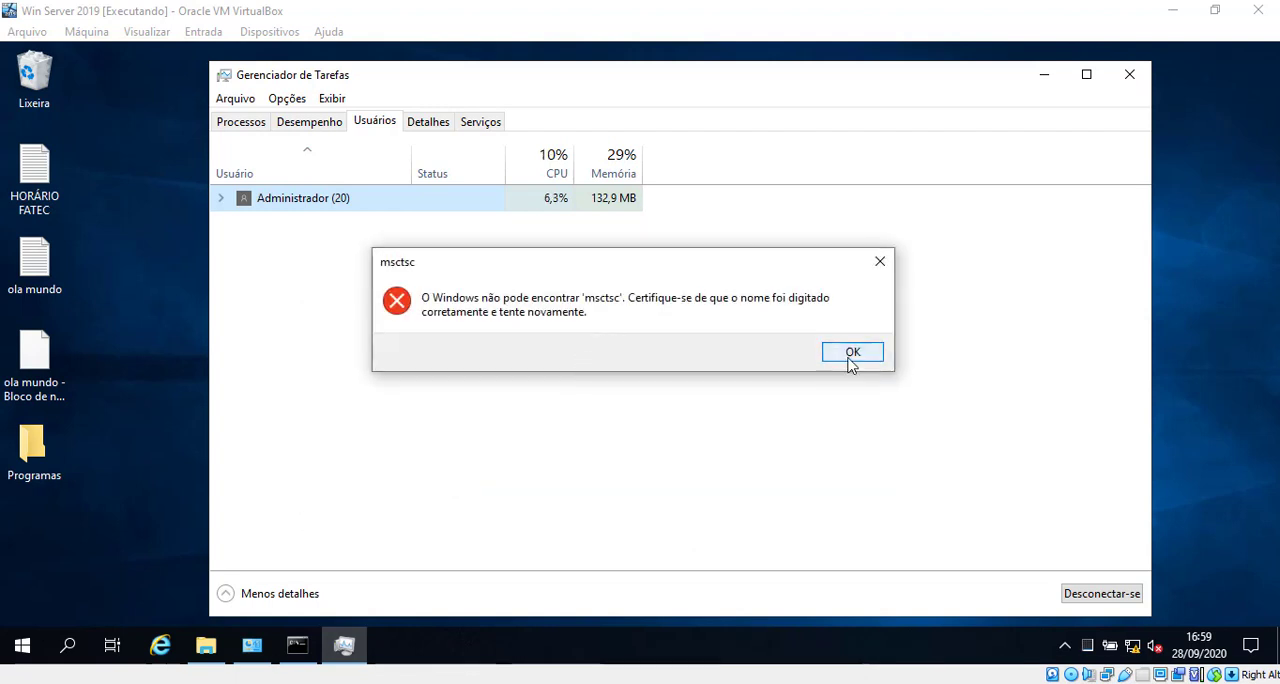
{"action": "left_click", "coordinate": [849, 358]}
{"action": "type", "text": "mstsc"}
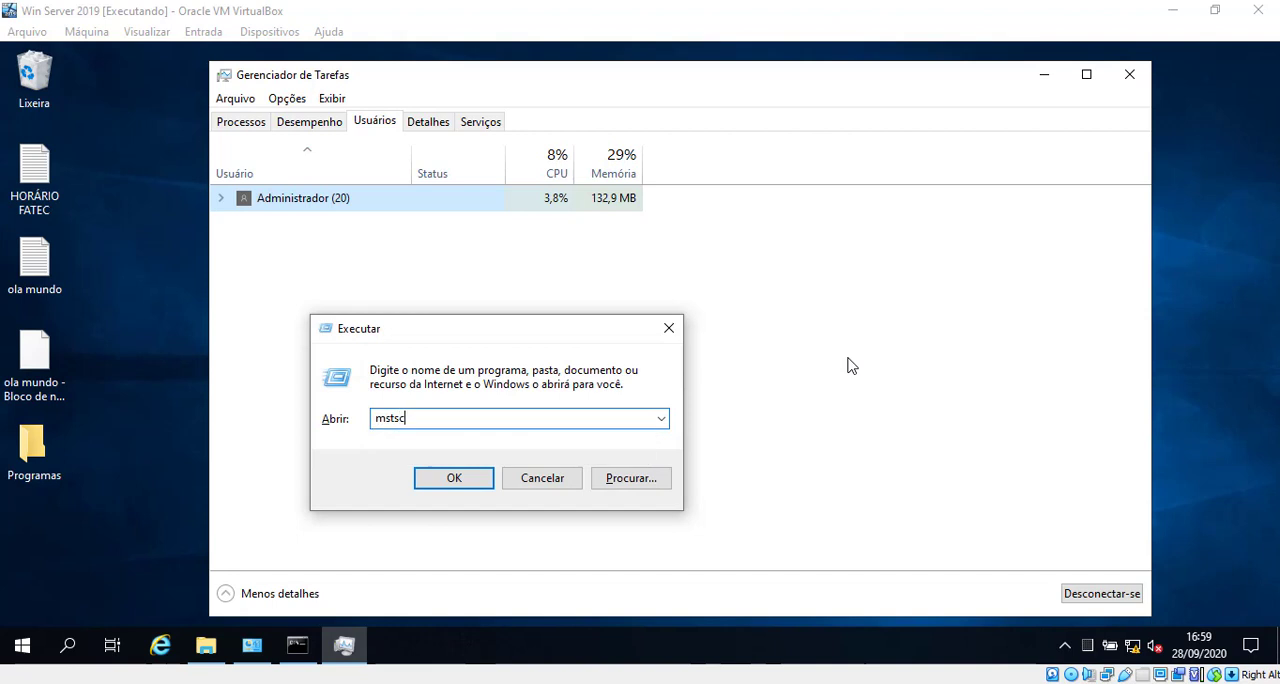
{"action": "key", "text": "Return"}
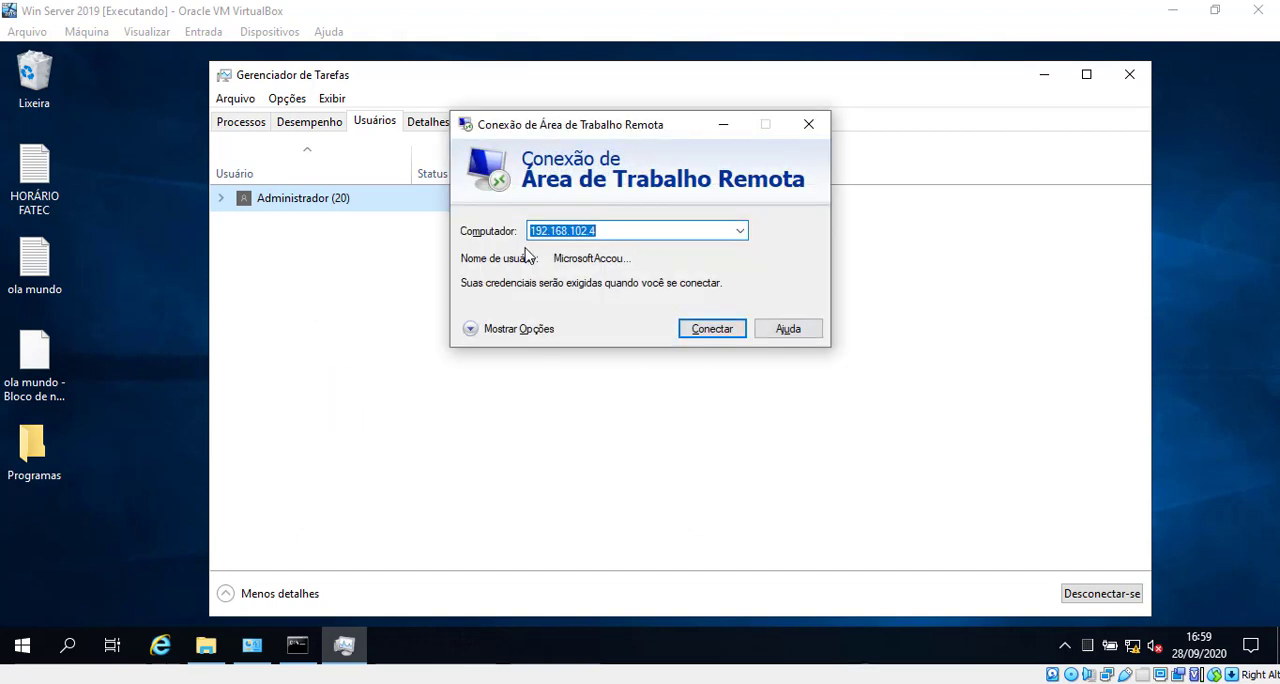
Step: Reposition the Remote Desktop Connection window and highlight the computer address 192.168.102.4
{"action": "key", "text": "super+r"}
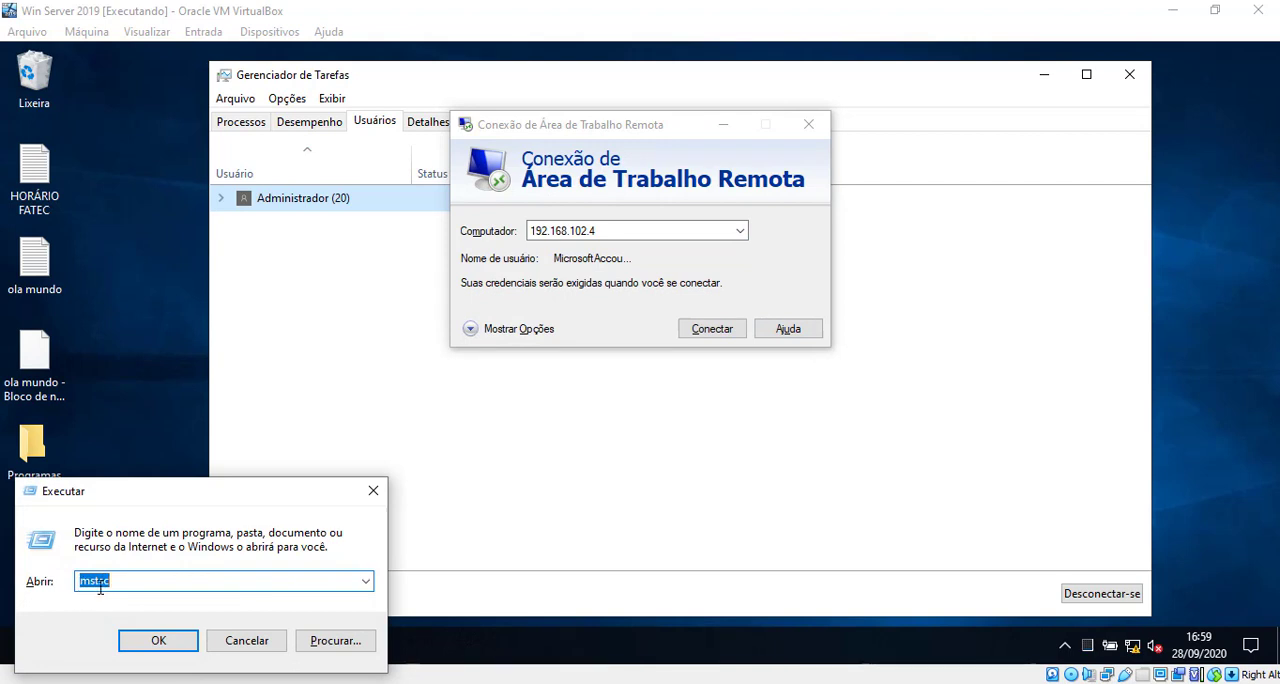
{"action": "left_click", "coordinate": [373, 490]}
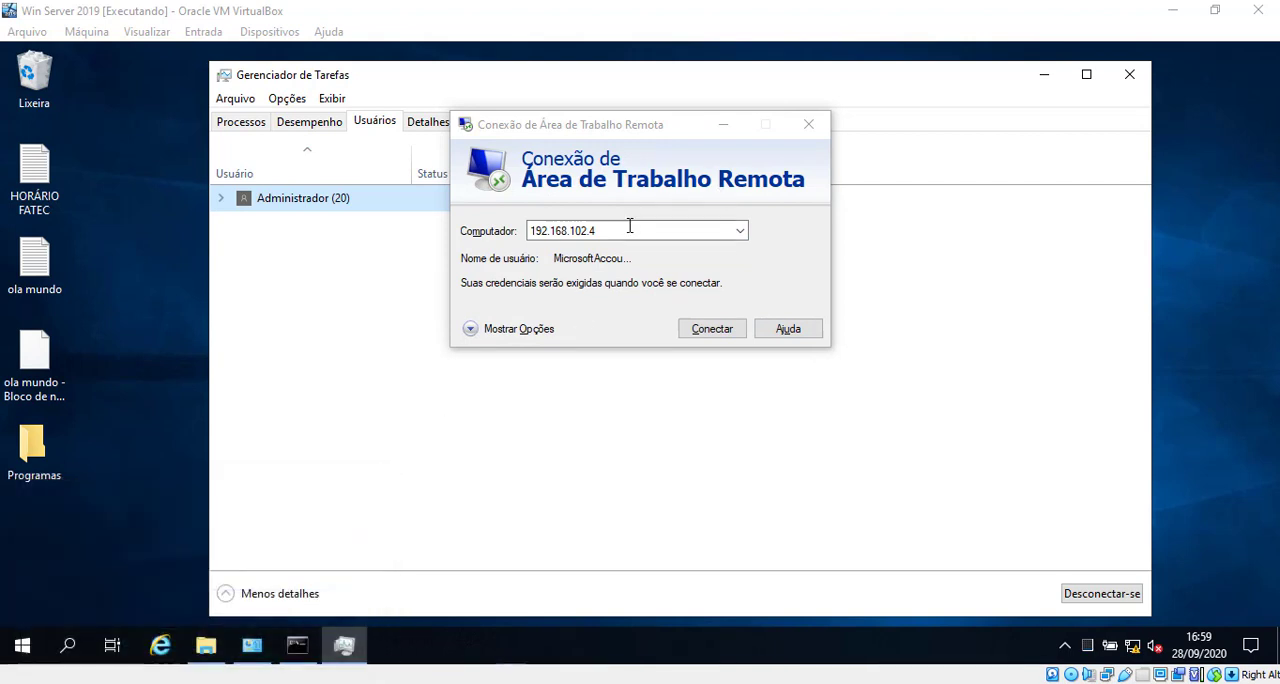
{"action": "left_click_drag", "start_coordinate": [640, 126], "coordinate": [814, 186]}
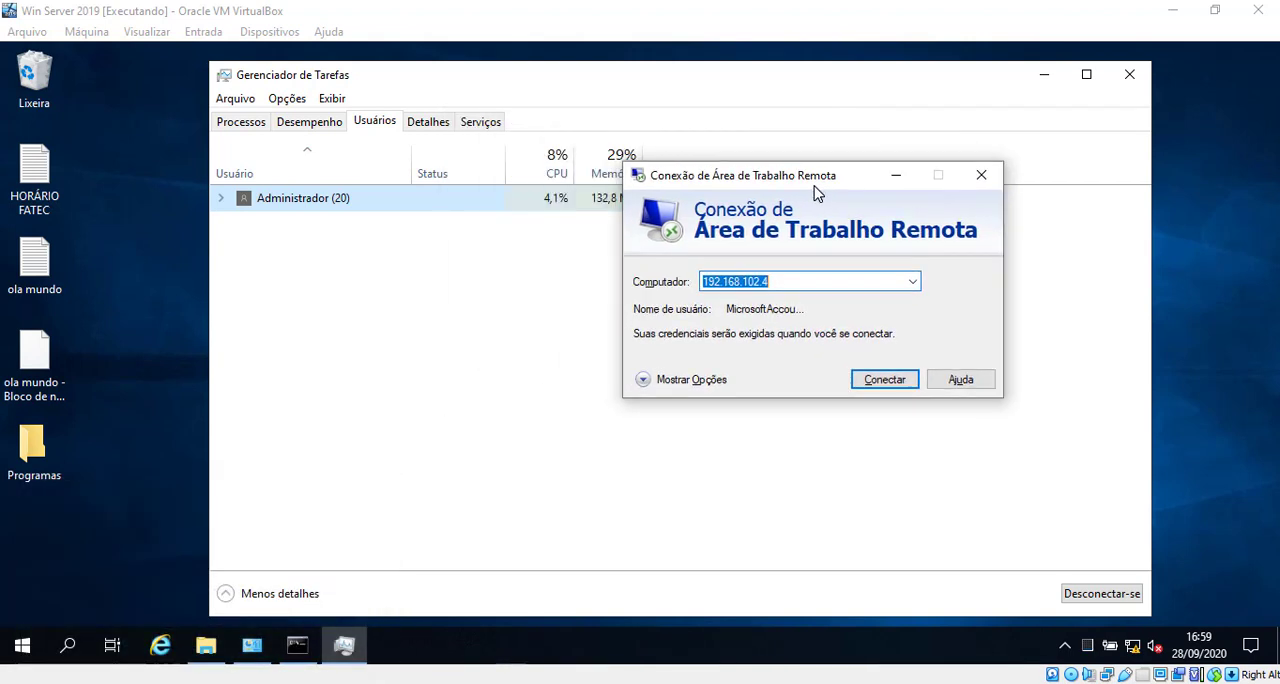
{"action": "left_click", "coordinate": [780, 283]}
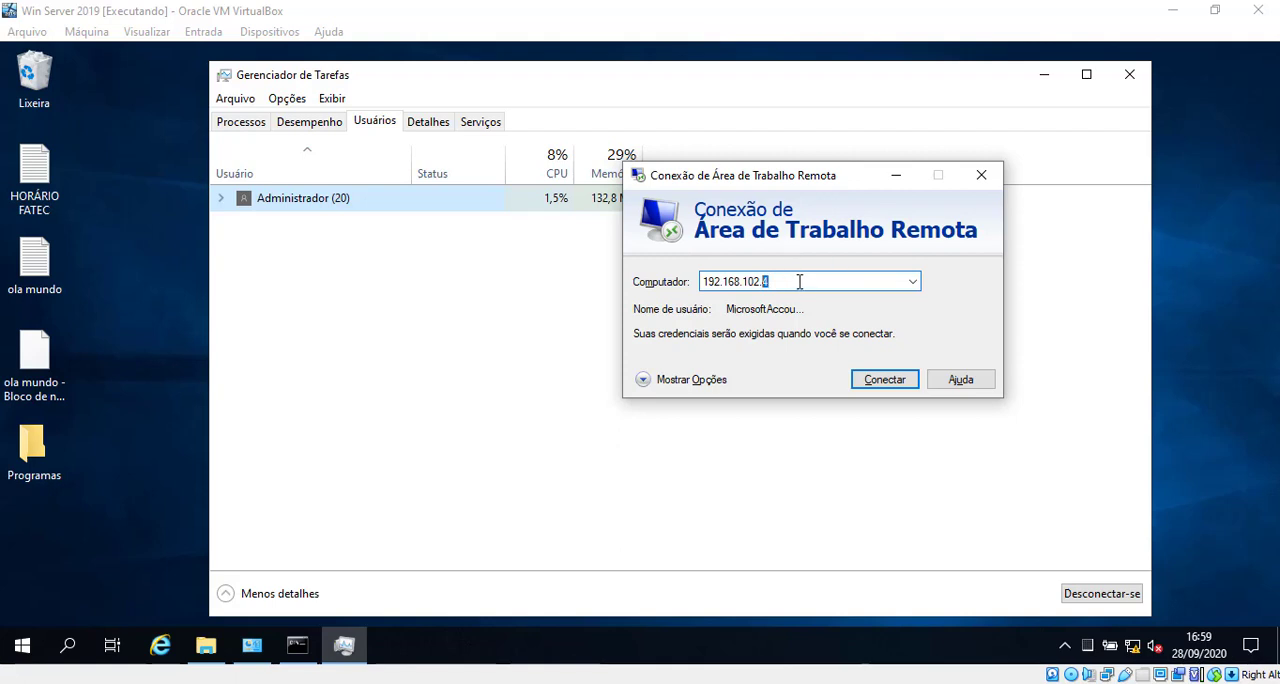
{"action": "left_click_drag", "start_coordinate": [797, 284], "coordinate": [703, 285]}
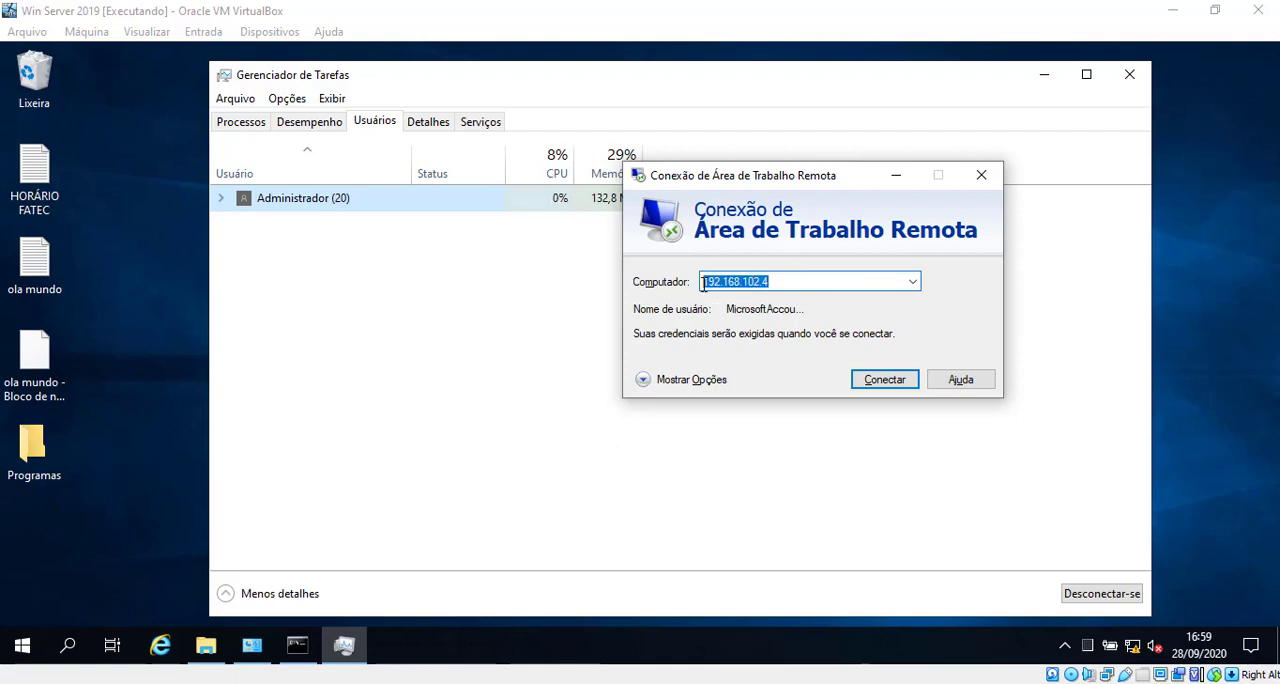
{"action": "left_click_drag", "start_coordinate": [789, 287], "coordinate": [764, 282]}
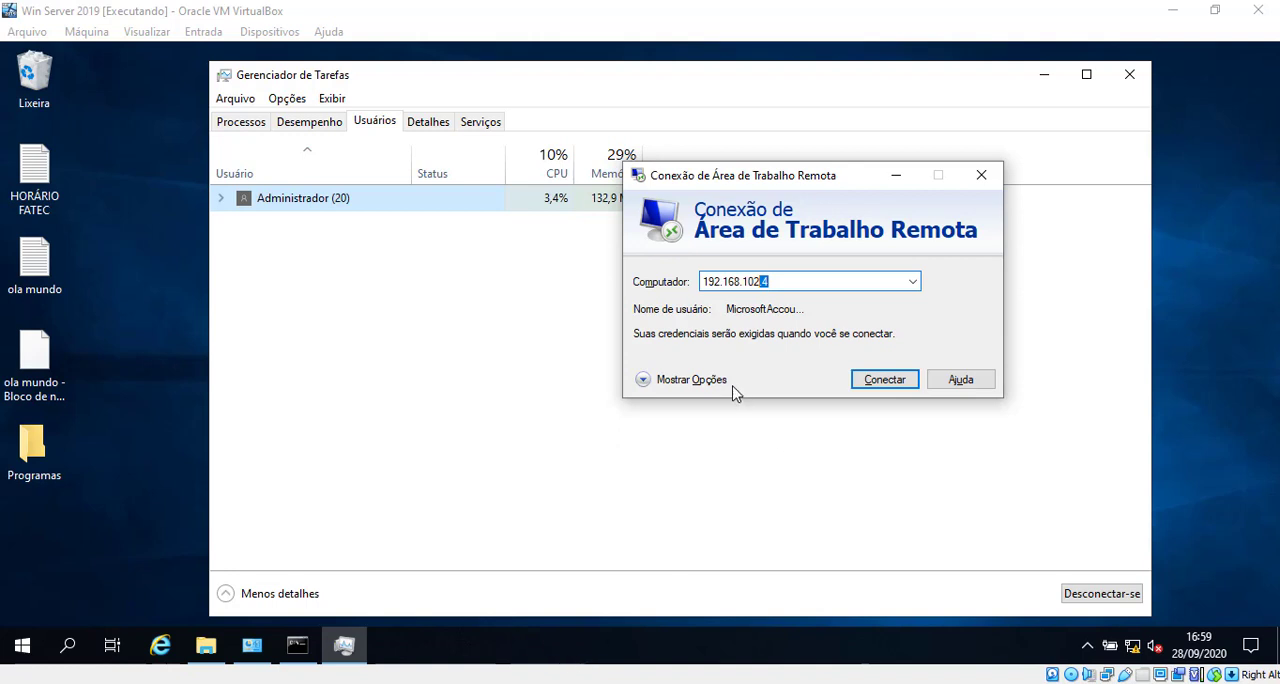
{"action": "left_click", "coordinate": [790, 287]}
{"action": "left_click_drag", "start_coordinate": [798, 283], "coordinate": [665, 281]}
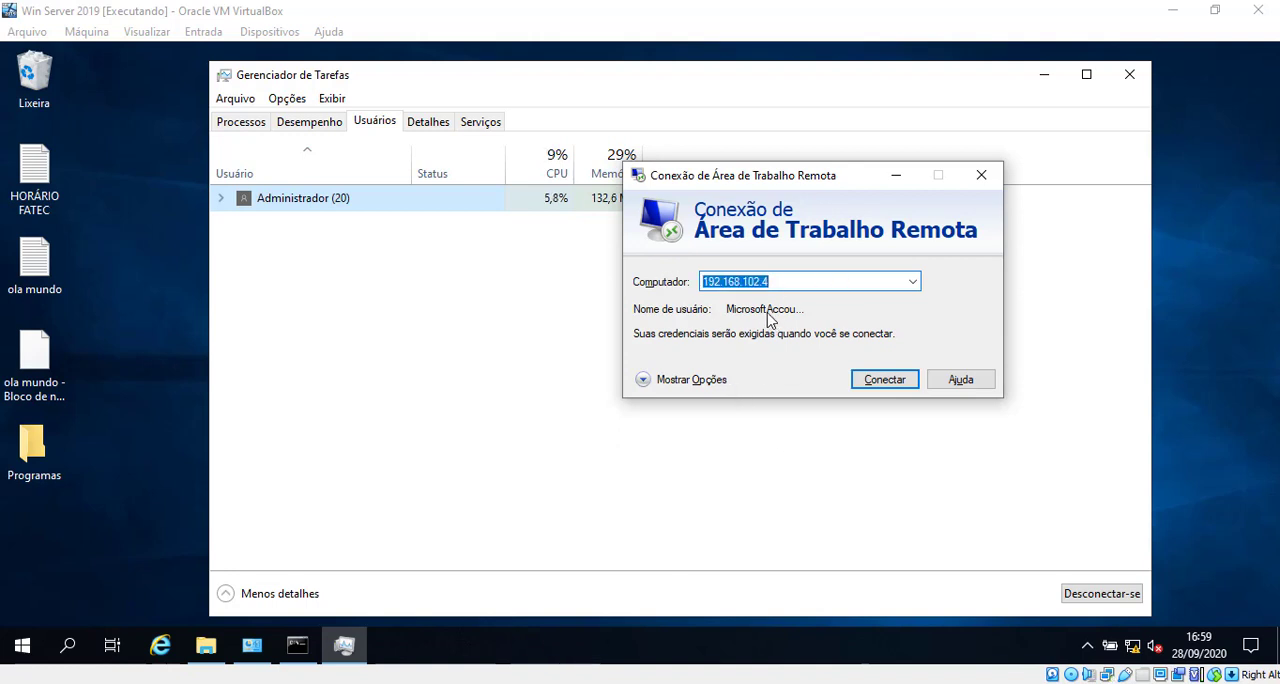
Step: Restore the server's Command Prompt and highlight the ipconfig command and the Ethernet 2 adapter's IPv4 address
{"action": "left_click", "coordinate": [297, 645]}
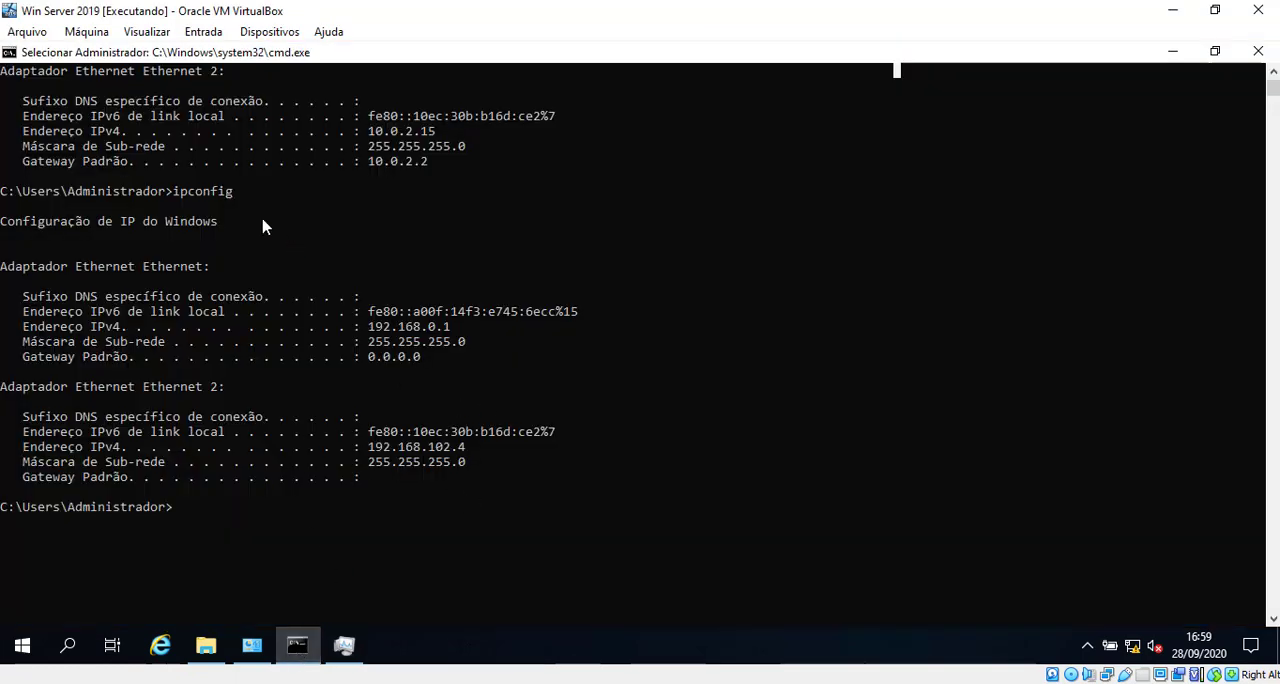
{"action": "scroll", "coordinate": [256, 238], "scroll_direction": "up", "scroll_amount": 1}
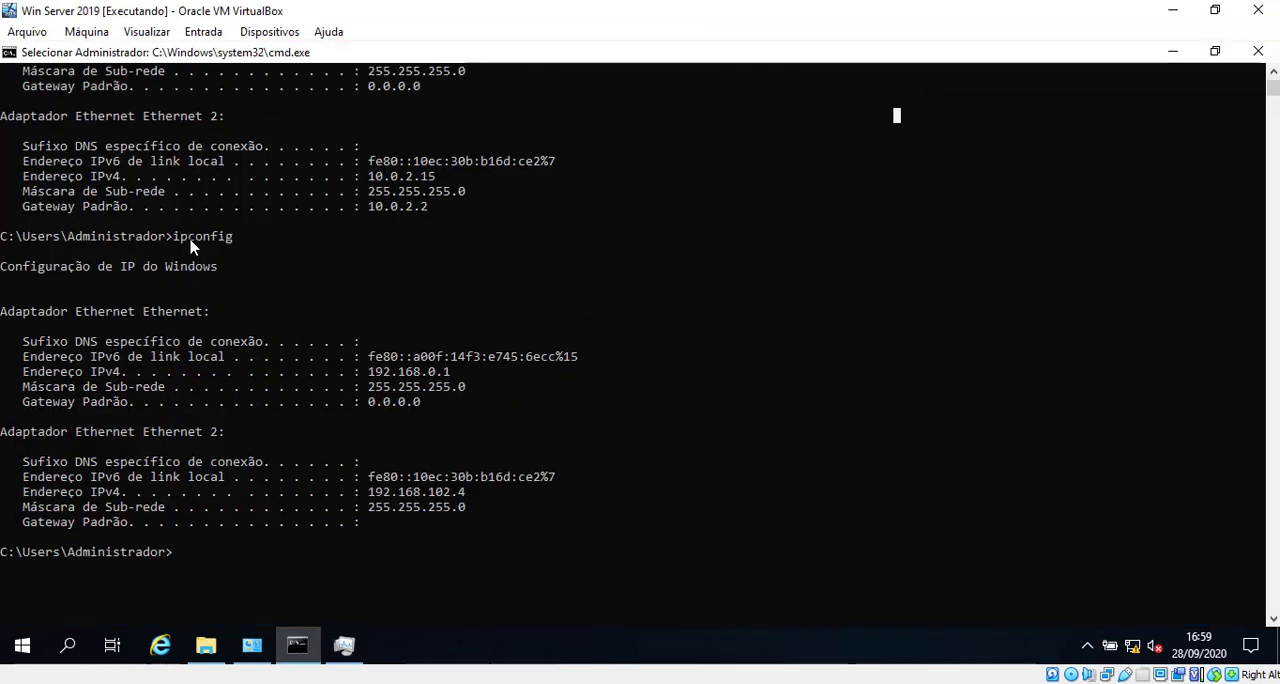
{"action": "left_click_drag", "start_coordinate": [167, 240], "coordinate": [232, 245]}
{"action": "left_click_drag", "start_coordinate": [369, 493], "coordinate": [467, 497]}
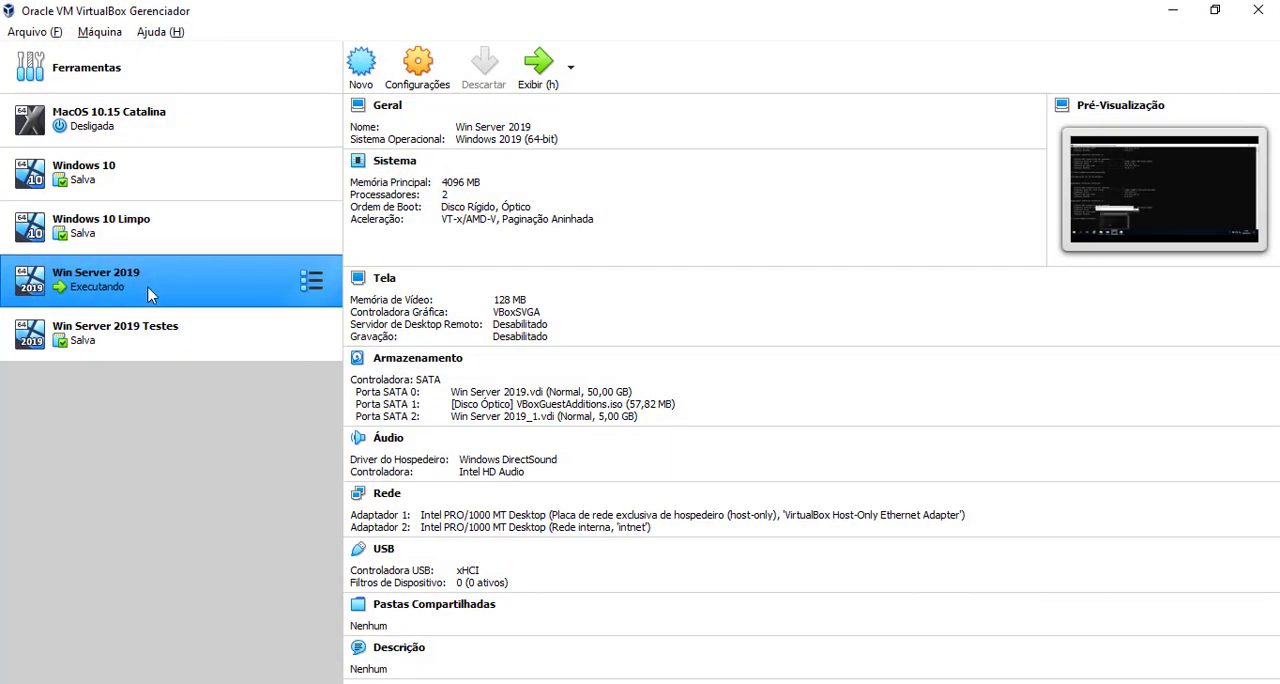
Step: Check the network adapter settings of the Win Server 2019 machine in VirtualBox Manager, then close them and minimize the manager
{"action": "right_click", "coordinate": [150, 290]}
{"action": "left_click", "coordinate": [195, 302]}
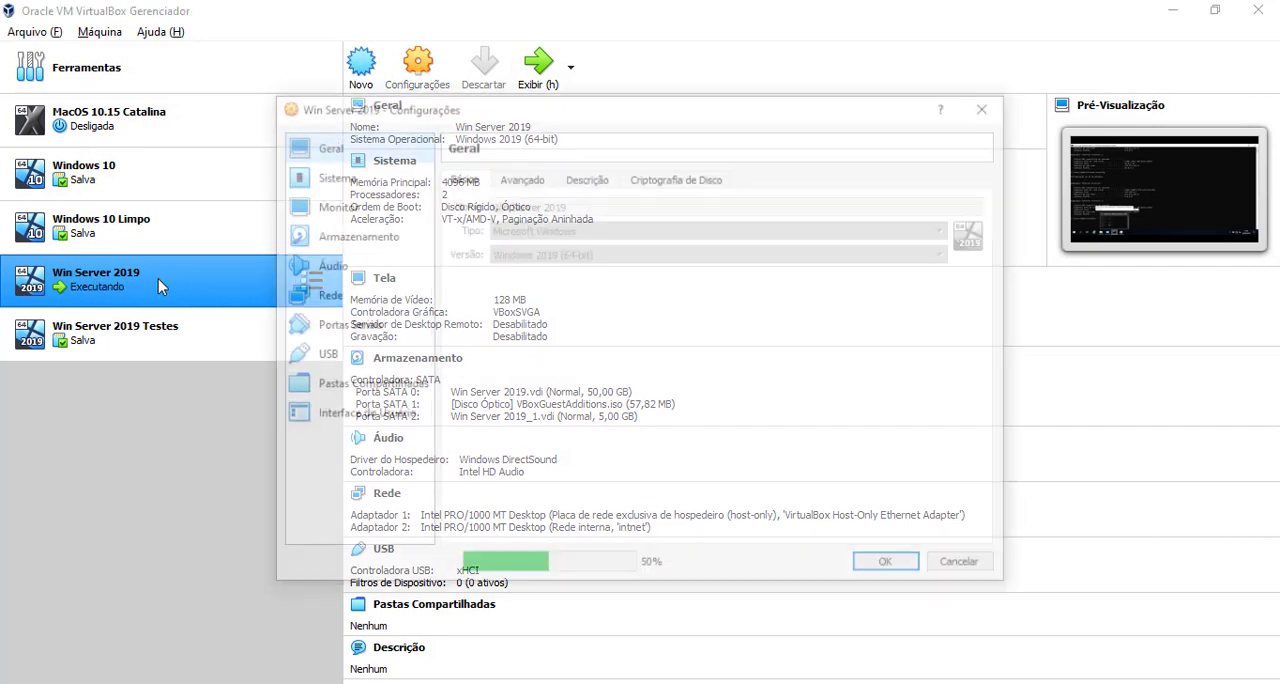
{"action": "left_click", "coordinate": [348, 294]}
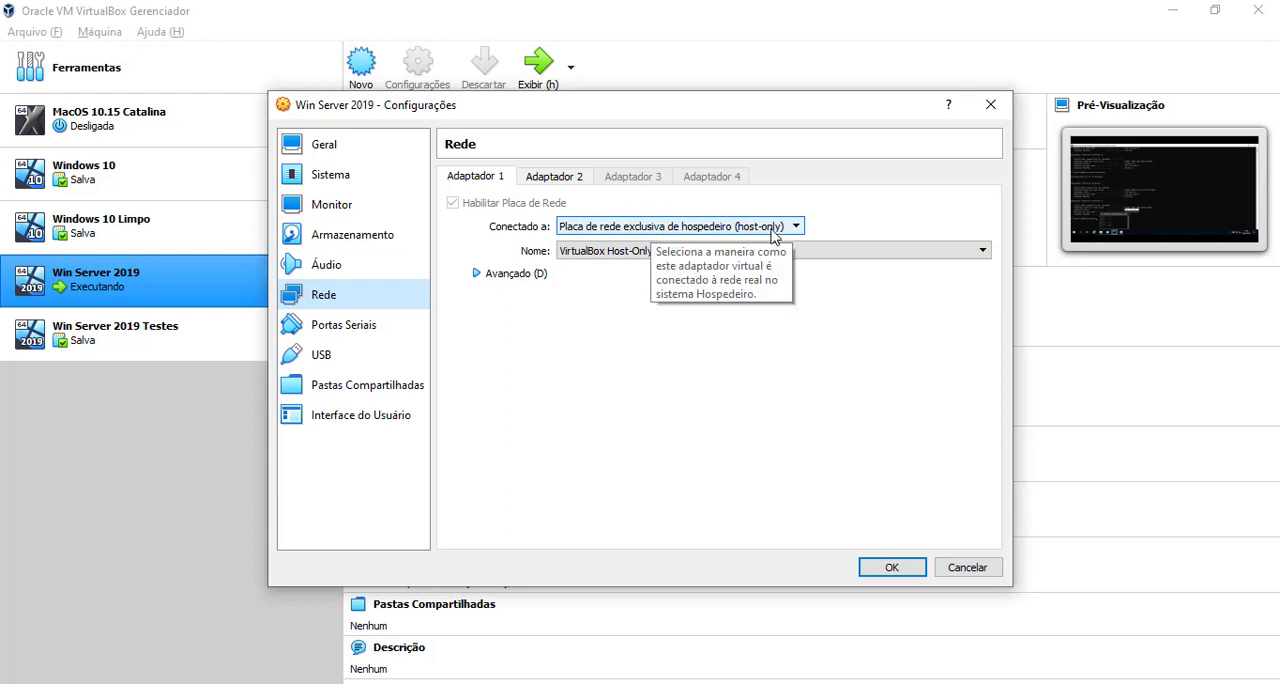
{"action": "left_click", "coordinate": [990, 104]}
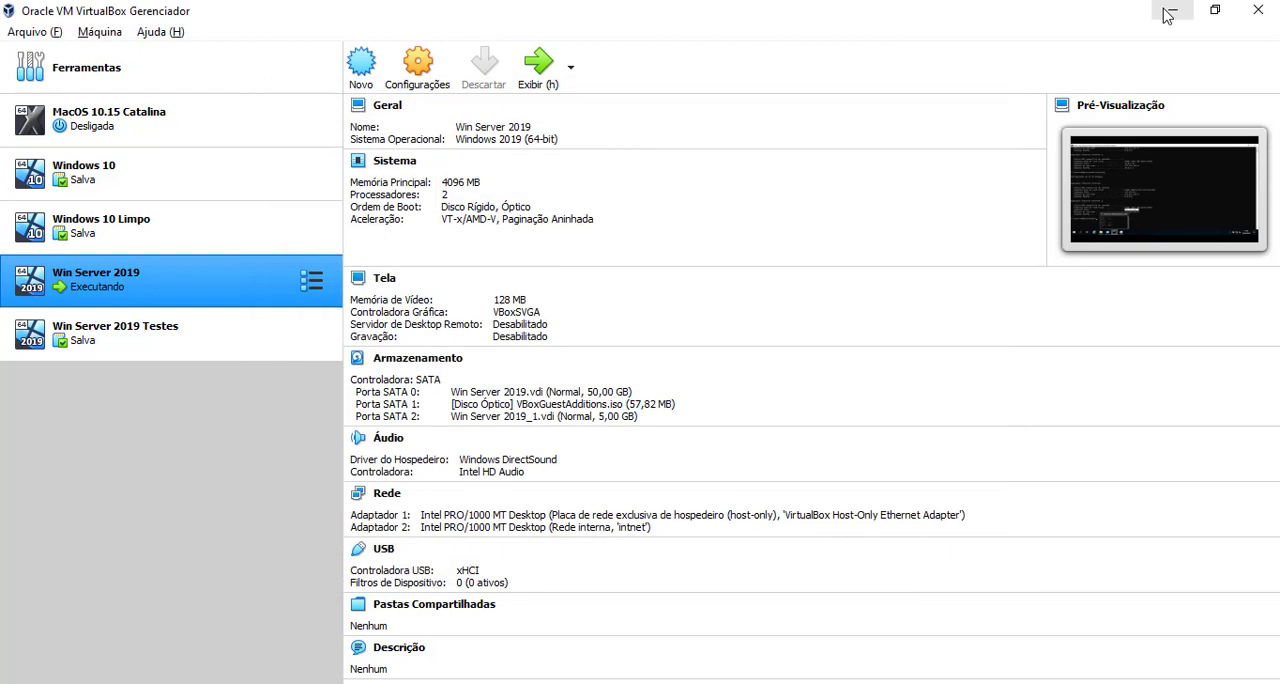
{"action": "left_click", "coordinate": [1170, 10]}
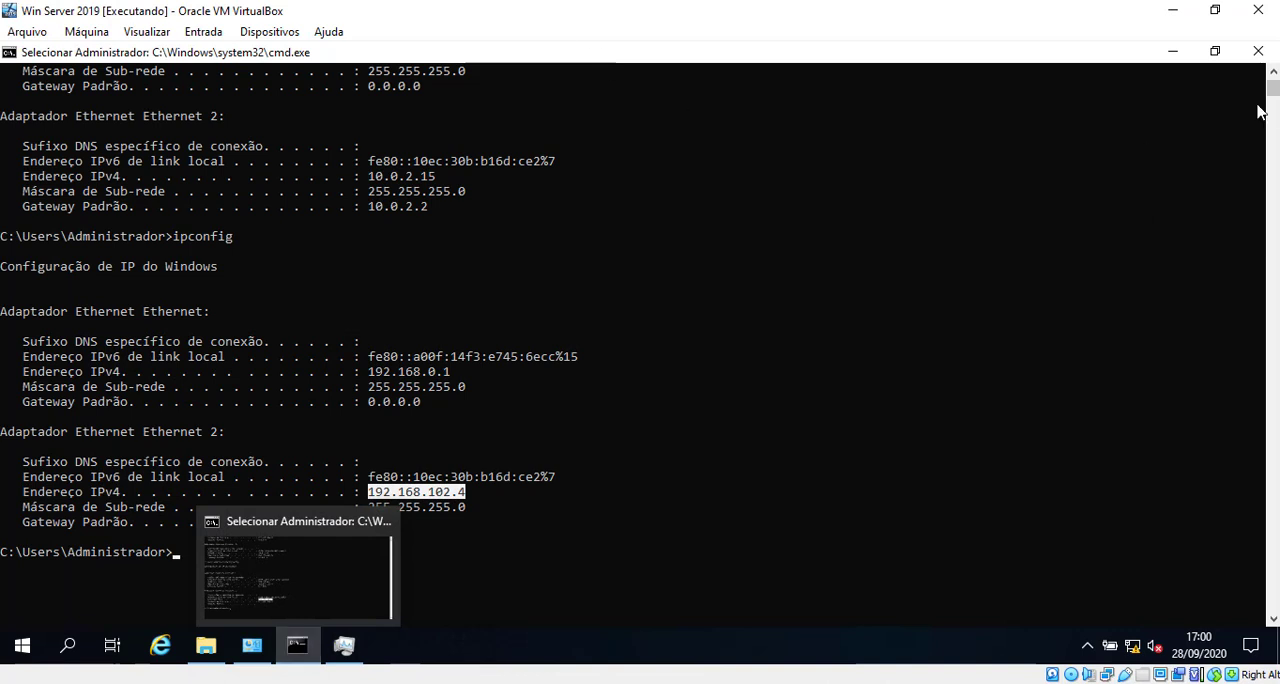
Step: Minimize the server's Command Prompt, return to Remote Desktop Connection and expand its connection options
{"action": "left_click", "coordinate": [1172, 50]}
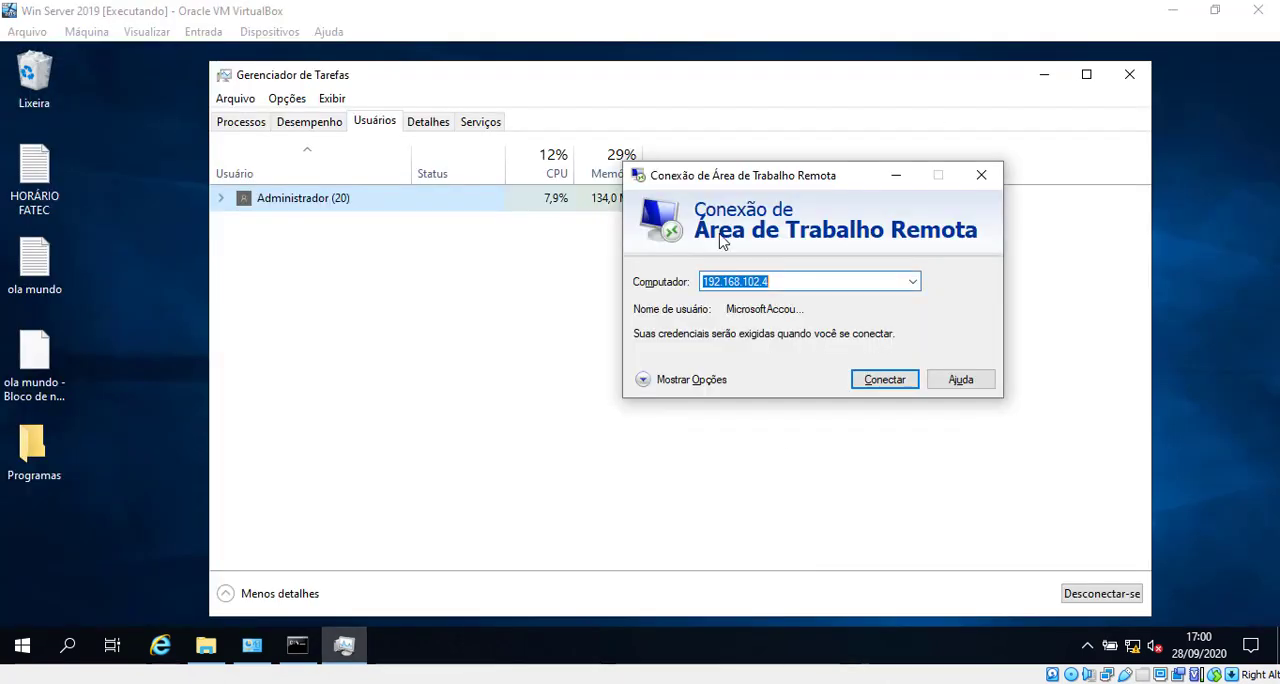
{"action": "left_click", "coordinate": [792, 280]}
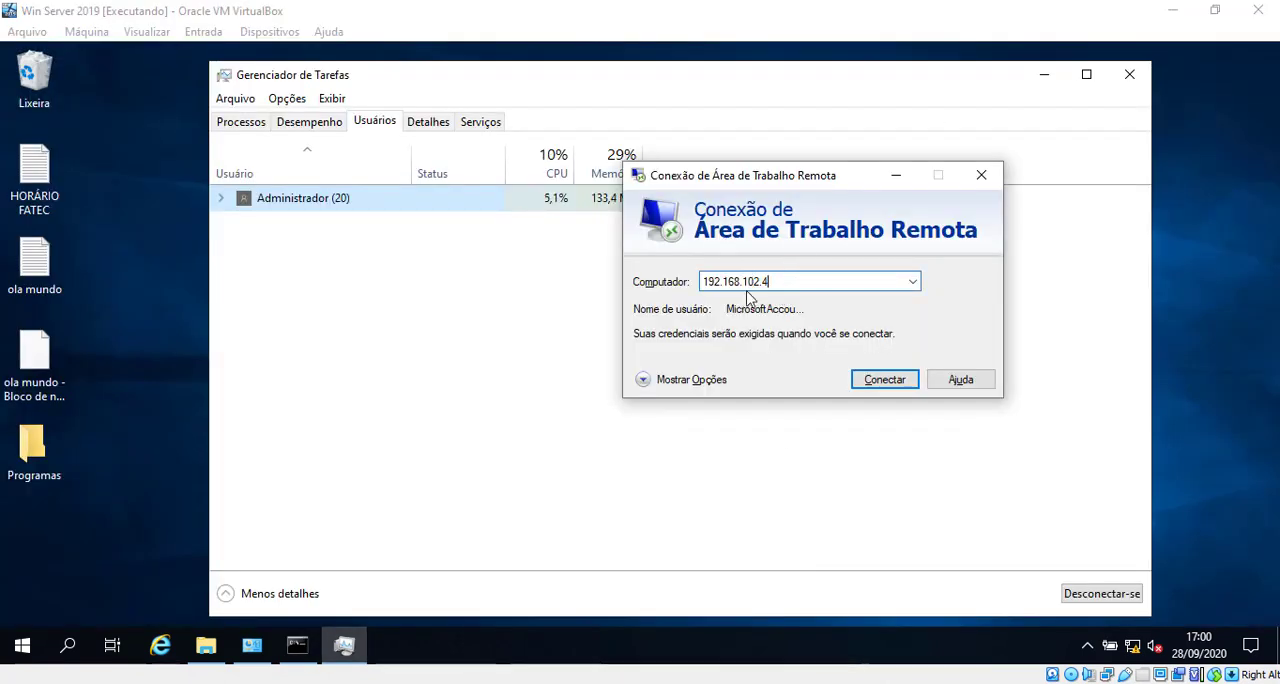
{"action": "left_click", "coordinate": [706, 380]}
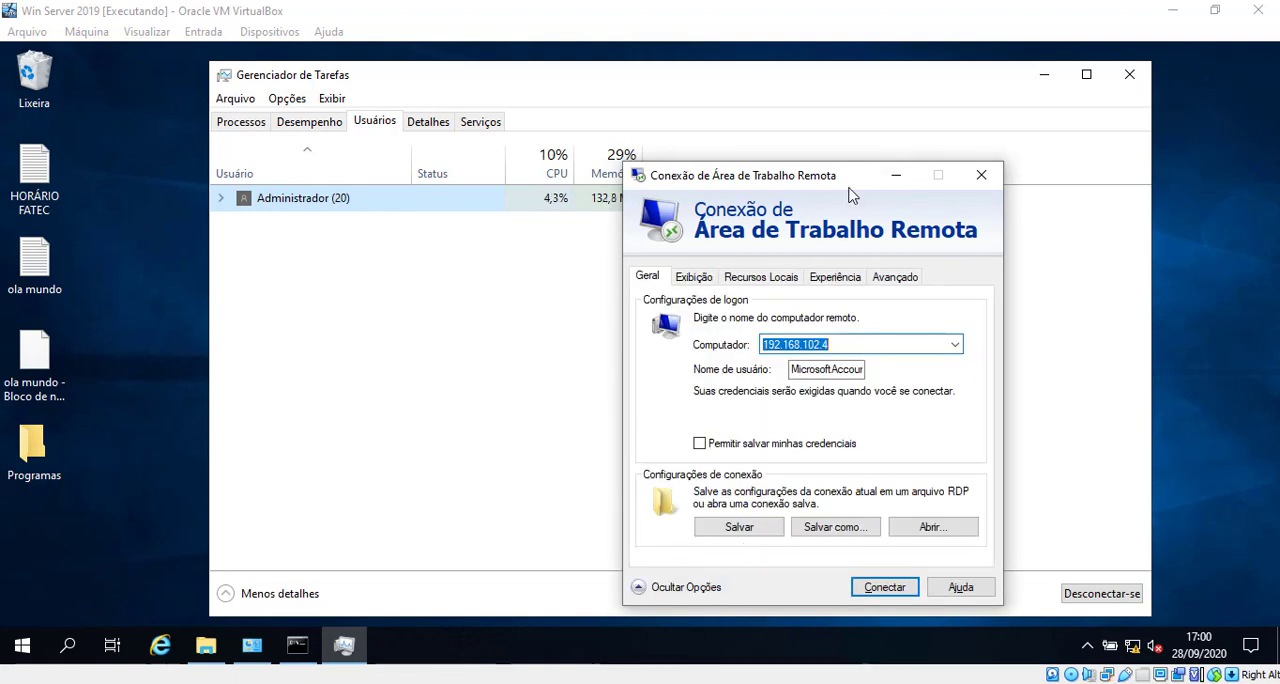
{"action": "left_click_drag", "start_coordinate": [818, 174], "coordinate": [826, 109]}
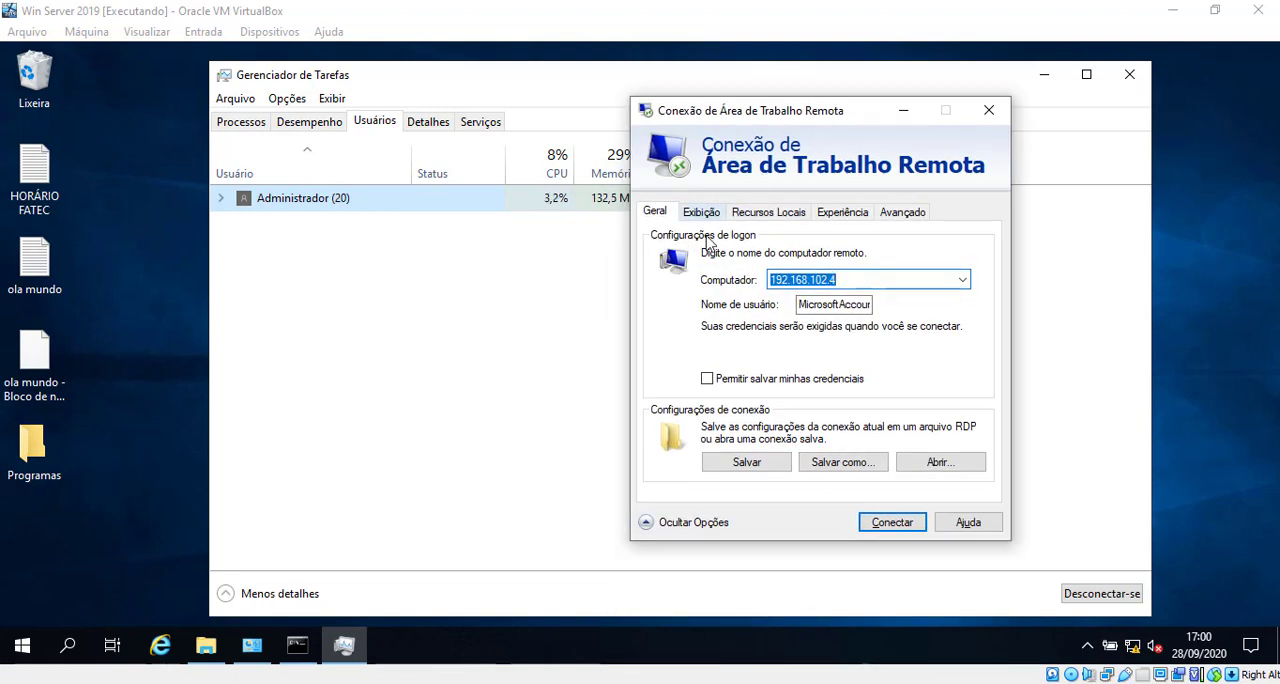
Step: Clear the Remote Desktop user name and start the connection to 192.168.102.4
{"action": "double_click", "coordinate": [833, 305]}
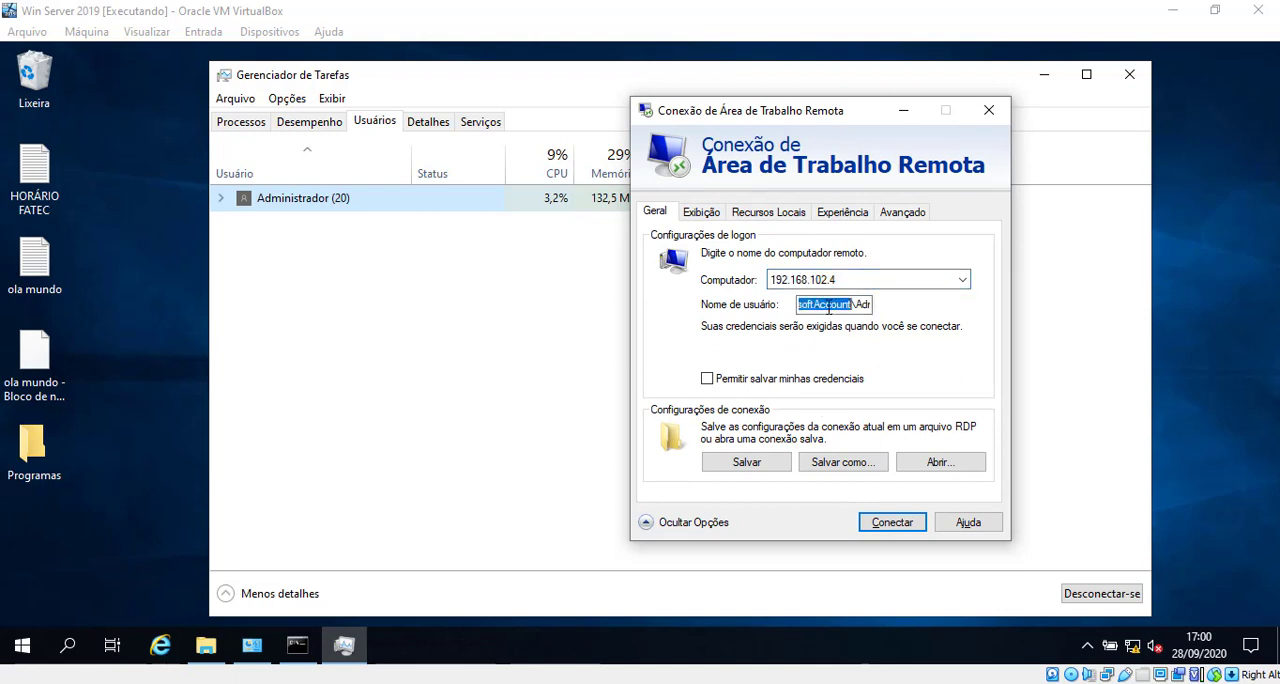
{"action": "left_click_drag", "start_coordinate": [806, 306], "coordinate": [940, 304]}
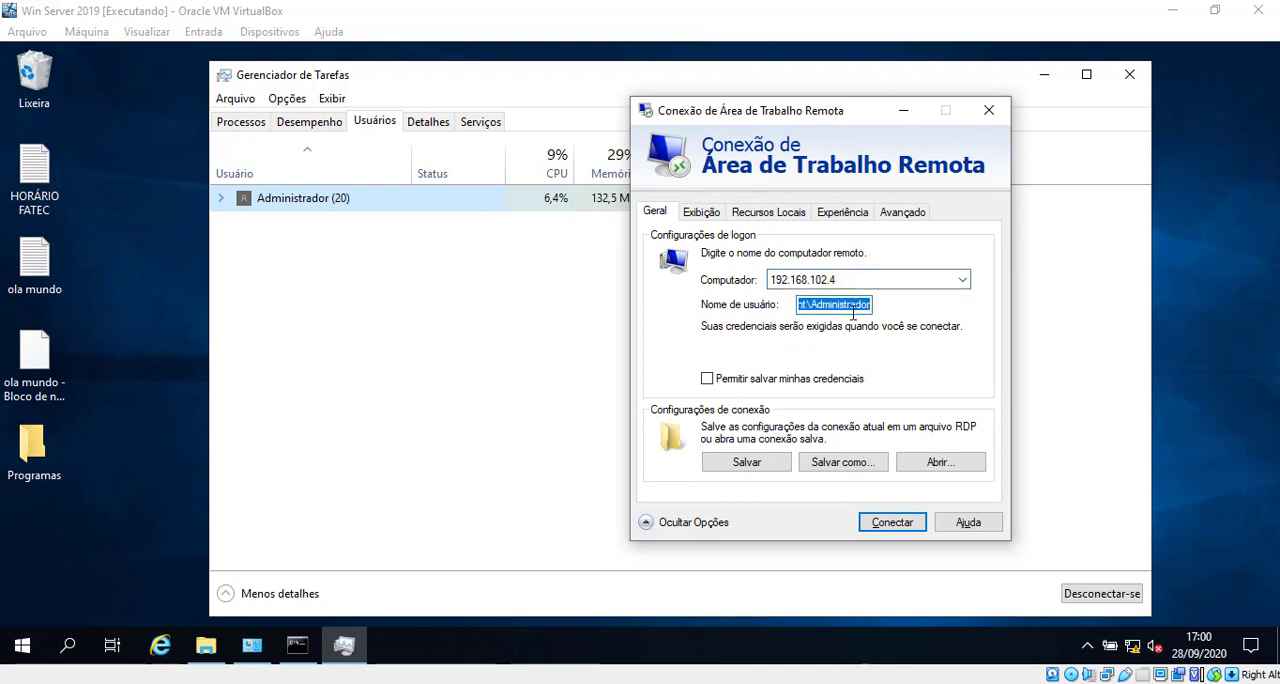
{"action": "type", "text": "as"}
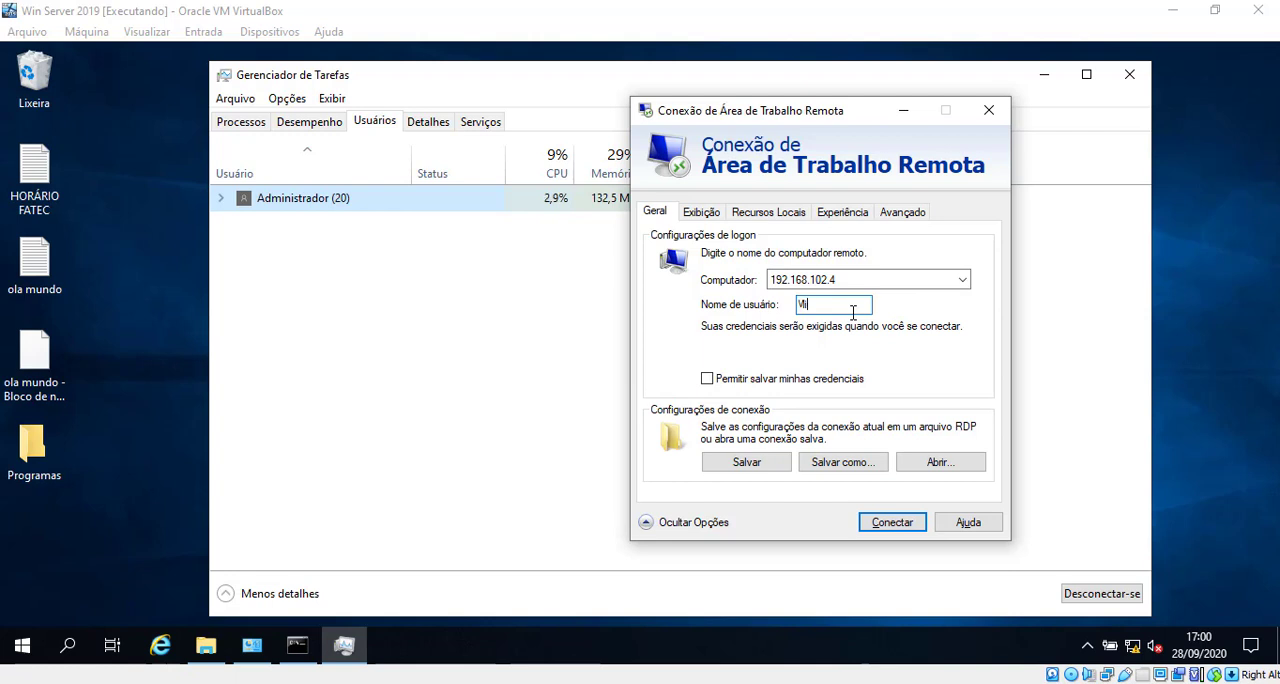
{"action": "left_click", "coordinate": [900, 522]}
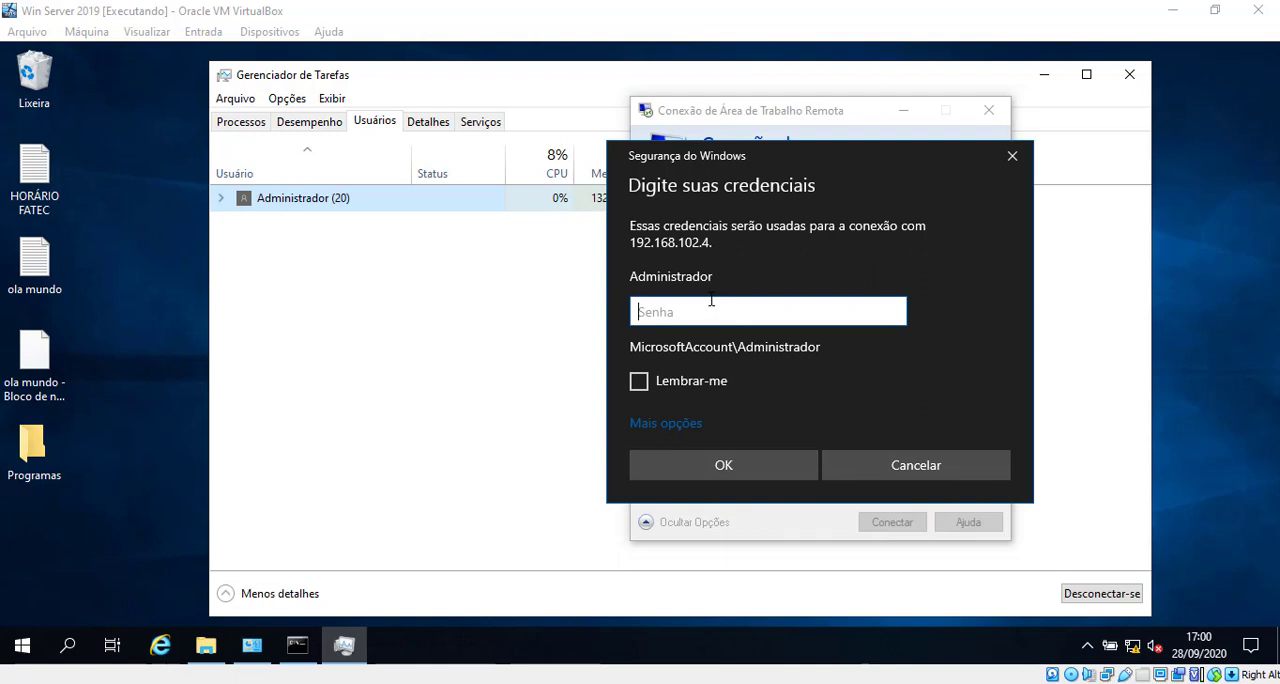
Step: Choose to use a different account for the 192.168.102.4 connection and enter the account's user name
{"action": "left_click", "coordinate": [681, 428]}
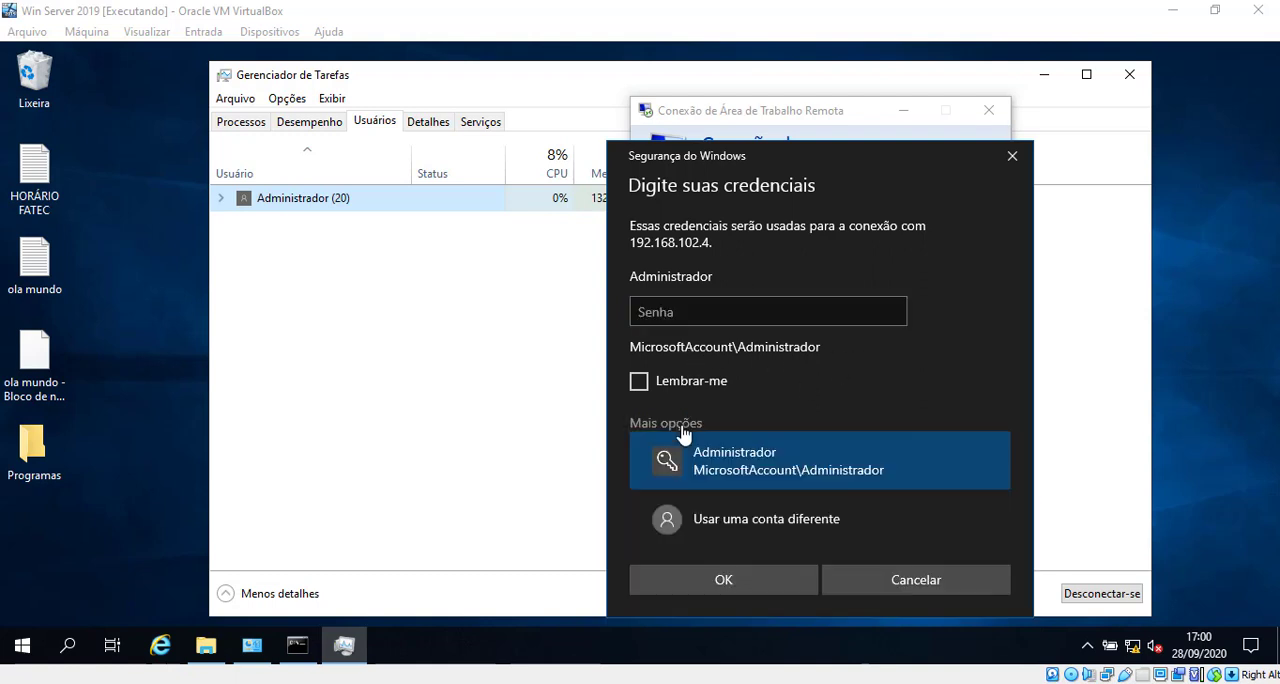
{"action": "left_click", "coordinate": [800, 521]}
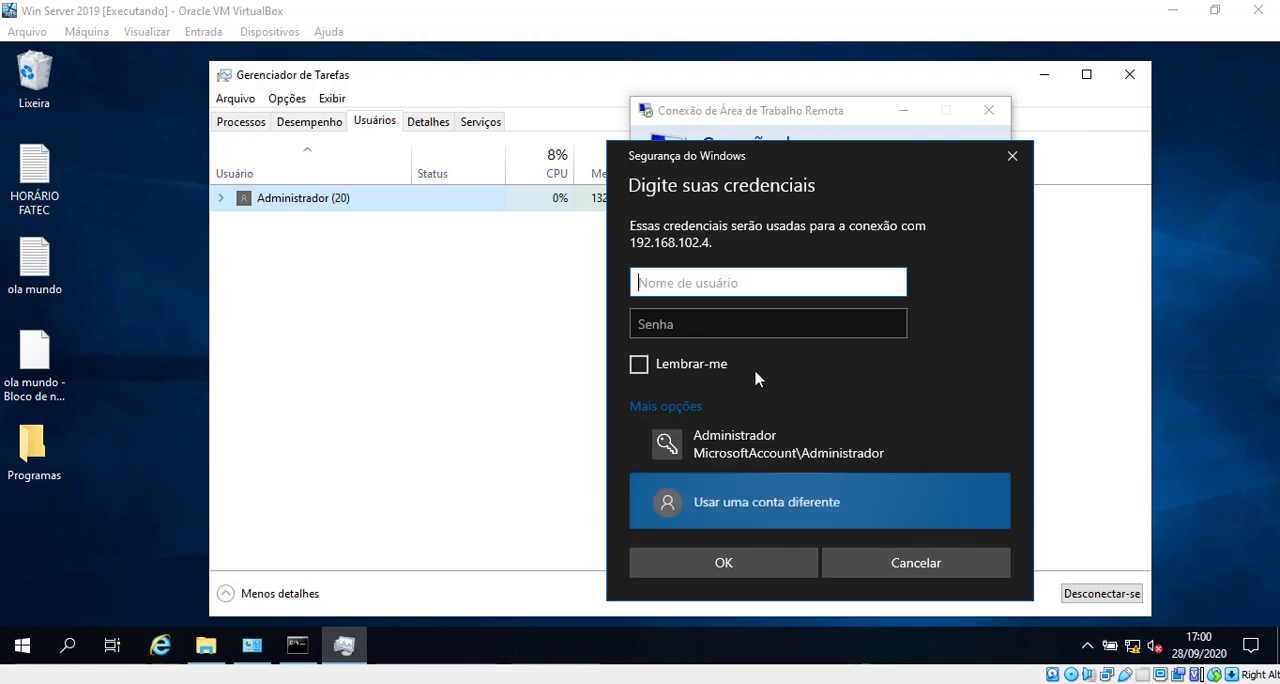
{"action": "type", "text": "Tiago"}
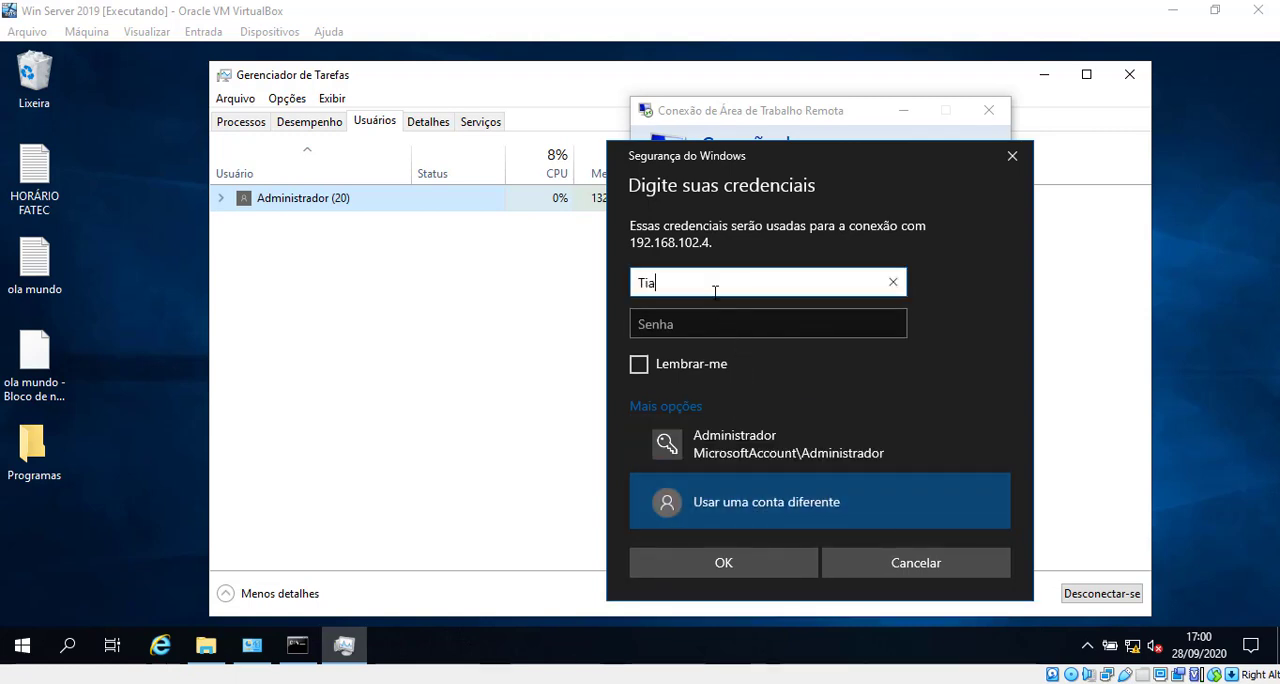
{"action": "key", "text": "Tab"}
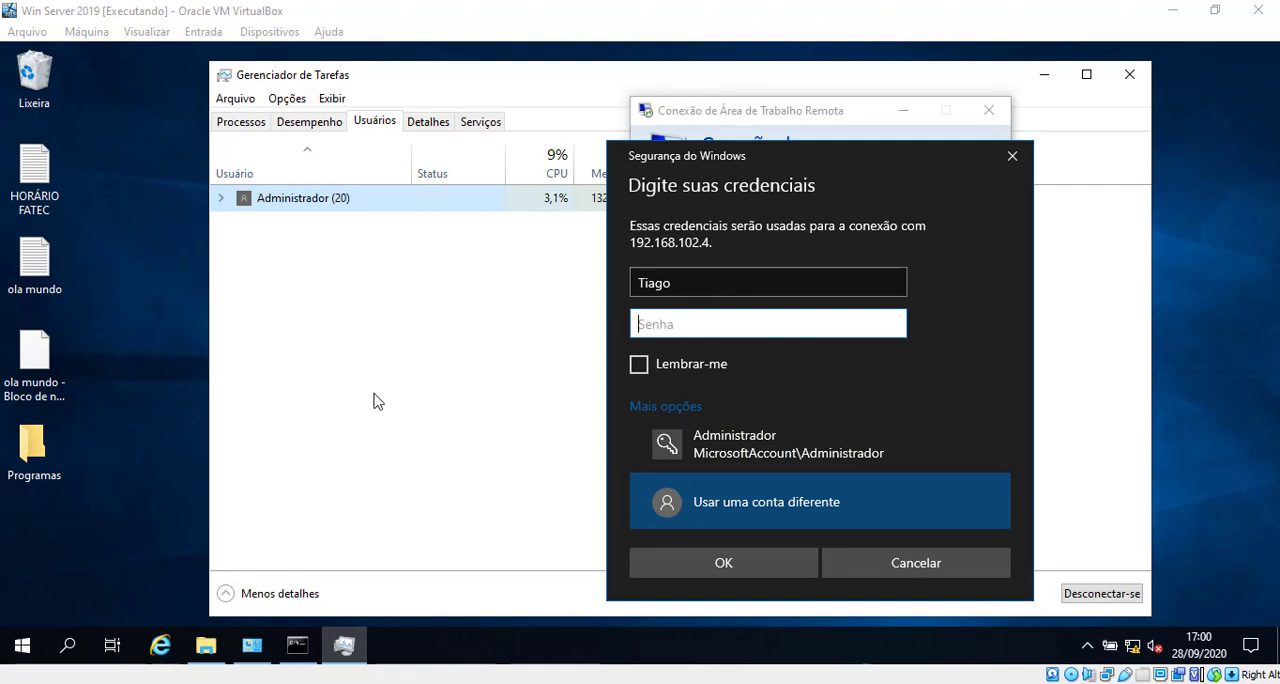
Step: Look up the users' password in Senha.txt in the host's Windows Server 2019 Essentials folder, then minimize the file and folder windows
{"action": "mouse_move", "coordinate": [180, 675]}
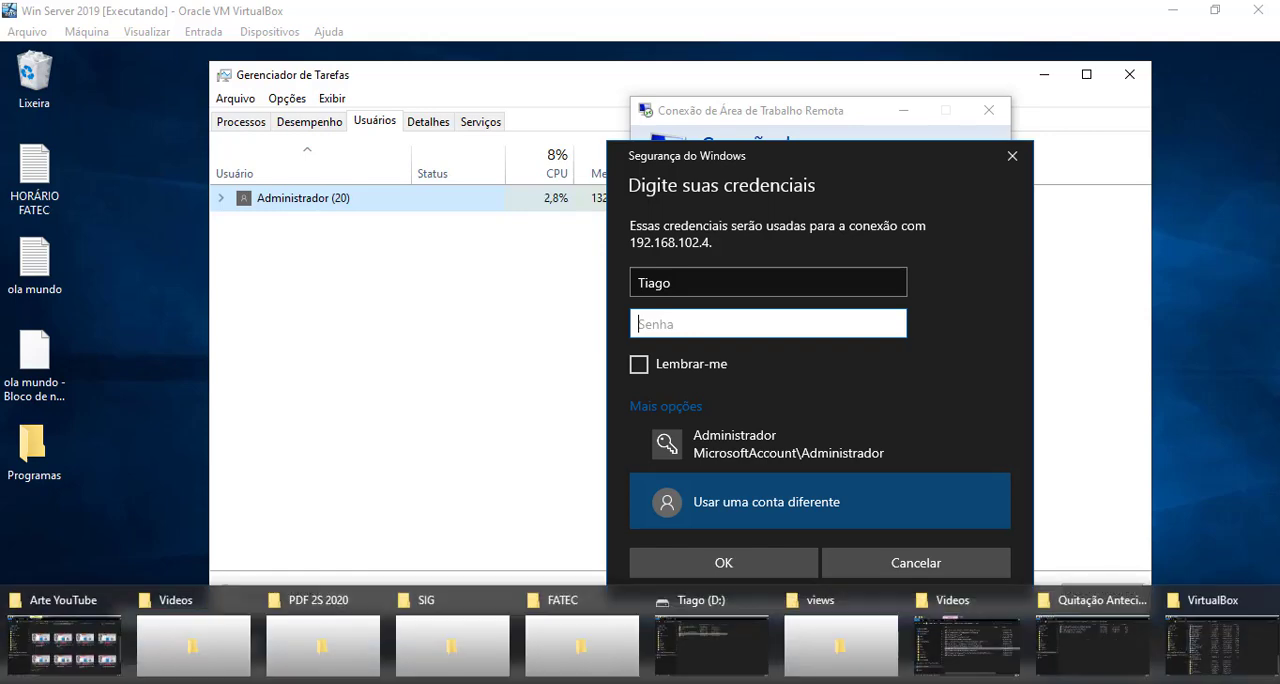
{"action": "left_click", "coordinate": [970, 645]}
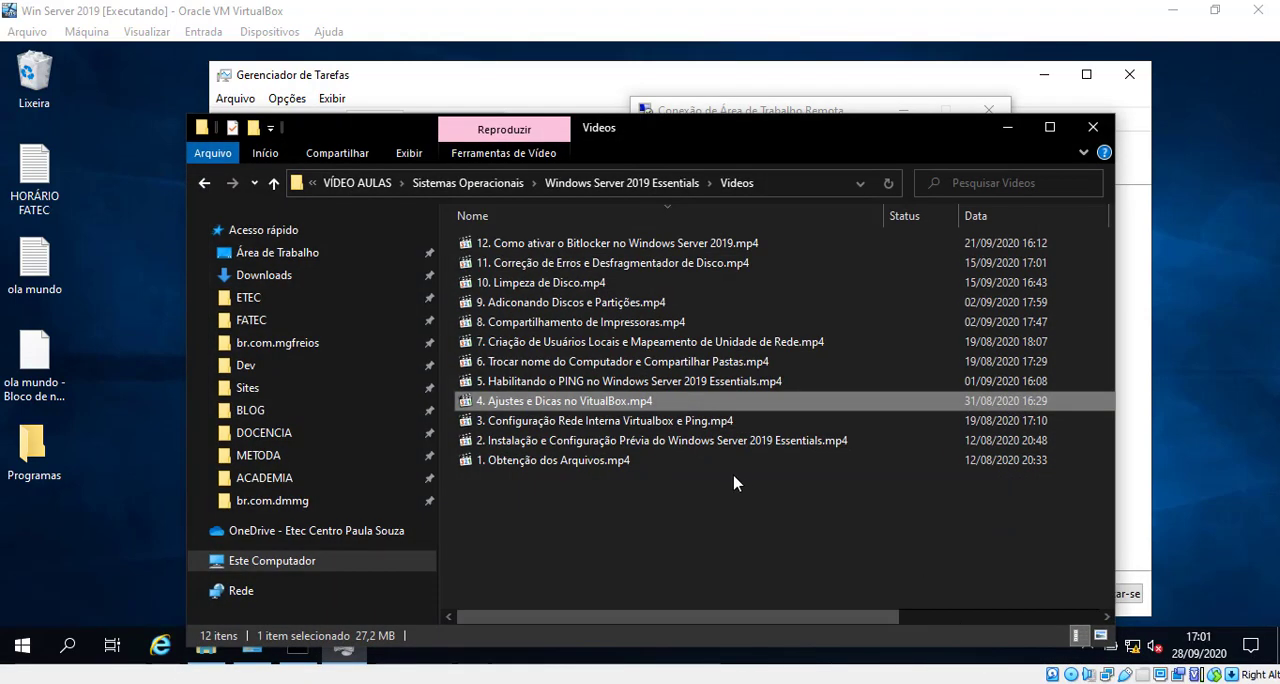
{"action": "left_click", "coordinate": [652, 183]}
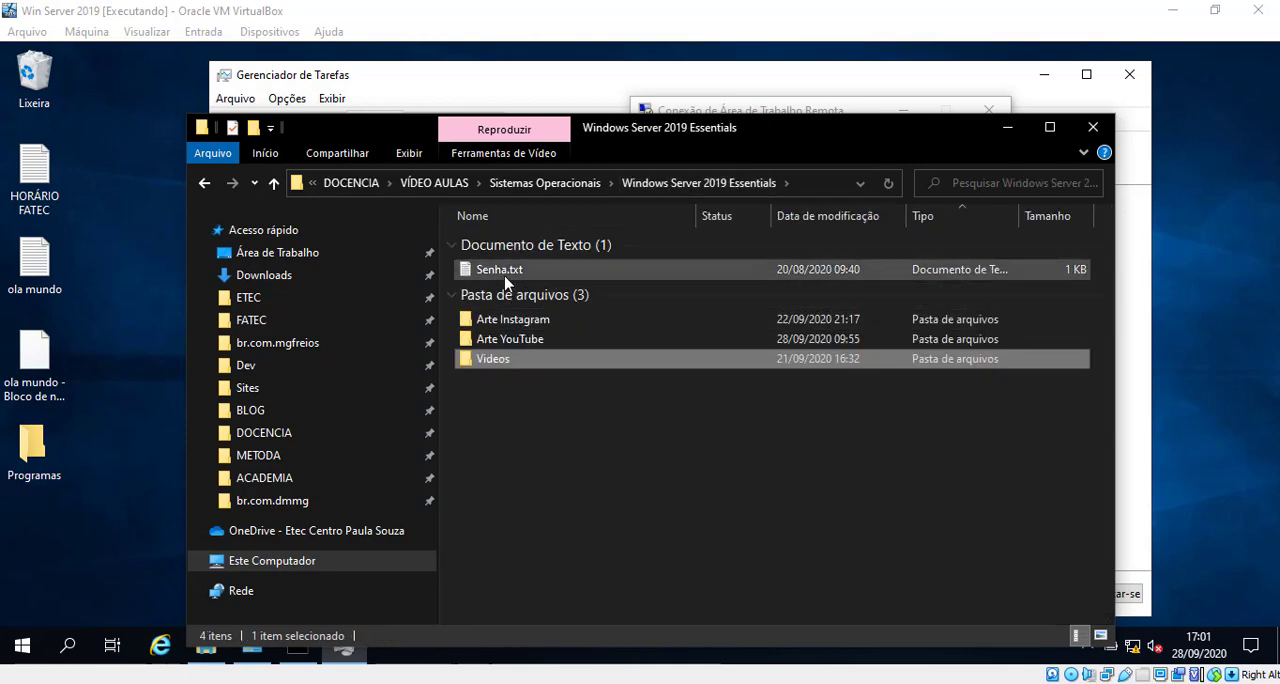
{"action": "double_click", "coordinate": [500, 270]}
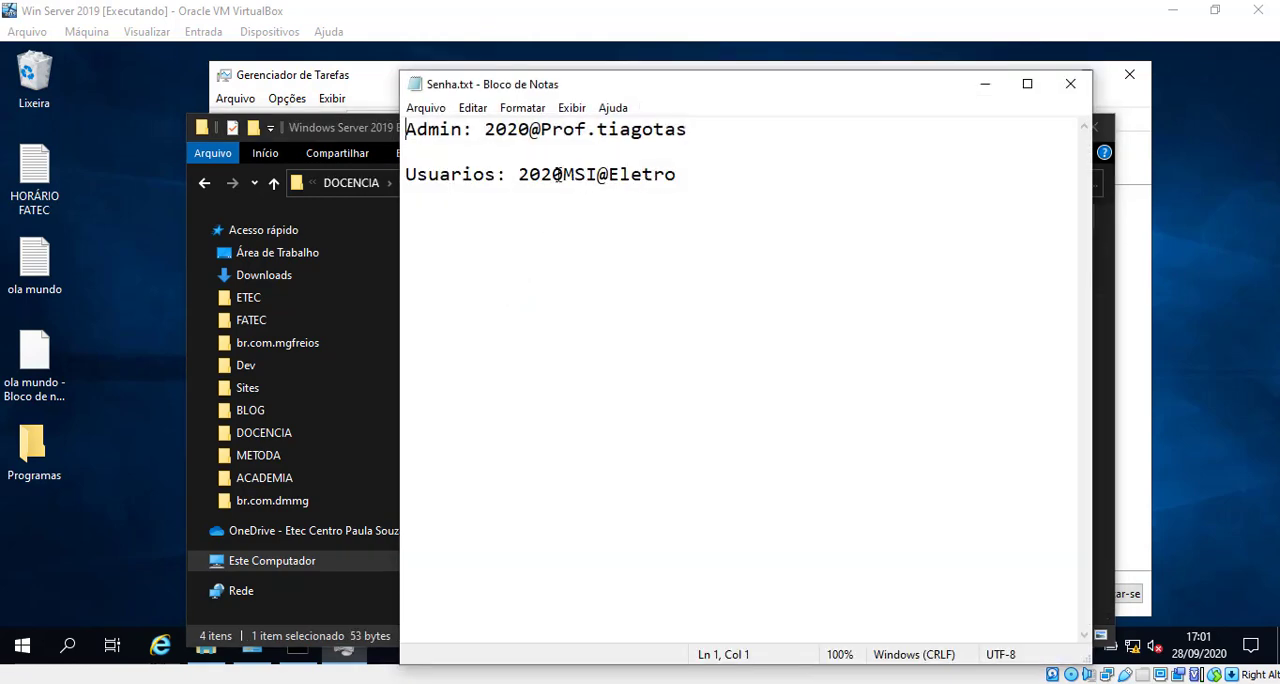
{"action": "left_click_drag", "start_coordinate": [520, 174], "coordinate": [573, 174]}
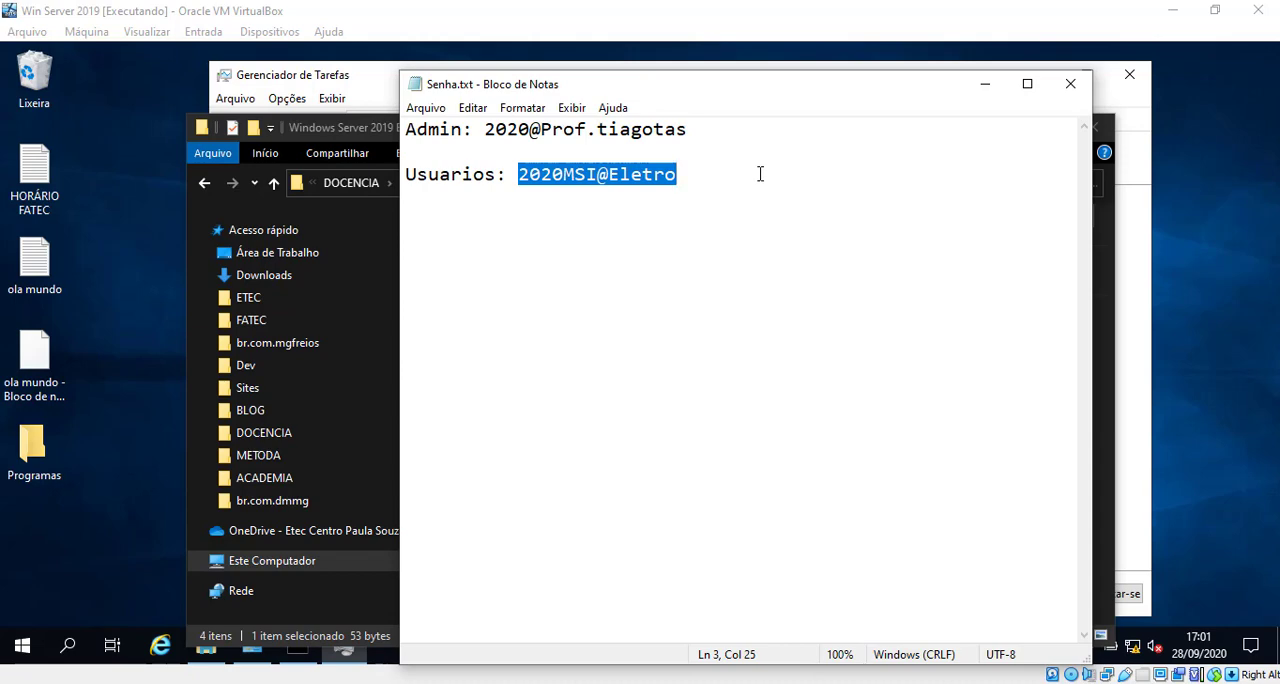
{"action": "left_click", "coordinate": [984, 84]}
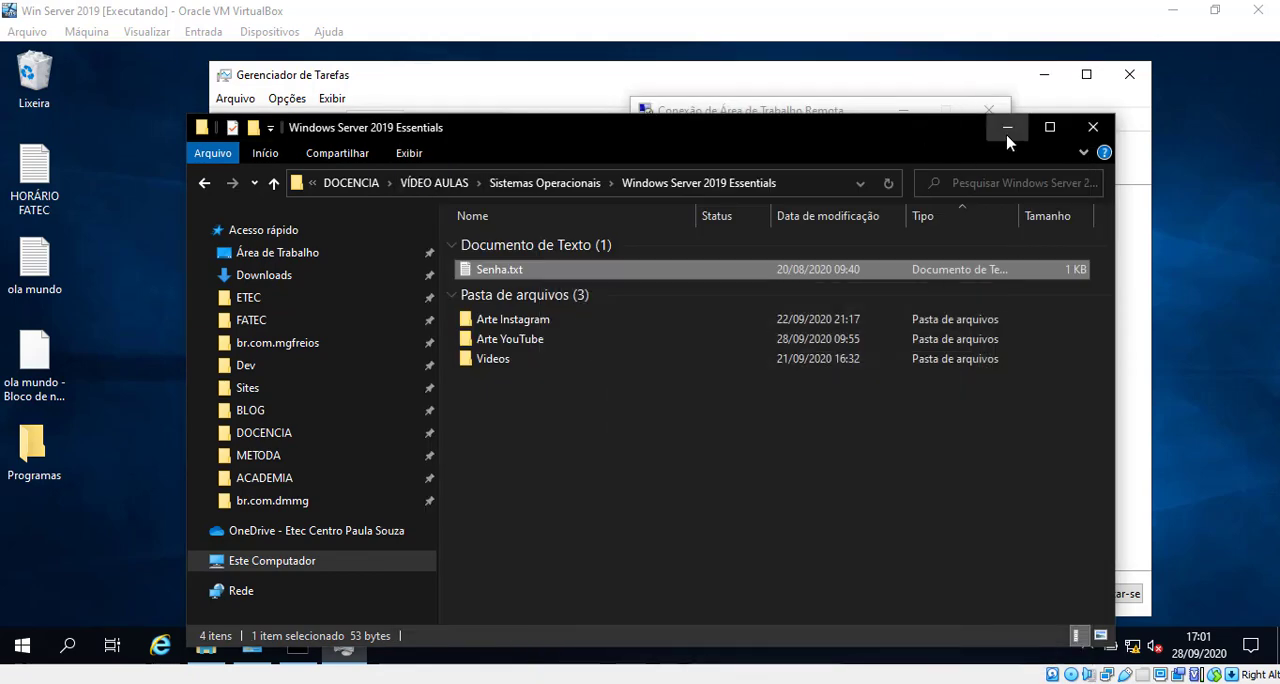
{"action": "left_click", "coordinate": [999, 128]}
Step: Enter the account password, submit the credentials and accept connecting to SERVIDOR despite the certificate errors
{"action": "type", "text": "••••••••••••••"}
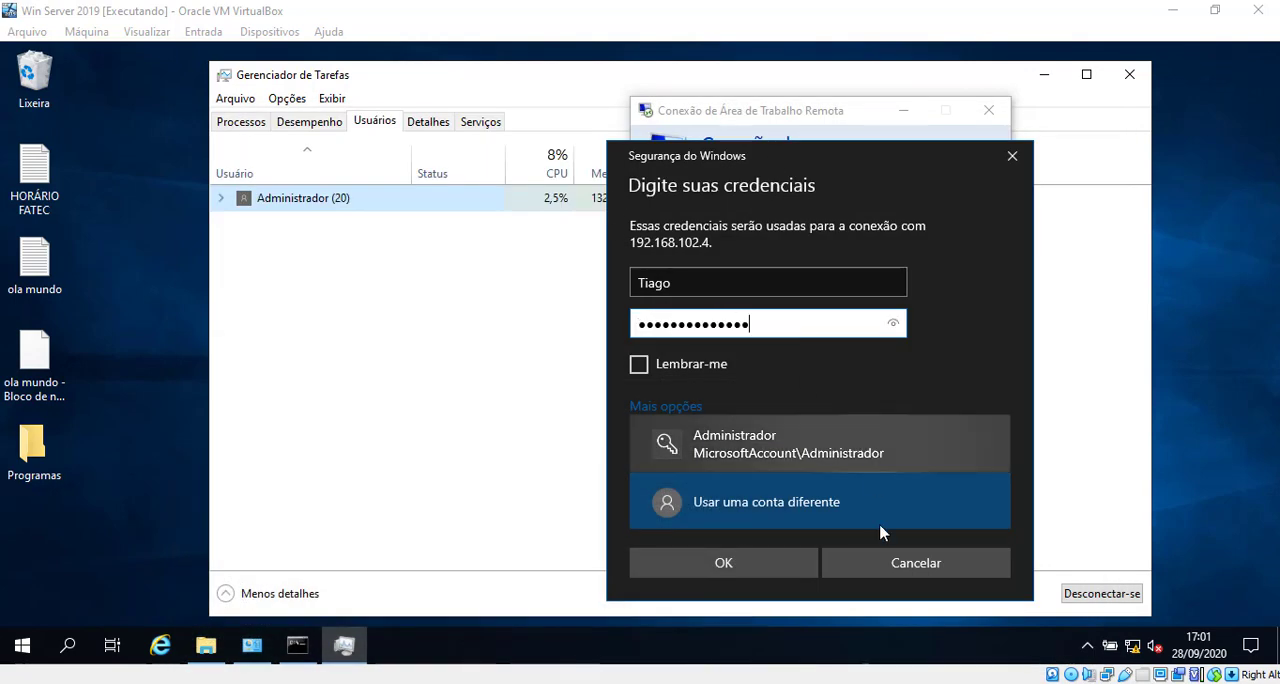
{"action": "left_click", "coordinate": [781, 570]}
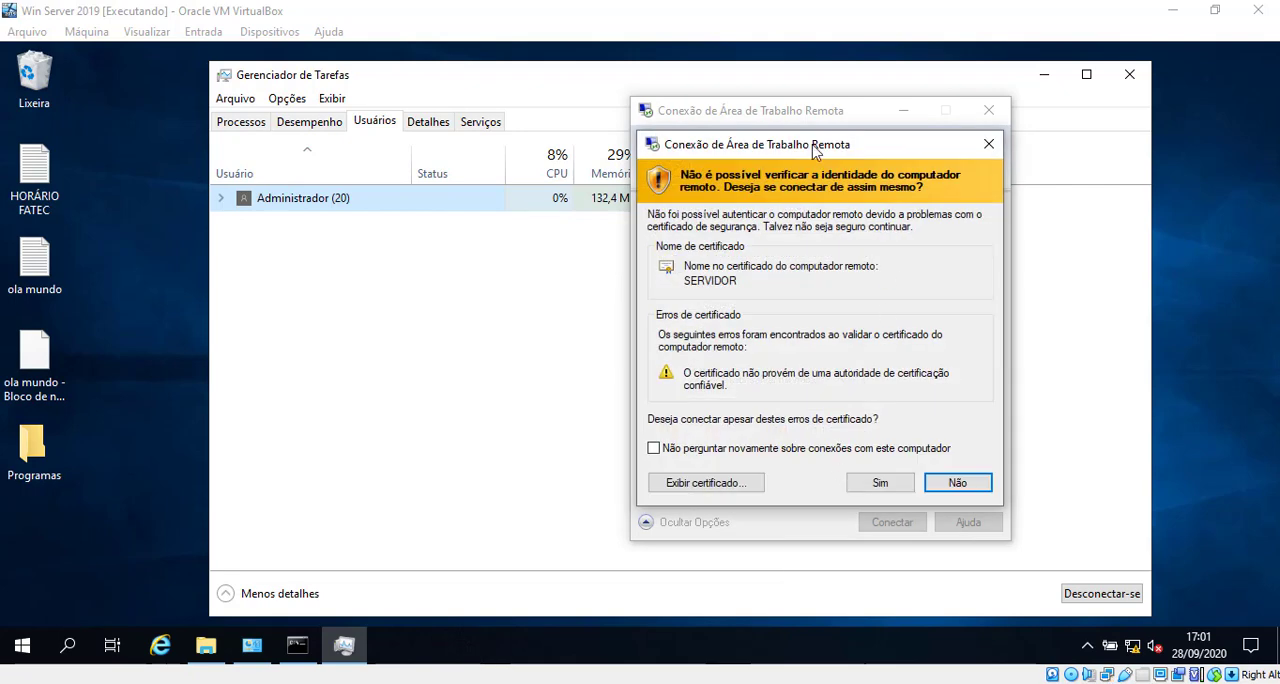
{"action": "left_click_drag", "start_coordinate": [815, 150], "coordinate": [473, 148]}
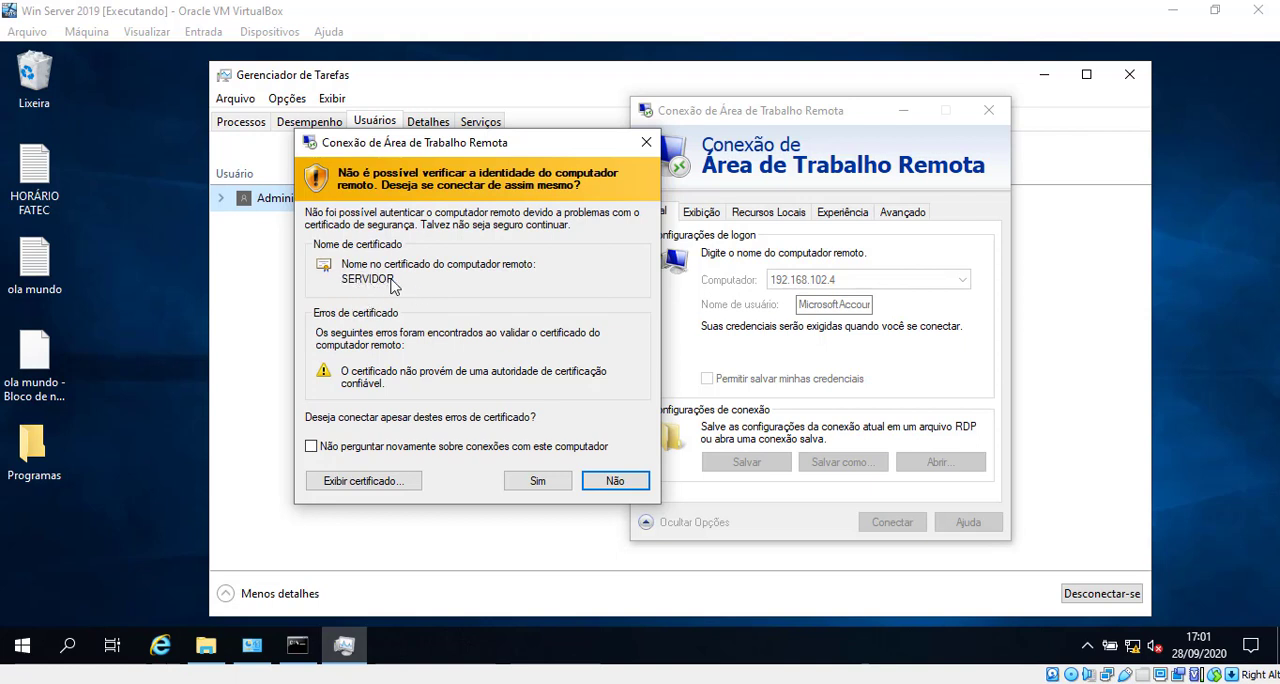
{"action": "left_click", "coordinate": [538, 484]}
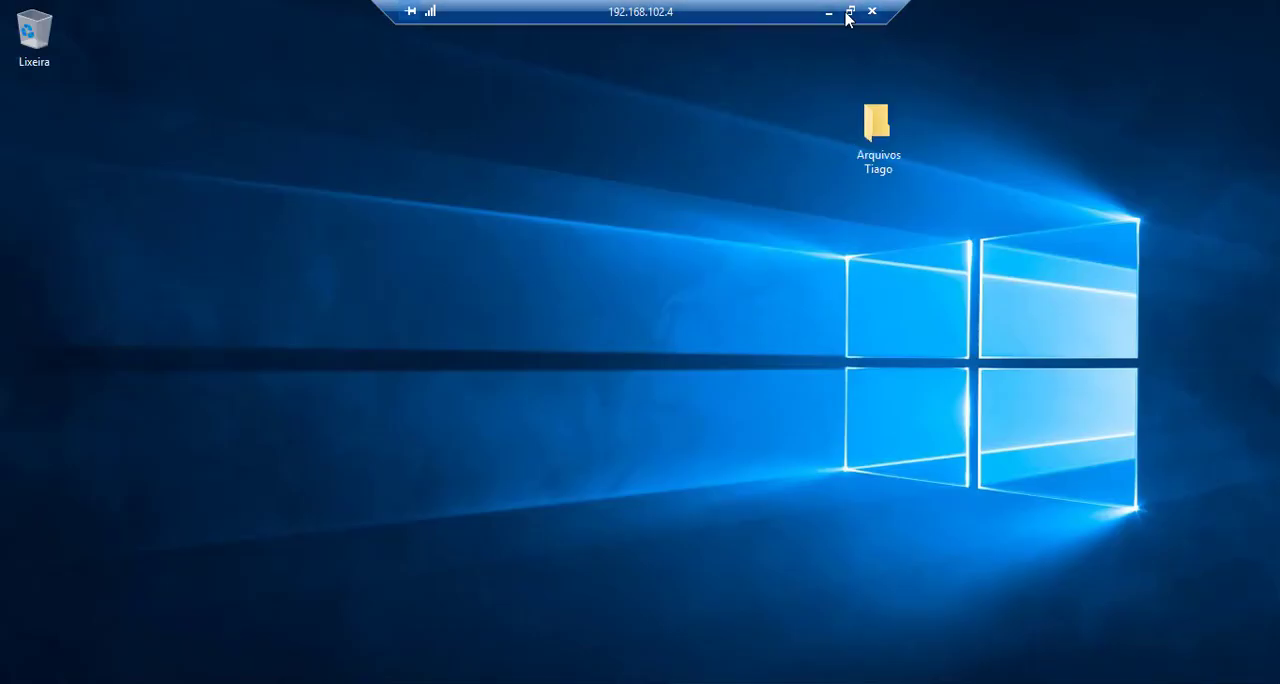
Step: Switch the remote session from full screen to a window and place it beside the server's Task Manager users list
{"action": "left_click", "coordinate": [850, 11]}
{"action": "left_click_drag", "start_coordinate": [372, 16], "coordinate": [873, 234]}
{"action": "left_click_drag", "start_coordinate": [568, 239], "coordinate": [676, 212]}
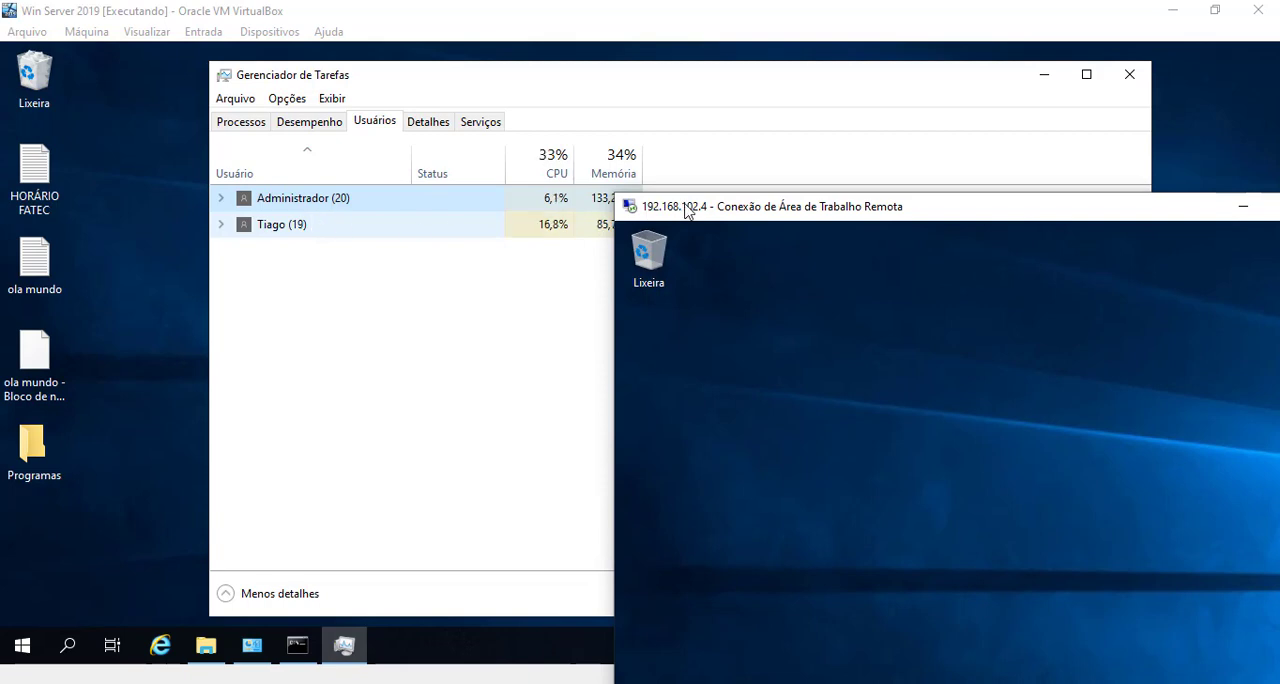
{"action": "left_click_drag", "start_coordinate": [686, 210], "coordinate": [735, 147]}
{"action": "left_click_drag", "start_coordinate": [620, 64], "coordinate": [456, 57]}
{"action": "left_click_drag", "start_coordinate": [985, 150], "coordinate": [505, 154]}
{"action": "key", "text": "alt+Tab"}
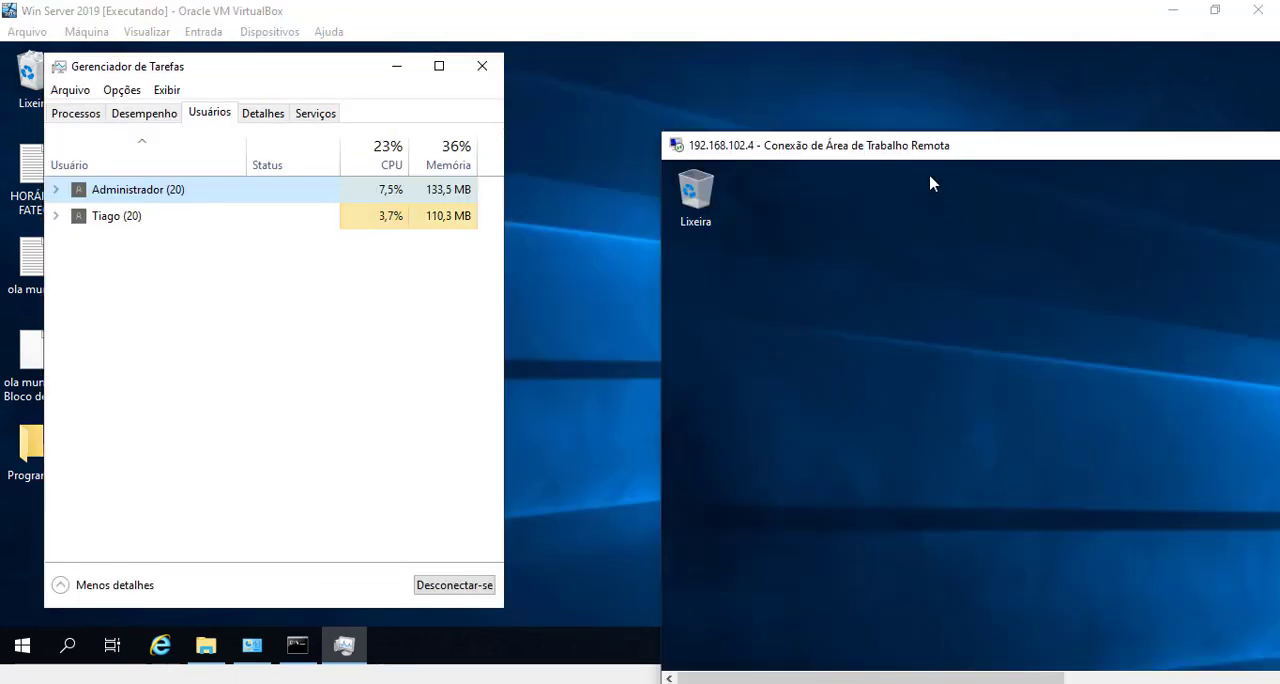
{"action": "left_click_drag", "start_coordinate": [919, 147], "coordinate": [785, 38]}
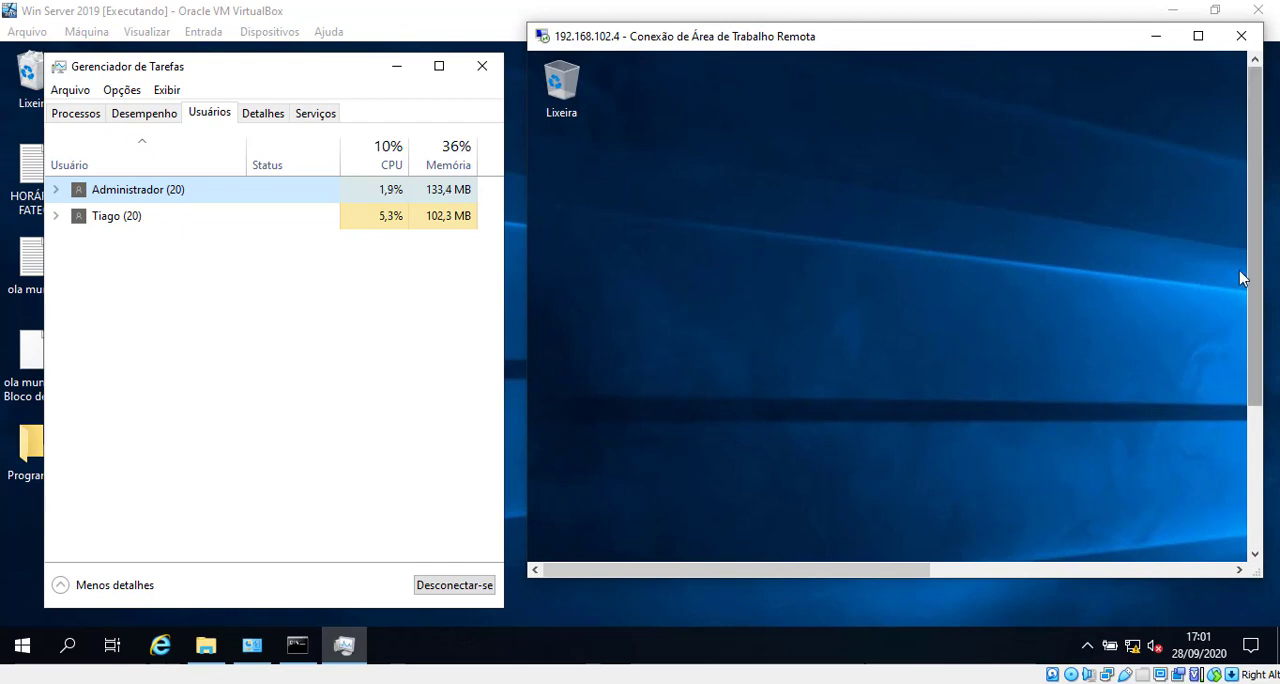
Step: Stretch the remote session window to the full screen height and examine the remote Start menu
{"action": "left_click_drag", "start_coordinate": [1254, 280], "coordinate": [1260, 445]}
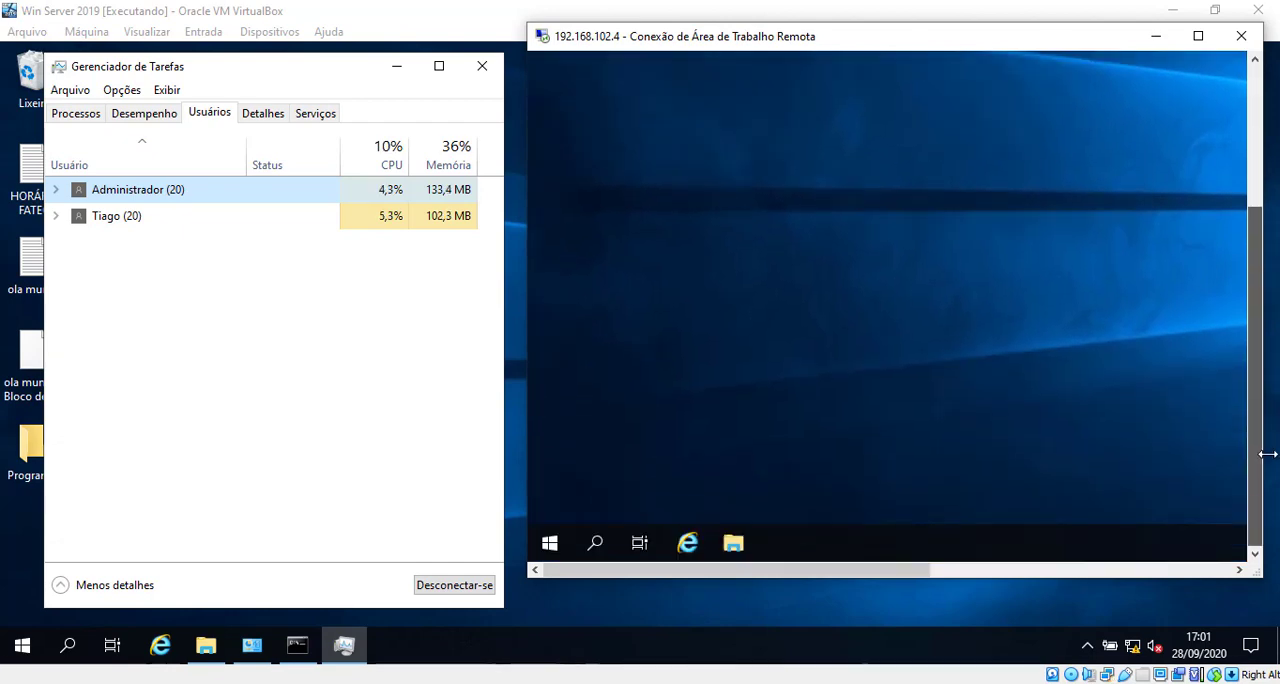
{"action": "left_click", "coordinate": [552, 541]}
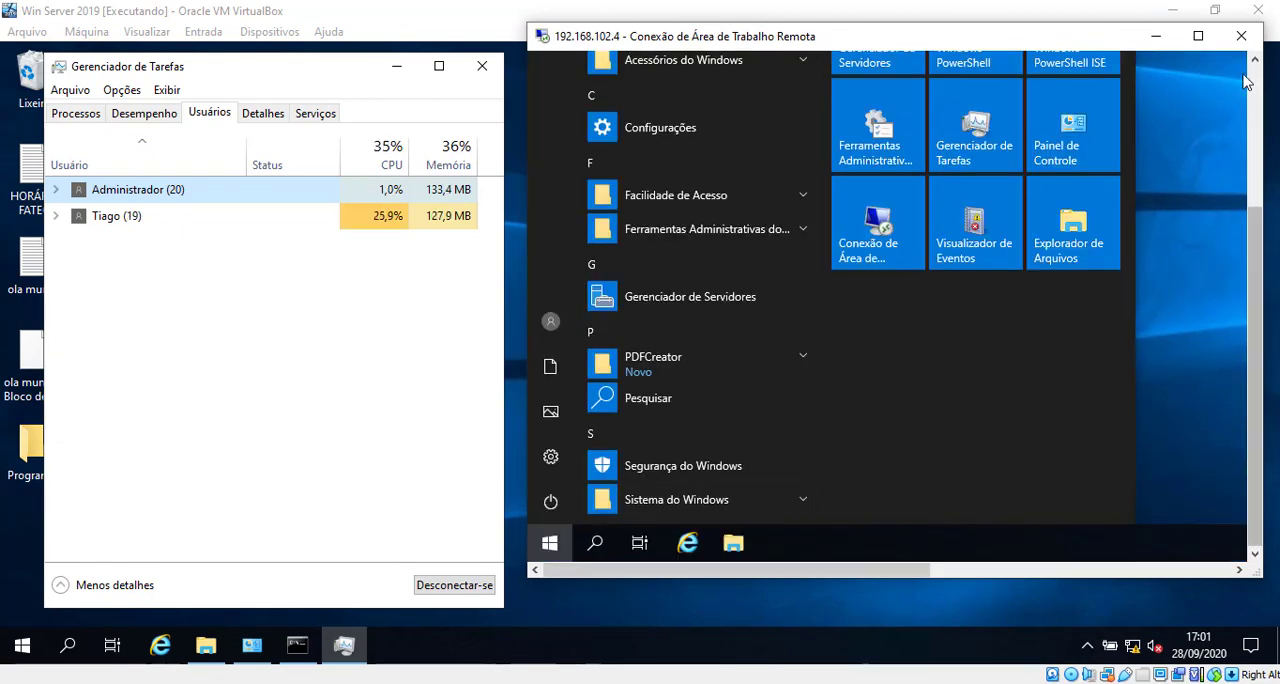
{"action": "left_click_drag", "start_coordinate": [937, 578], "coordinate": [924, 677]}
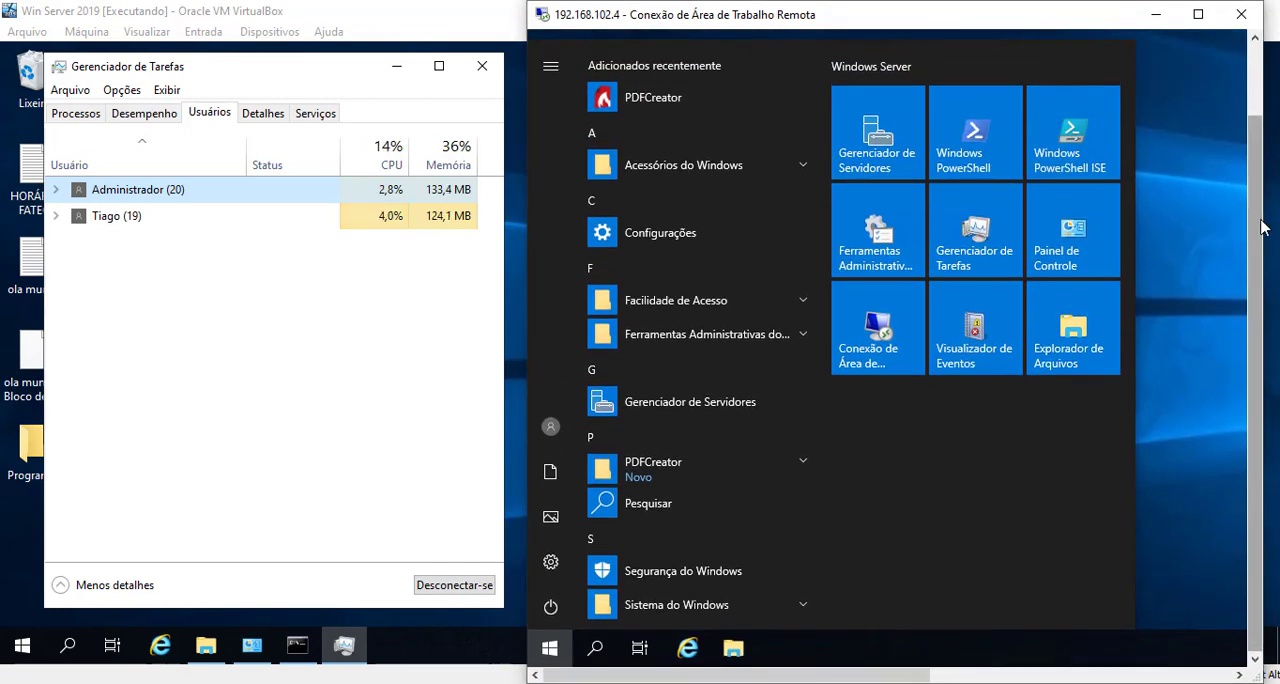
{"action": "left_click_drag", "start_coordinate": [1257, 230], "coordinate": [1238, 110]}
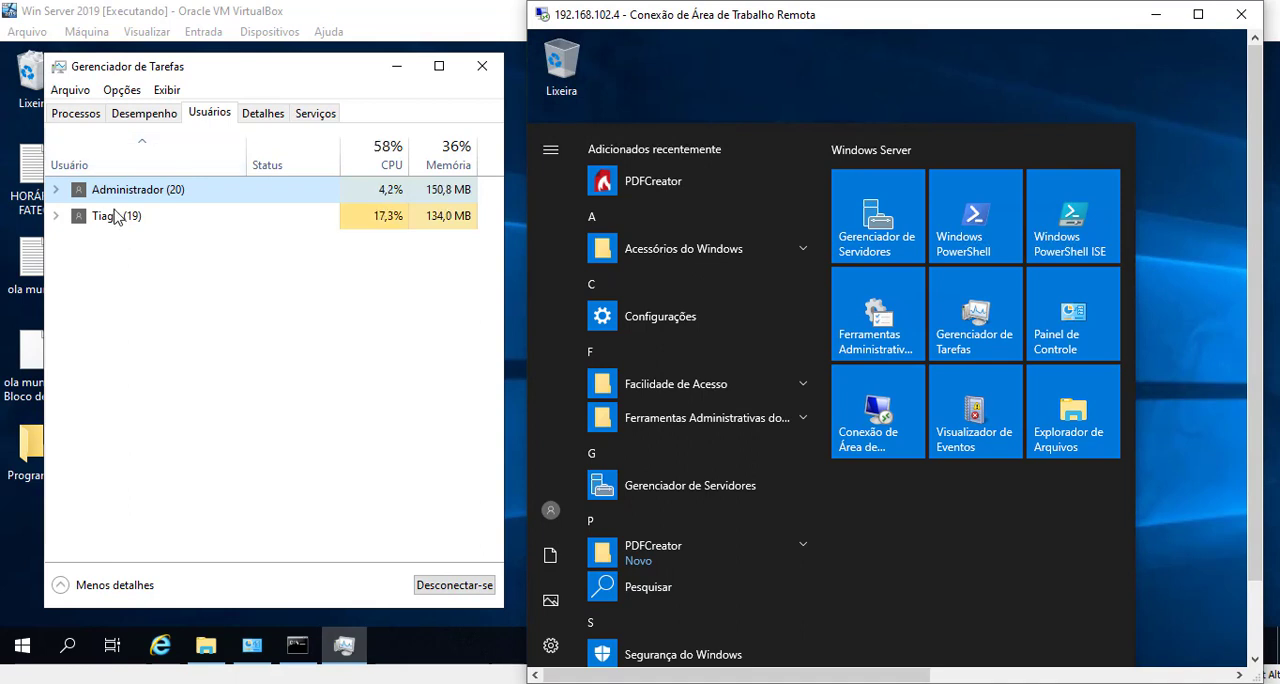
{"action": "left_click", "coordinate": [1240, 314]}
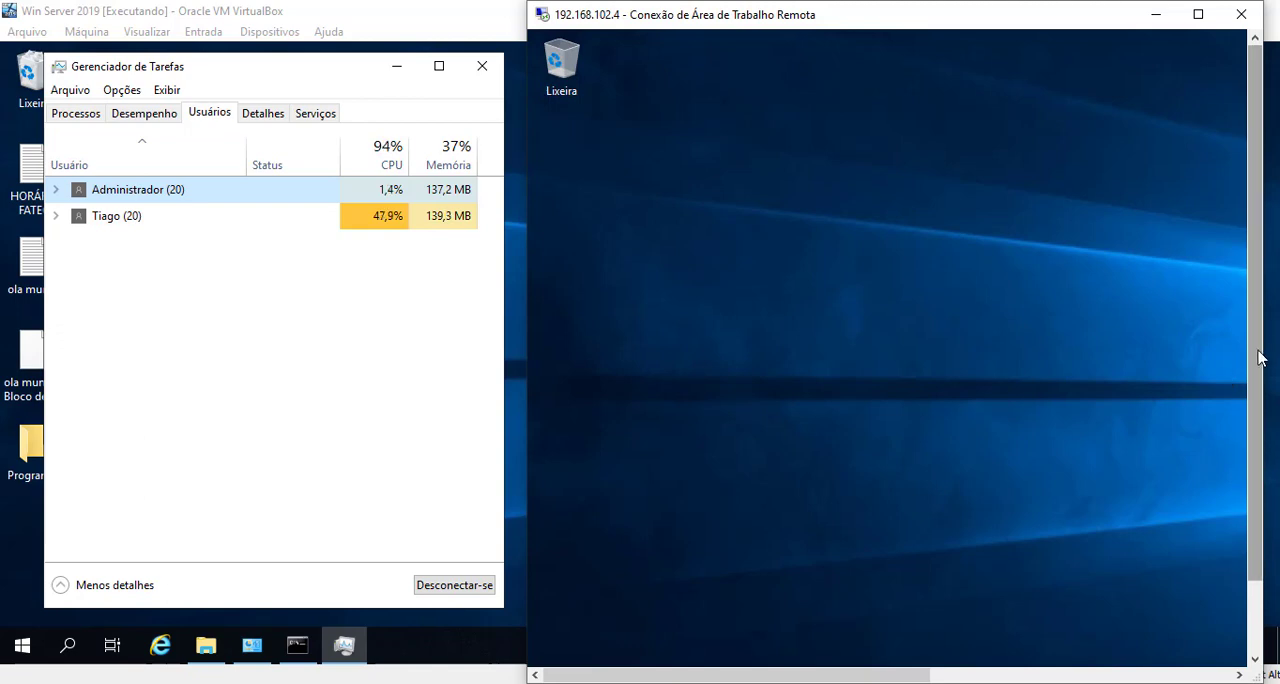
{"action": "left_click_drag", "start_coordinate": [1257, 357], "coordinate": [1257, 430]}
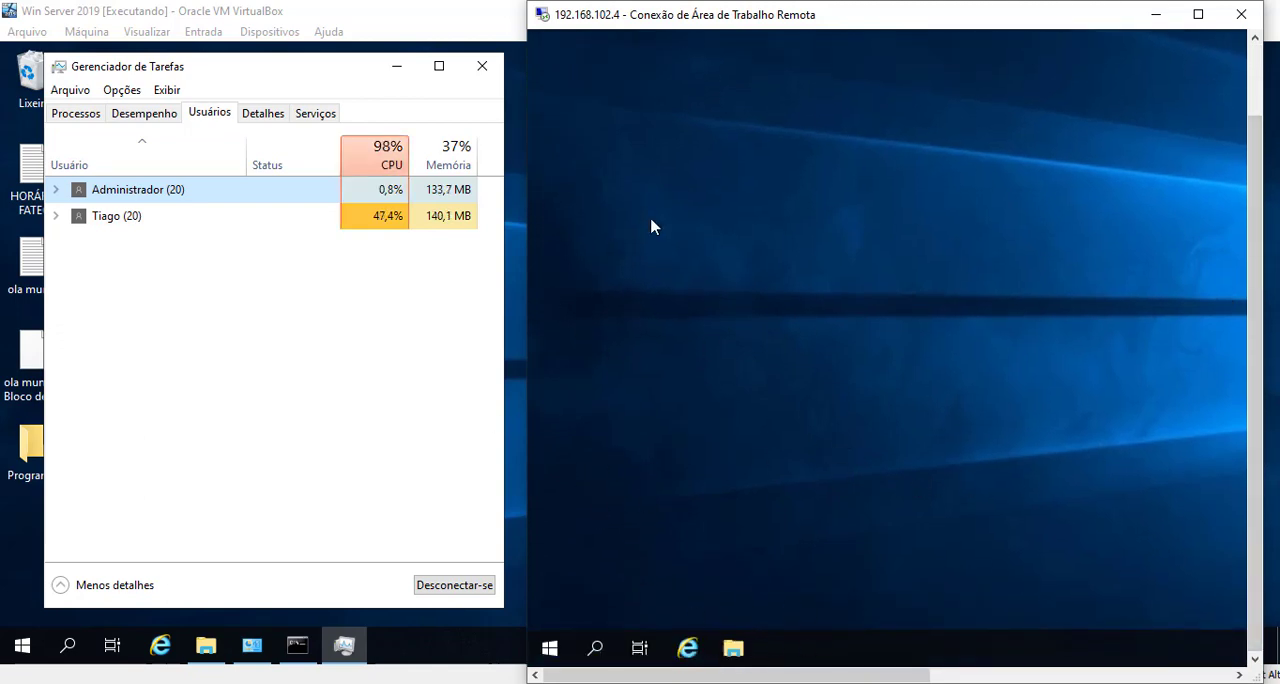
Step: Take the remote session to full screen and back to a window, enlarging it to nearly fill the host screen
{"action": "left_click", "coordinate": [1198, 14]}
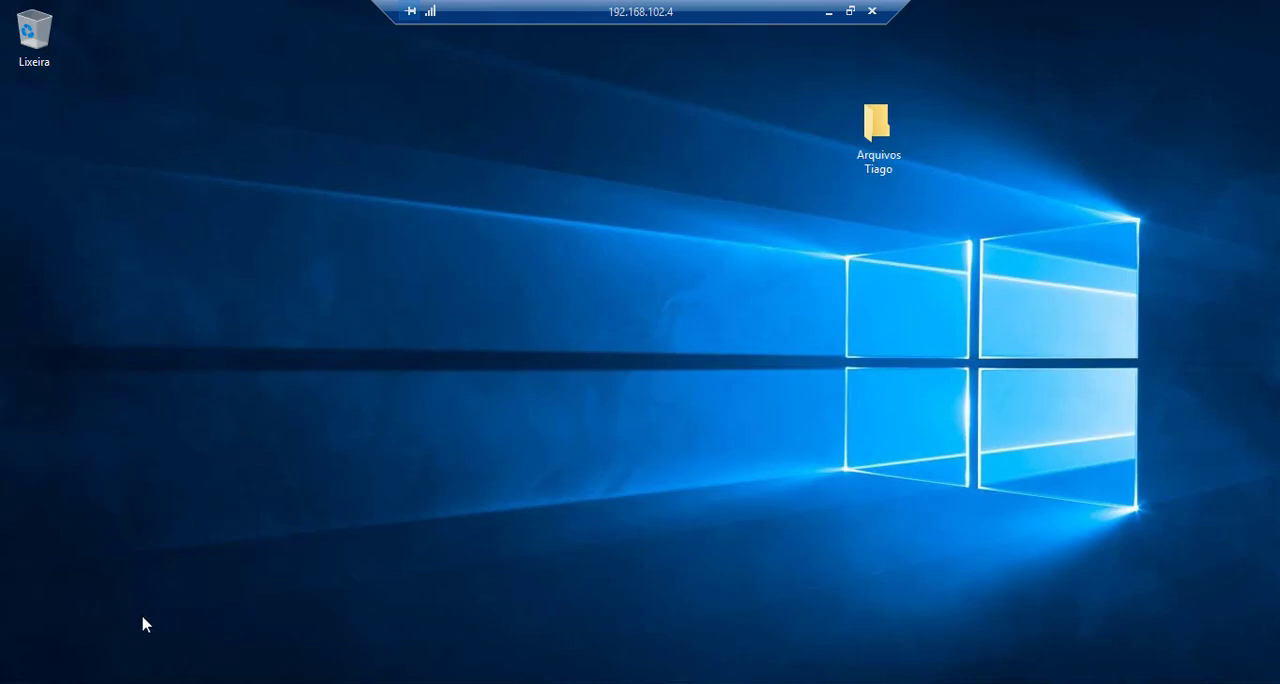
{"action": "left_click", "coordinate": [850, 11]}
{"action": "left_click_drag", "start_coordinate": [794, 43], "coordinate": [269, 27]}
{"action": "left_click_drag", "start_coordinate": [729, 564], "coordinate": [1270, 678]}
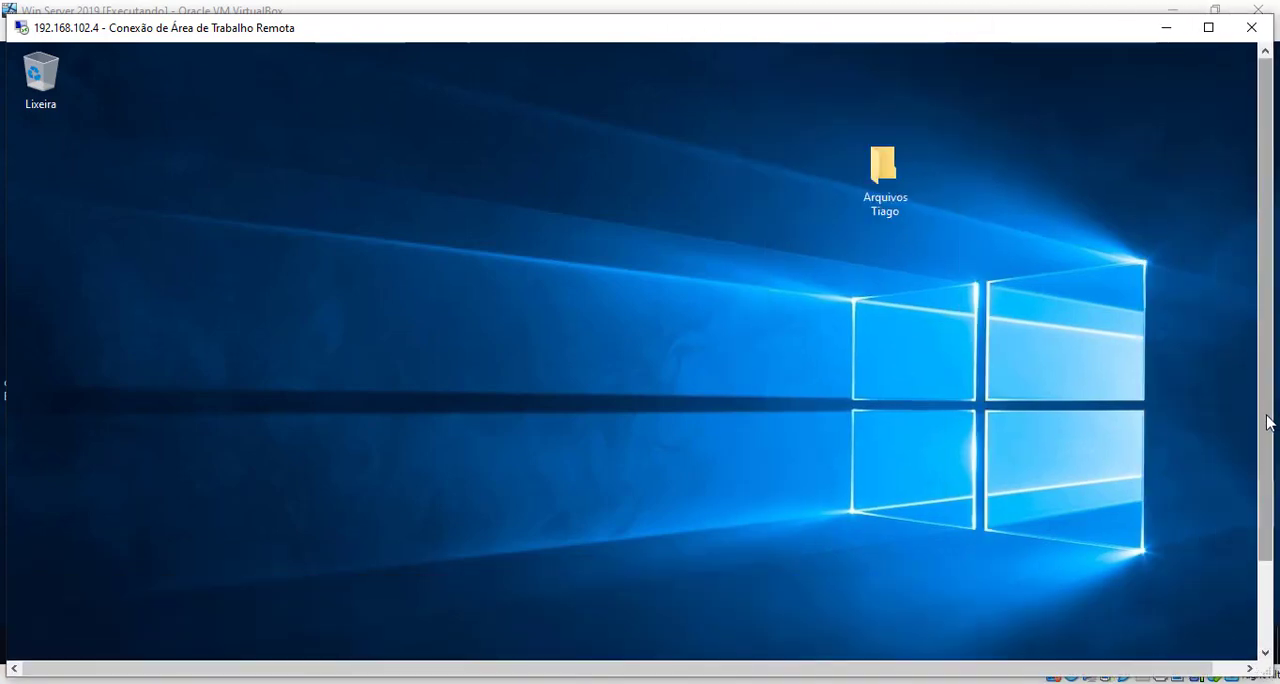
{"action": "left_click_drag", "start_coordinate": [1268, 420], "coordinate": [1268, 500]}
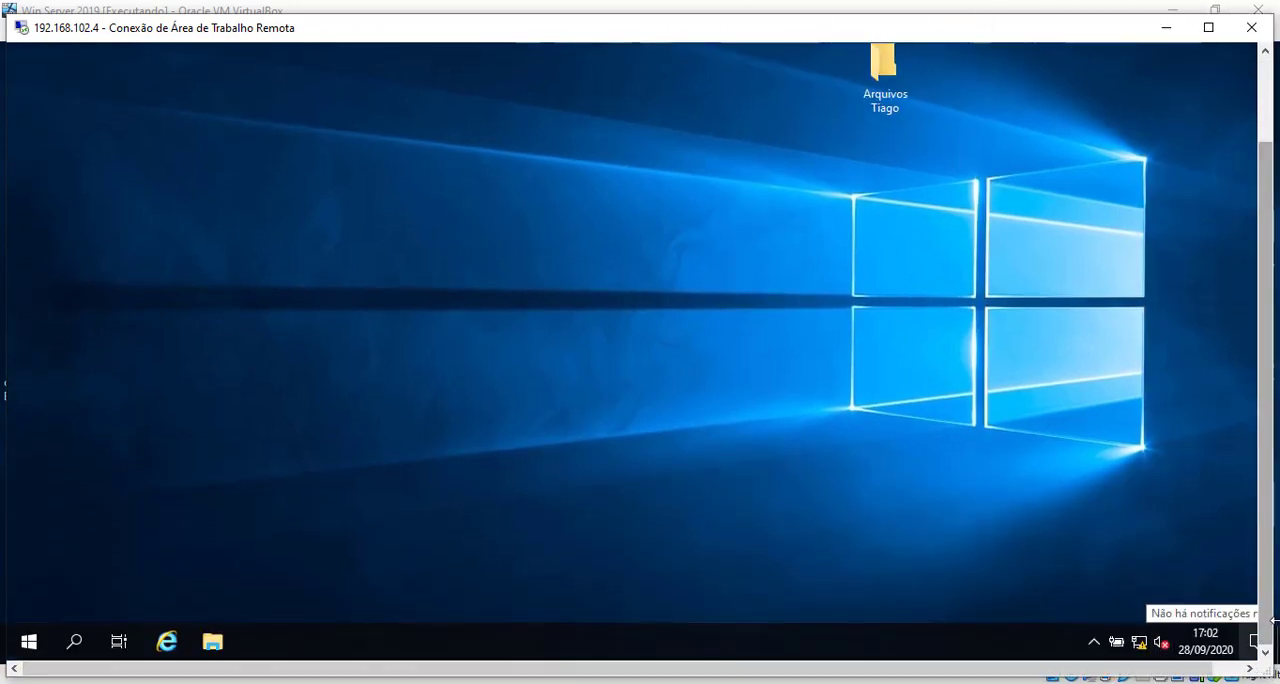
{"action": "left_click_drag", "start_coordinate": [1274, 621], "coordinate": [1275, 621]}
{"action": "left_click_drag", "start_coordinate": [512, 675], "coordinate": [617, 675]}
{"action": "left_click_drag", "start_coordinate": [1143, 670], "coordinate": [920, 670]}
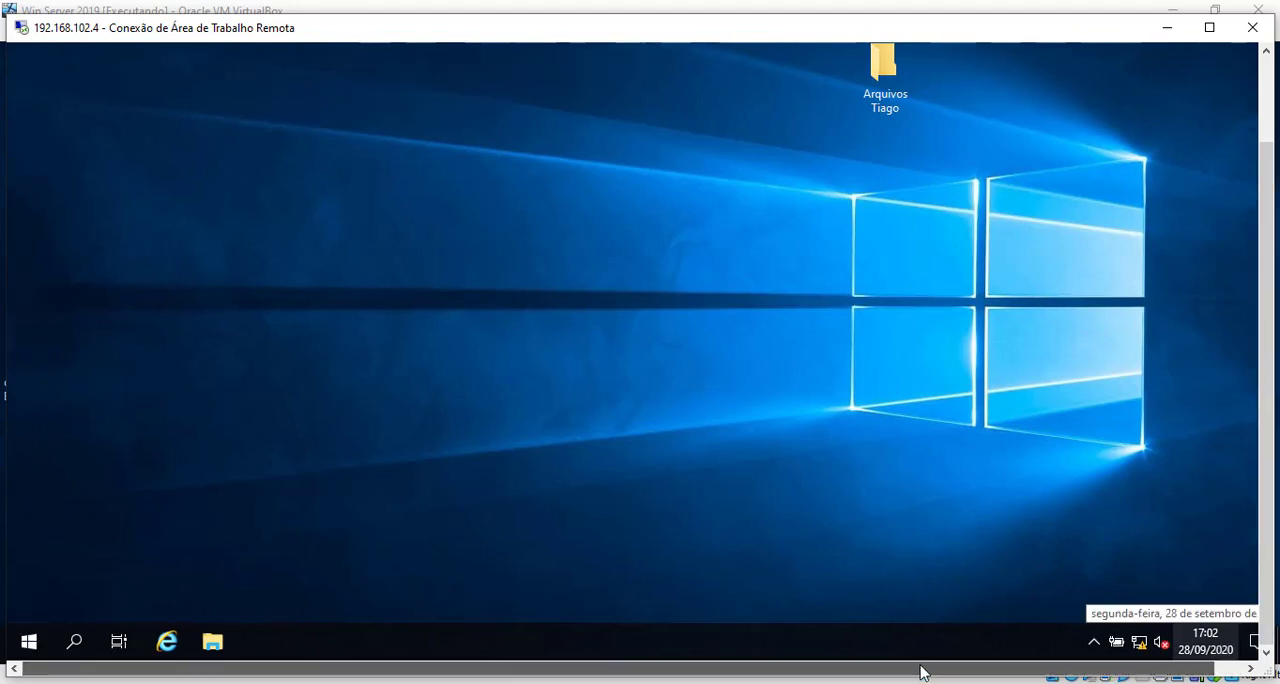
Step: View the remote session's Start menu, open the user's files folder on the remote desktop and close it
{"action": "left_click", "coordinate": [29, 641]}
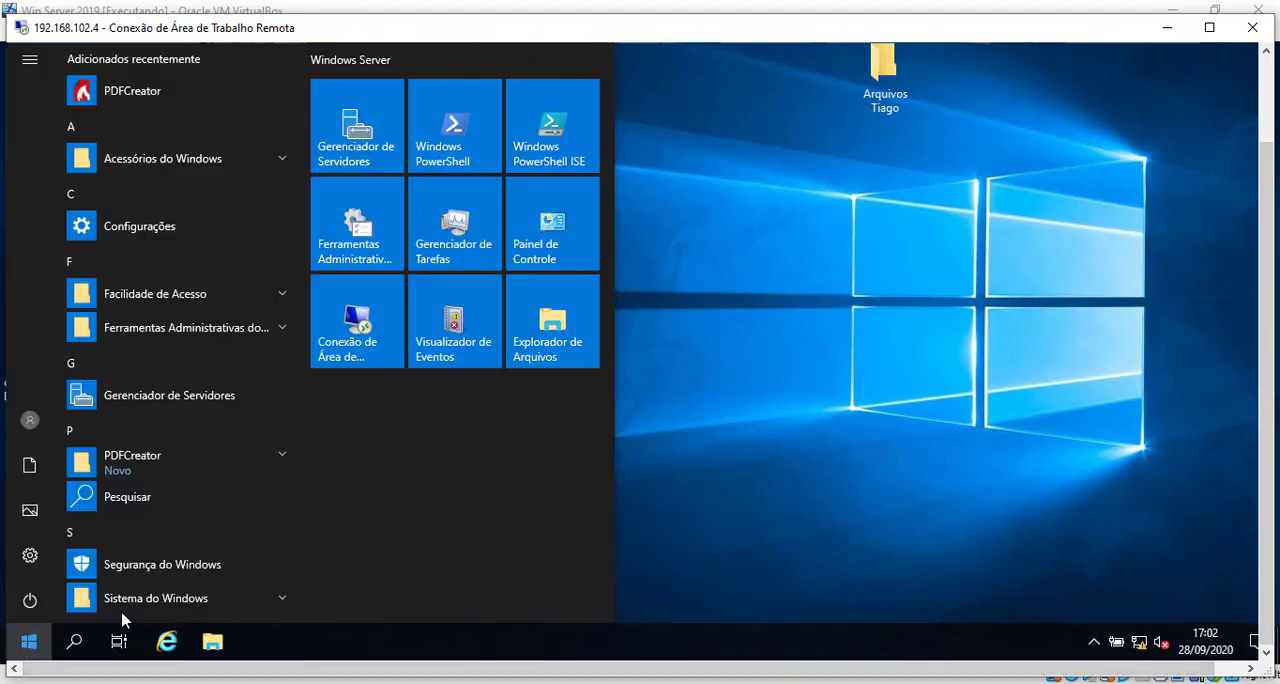
{"action": "left_click", "coordinate": [850, 318]}
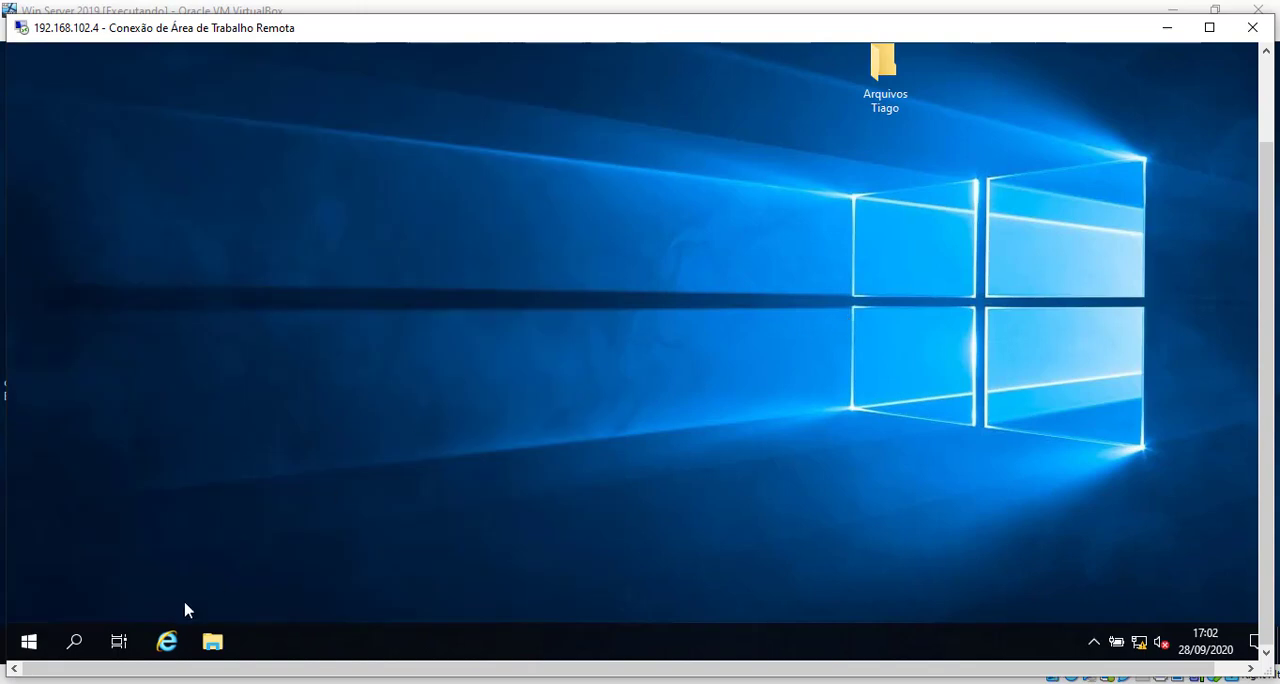
{"action": "double_click", "coordinate": [882, 72]}
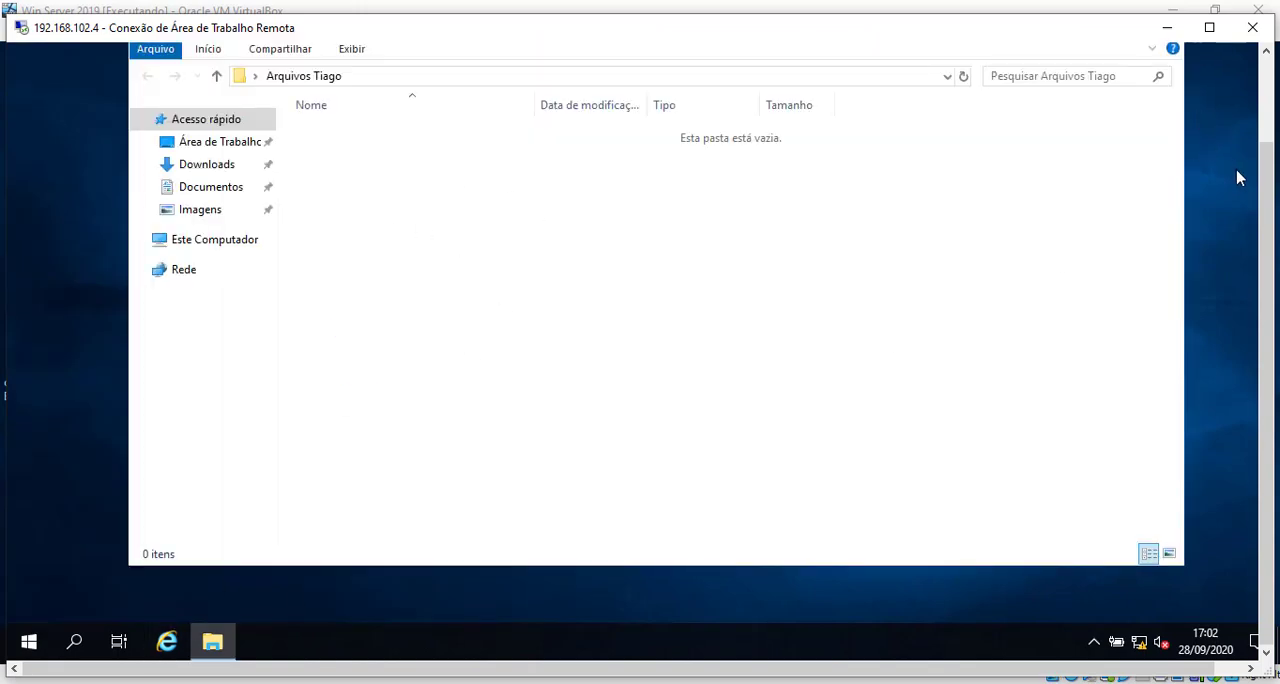
{"action": "left_click_drag", "start_coordinate": [1271, 178], "coordinate": [1271, 92]}
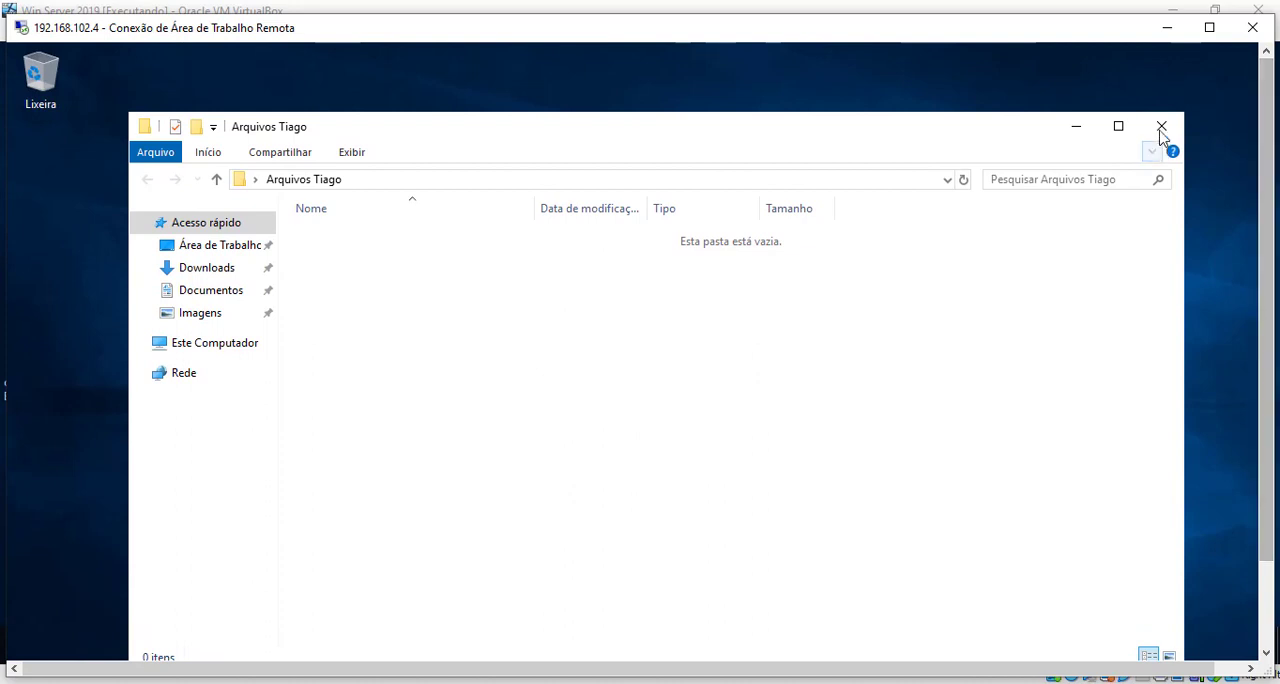
{"action": "left_click", "coordinate": [1161, 128]}
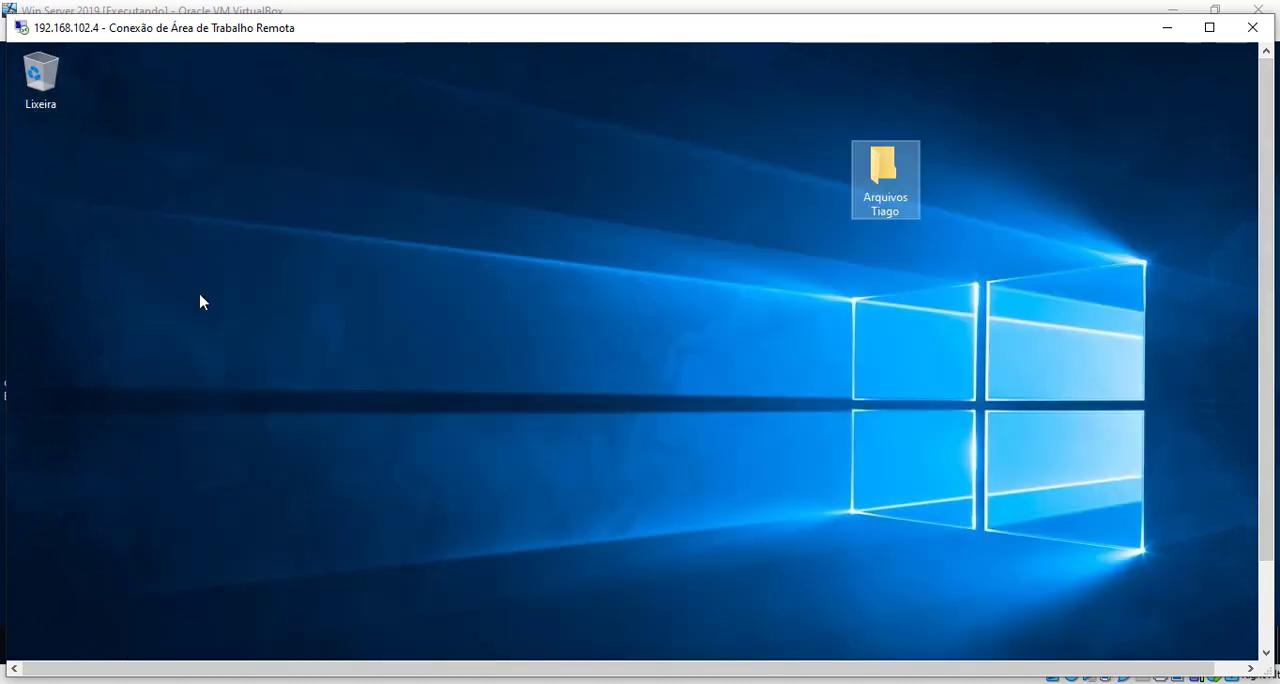
Step: Open File Explorer in the remote session and display the drives under Este Computador
{"action": "left_click_drag", "start_coordinate": [1263, 332], "coordinate": [1264, 449]}
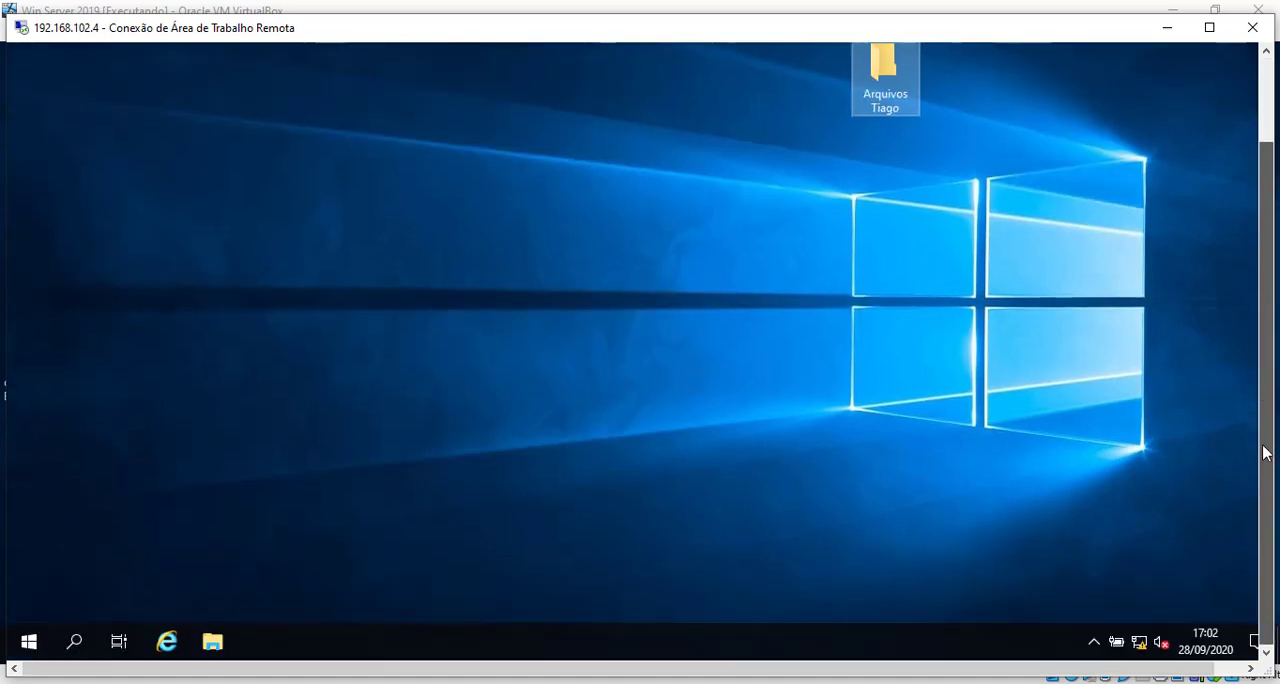
{"action": "left_click", "coordinate": [212, 640]}
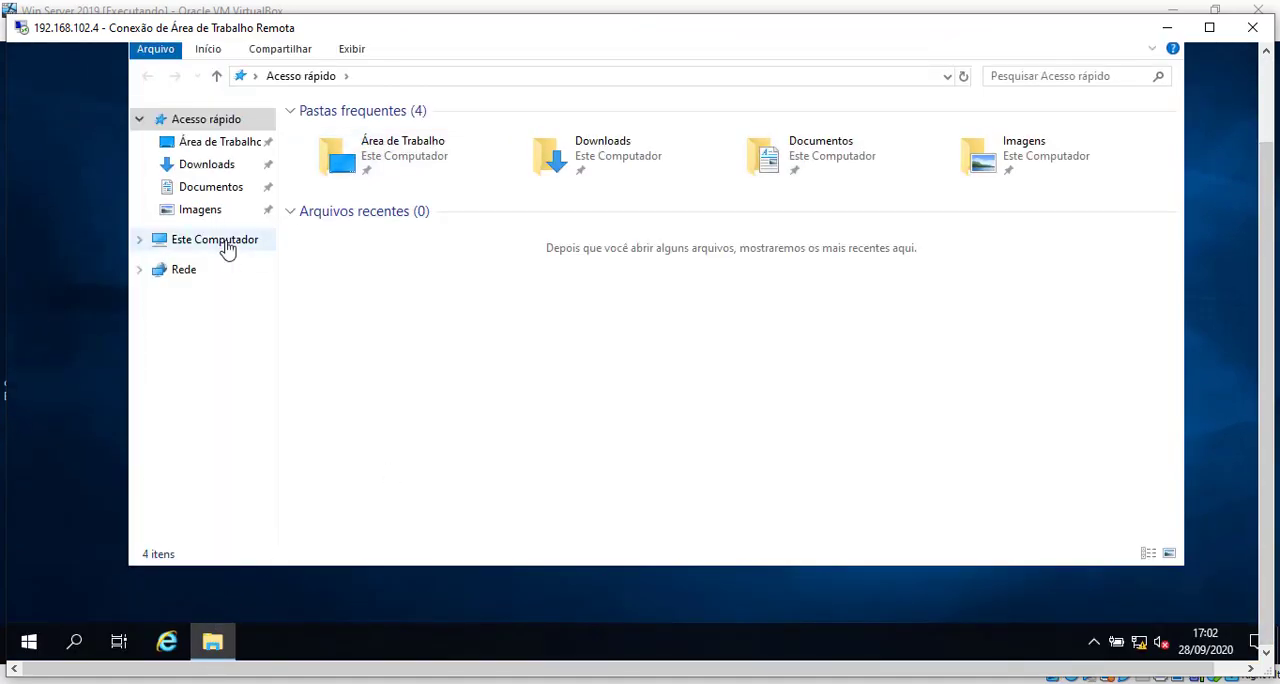
{"action": "left_click", "coordinate": [228, 243]}
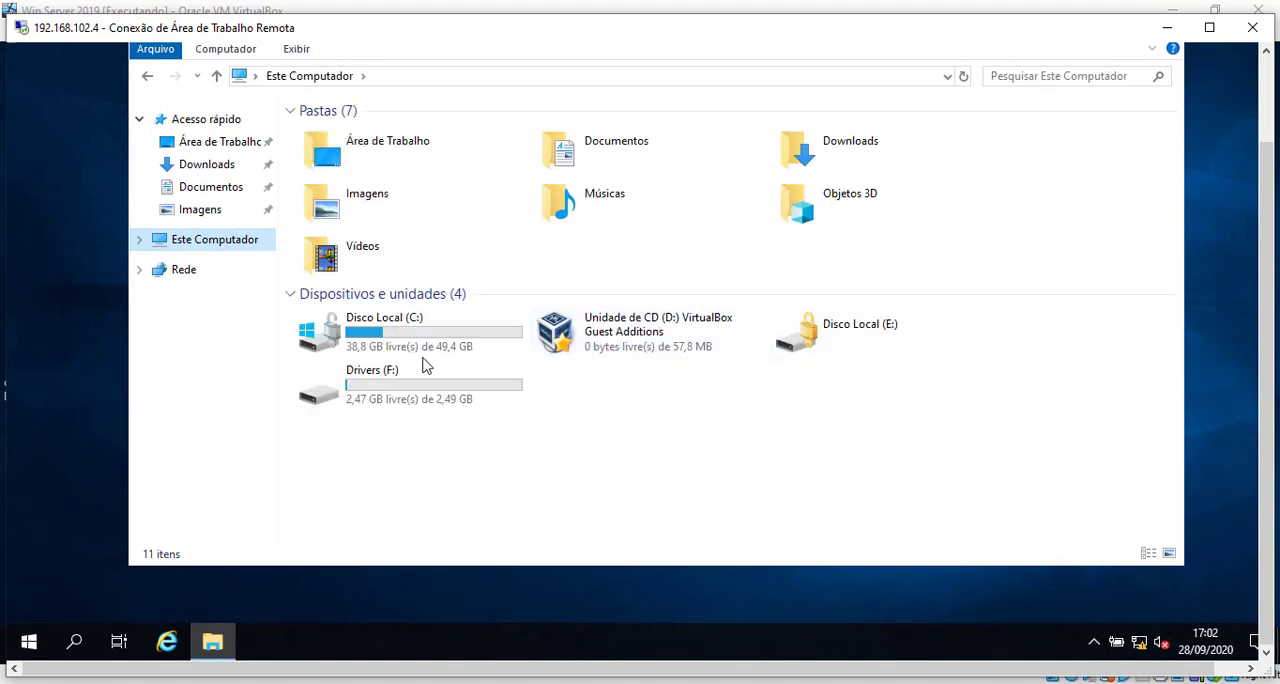
Step: View drive C: in the remote session and return, open the BitLocker unlock prompt for Disco Local (E:) and dismiss it
{"action": "double_click", "coordinate": [385, 333]}
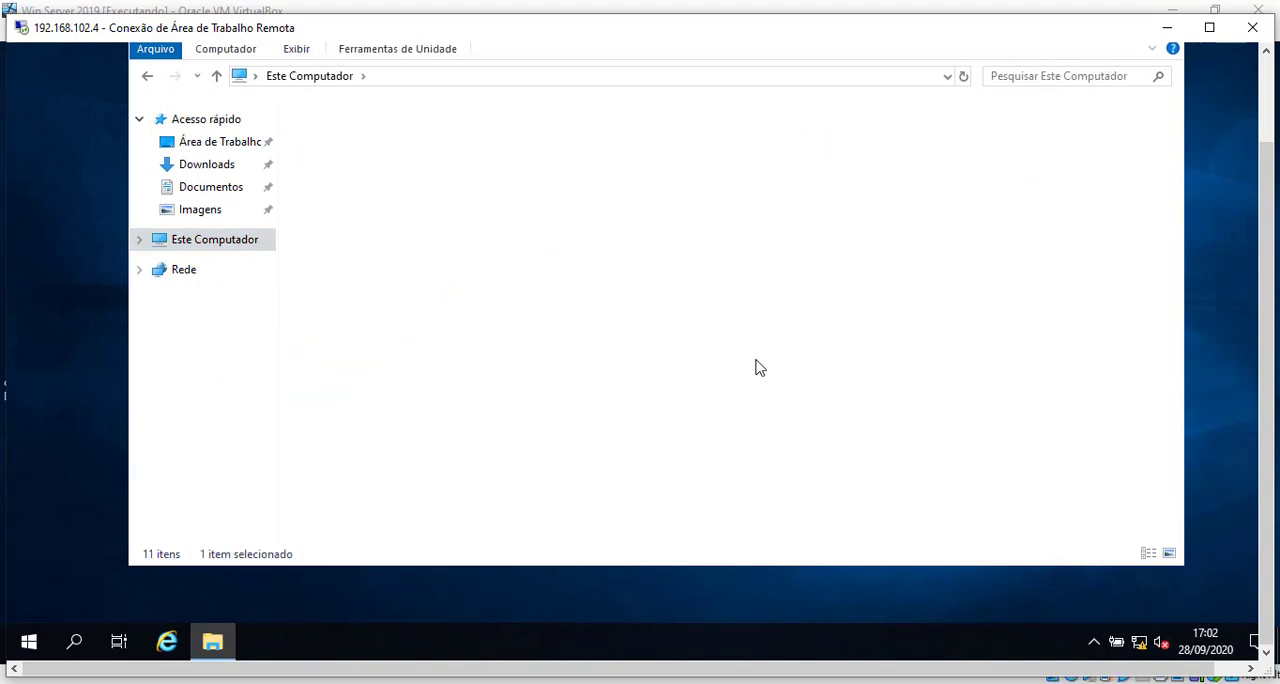
{"action": "left_click", "coordinate": [148, 76]}
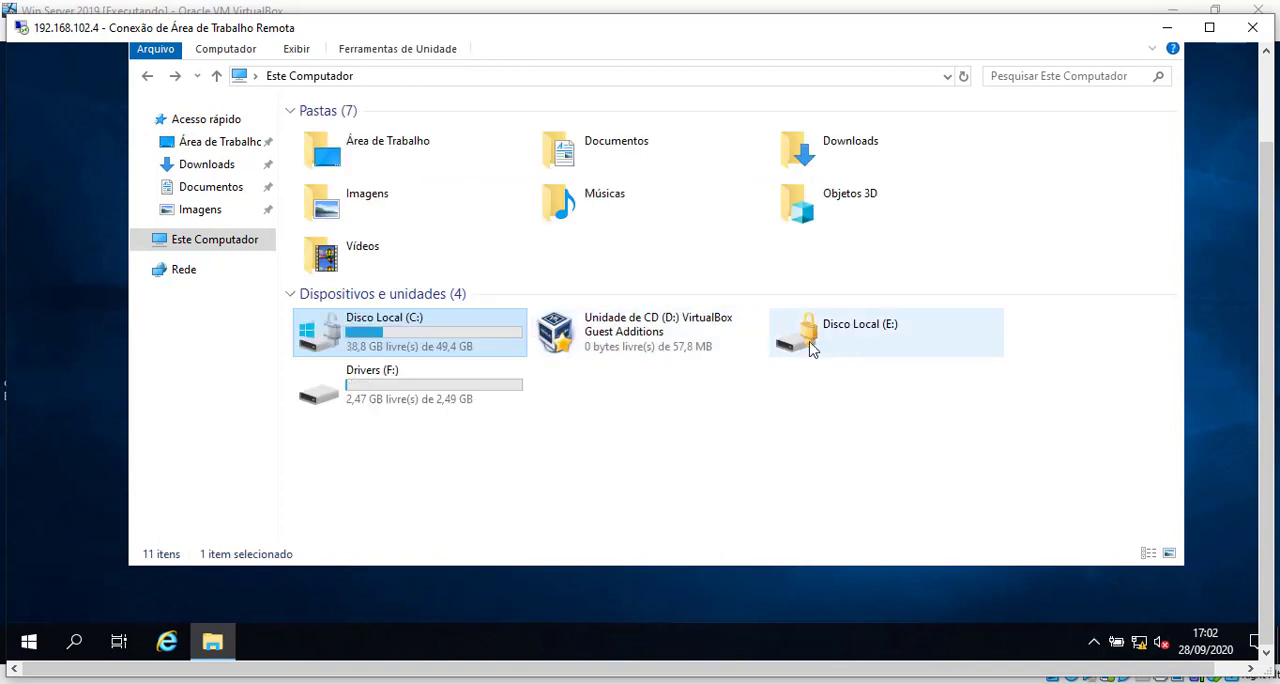
{"action": "double_click", "coordinate": [835, 345]}
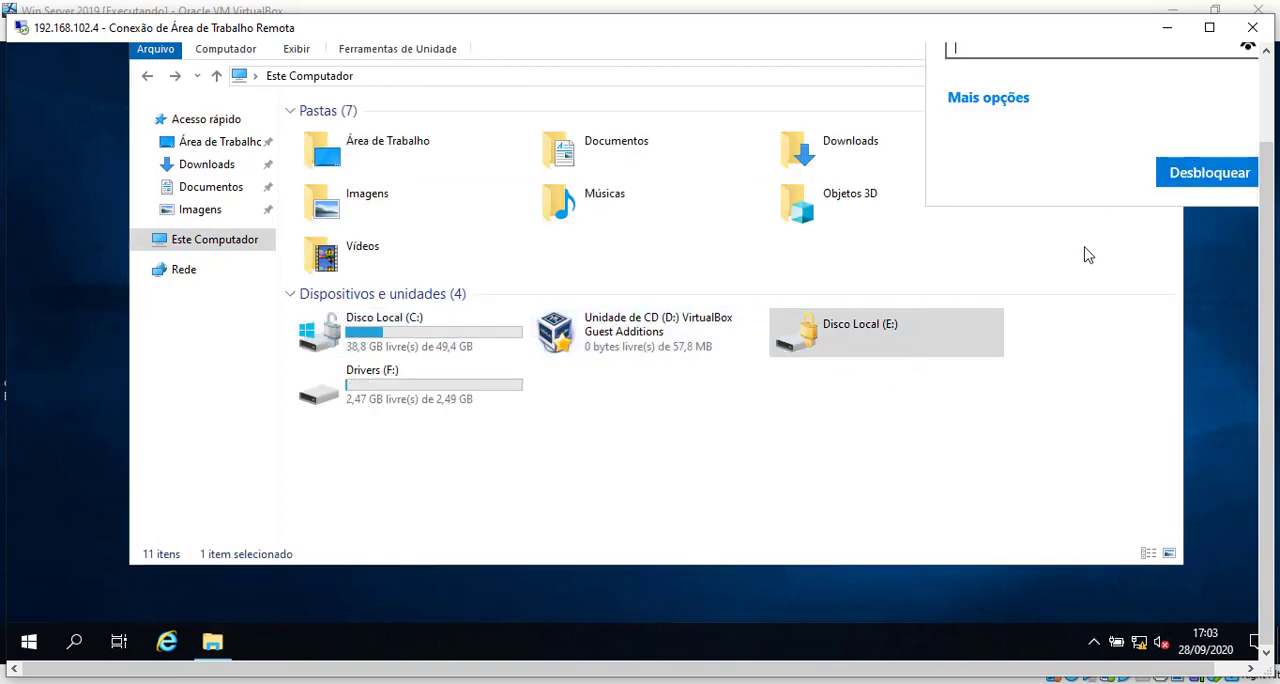
{"action": "left_click_drag", "start_coordinate": [1268, 222], "coordinate": [1266, 136]}
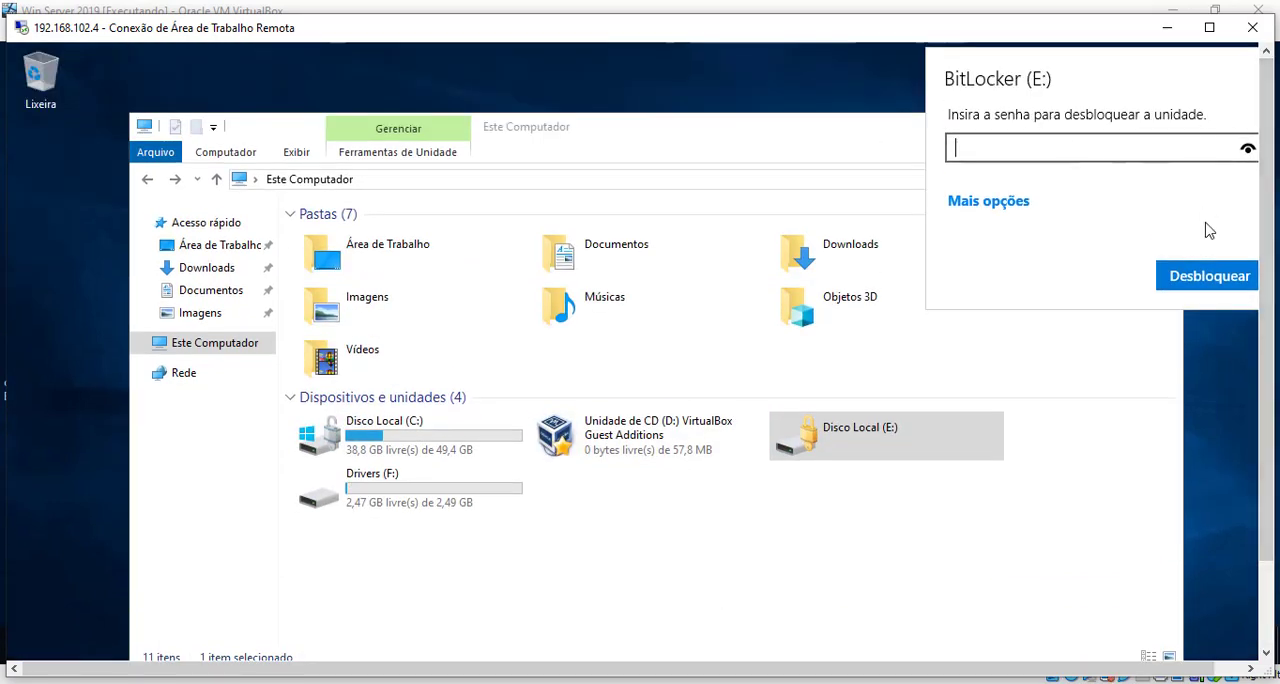
{"action": "left_click", "coordinate": [948, 428]}
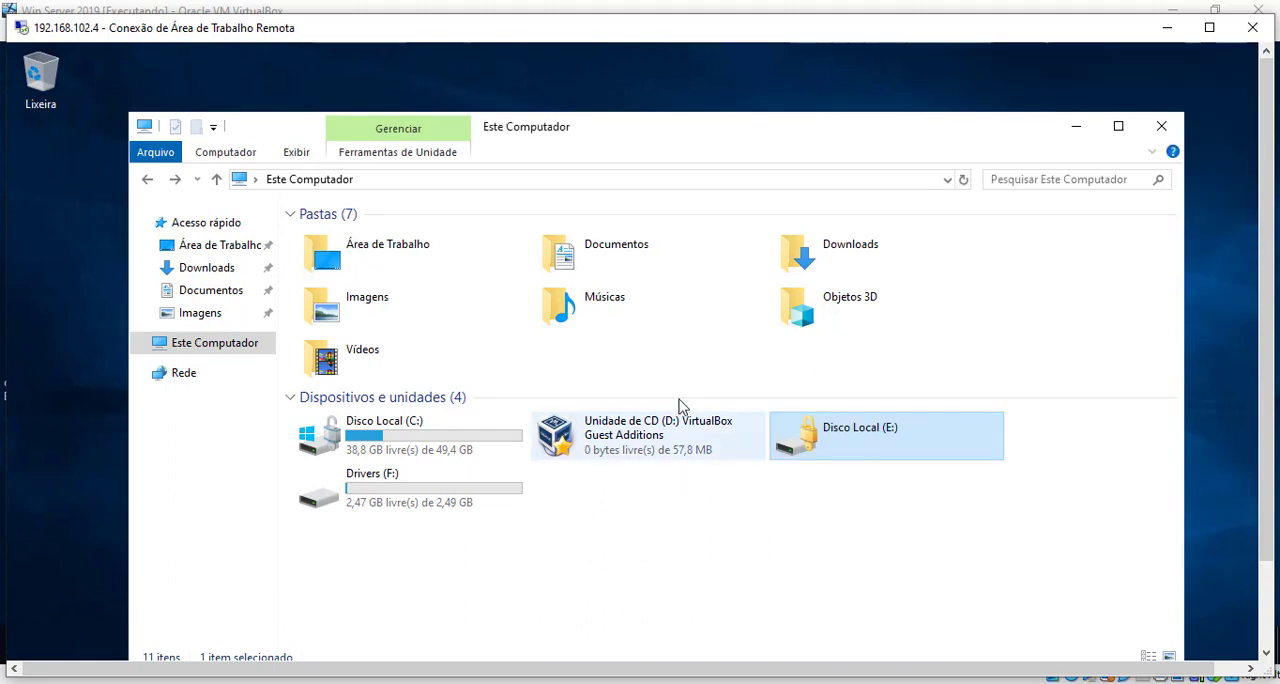
Step: Toggle the remote session between full screen and a window, moving it aside to view the connected users in Task Manager
{"action": "left_click", "coordinate": [1209, 27]}
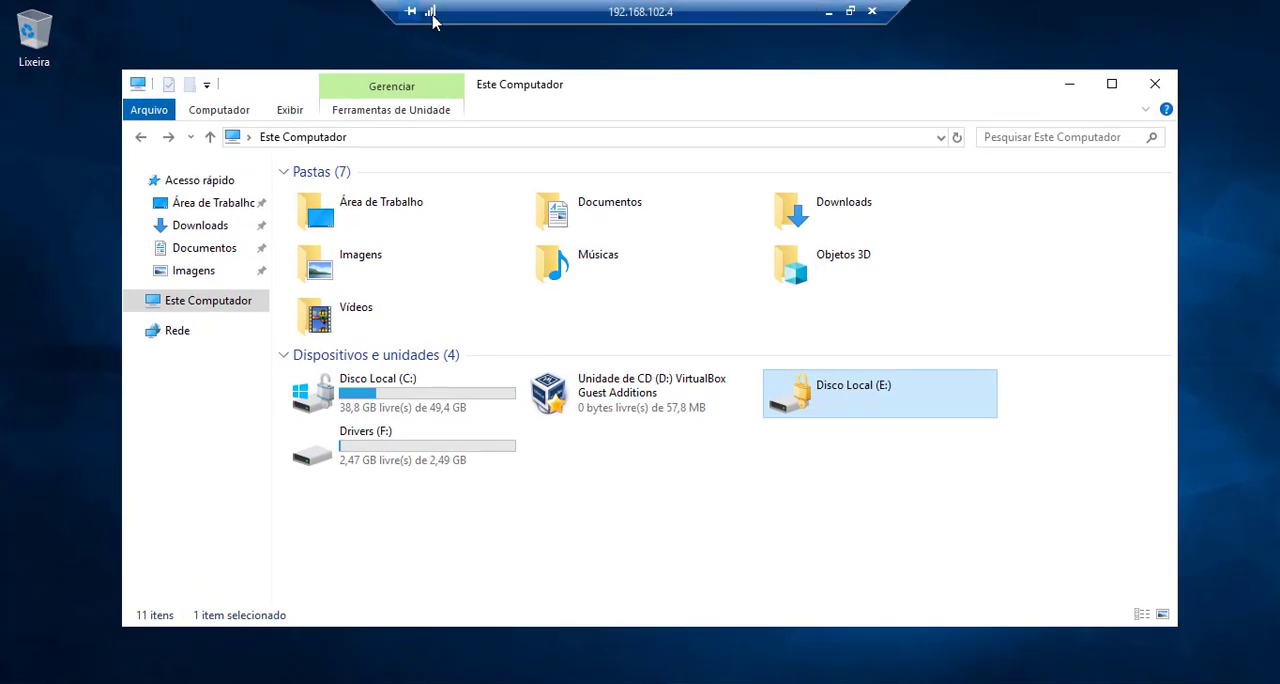
{"action": "left_click", "coordinate": [851, 12]}
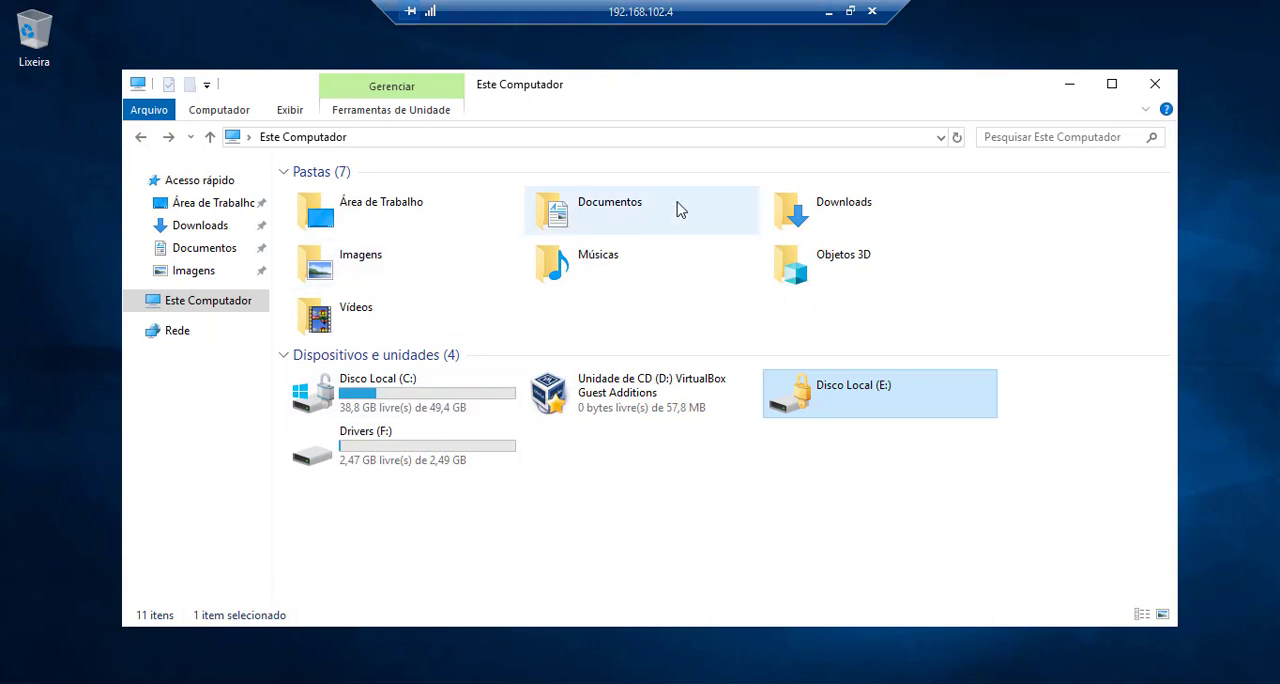
{"action": "left_click", "coordinate": [851, 12]}
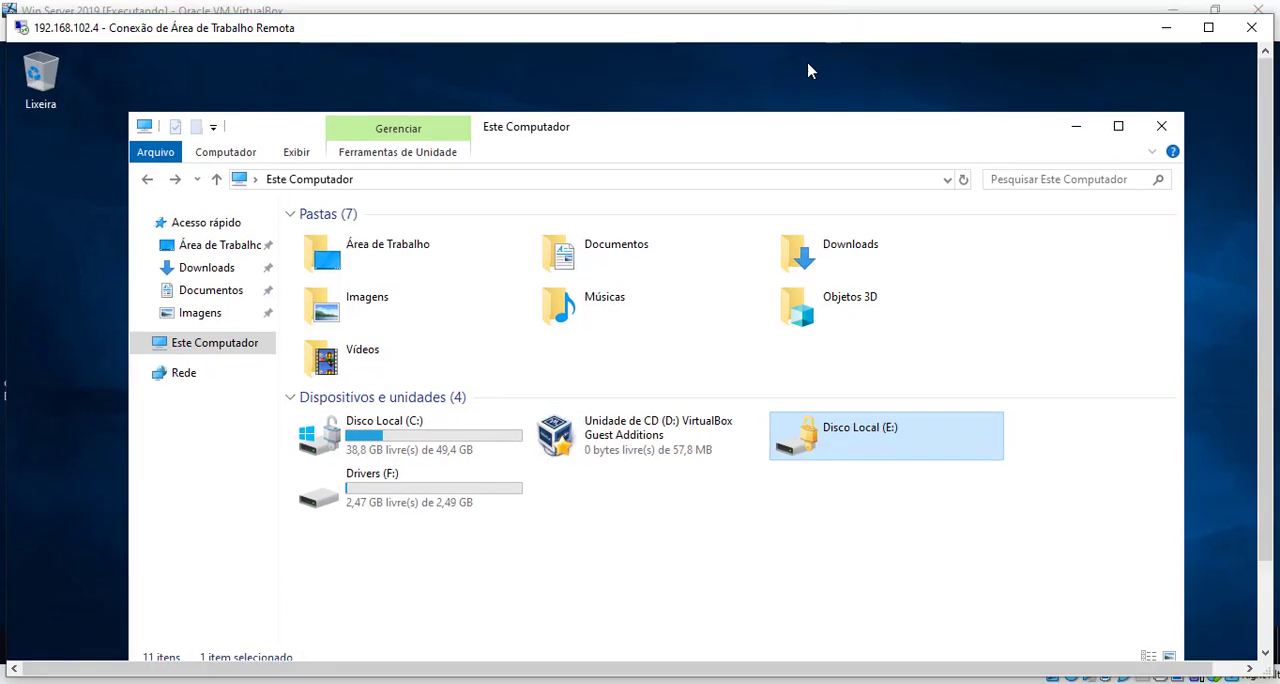
{"action": "left_click_drag", "start_coordinate": [7, 13], "coordinate": [131, 44]}
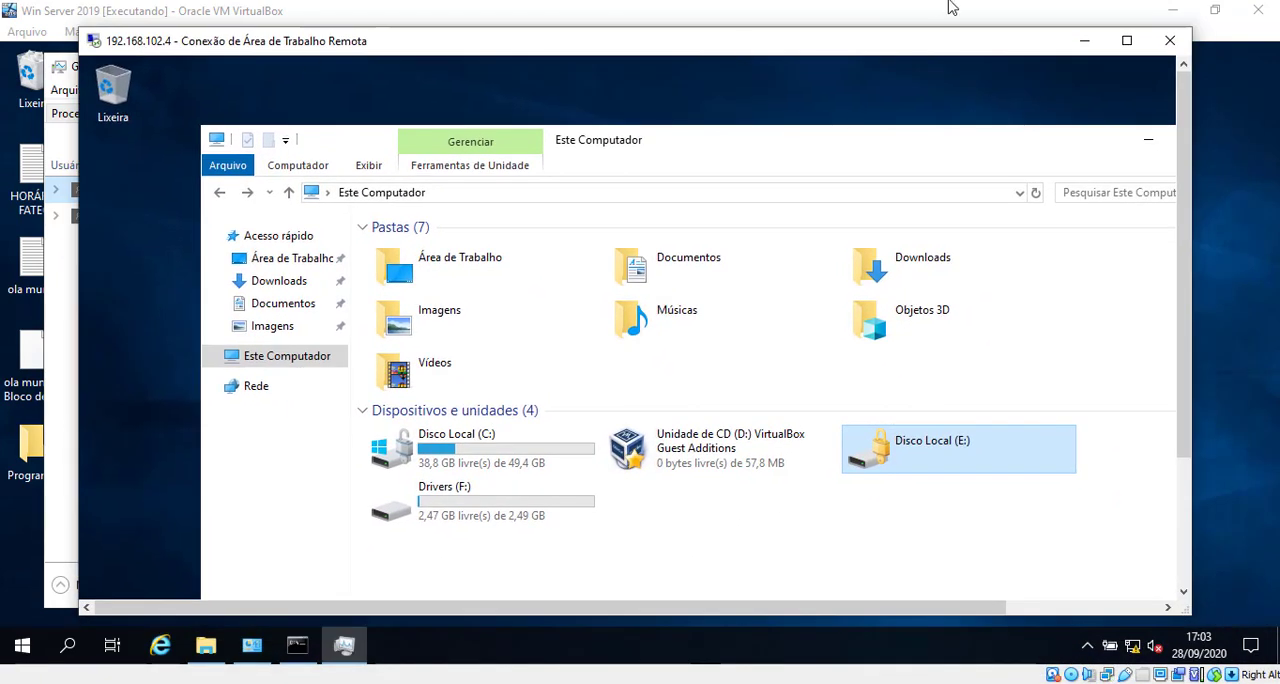
{"action": "left_click", "coordinate": [1127, 40]}
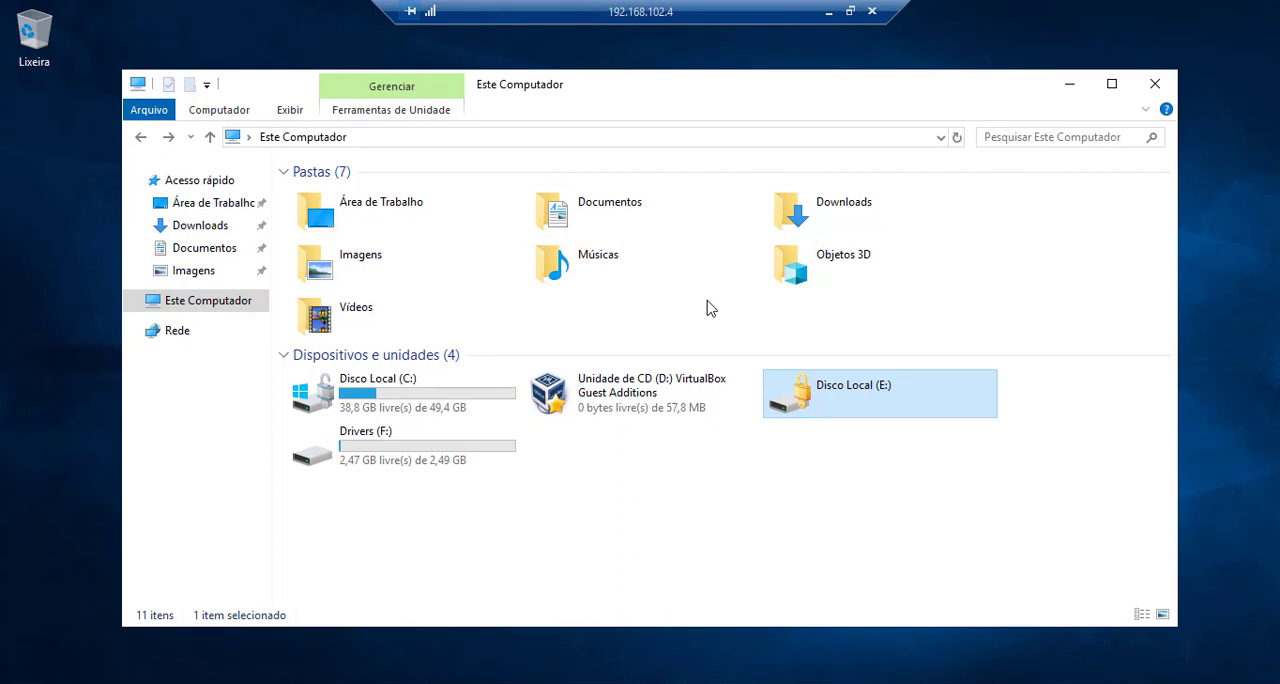
{"action": "left_click", "coordinate": [850, 11]}
{"action": "left_click_drag", "start_coordinate": [250, 54], "coordinate": [645, 70]}
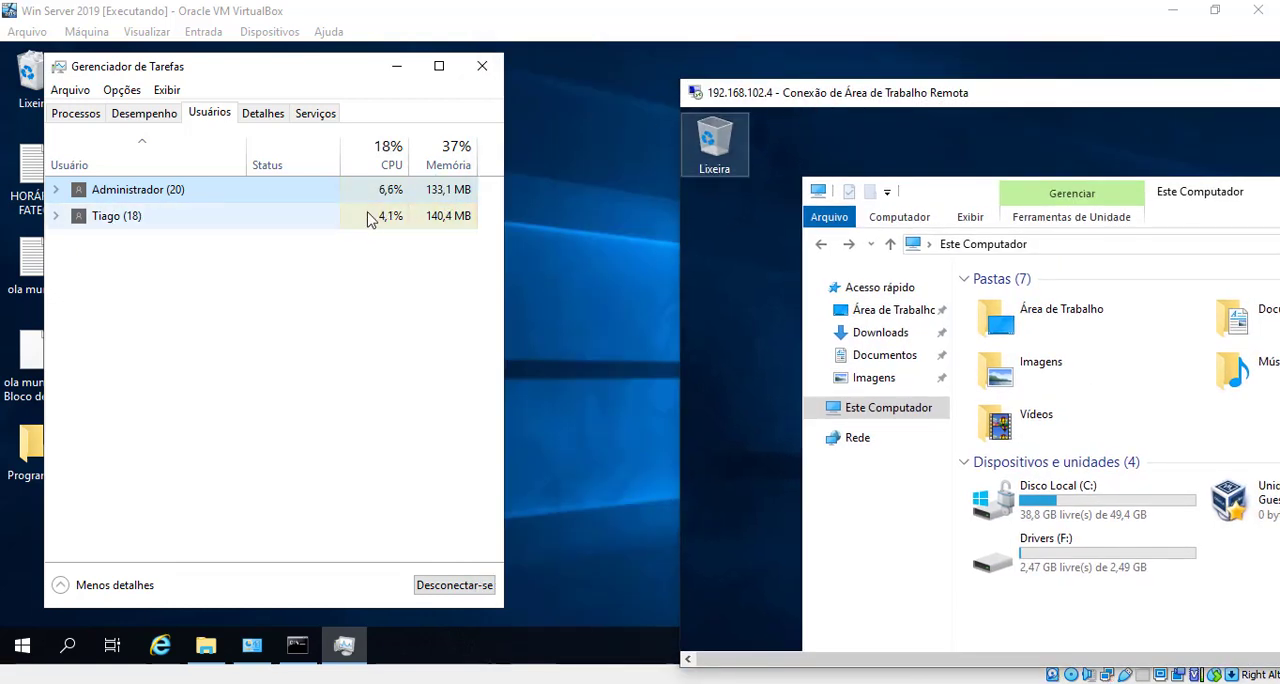
{"action": "left_click_drag", "start_coordinate": [940, 88], "coordinate": [334, 90]}
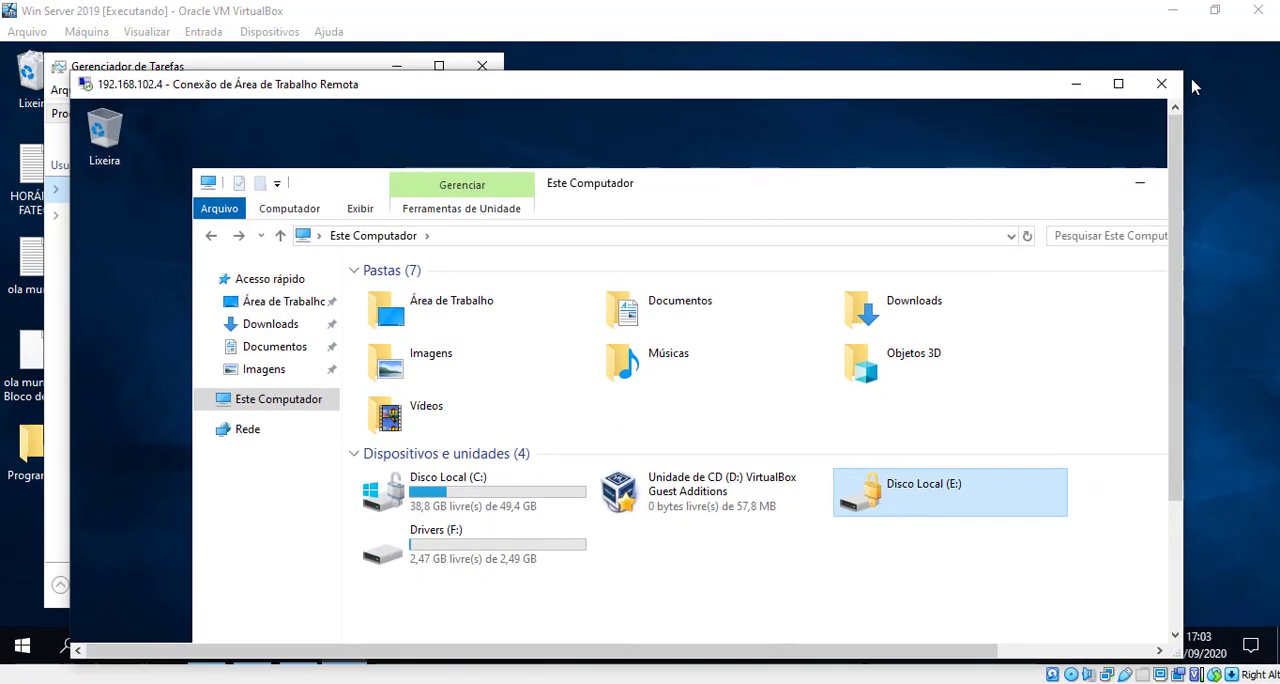
Step: Disconnect the remote session by closing its window and select the remote user's entry in Task Manager
{"action": "left_click", "coordinate": [1161, 83]}
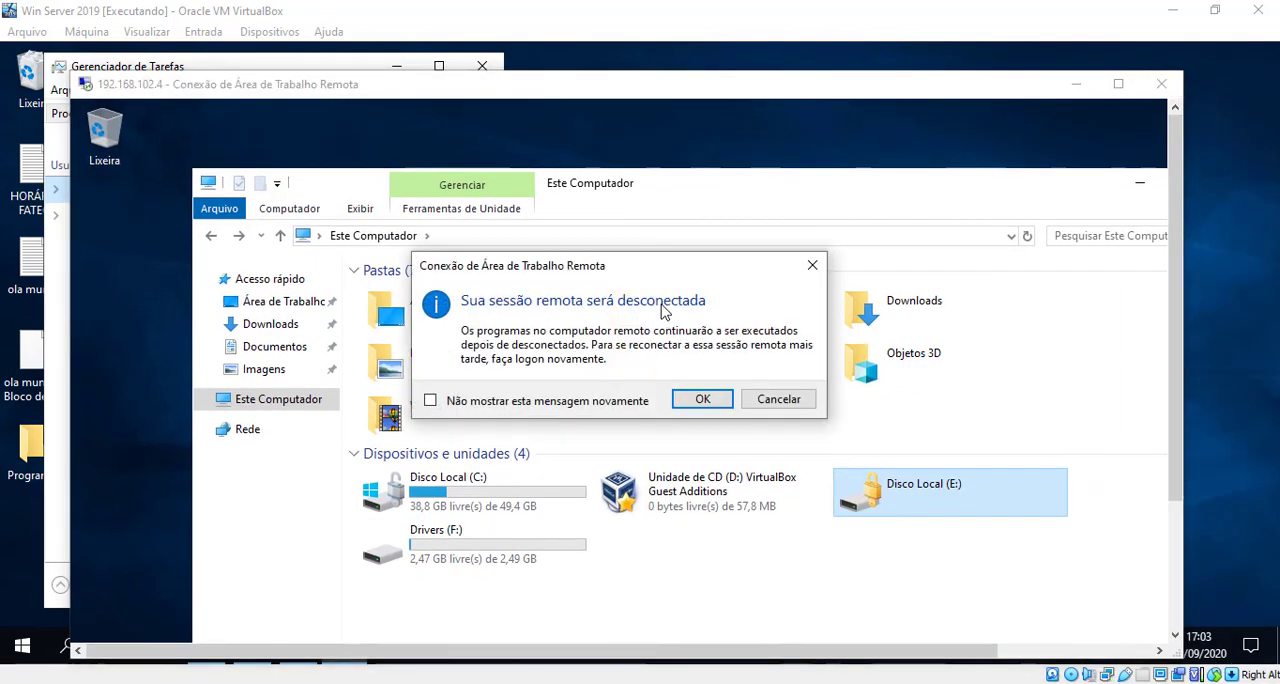
{"action": "left_click", "coordinate": [692, 395]}
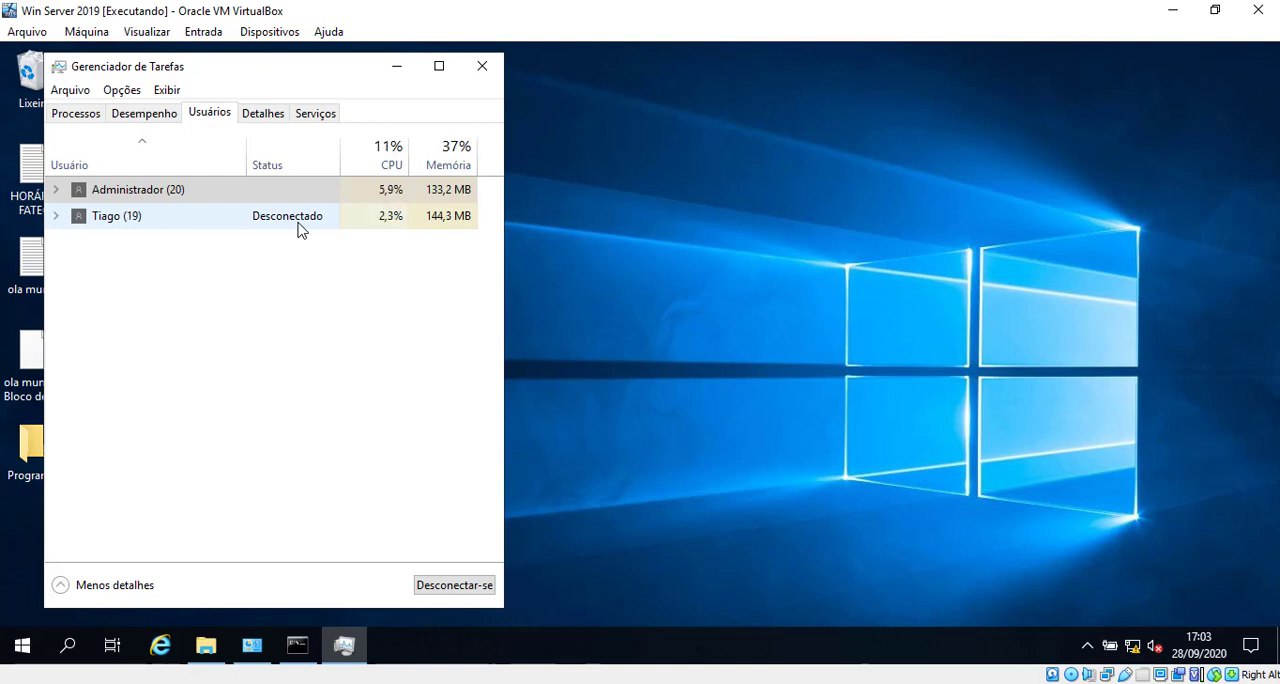
{"action": "left_click", "coordinate": [297, 229]}
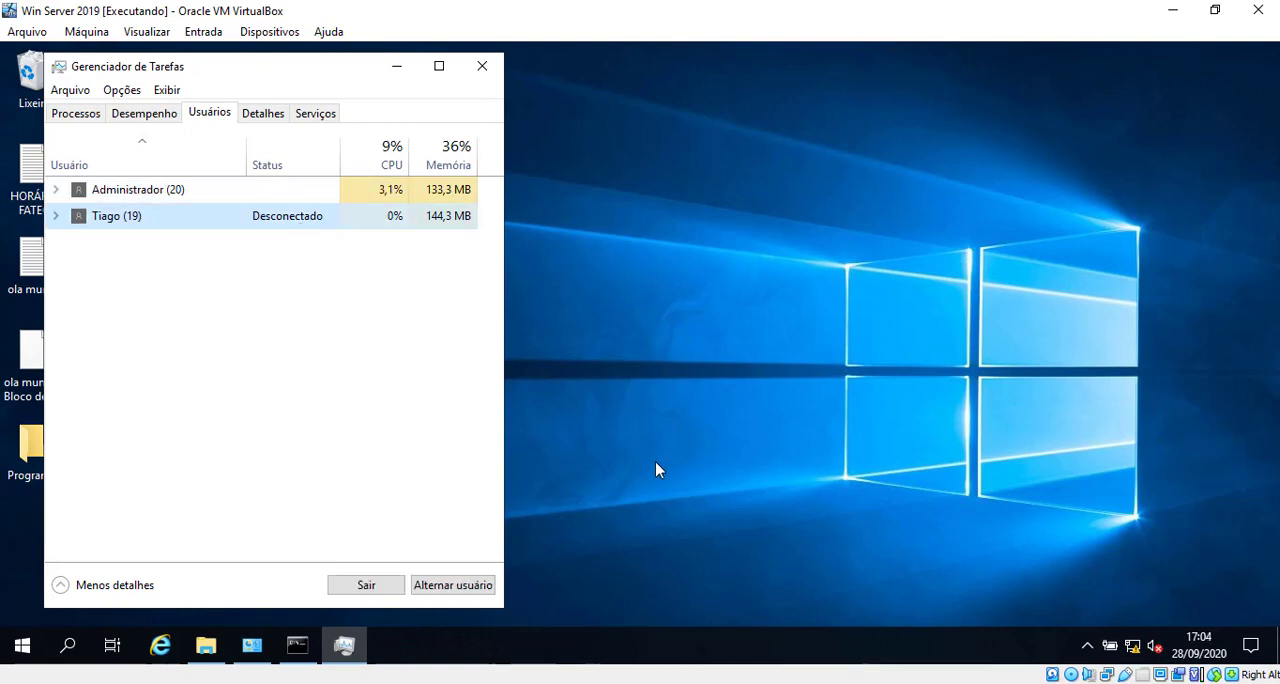
{"action": "mouse_move", "coordinate": [344, 645]}
{"action": "key", "text": "super+r"}
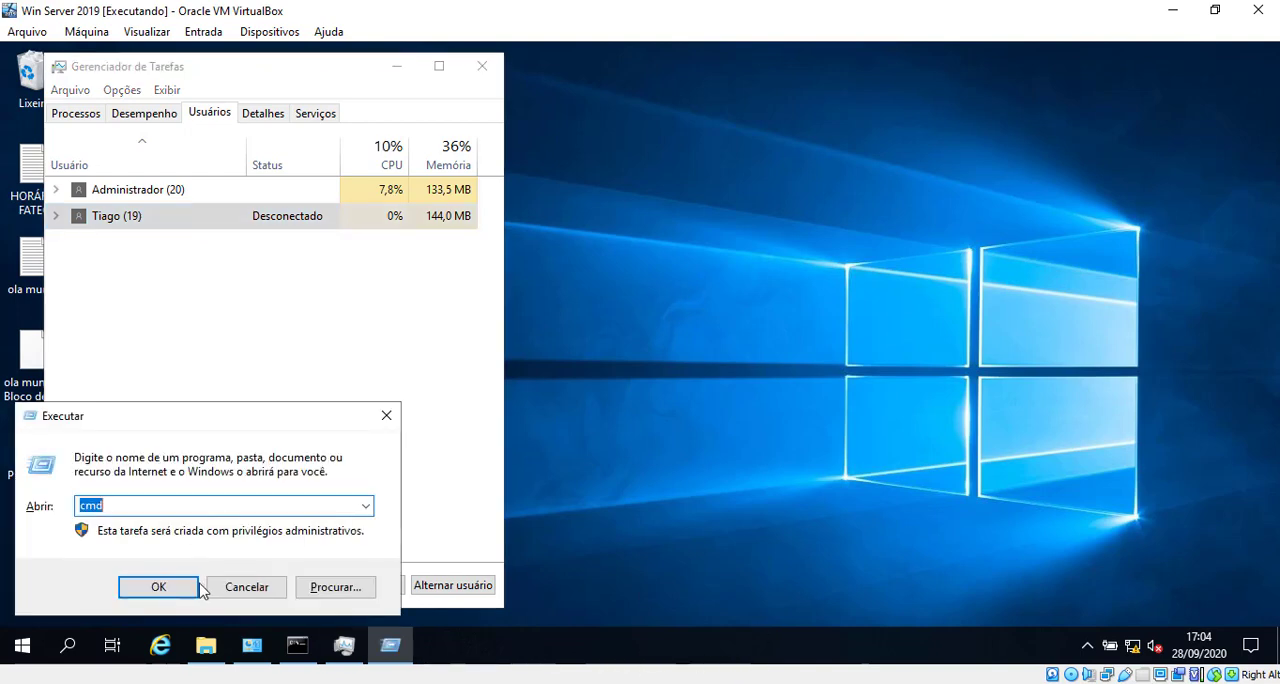
{"action": "left_click", "coordinate": [386, 415]}
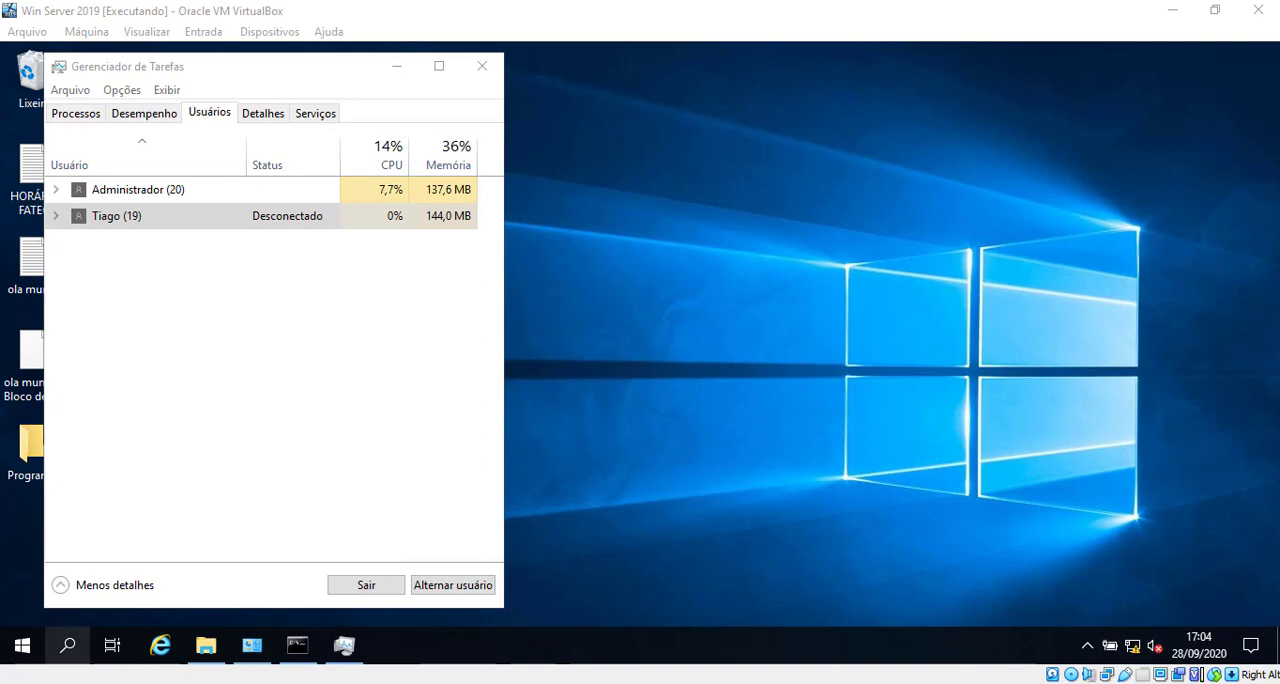
Step: Launch Remote Desktop Connection on the host with mstsc and start connecting to 192.168.102.4
{"action": "key", "text": "super"}
{"action": "key", "text": "super+r"}
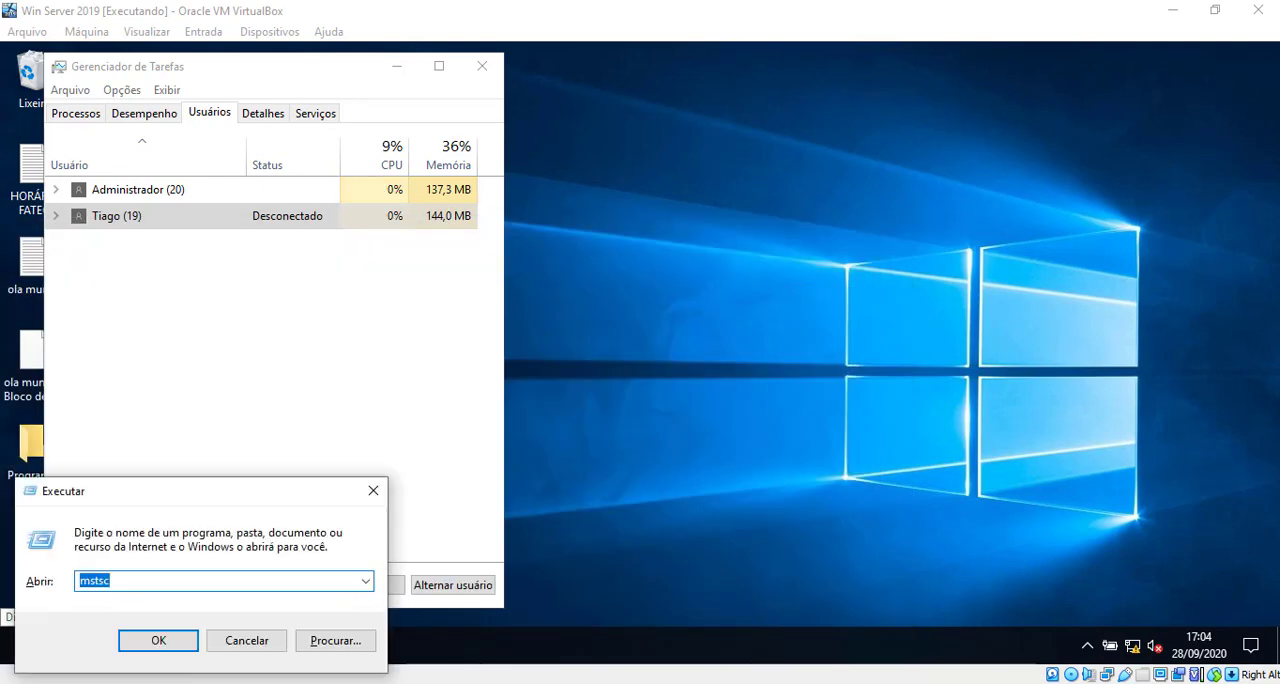
{"action": "key", "text": "Return"}
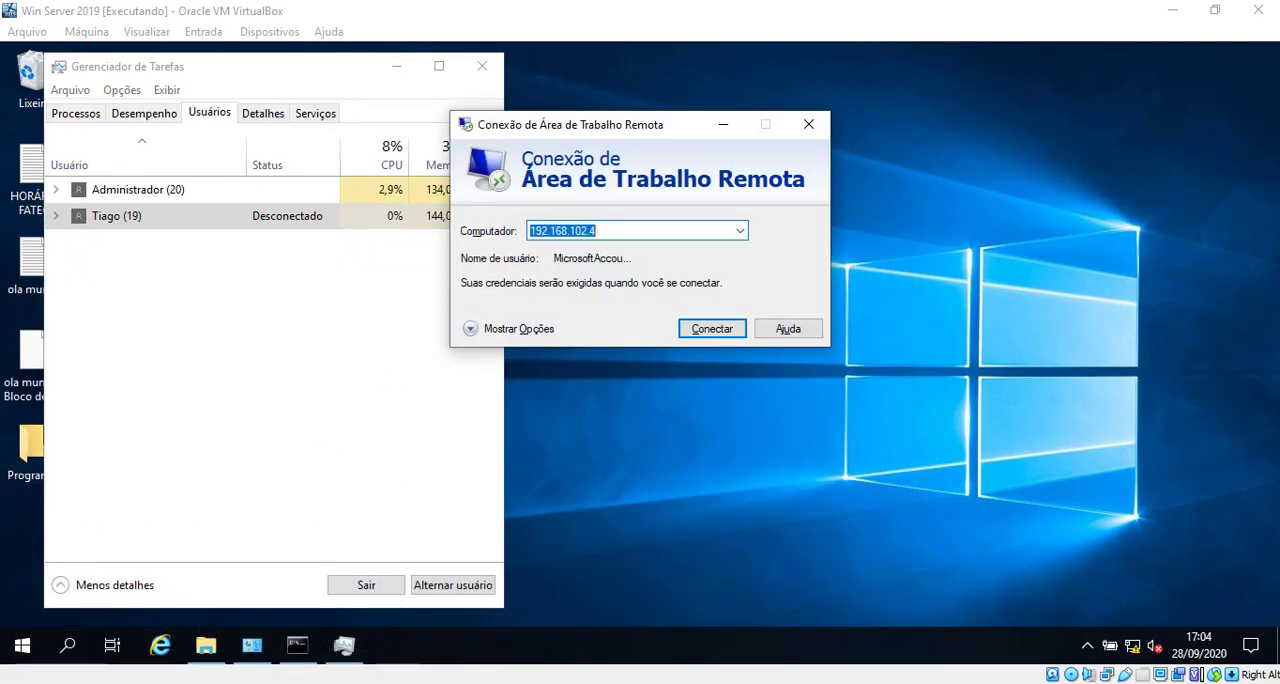
{"action": "left_click", "coordinate": [714, 333]}
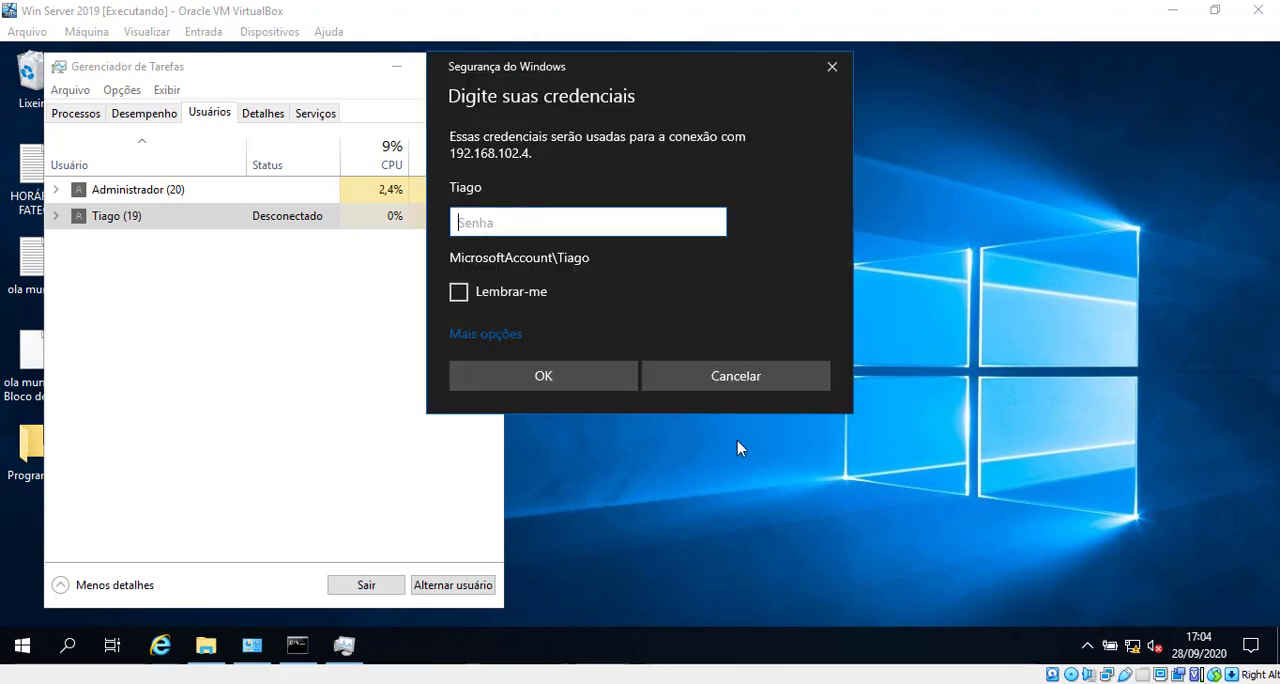
Step: Enter the standard user's account password kept in Senha.txt and connect despite the untrusted certificate
{"action": "key", "text": "alt+Tab"}
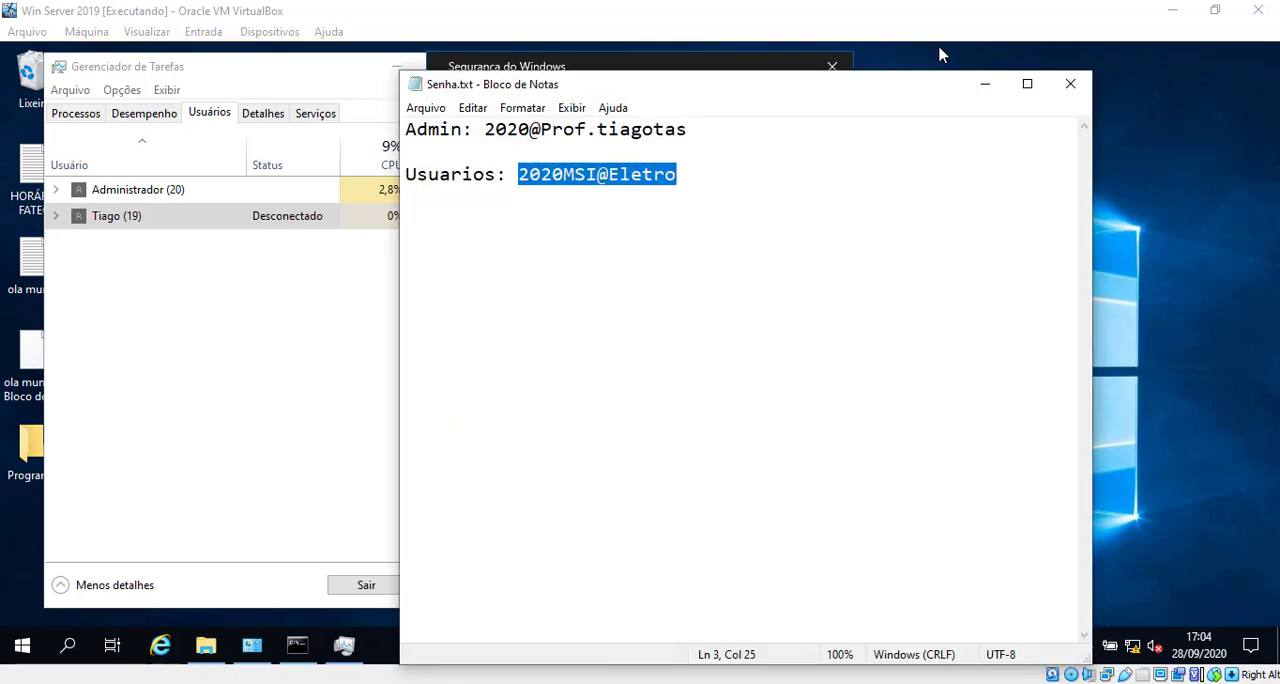
{"action": "left_click", "coordinate": [986, 86]}
{"action": "key", "text": "ctrl+v"}
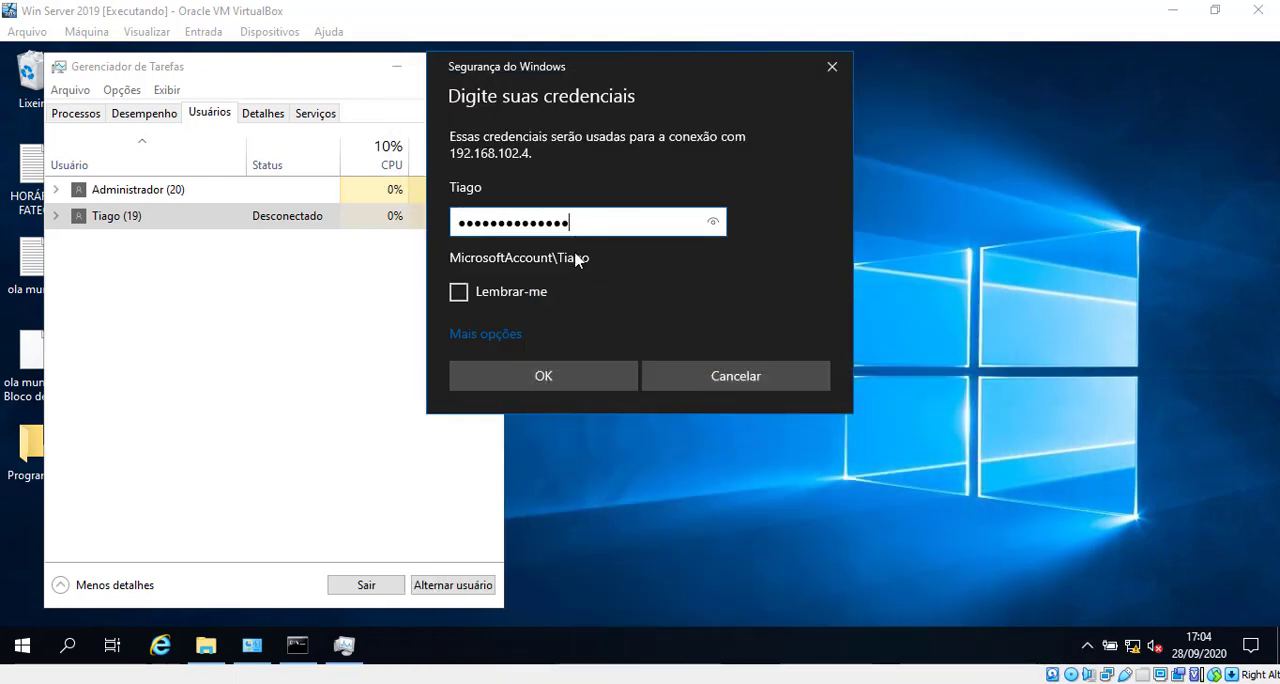
{"action": "left_click", "coordinate": [551, 377]}
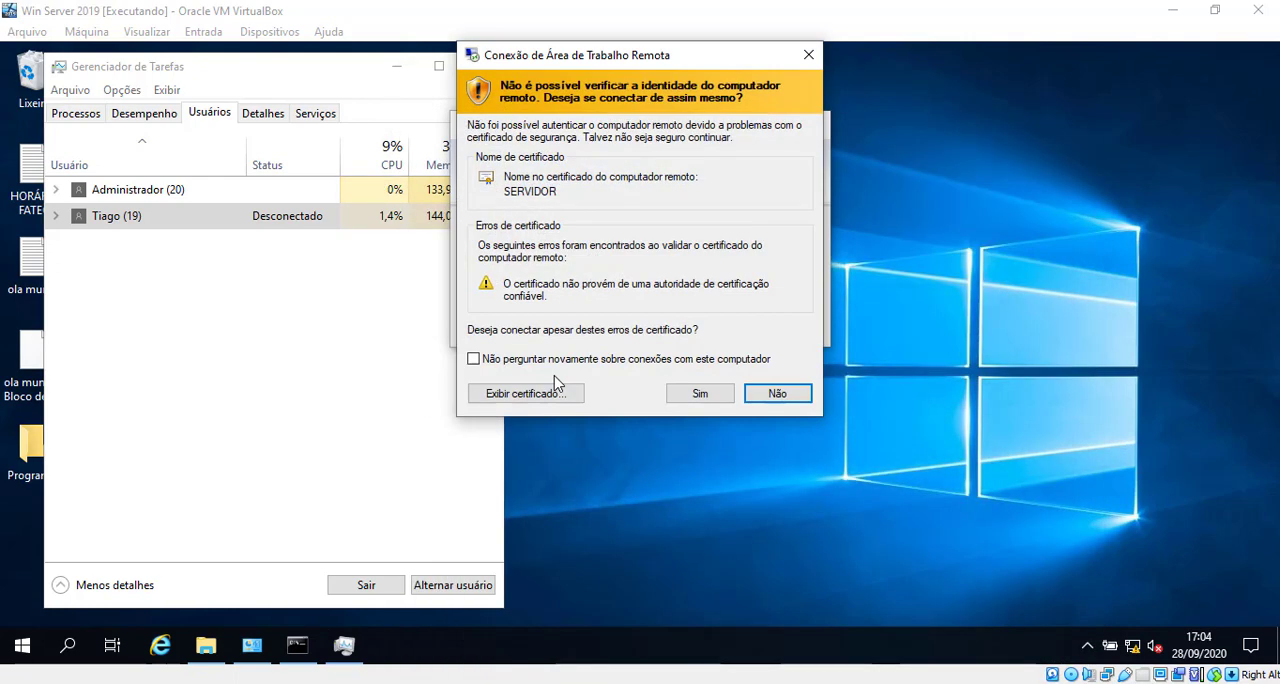
{"action": "left_click", "coordinate": [700, 393]}
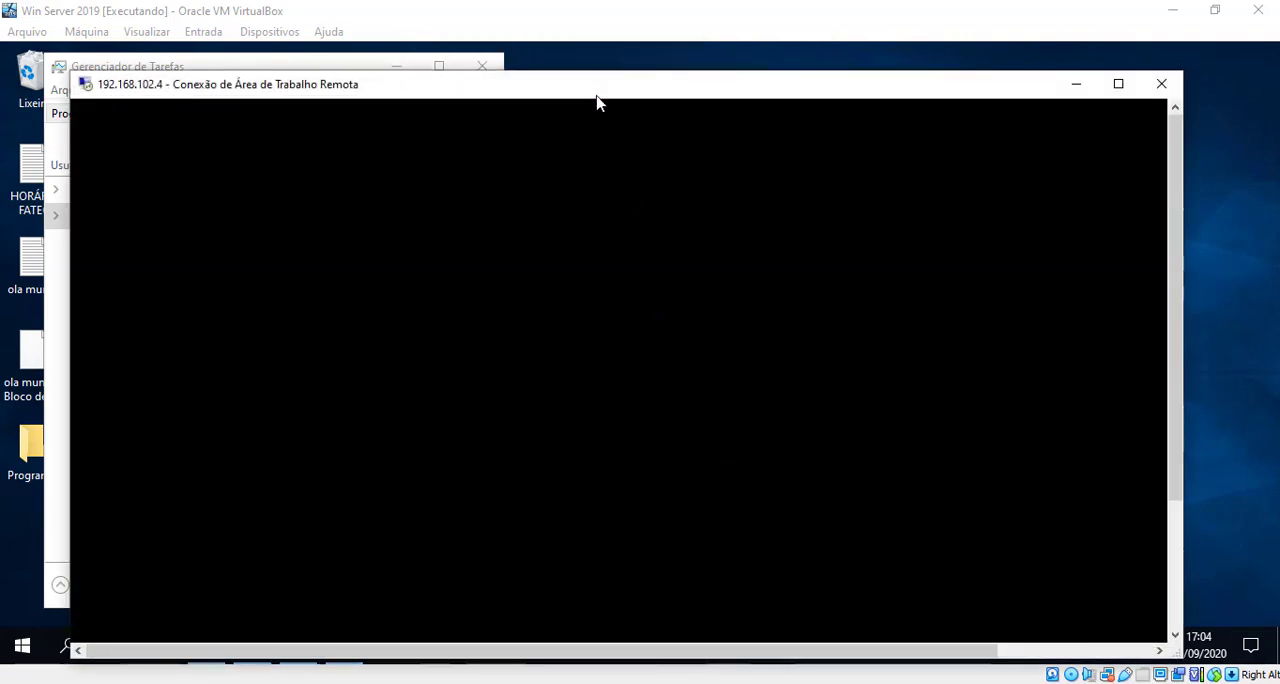
Step: Move the reconnected session window aside and close the File Explorer window left open in it, using full screen temporarily
{"action": "left_click_drag", "start_coordinate": [596, 96], "coordinate": [1012, 78]}
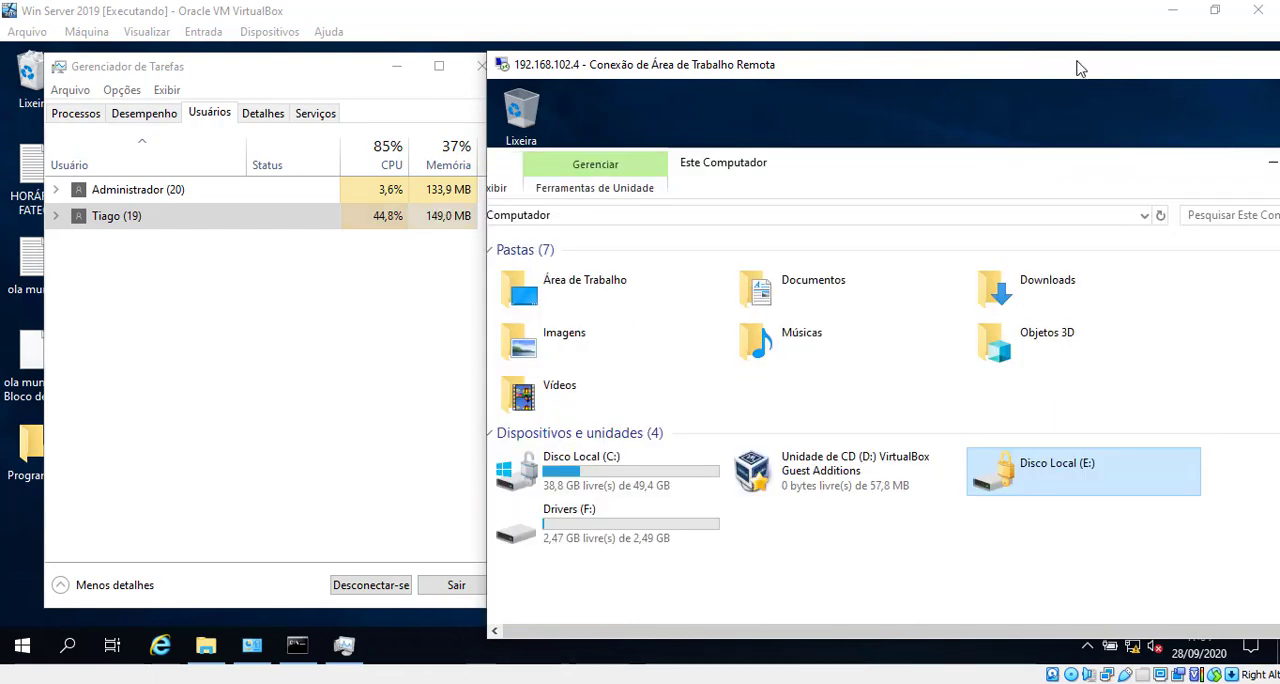
{"action": "double_click", "coordinate": [1077, 60]}
{"action": "left_click", "coordinate": [883, 88]}
{"action": "double_click", "coordinate": [702, 6]}
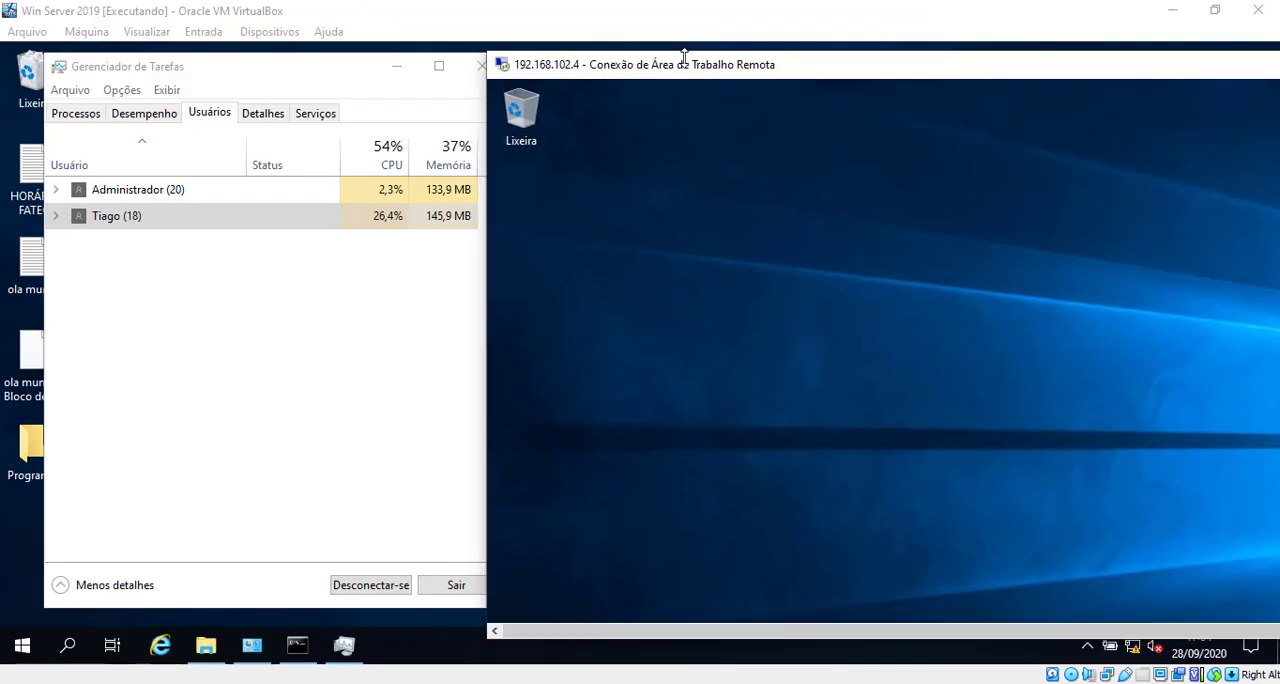
Step: Stretch the remote session window to the full screen height and place it beside Task Manager with the remote taskbar in view
{"action": "left_click_drag", "start_coordinate": [682, 67], "coordinate": [731, 34]}
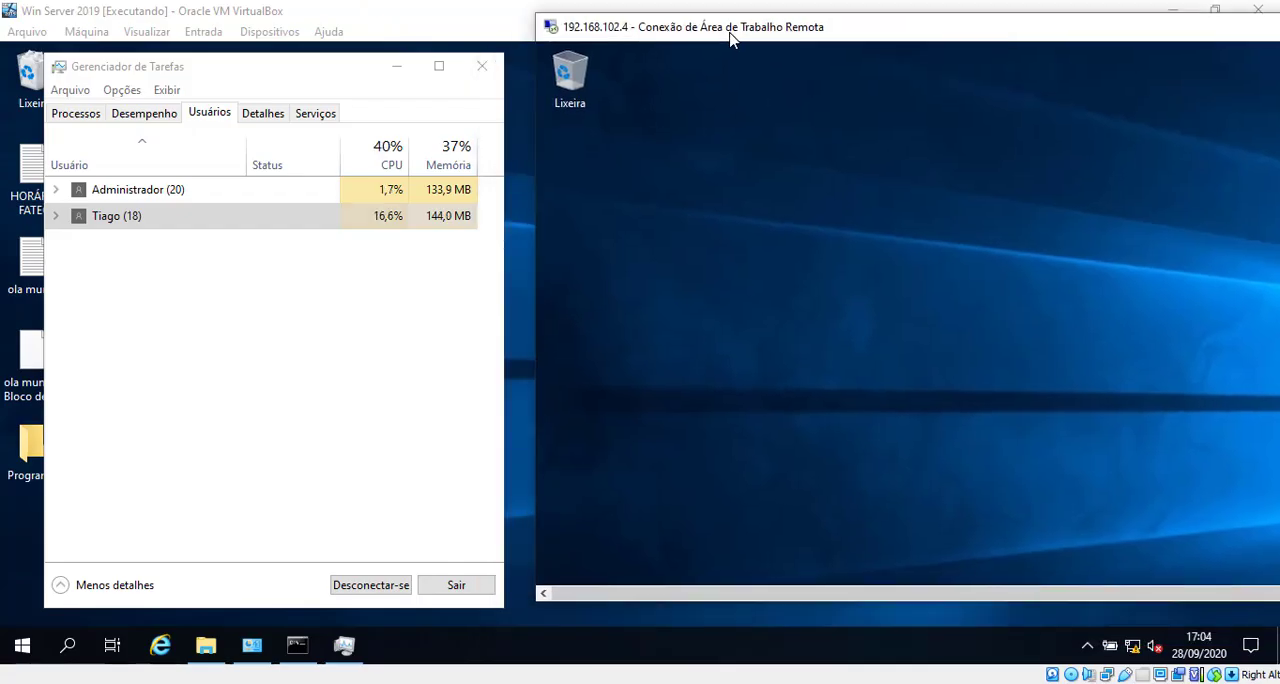
{"action": "double_click", "coordinate": [678, 12]}
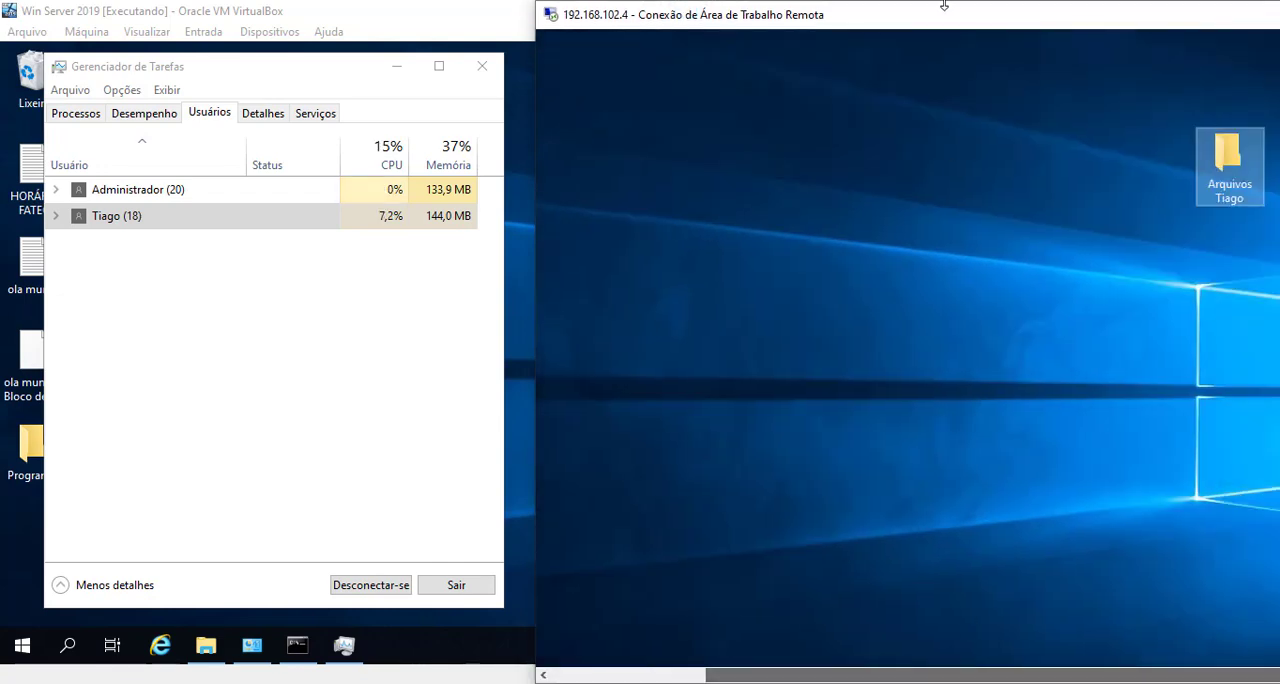
{"action": "left_click_drag", "start_coordinate": [920, 21], "coordinate": [514, 23]}
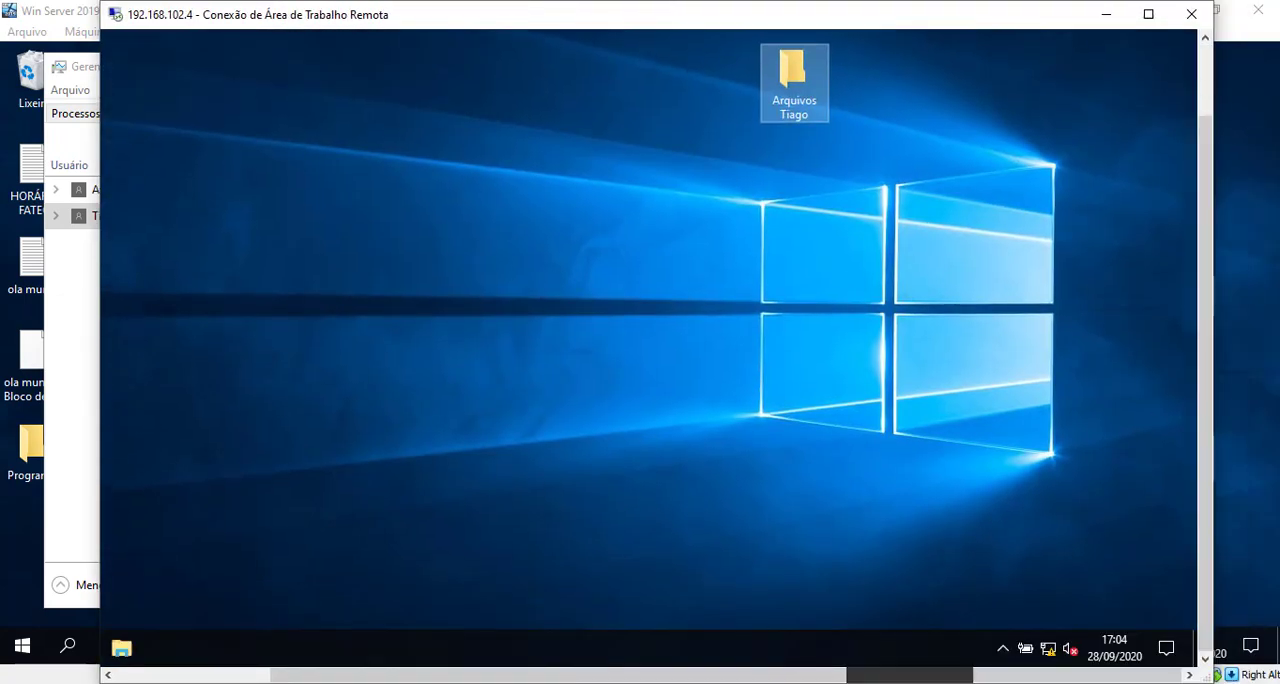
{"action": "left_click_drag", "start_coordinate": [495, 675], "coordinate": [303, 665]}
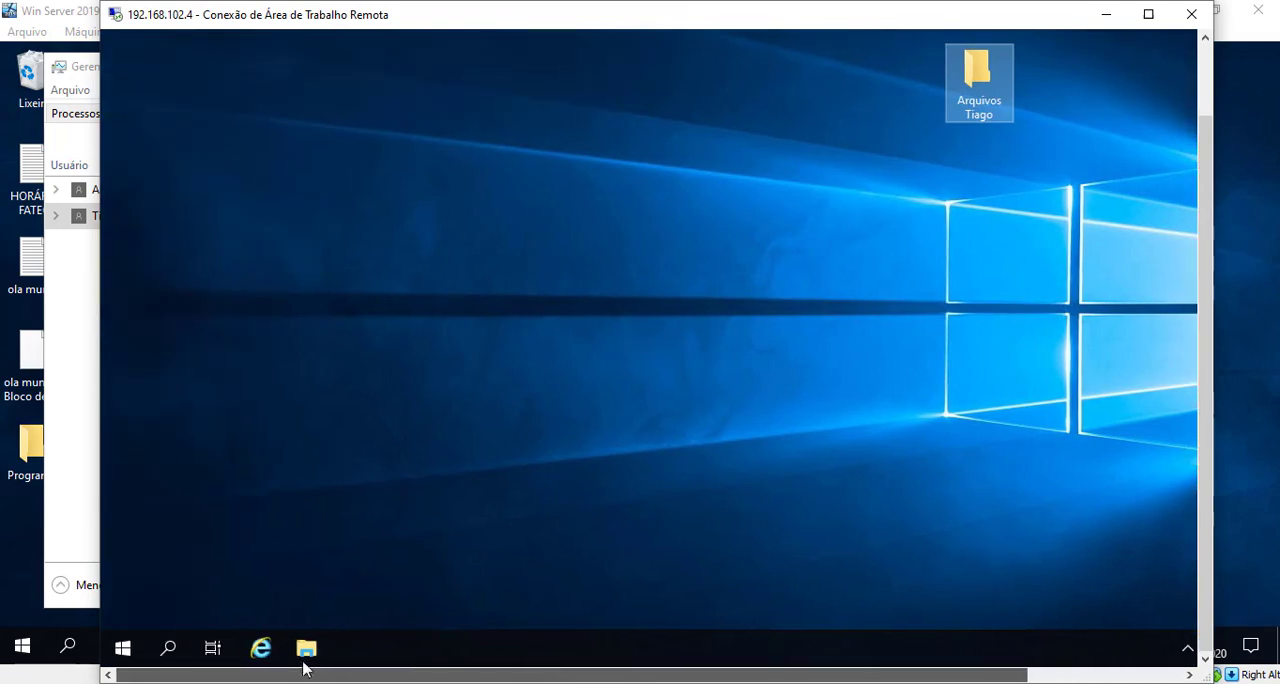
{"action": "left_click_drag", "start_coordinate": [238, 20], "coordinate": [670, 24]}
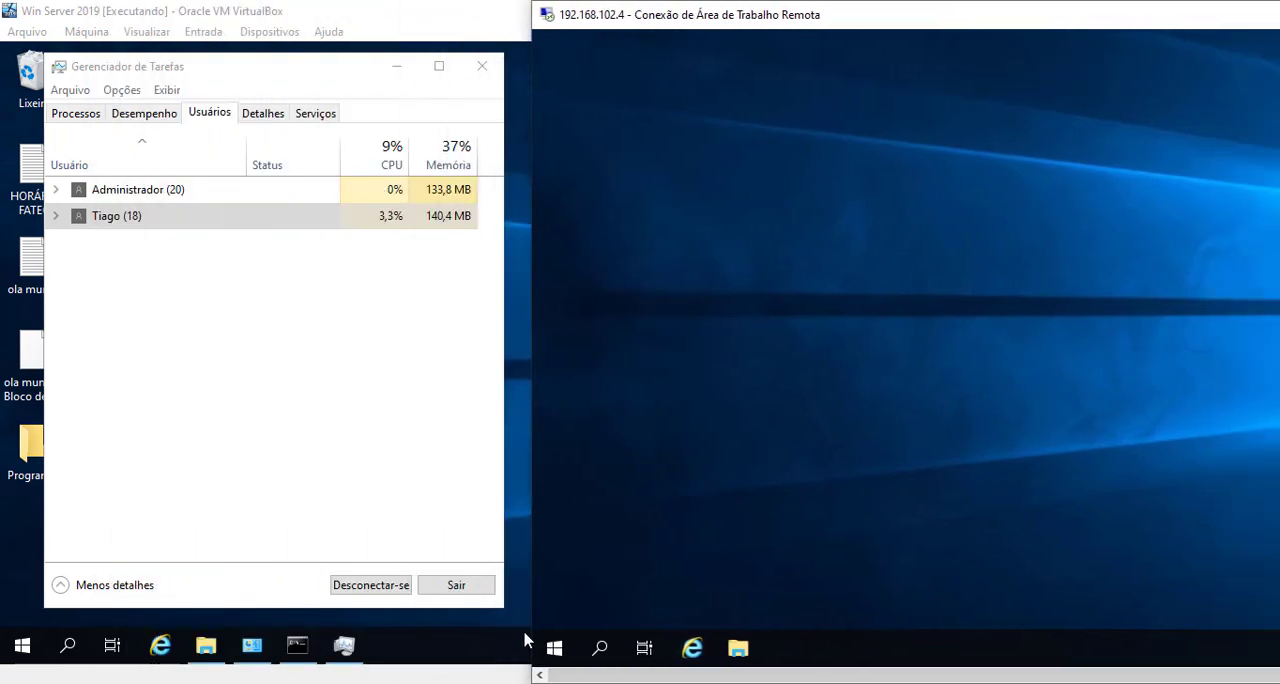
Step: Look at the remote session's power options without choosing any, and open Windows Settings in the session
{"action": "left_click", "coordinate": [554, 648]}
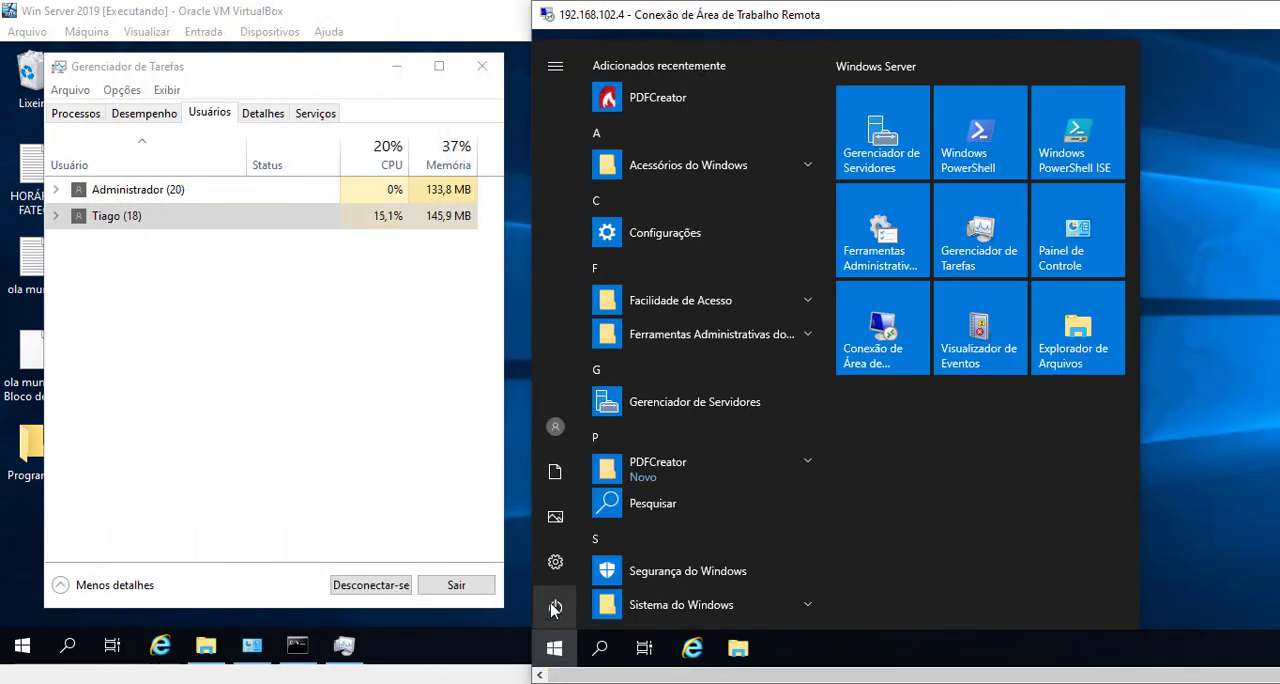
{"action": "left_click", "coordinate": [555, 609]}
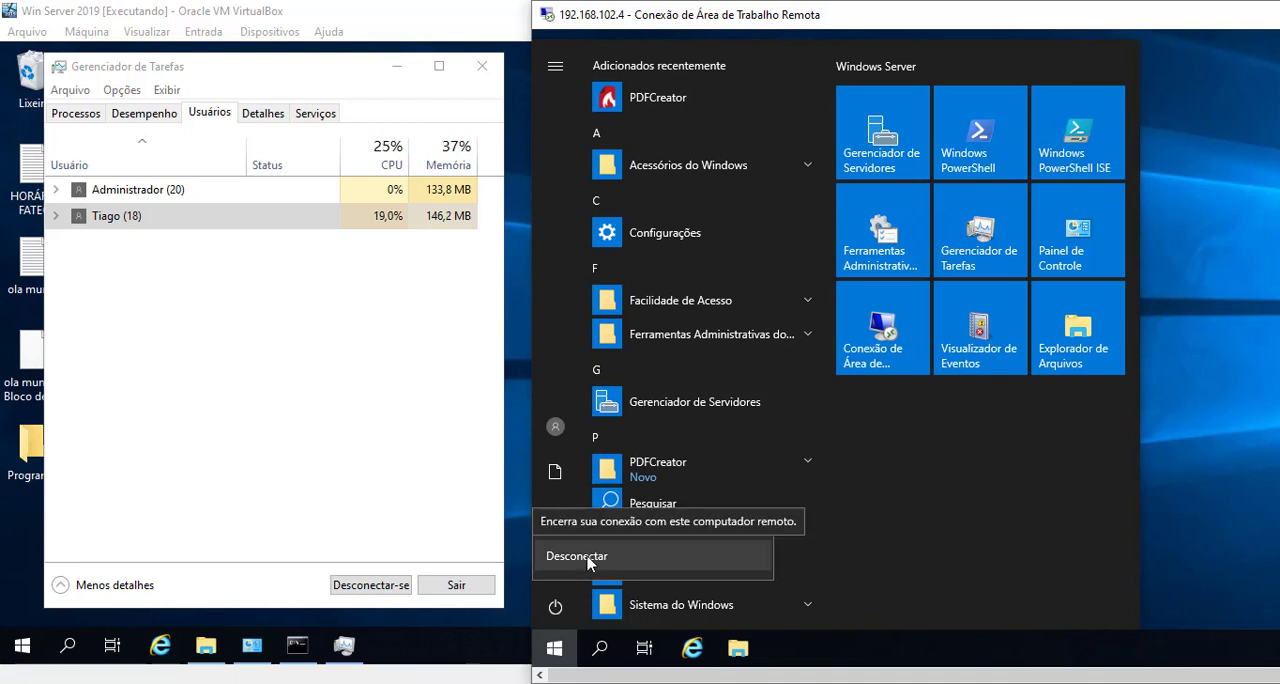
{"action": "left_click", "coordinate": [997, 533]}
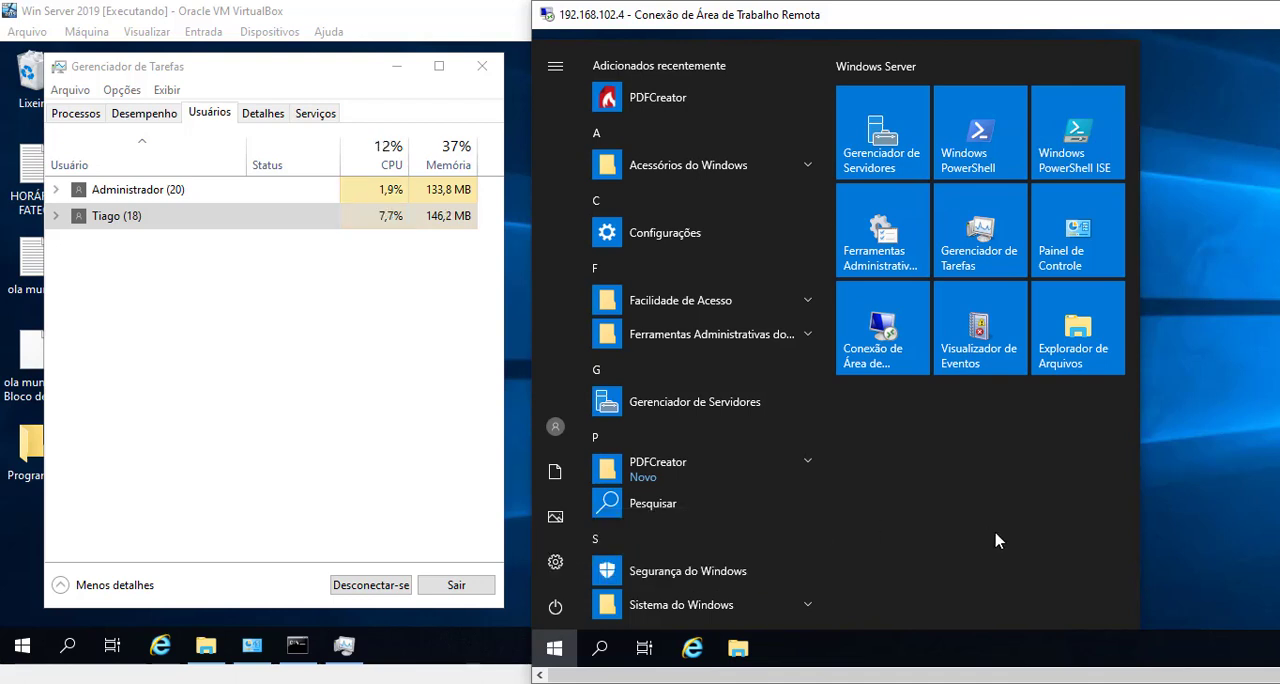
{"action": "left_click", "coordinate": [557, 563]}
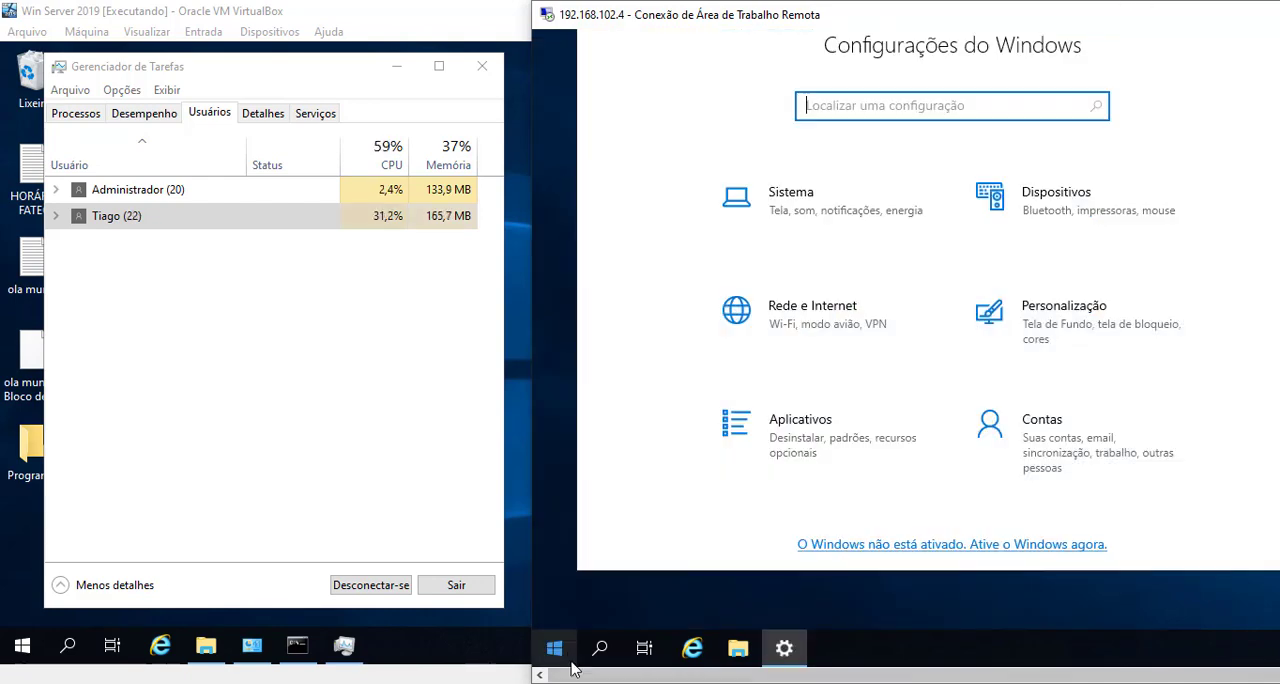
Step: Disconnect the remote session through its power options and select the standard user's entry in the server's Task Manager
{"action": "left_click", "coordinate": [554, 648]}
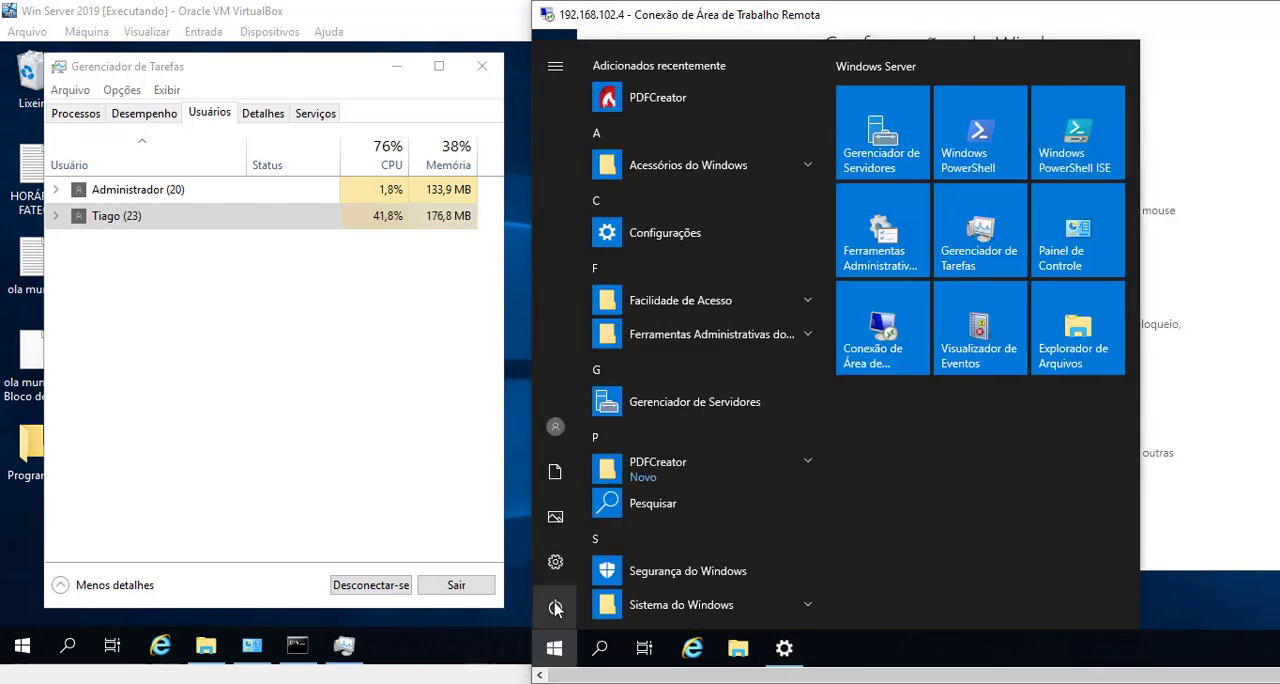
{"action": "left_click", "coordinate": [556, 608]}
{"action": "left_click", "coordinate": [588, 562]}
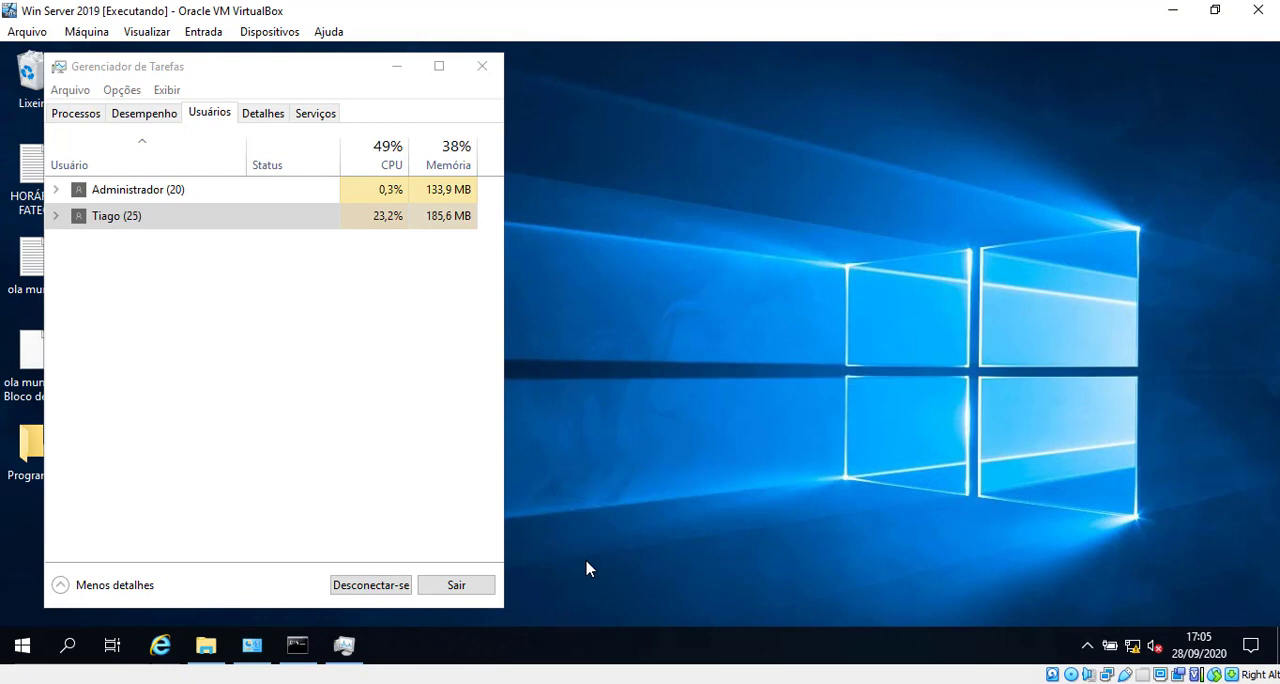
{"action": "left_click", "coordinate": [408, 226]}
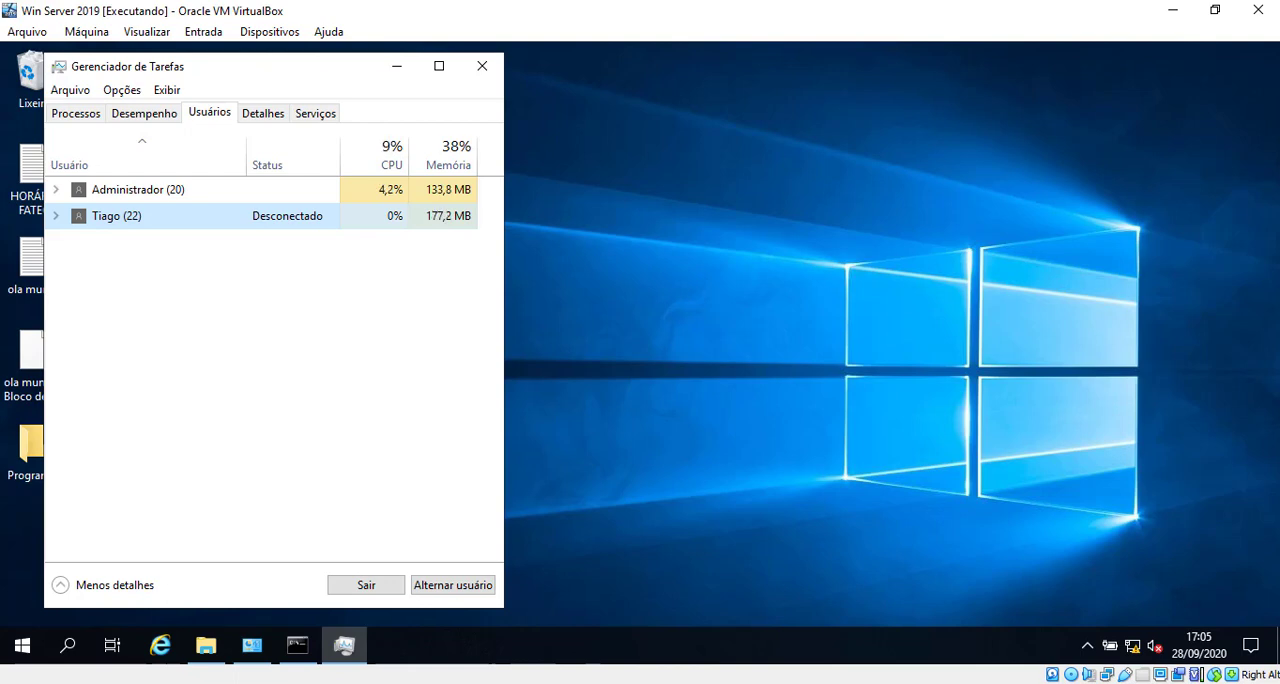
Step: Launch Remote Desktop Connection on the host and start connecting to 192.168.102.4 with the saved standard user account
{"action": "key", "text": "super+r"}
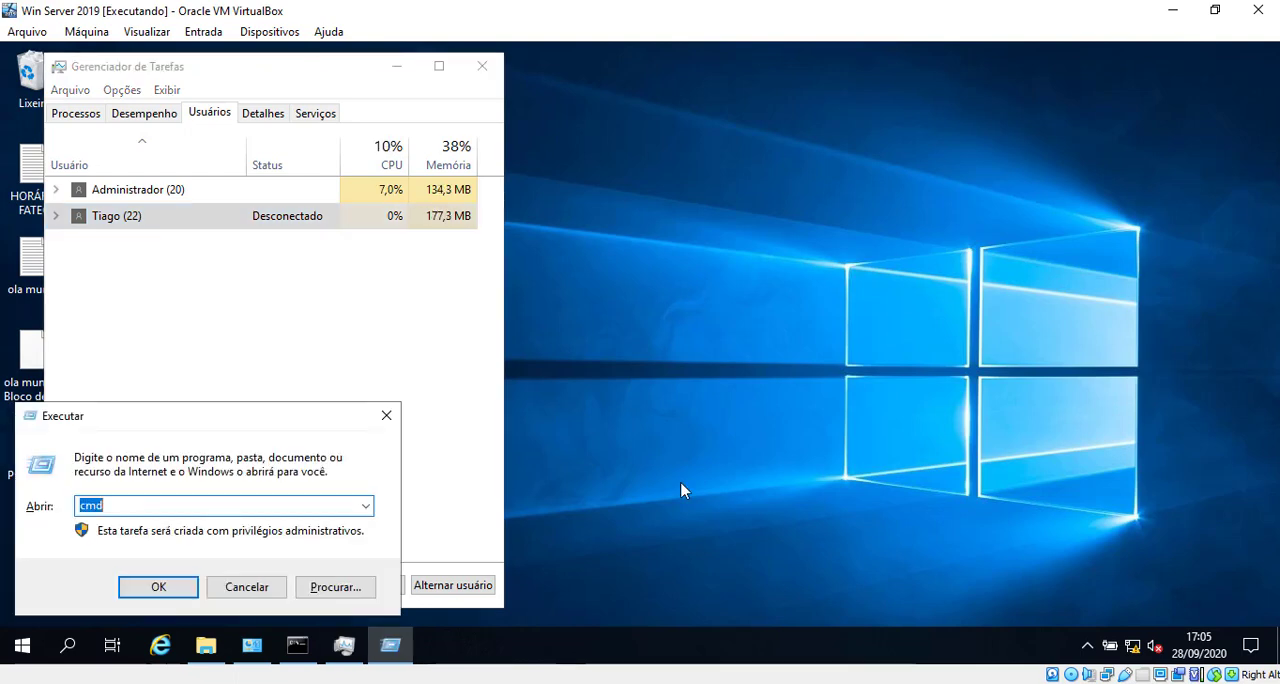
{"action": "left_click", "coordinate": [386, 415]}
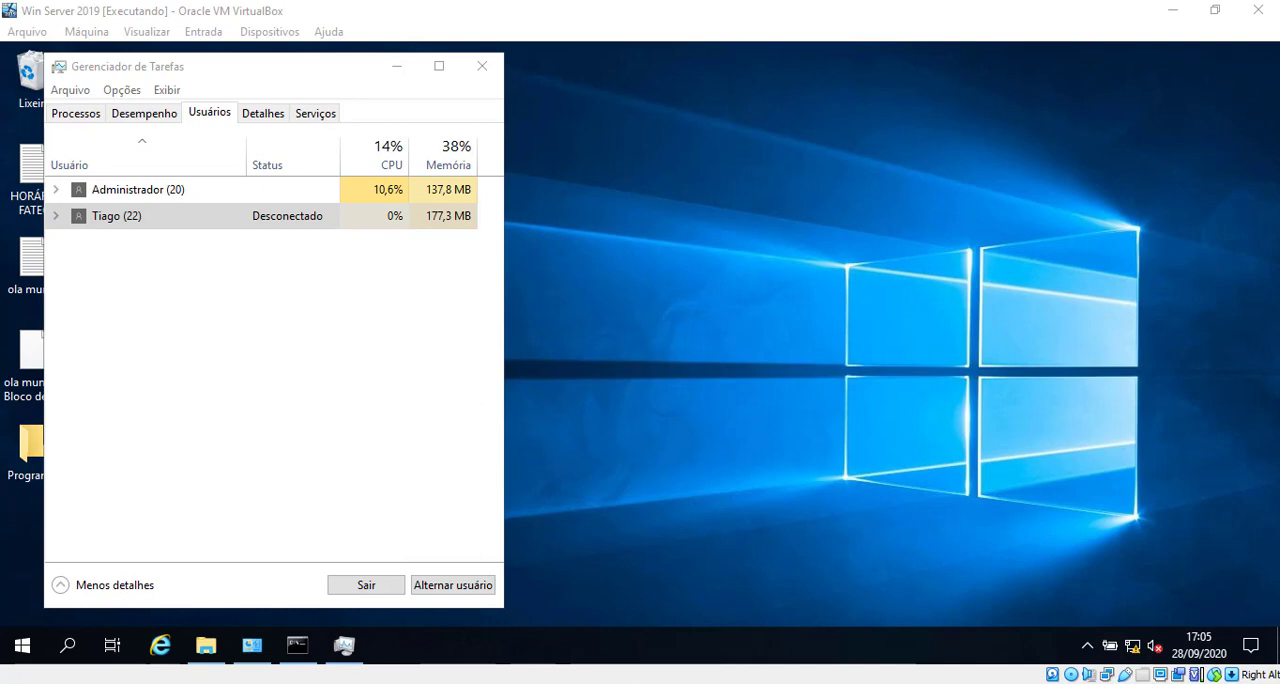
{"action": "key", "text": "super+r"}
{"action": "key", "text": "Return"}
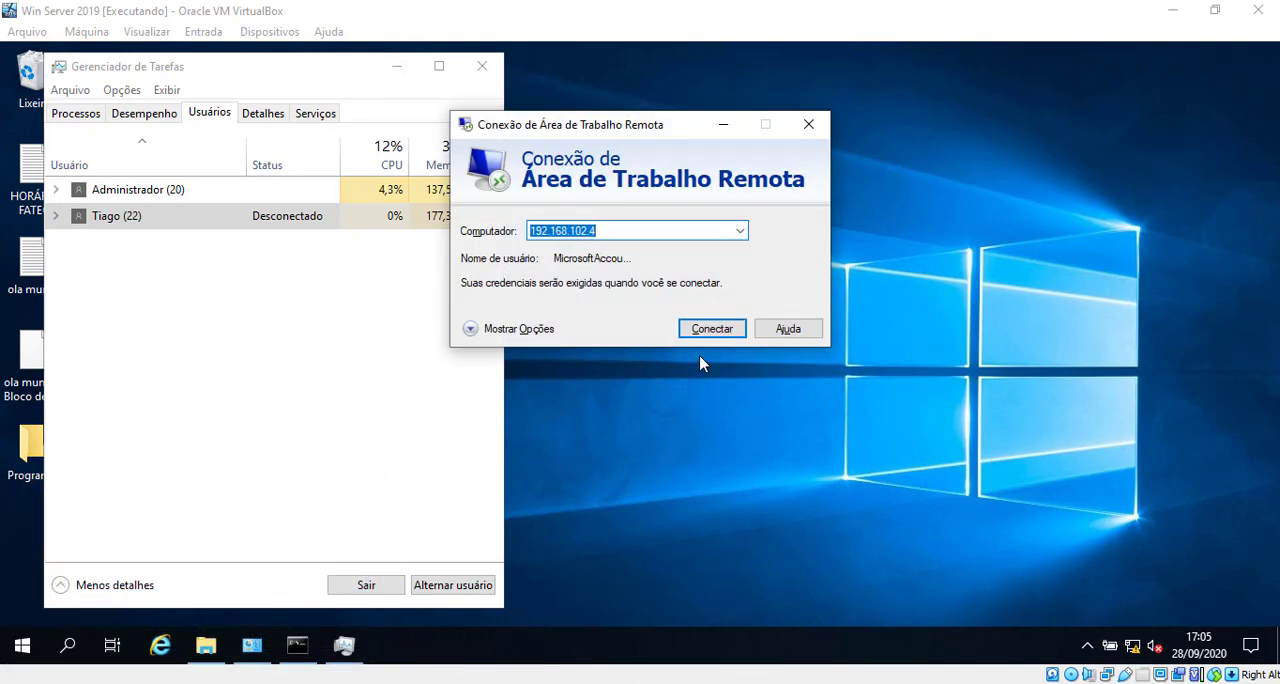
{"action": "left_click", "coordinate": [701, 329]}
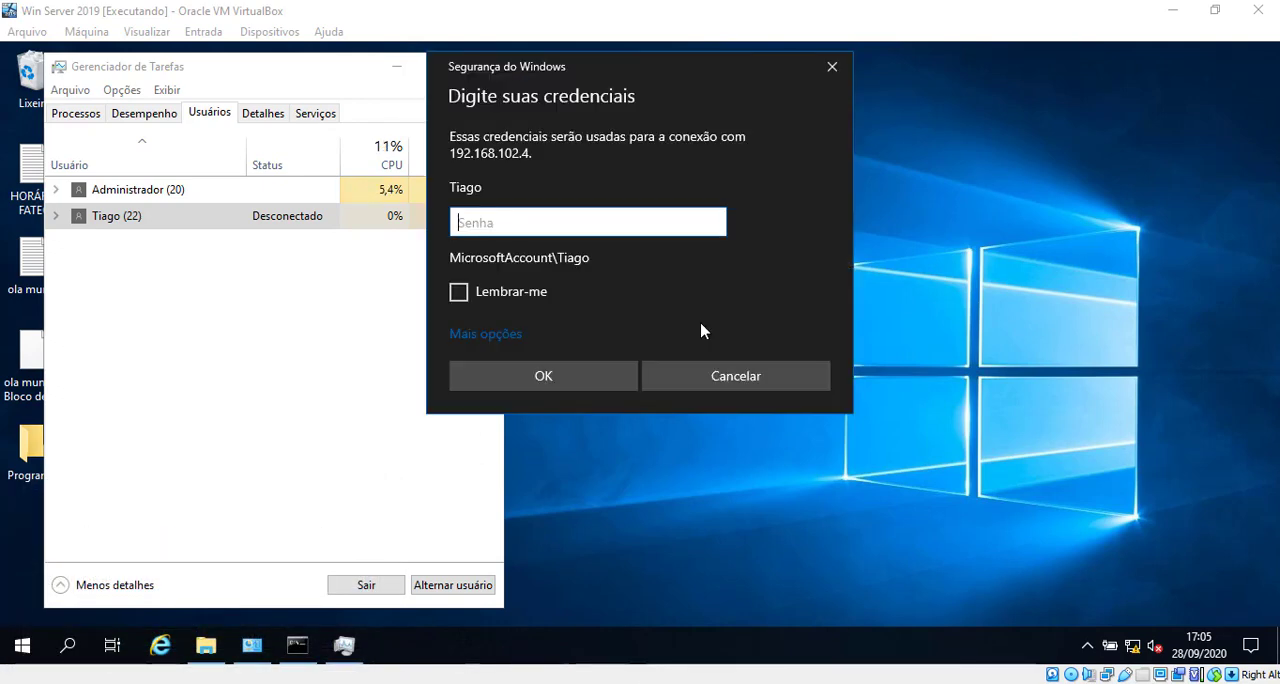
Step: Enter the standard user's account password and connect despite the untrusted certificate
{"action": "type", "text": "**************"}
{"action": "key", "text": "Return"}
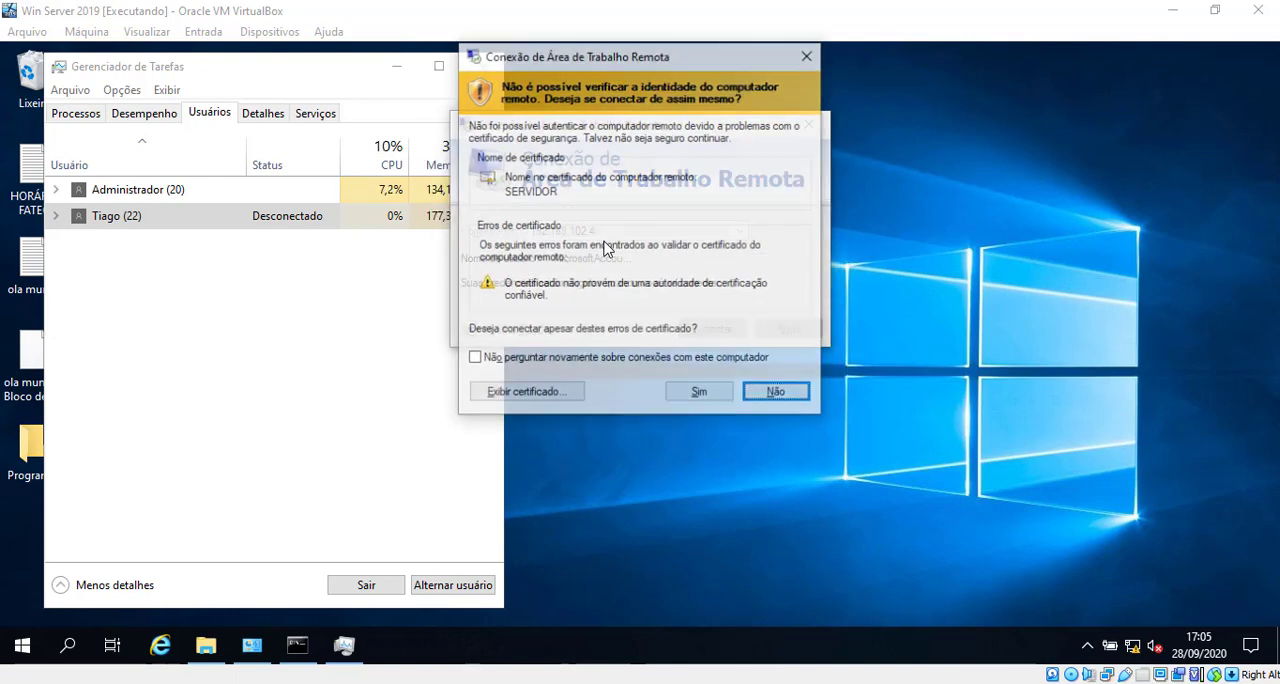
{"action": "left_click", "coordinate": [701, 395]}
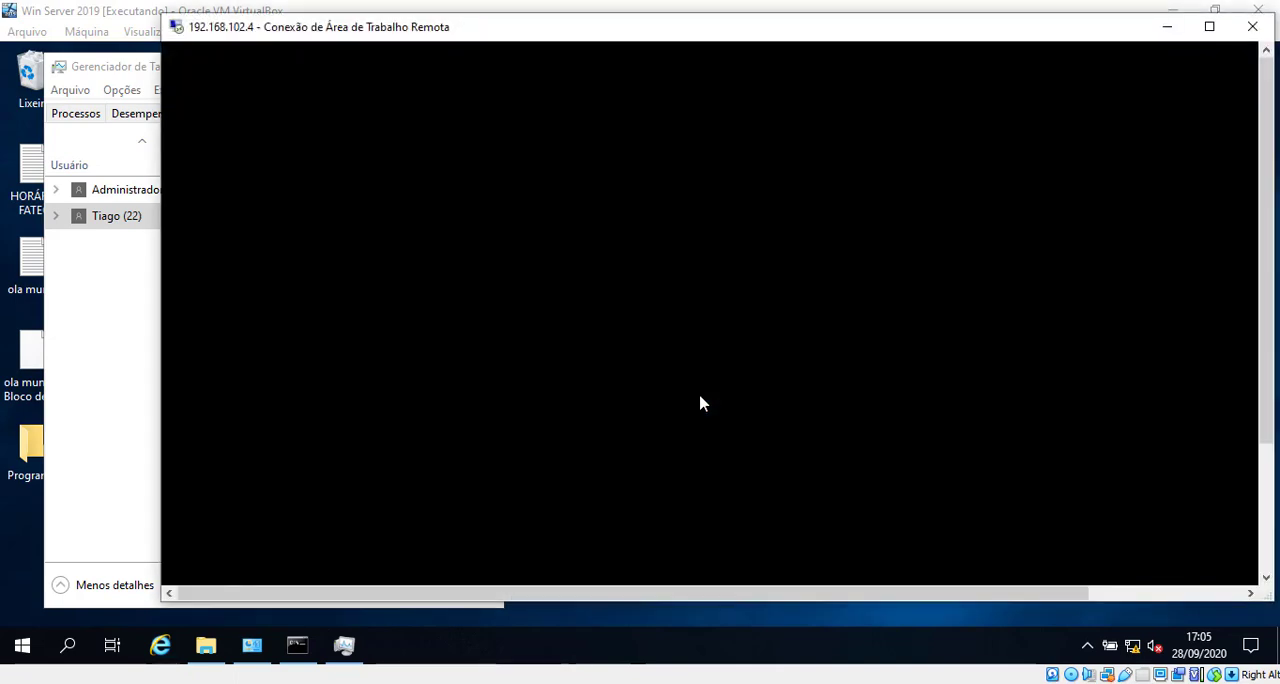
Step: Sign the standard user out of the remote session with its window beside Task Manager, and select the Administrador entry there
{"action": "left_click", "coordinate": [1209, 26]}
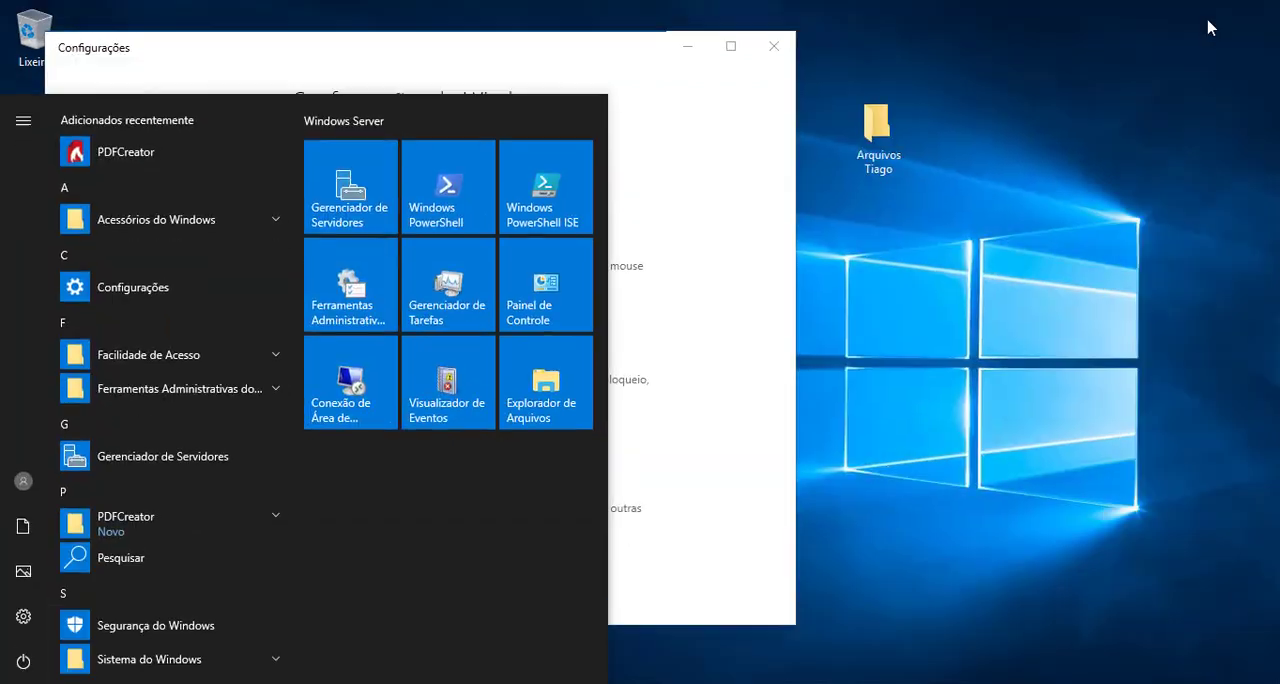
{"action": "left_click", "coordinate": [23, 481]}
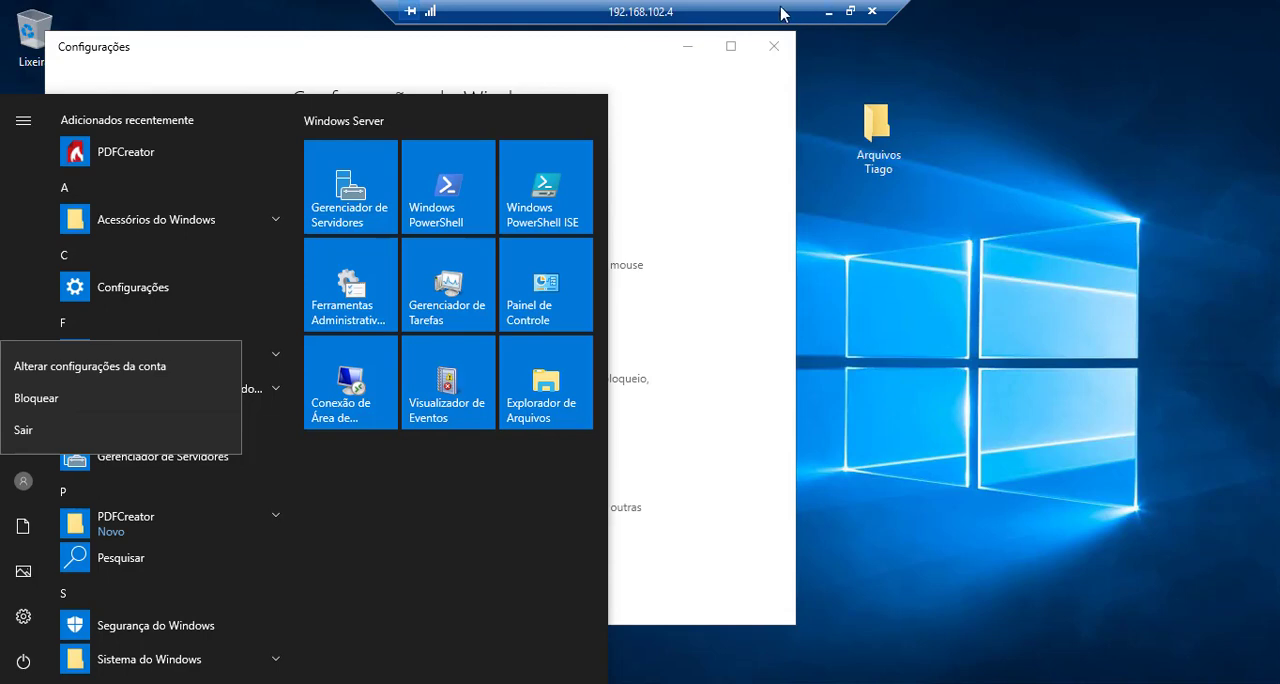
{"action": "left_click_drag", "start_coordinate": [724, 9], "coordinate": [673, 27]}
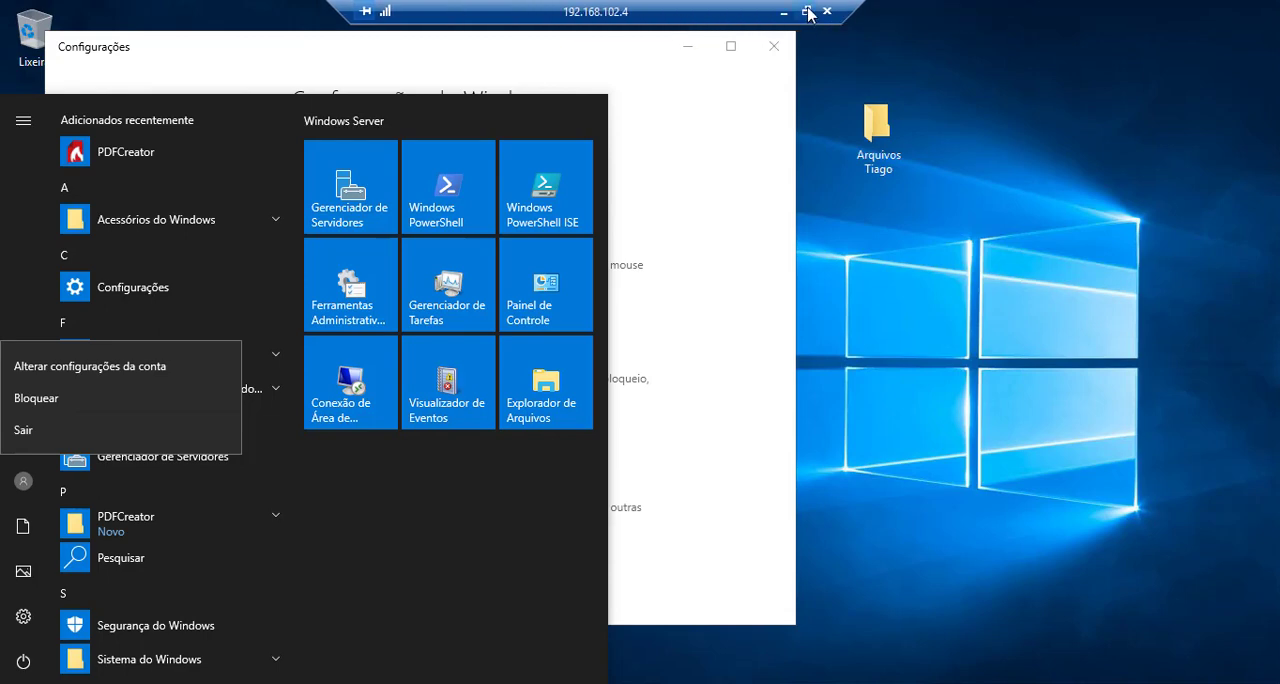
{"action": "left_click", "coordinate": [808, 12]}
{"action": "left_click_drag", "start_coordinate": [345, 35], "coordinate": [686, 30]}
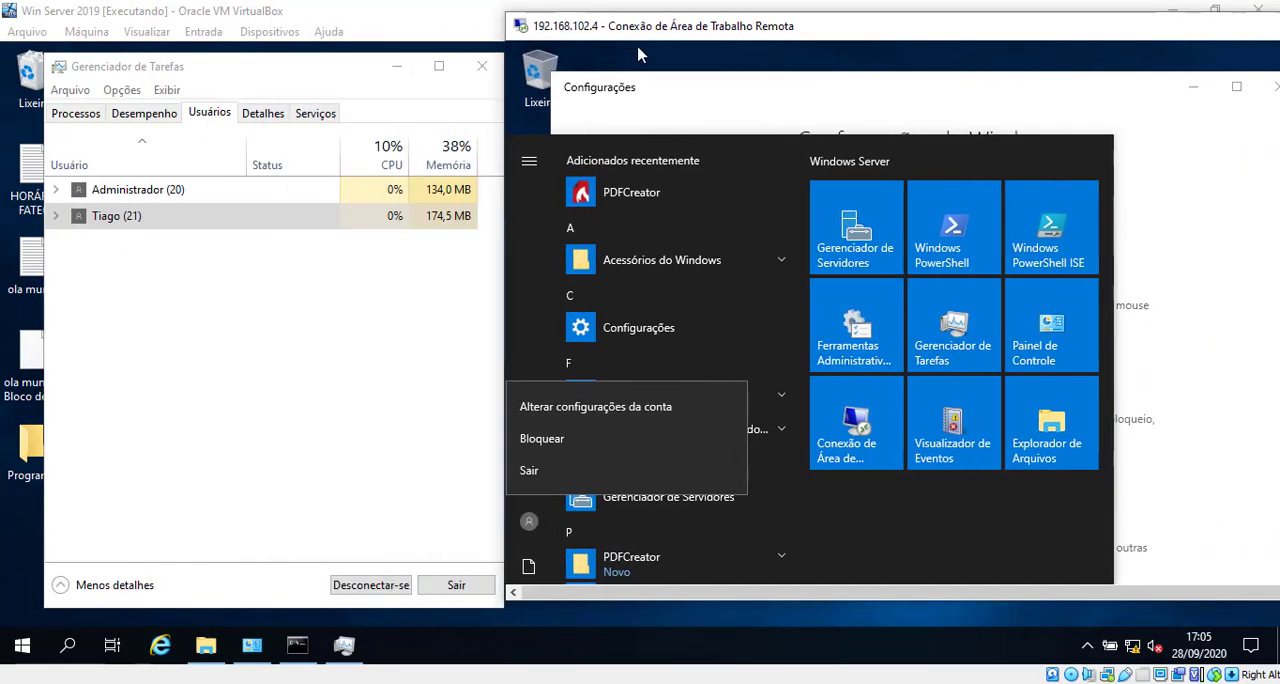
{"action": "left_click", "coordinate": [548, 472]}
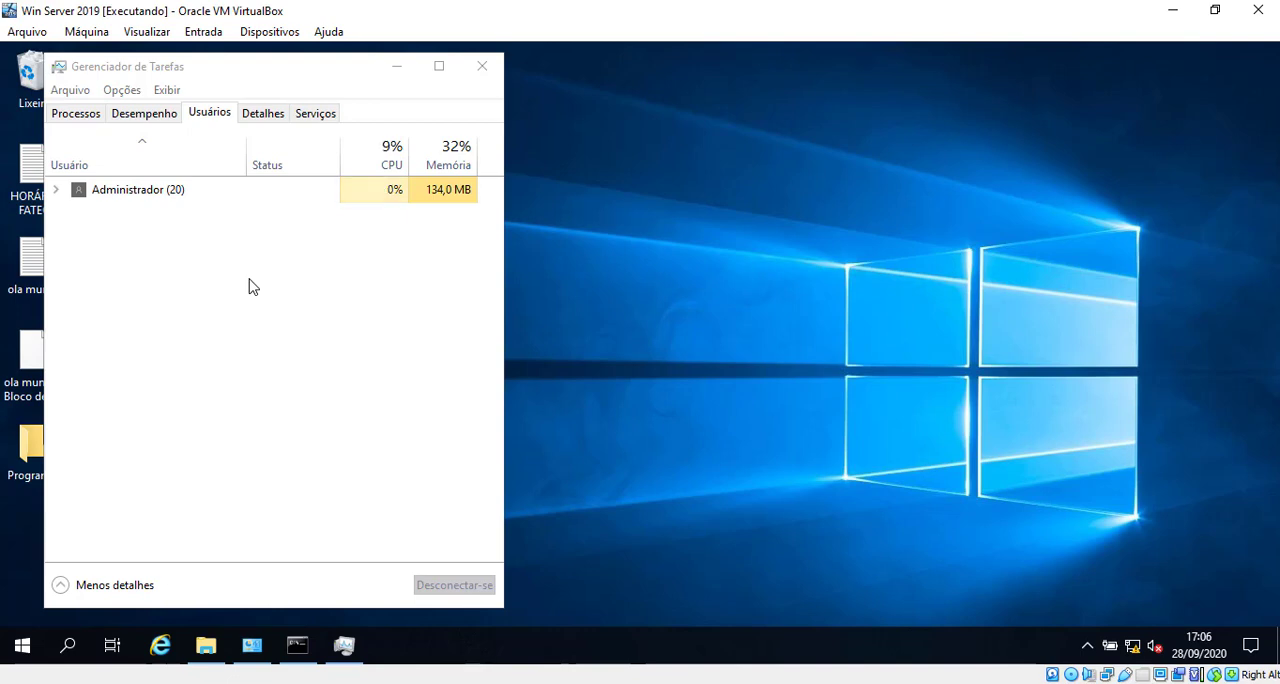
{"action": "left_click", "coordinate": [176, 196]}
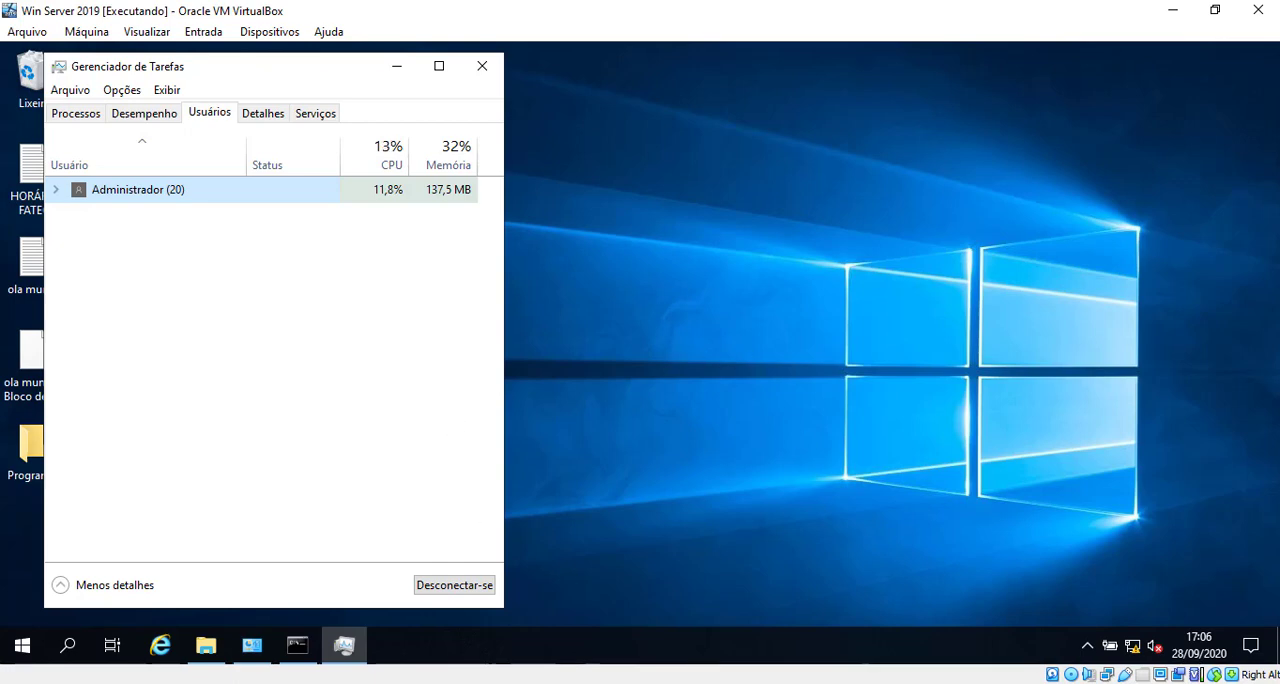
Step: Start a new Remote Desktop connection from the host to 192.168.102.4 and choose to use a different account
{"action": "key", "text": "super+r"}
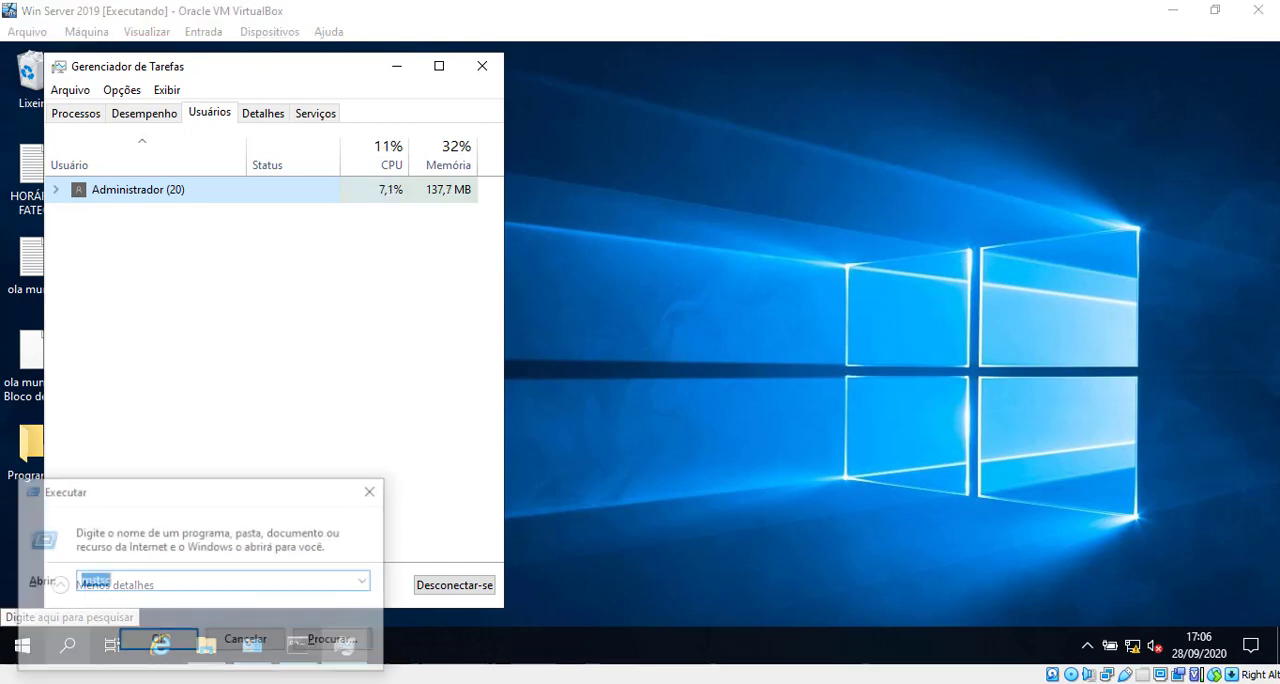
{"action": "key", "text": "Return"}
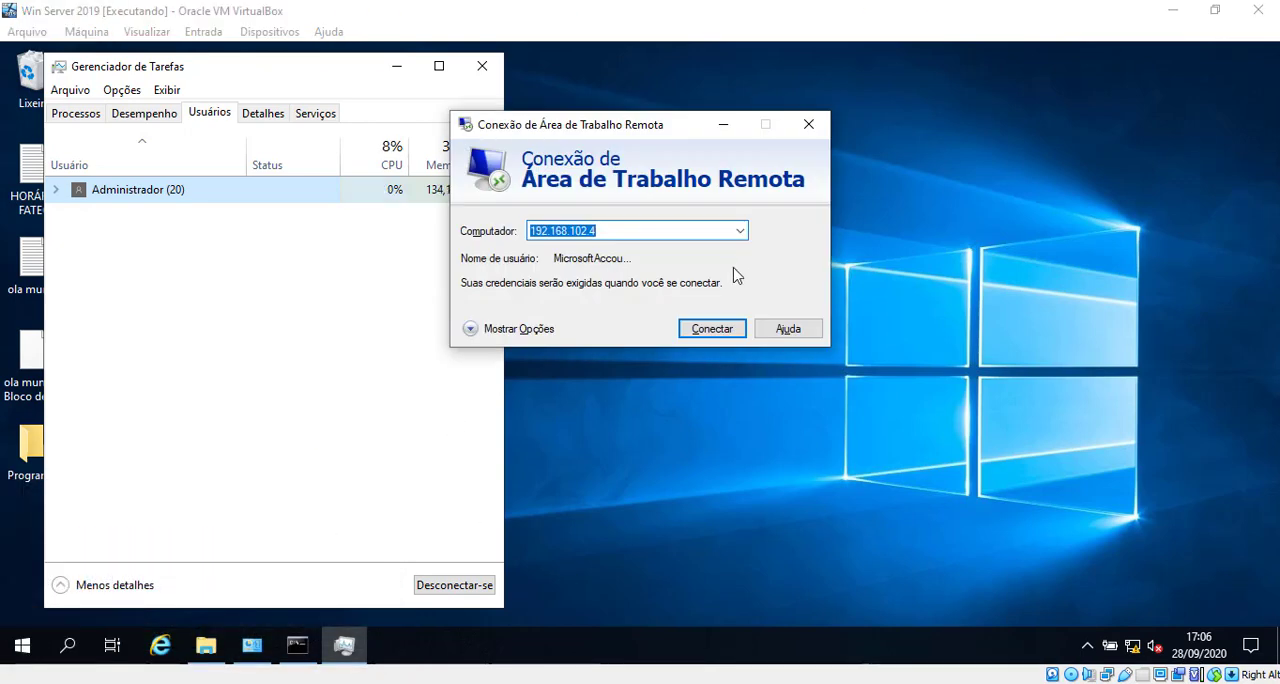
{"action": "left_click", "coordinate": [713, 329]}
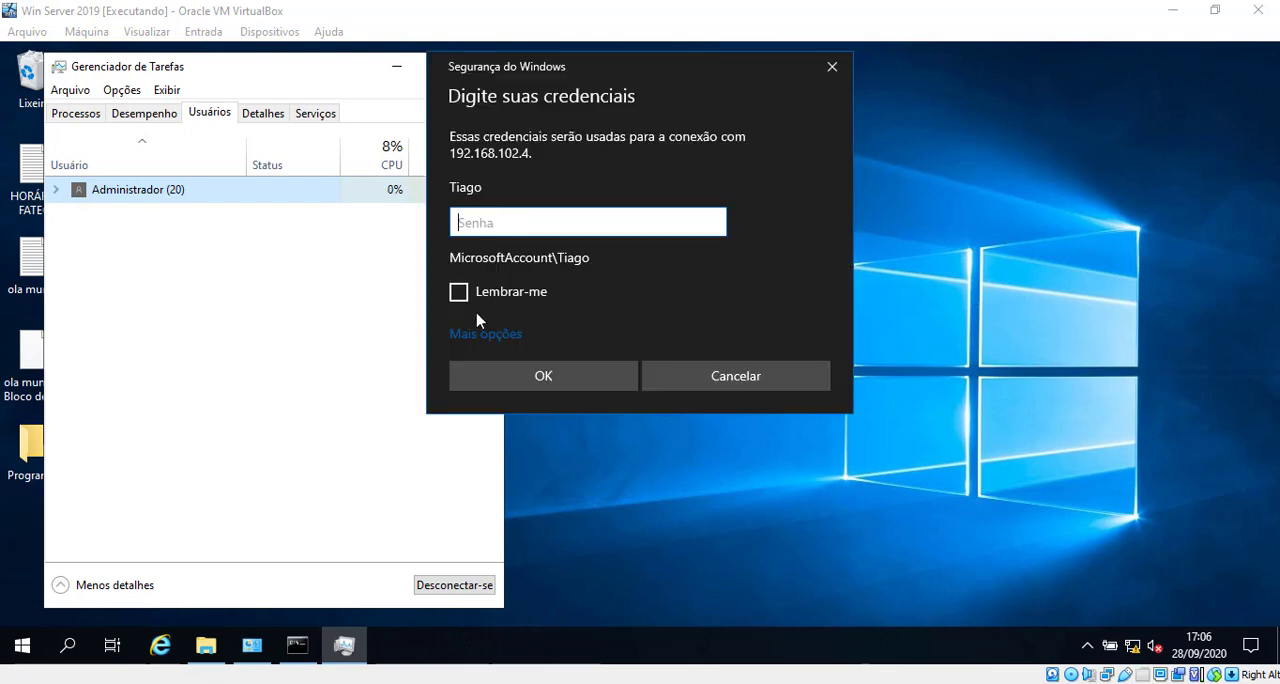
{"action": "left_click", "coordinate": [485, 336]}
{"action": "left_click", "coordinate": [540, 438]}
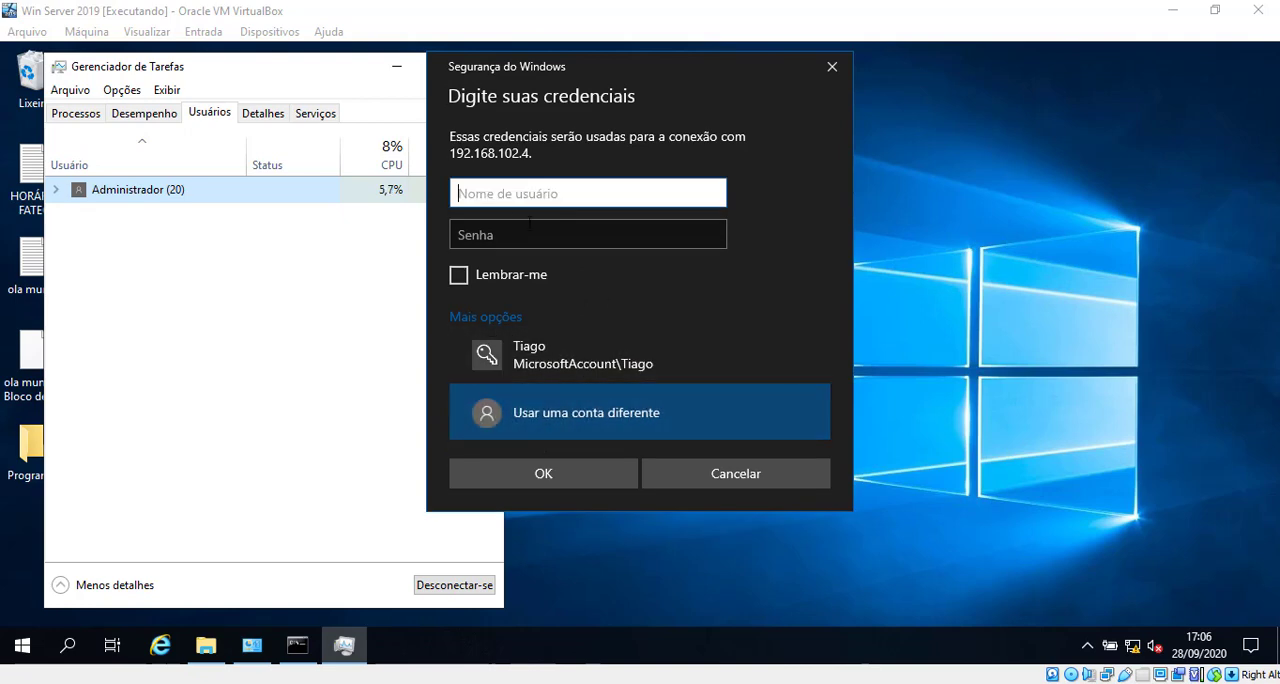
Step: Enter the username Administrador with the admin password copied from Senha.txt, and connect despite the untrusted certificate
{"action": "type", "text": "Admi"}
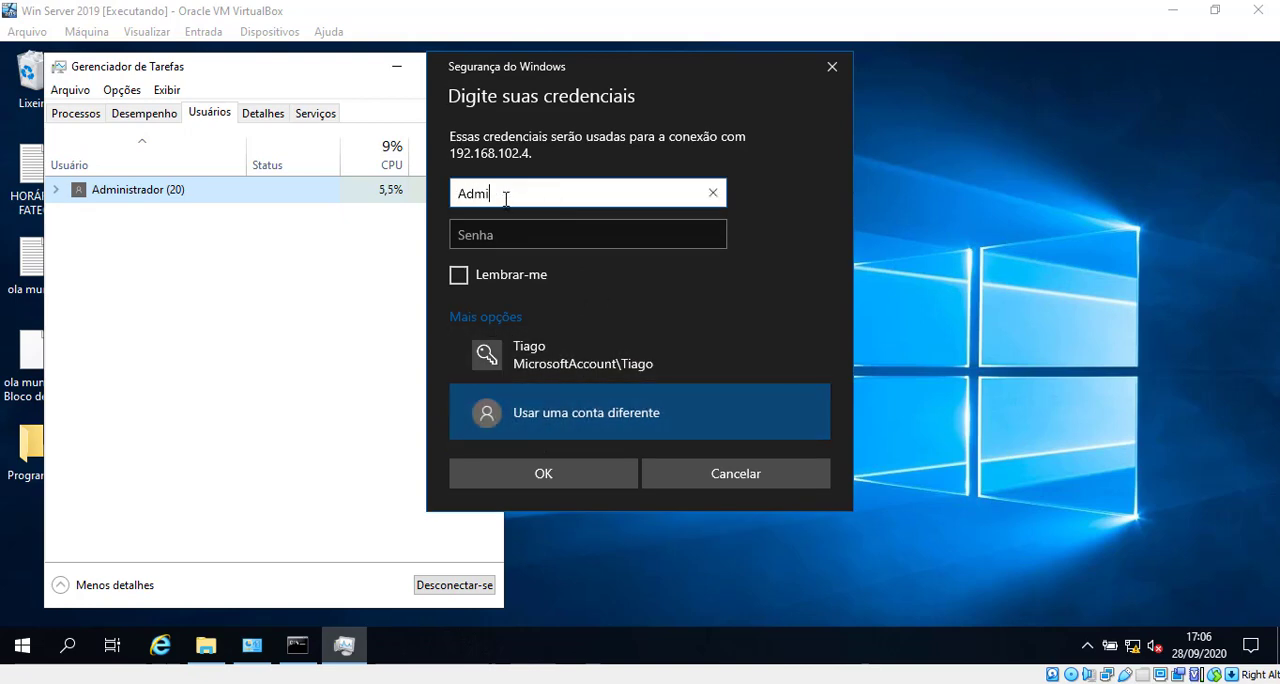
{"action": "type", "text": "nistrador"}
{"action": "key", "text": "Tab"}
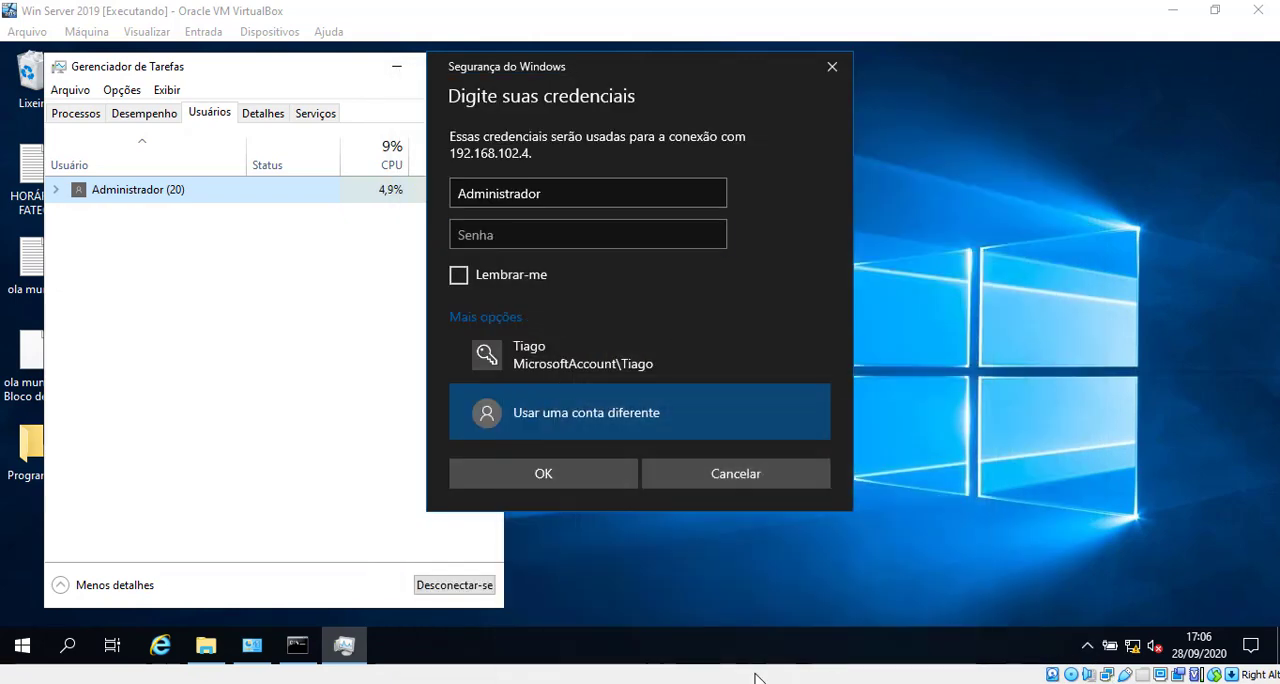
{"action": "key", "text": "alt+Tab"}
{"action": "left_click_drag", "start_coordinate": [690, 129], "coordinate": [482, 129]}
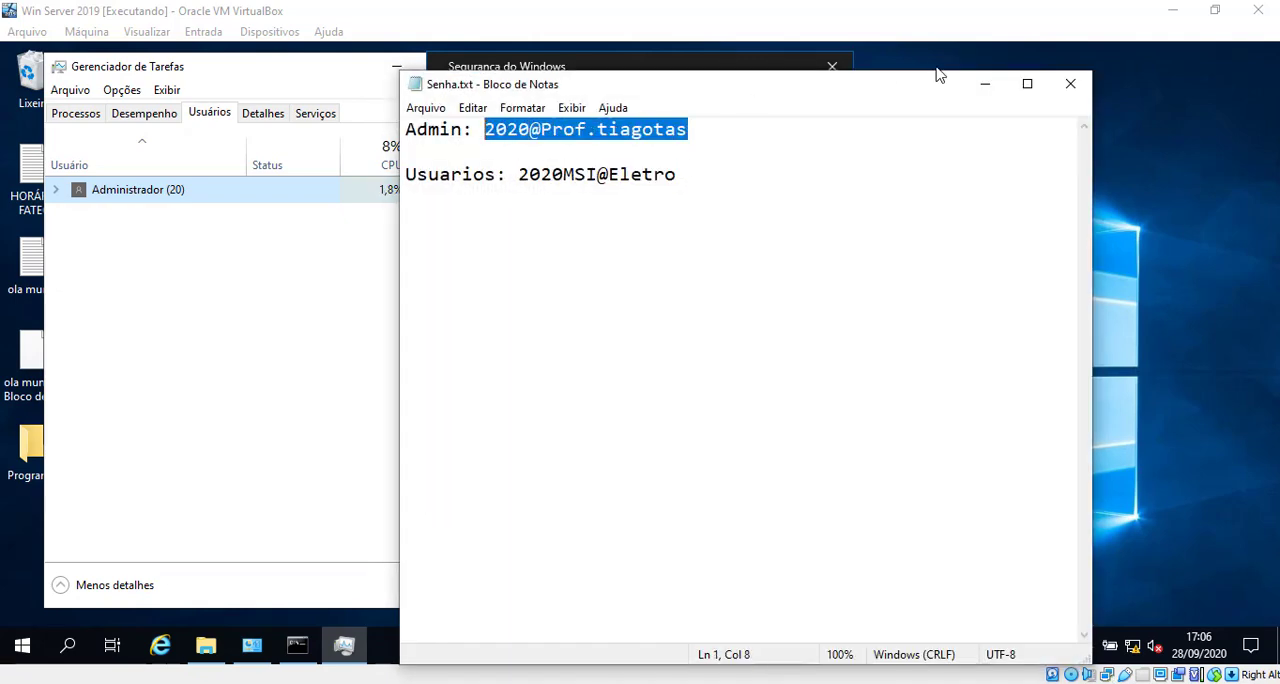
{"action": "left_click", "coordinate": [985, 83]}
{"action": "key", "text": "ctrl+v"}
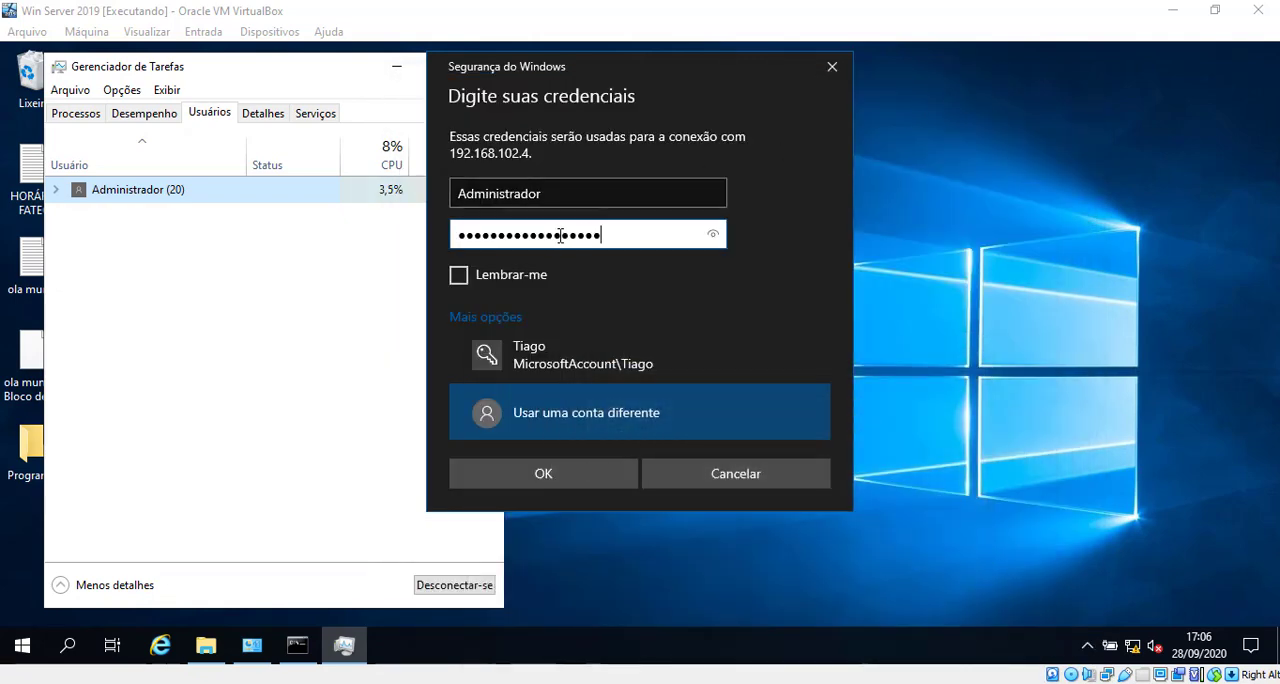
{"action": "left_click", "coordinate": [603, 474]}
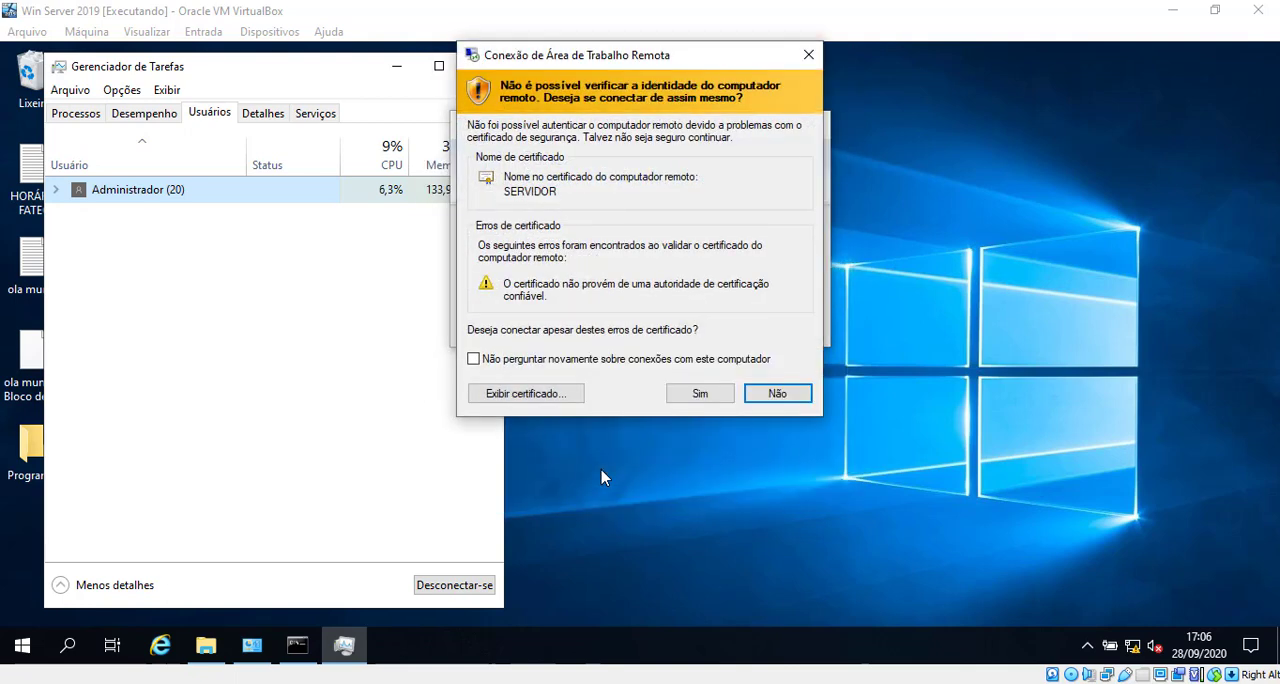
{"action": "left_click", "coordinate": [700, 393]}
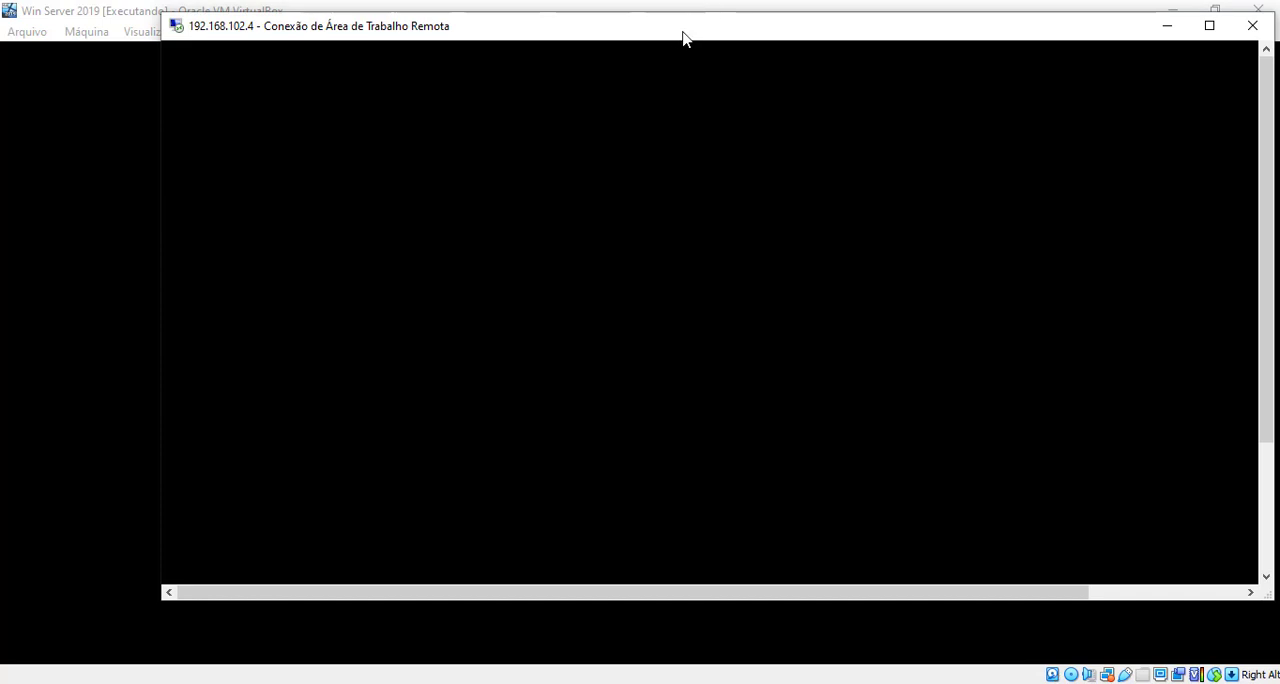
Step: Move the remote session window down over the virtual machine, and send Ctrl-Alt-Del to the locked machine
{"action": "left_click_drag", "start_coordinate": [654, 34], "coordinate": [454, 102]}
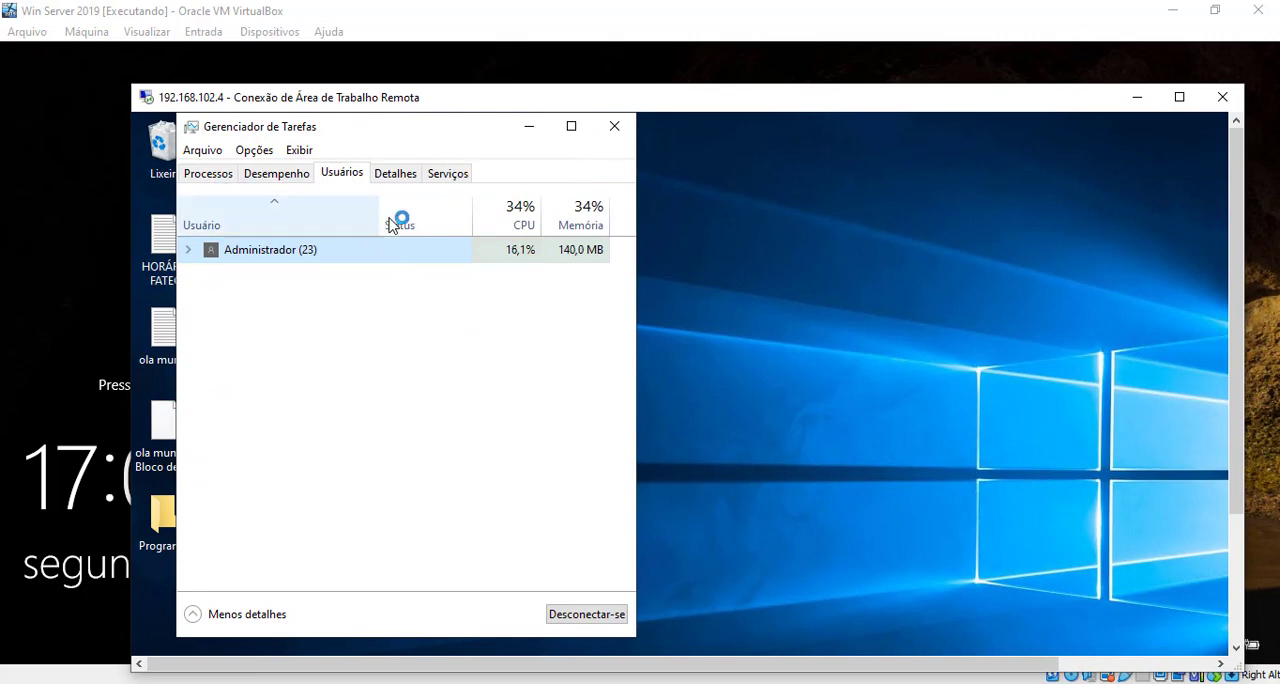
{"action": "left_click", "coordinate": [840, 15]}
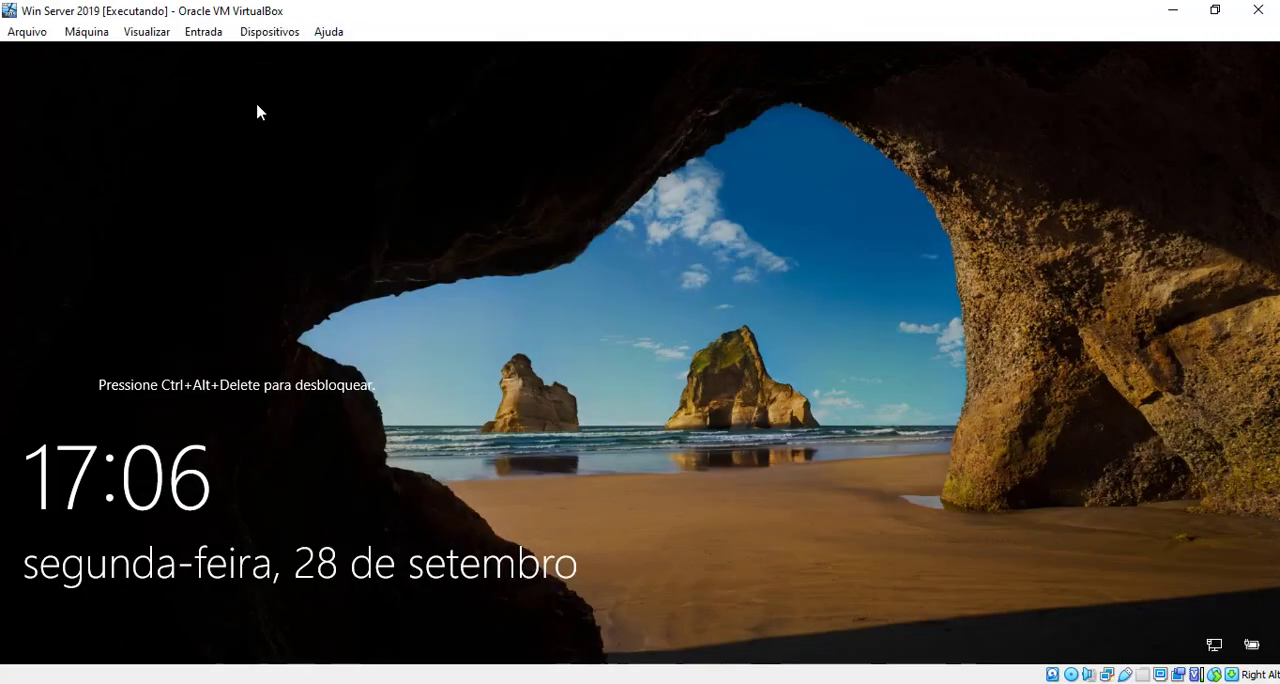
{"action": "left_click", "coordinate": [208, 36]}
{"action": "mouse_move", "coordinate": [216, 54]}
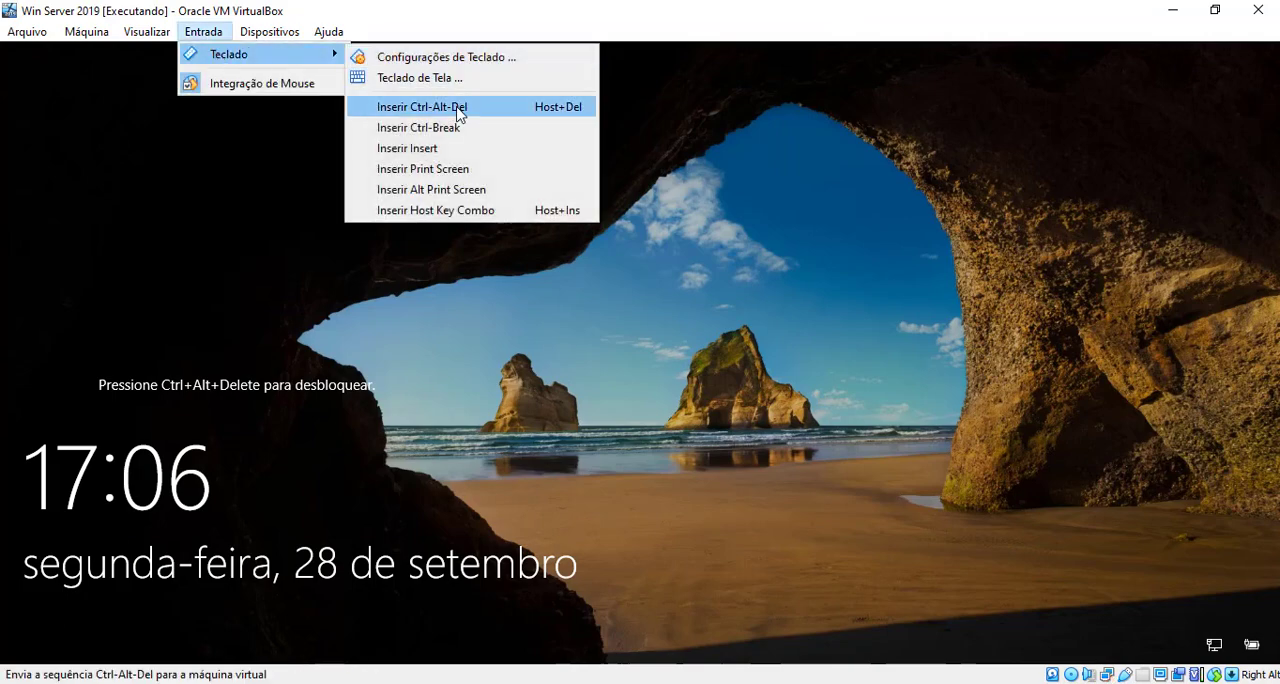
{"action": "left_click", "coordinate": [457, 106]}
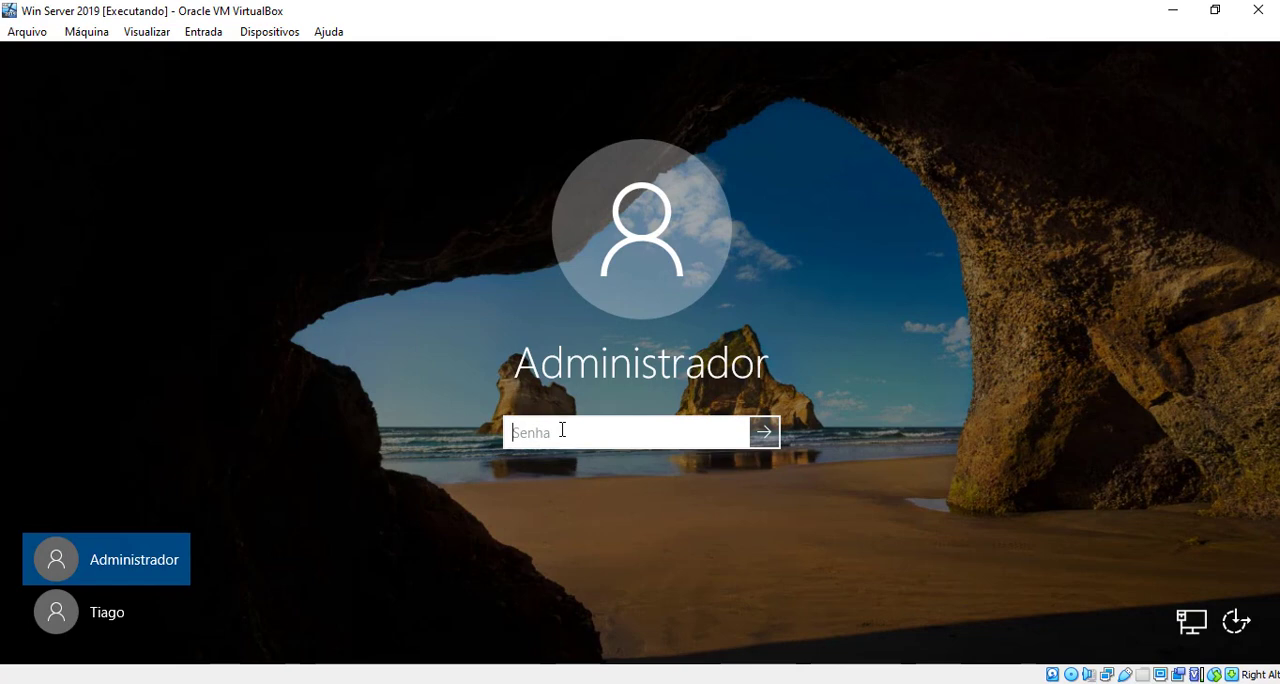
Step: Enter the Administrador account password on the virtual machine's local sign-in screen and sign in
{"action": "type", "text": "****"}
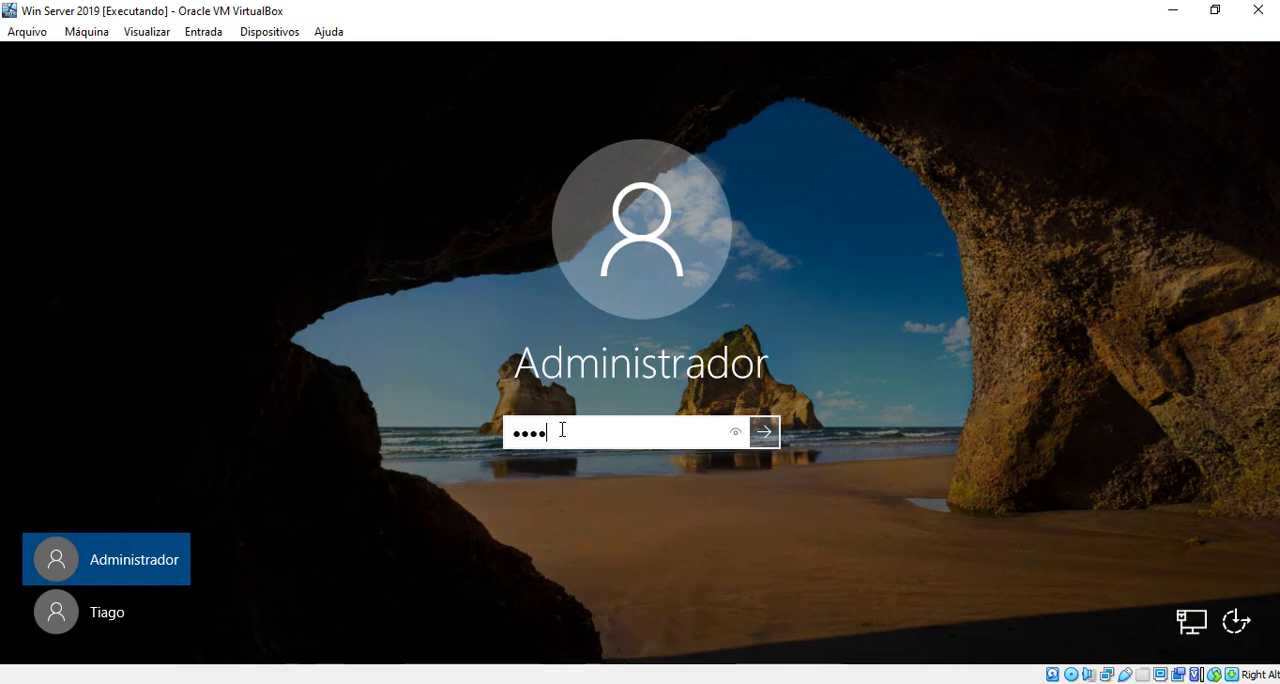
{"action": "type", "text": "*********"}
{"action": "key", "text": "Return"}
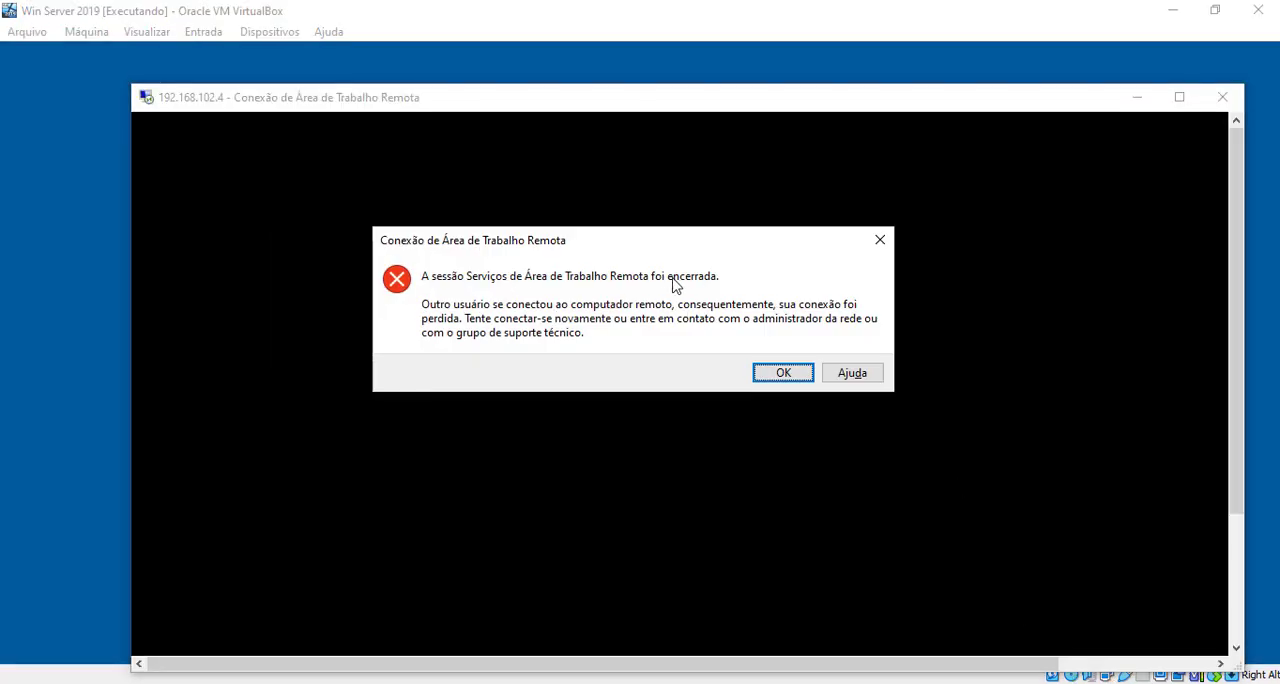
Step: Dismiss the ended-session message and close the Remote Desktop Connection and Task Manager windows
{"action": "left_click", "coordinate": [782, 372]}
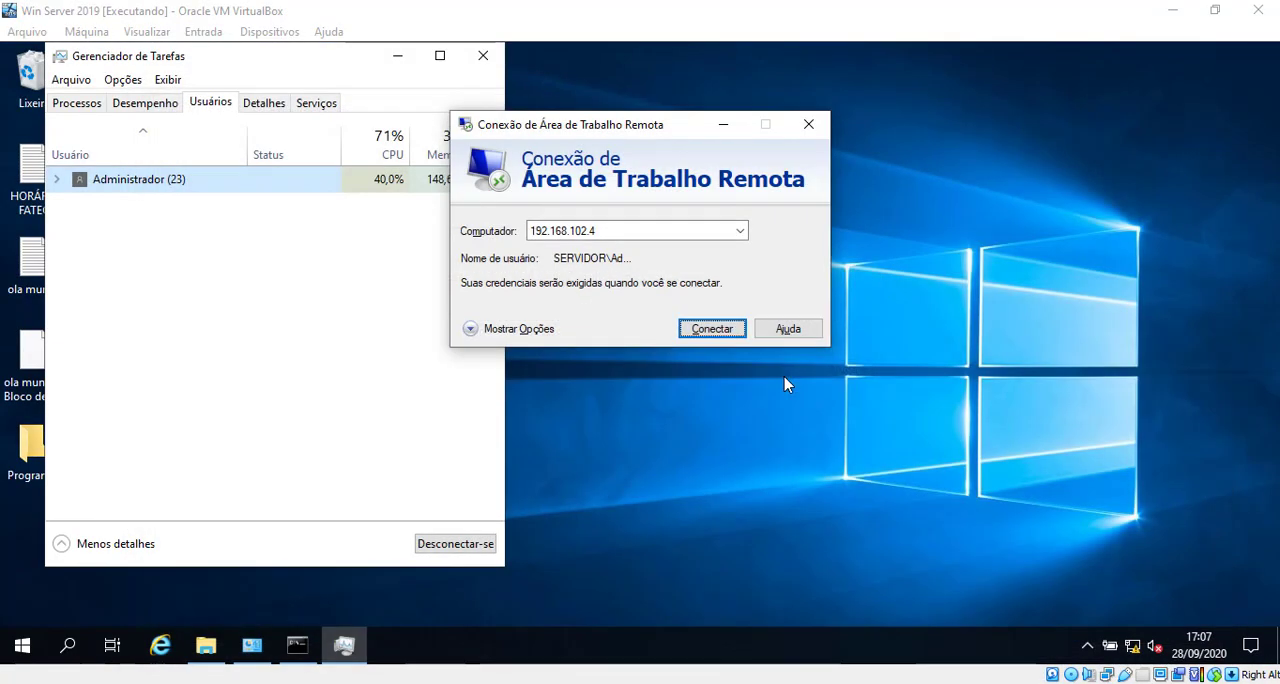
{"action": "left_click", "coordinate": [808, 125]}
{"action": "left_click", "coordinate": [483, 55]}
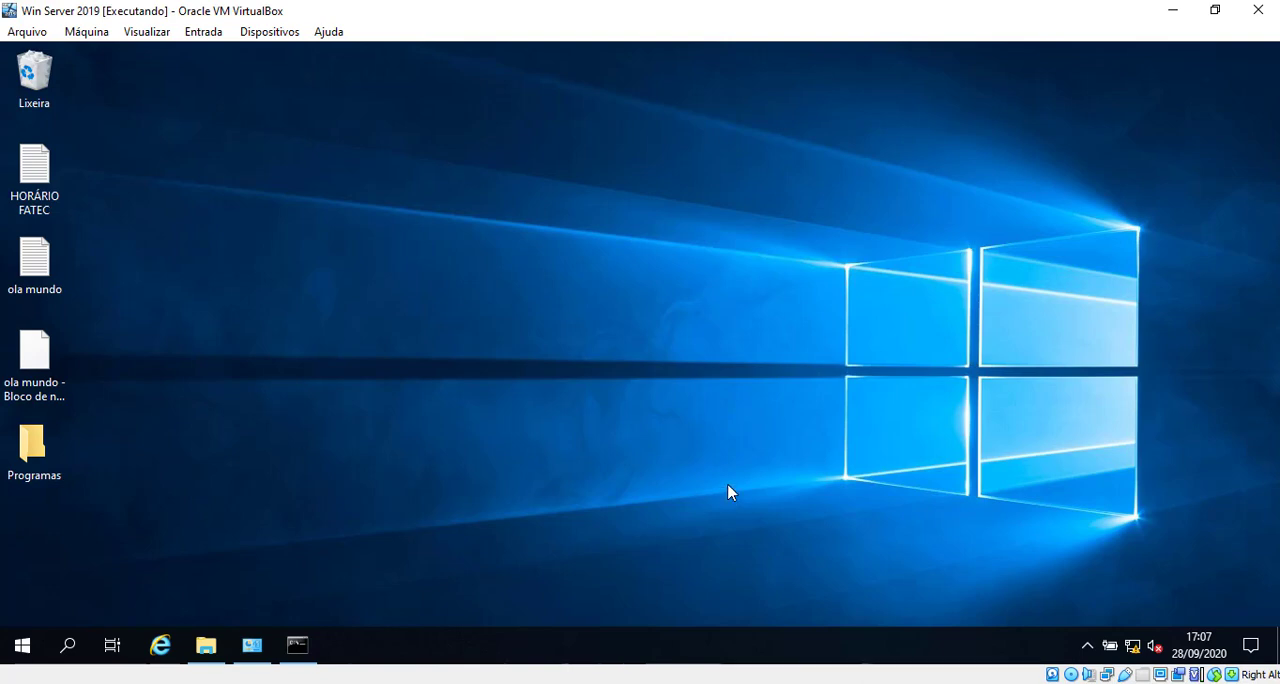
Step: Minimize the virtual machine window and review the SERVIDOR host among the scan results in Advanced Port Scanner
{"action": "left_click", "coordinate": [1172, 10]}
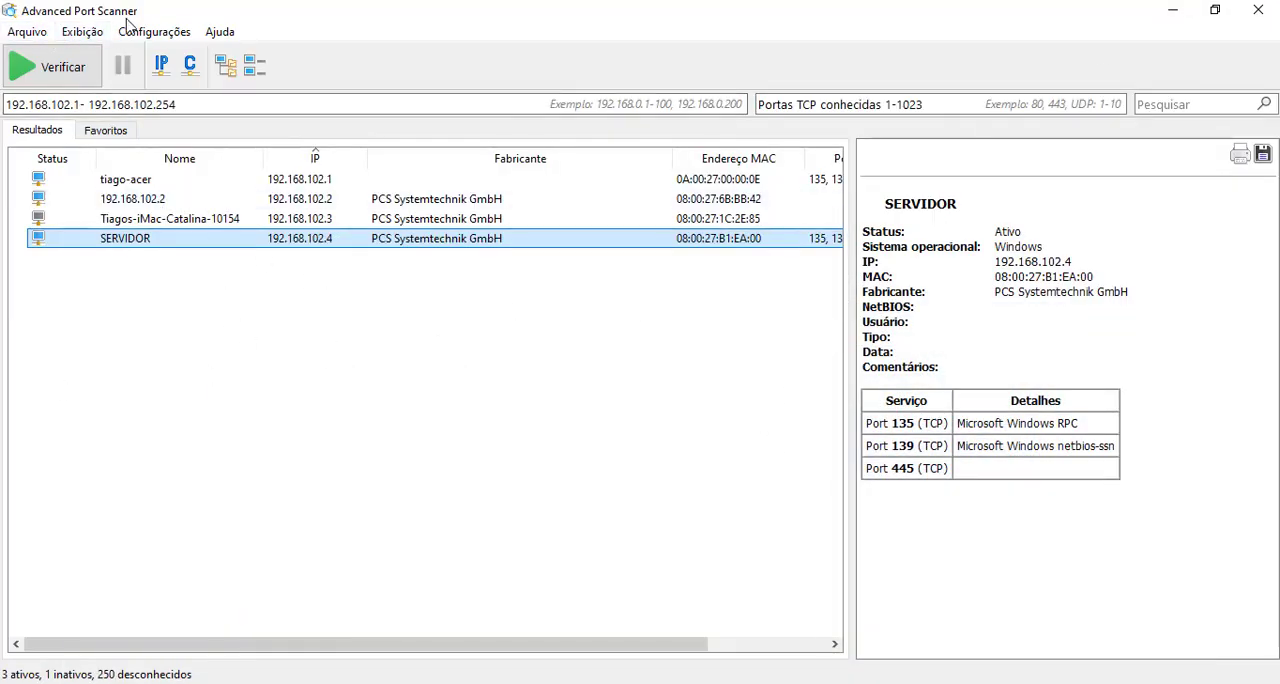
{"action": "left_click", "coordinate": [186, 440]}
{"action": "left_click", "coordinate": [474, 240]}
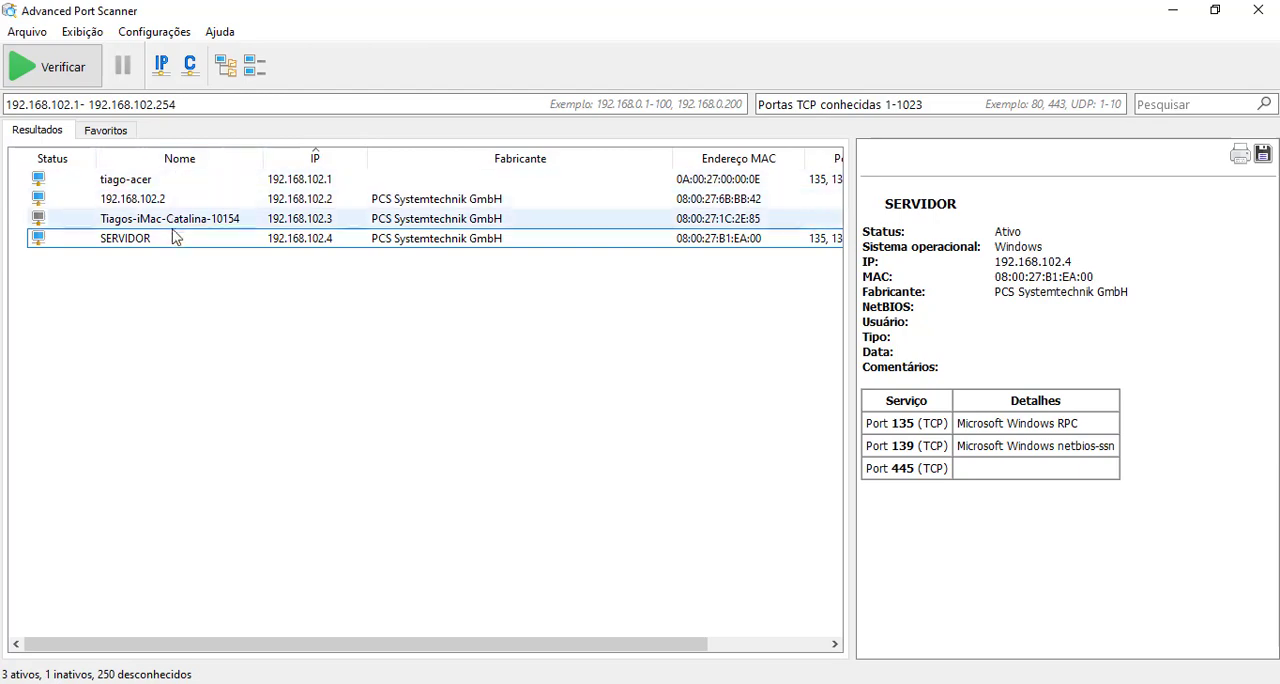
{"action": "left_click", "coordinate": [510, 416]}
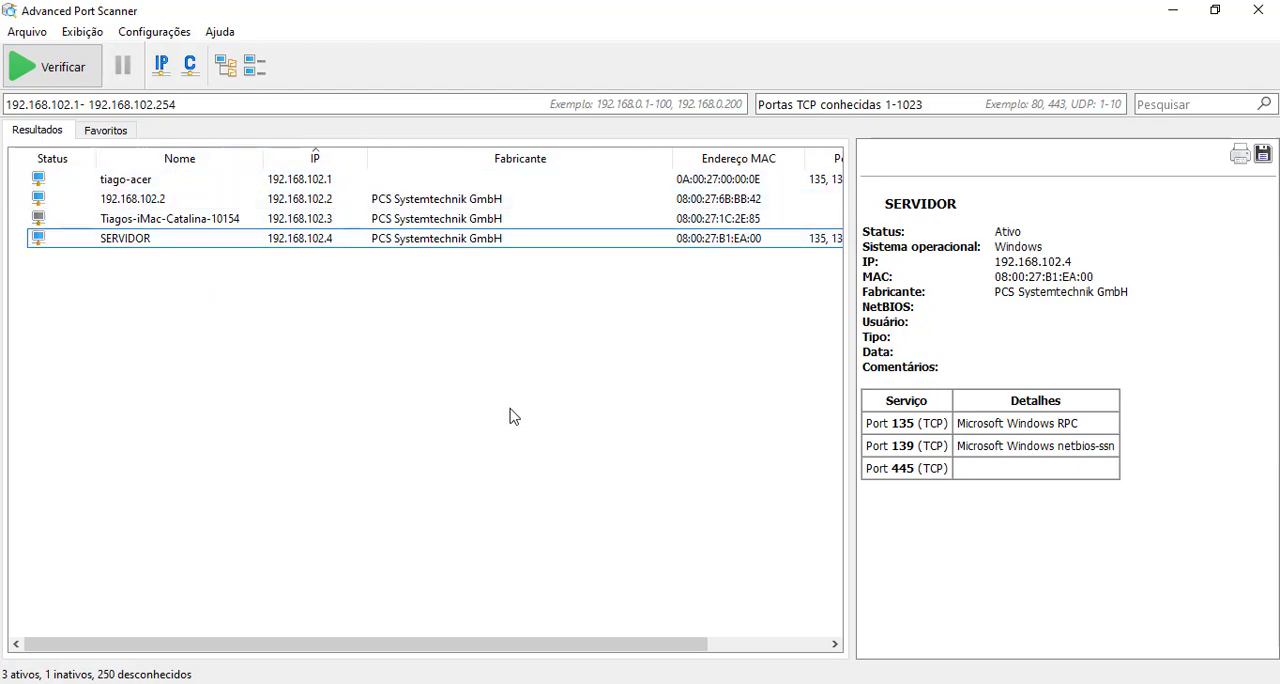
Step: Switch to VirtualBox Manager, check the Win Server 2019 machine's network adapter settings, and close them unchanged
{"action": "left_click", "coordinate": [304, 682]}
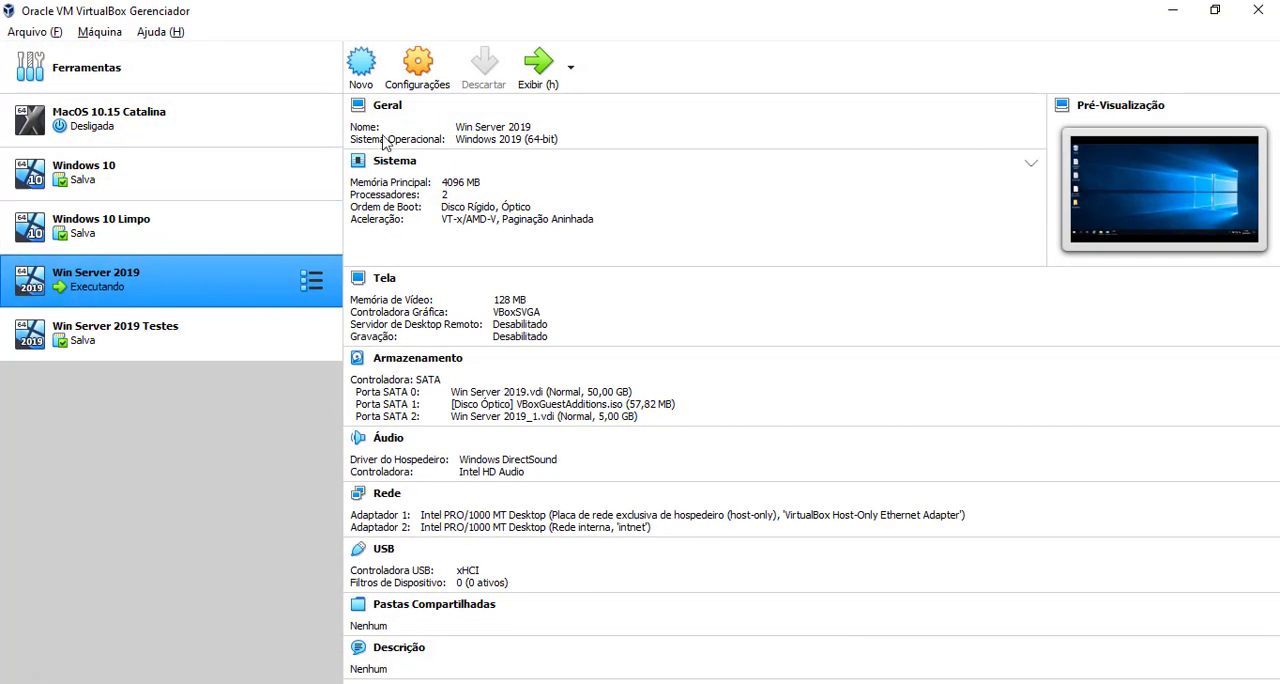
{"action": "left_click", "coordinate": [415, 88]}
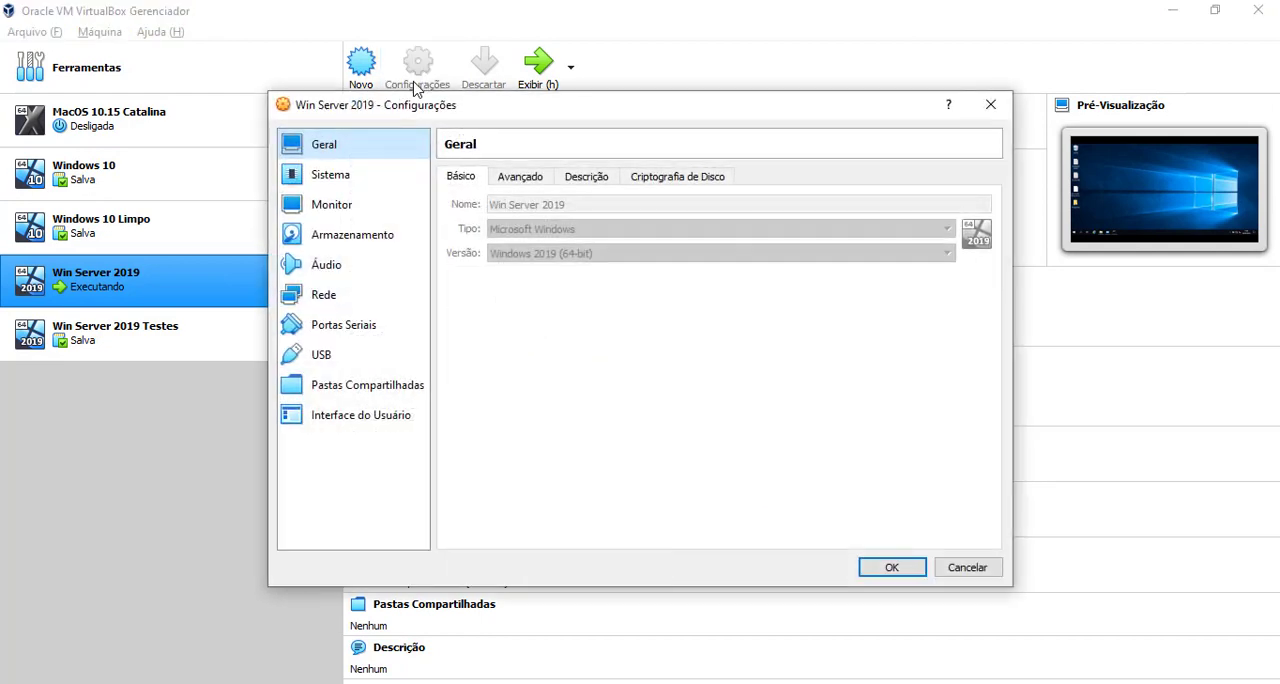
{"action": "left_click", "coordinate": [356, 297]}
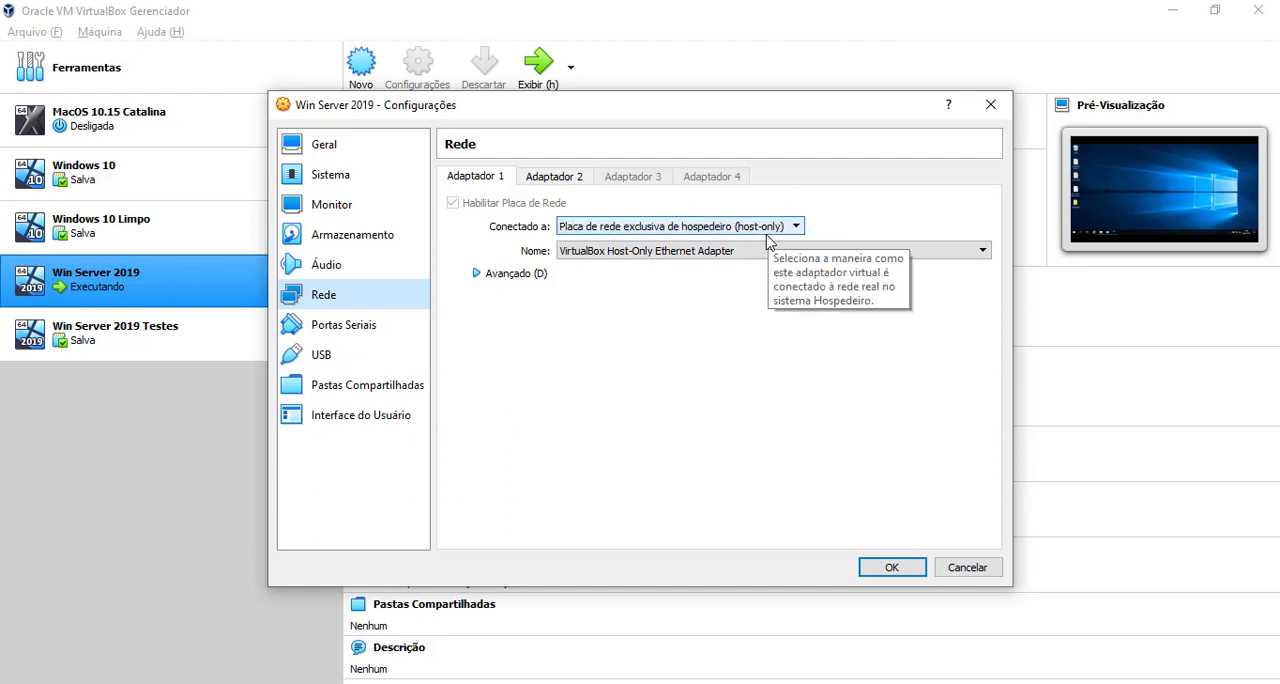
{"action": "left_click", "coordinate": [990, 108]}
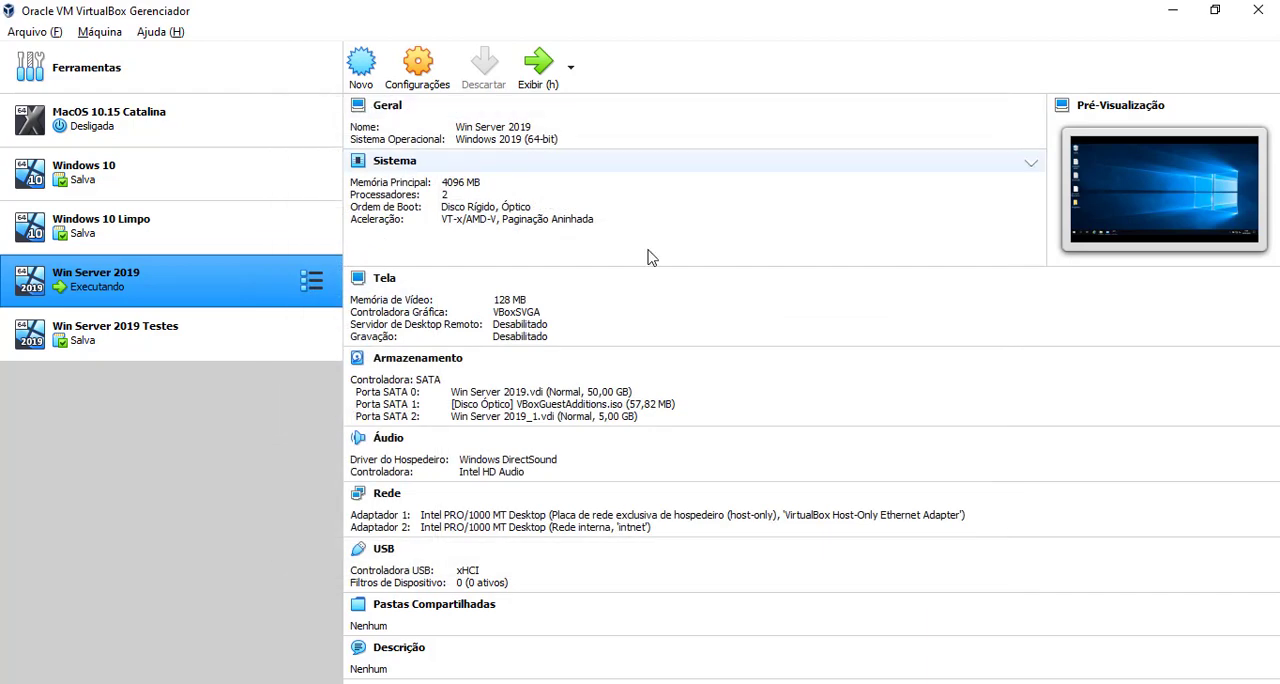
Step: Return to the Win Server 2019 virtual machine and show the Remote Desktop options in its System Properties
{"action": "left_click", "coordinate": [540, 680]}
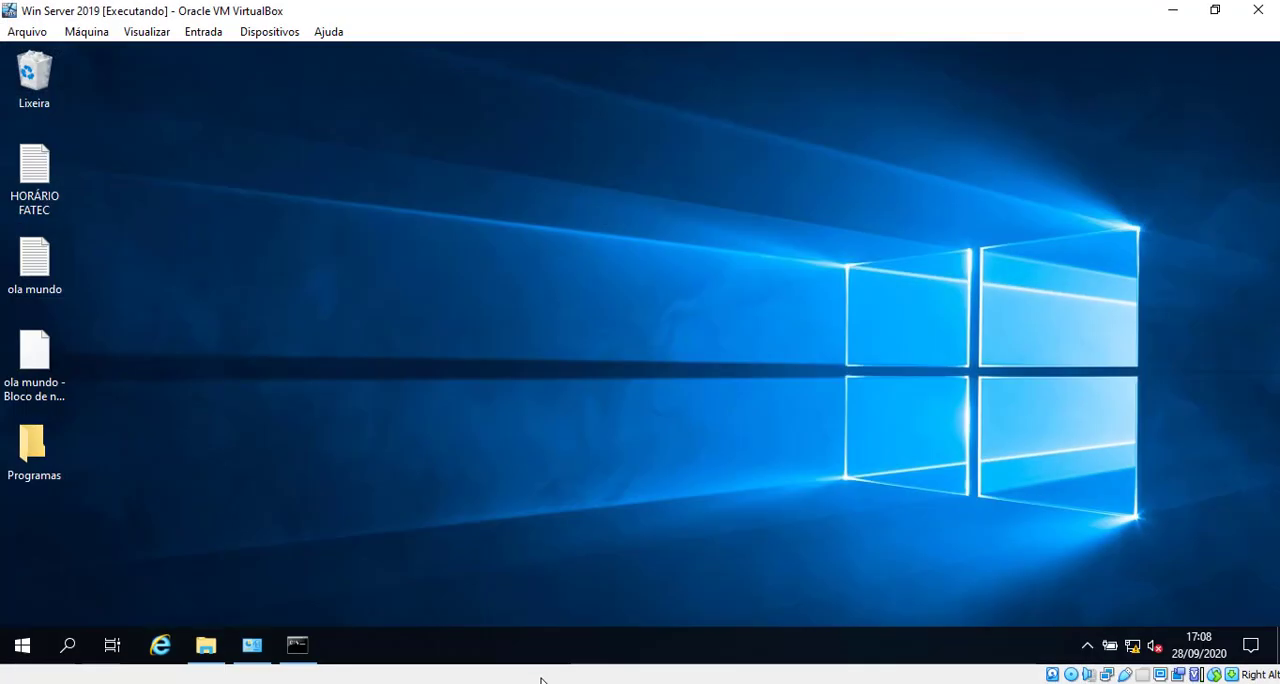
{"action": "left_click", "coordinate": [251, 645]}
{"action": "left_click", "coordinate": [83, 202]}
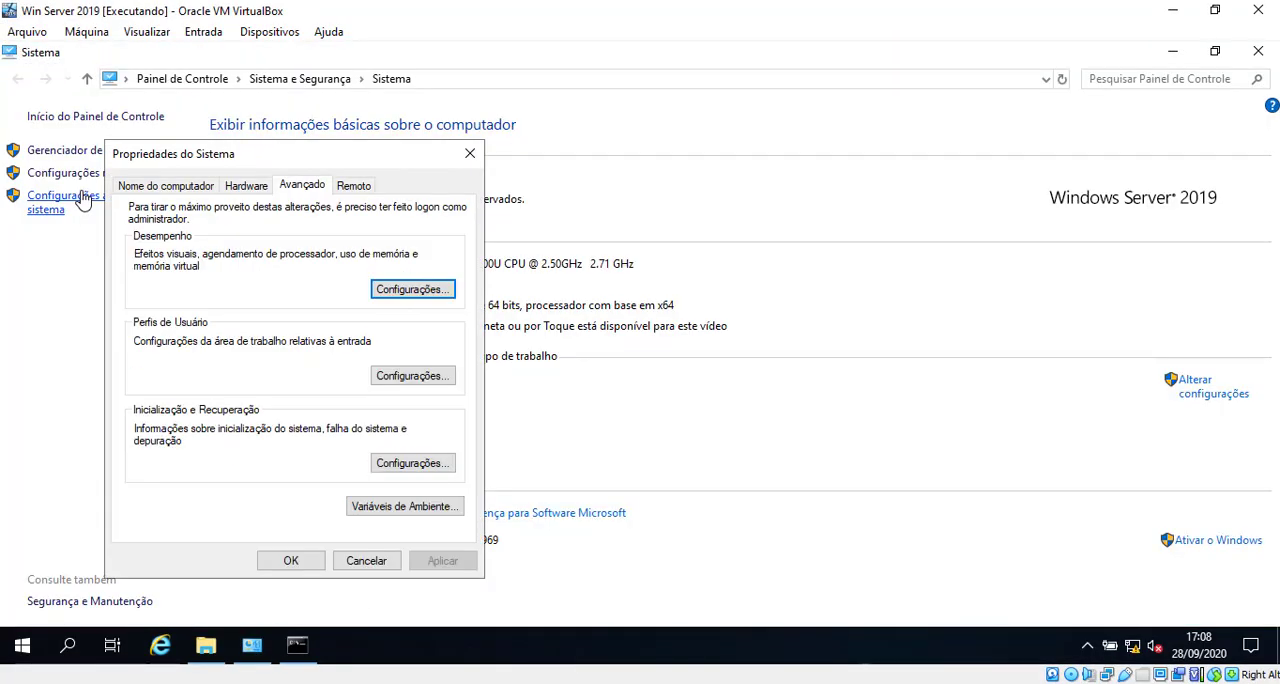
{"action": "left_click", "coordinate": [354, 185]}
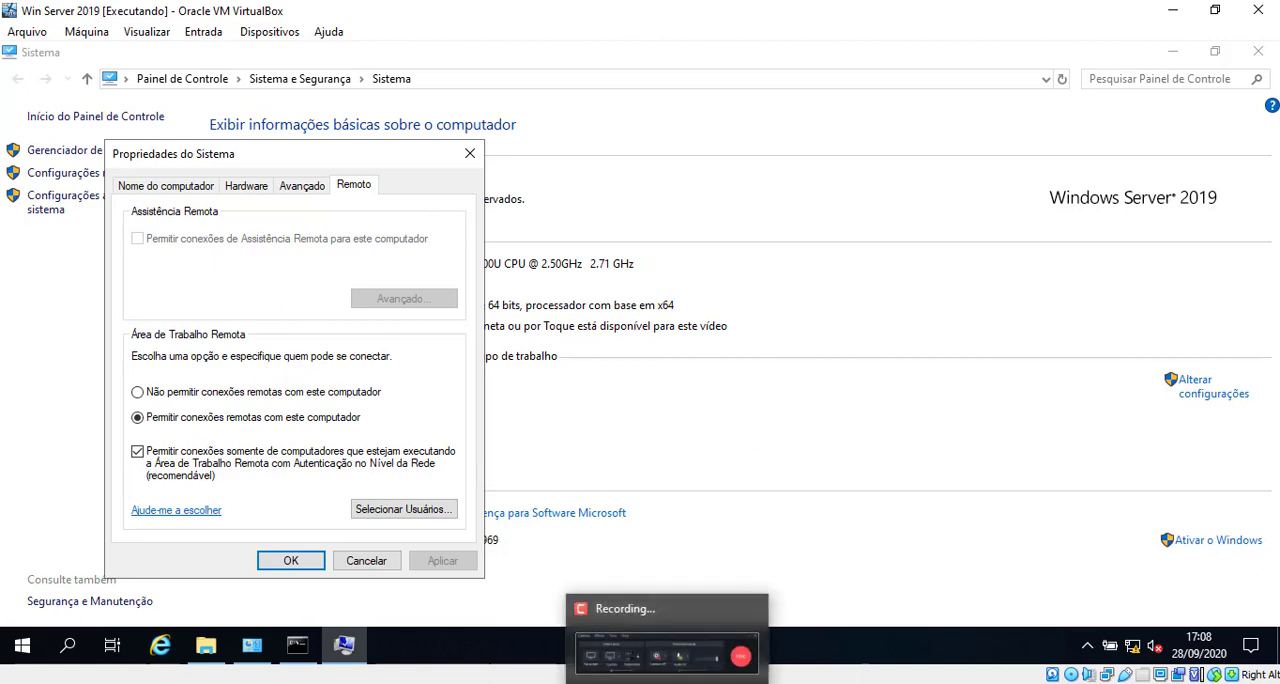
{"action": "left_click", "coordinate": [667, 682]}
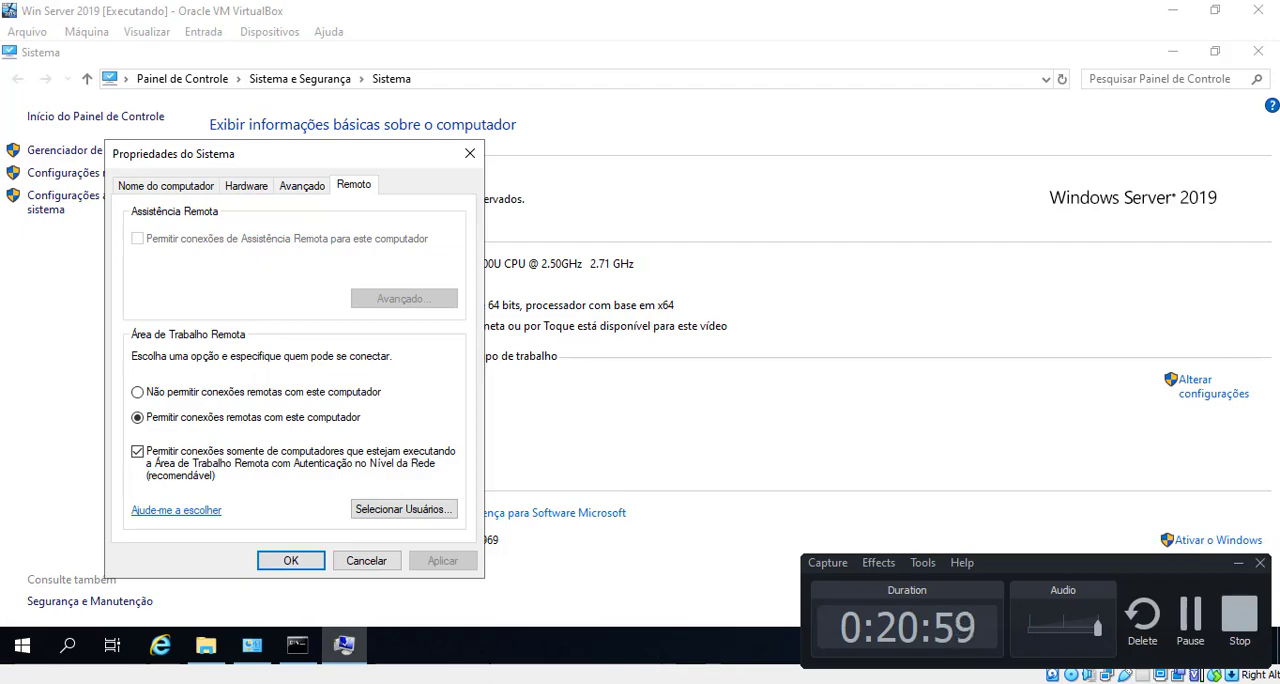